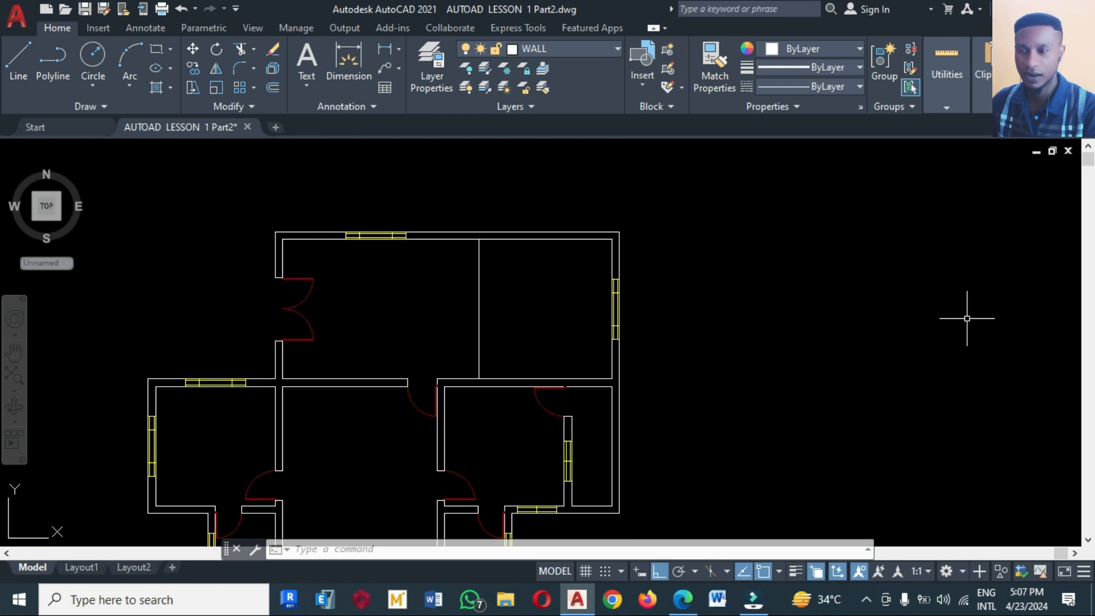
{"action": "scroll", "coordinate": [841, 454], "scroll_direction": "up", "scroll_amount": 2}
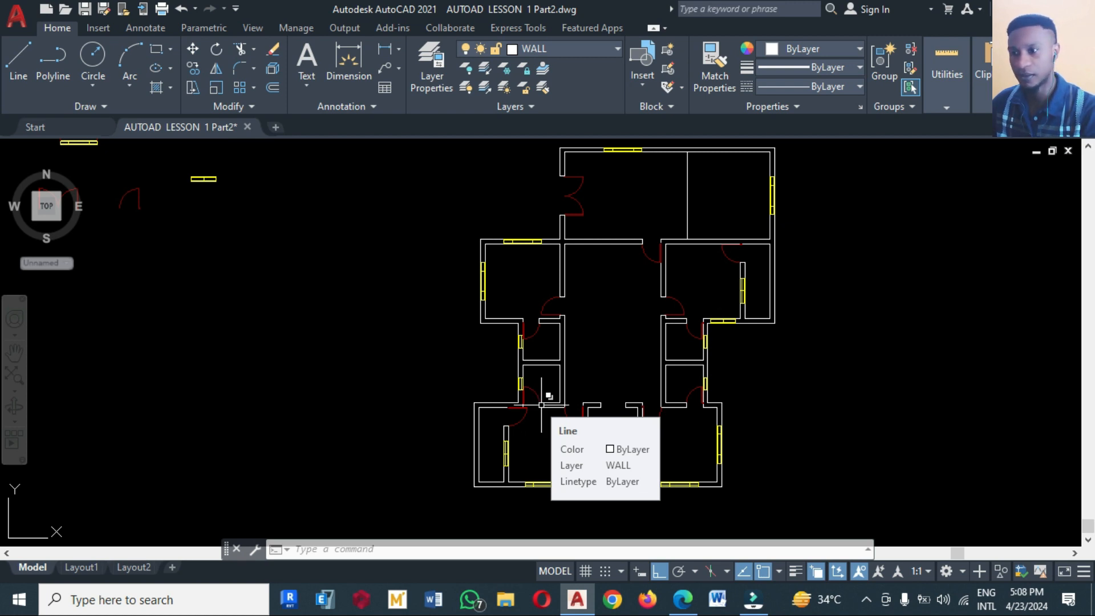
{"action": "scroll", "coordinate": [514, 404], "scroll_direction": "down", "scroll_amount": 2}
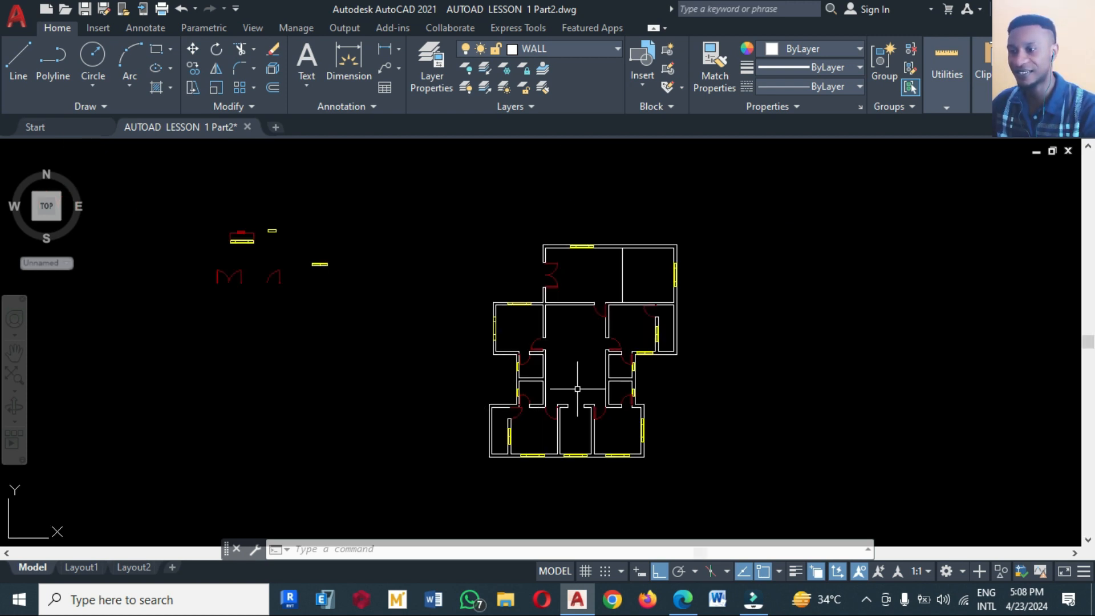
{"action": "scroll", "coordinate": [652, 261], "scroll_direction": "up", "scroll_amount": 4}
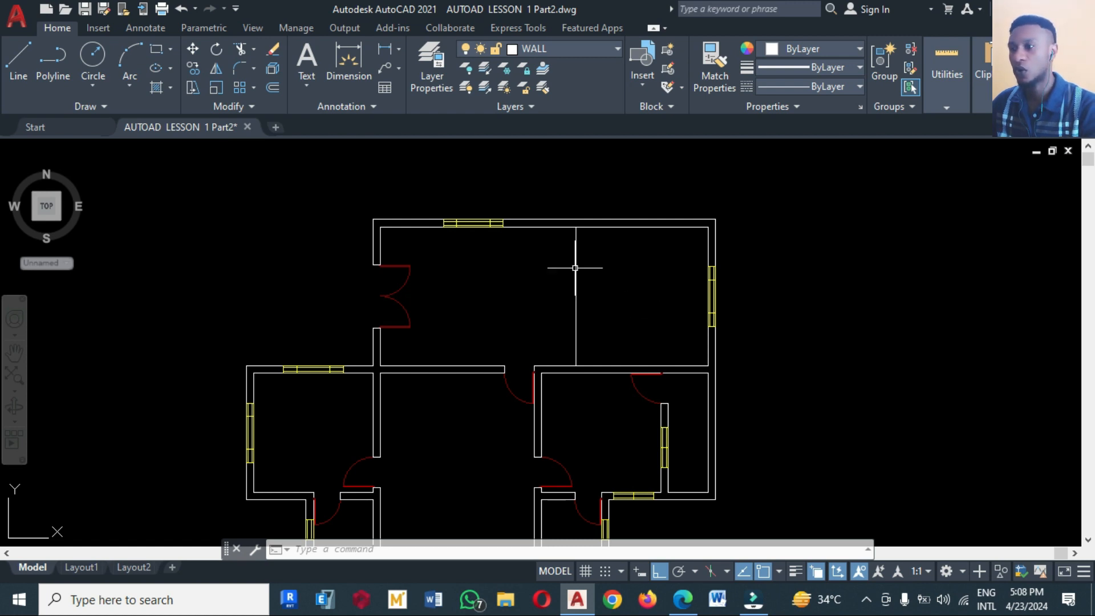
Step: Try to trace the dividing line in the plan's upper room with a new line between its two endpoints, and undo it
{"action": "left_click", "coordinate": [22, 66]}
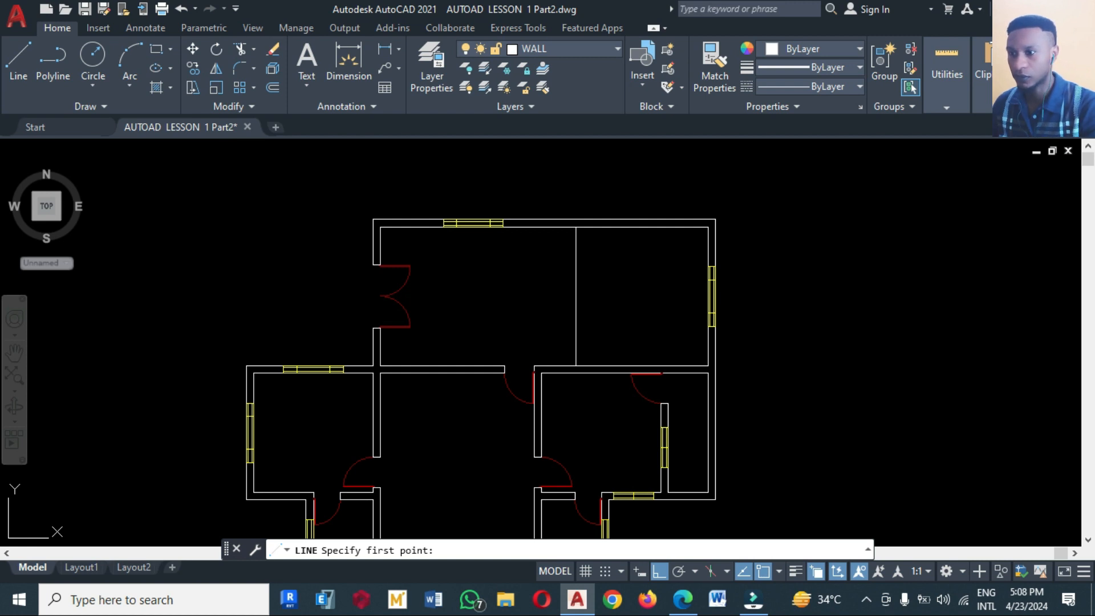
{"action": "left_click", "coordinate": [577, 227]}
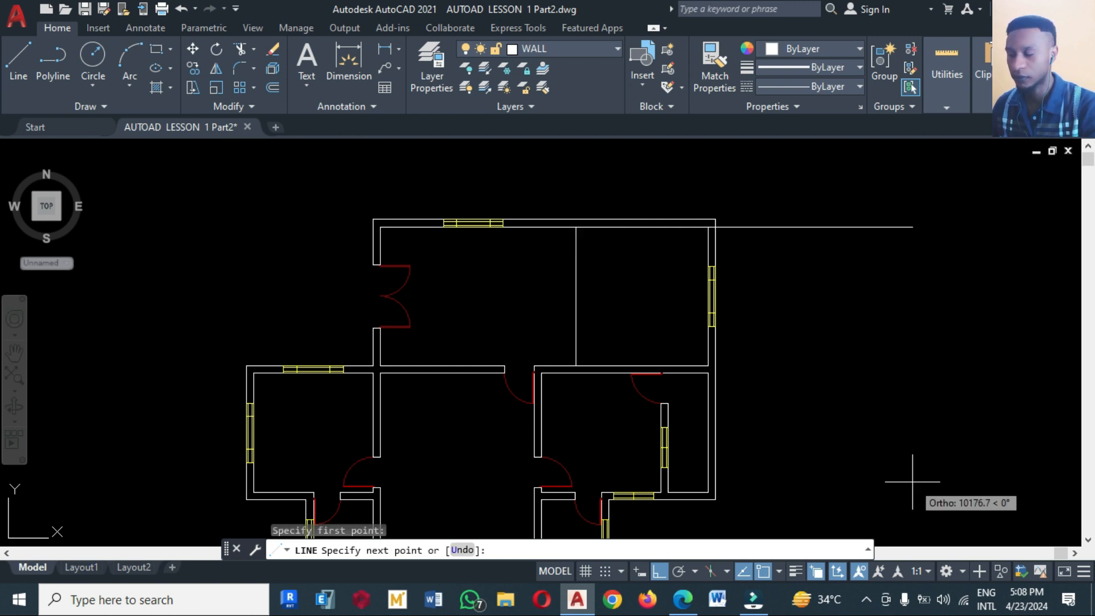
{"action": "key", "text": "Escape"}
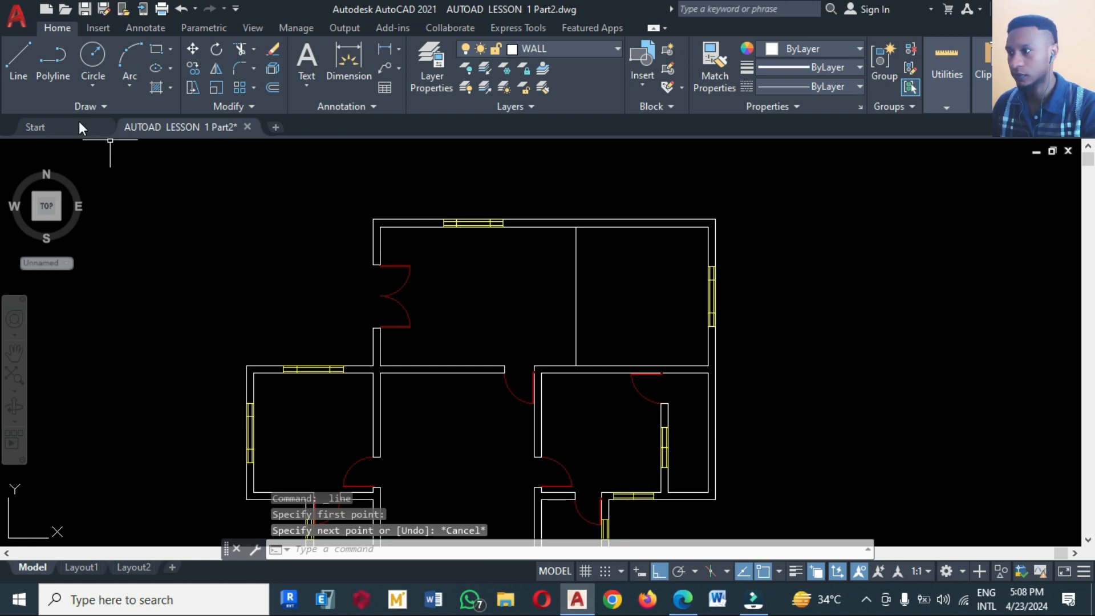
{"action": "left_click", "coordinate": [28, 65]}
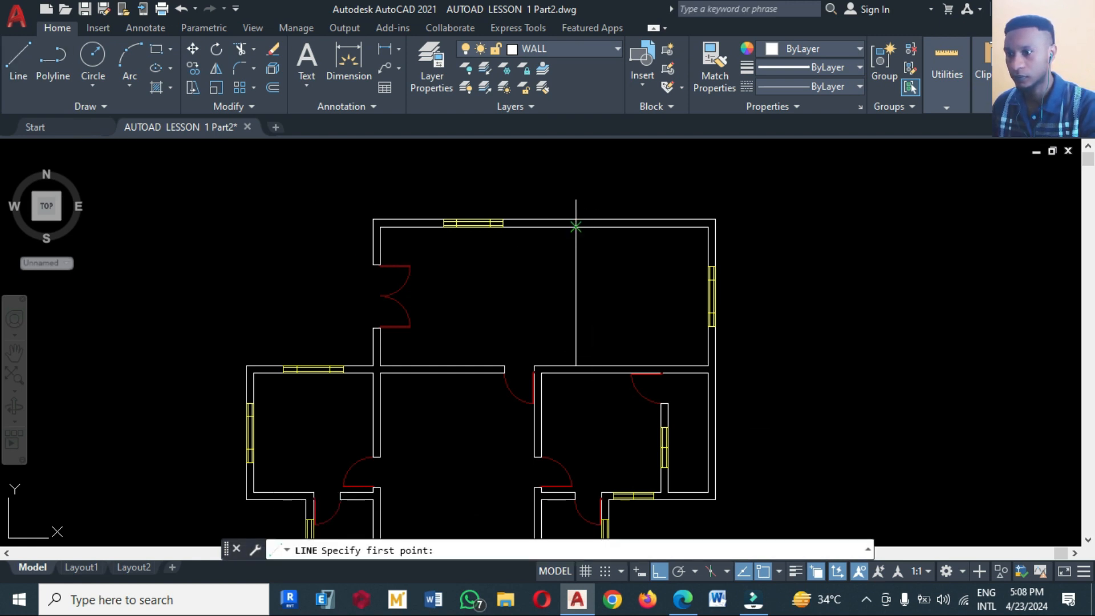
{"action": "left_click", "coordinate": [576, 227]}
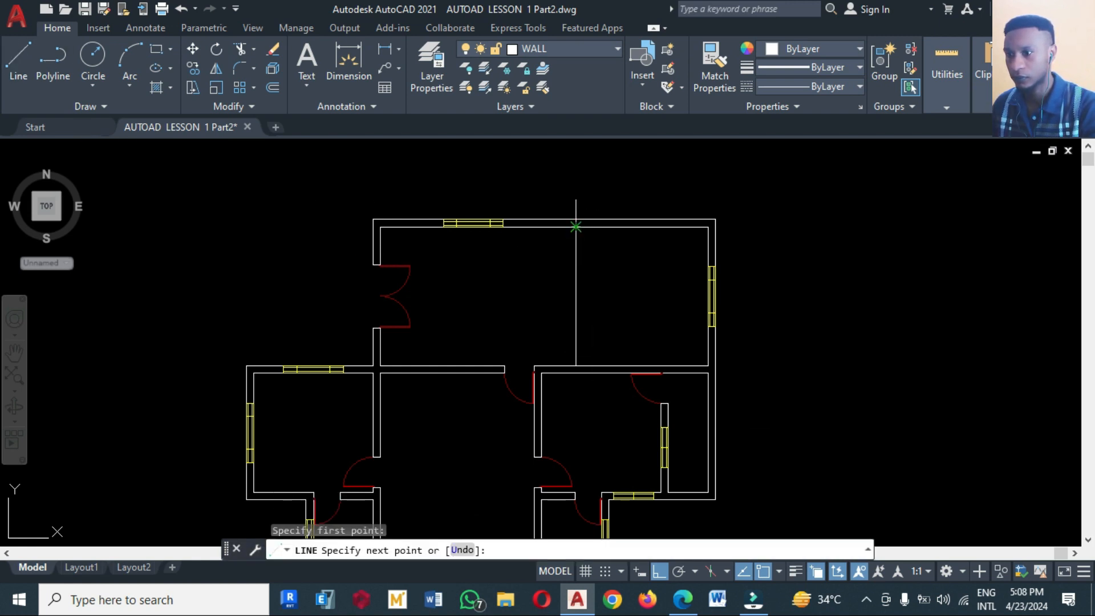
{"action": "left_click", "coordinate": [576, 366]}
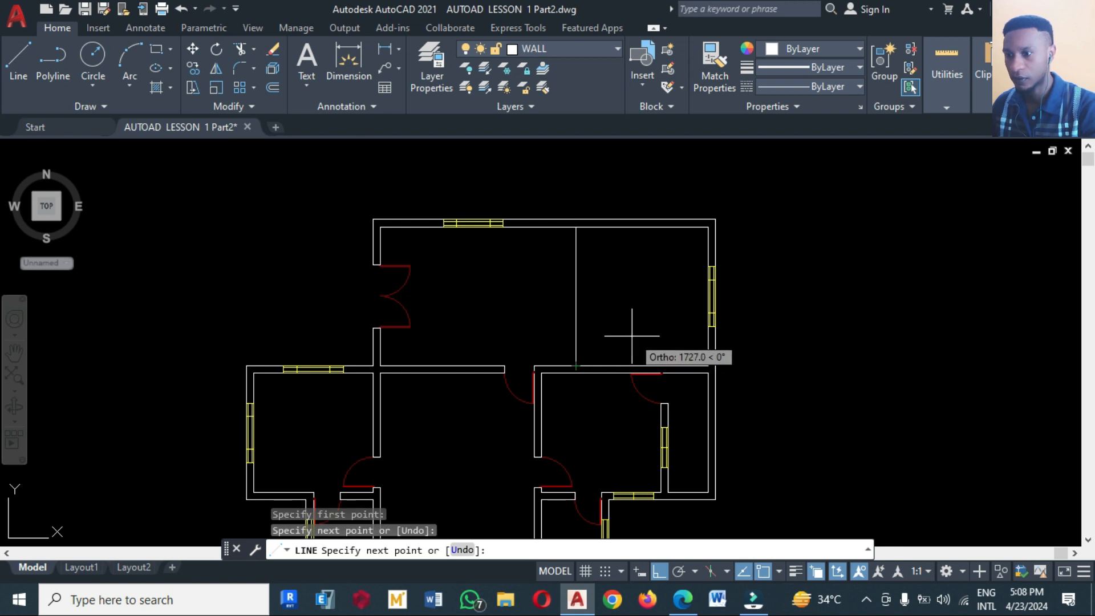
{"action": "key", "text": "Escape"}
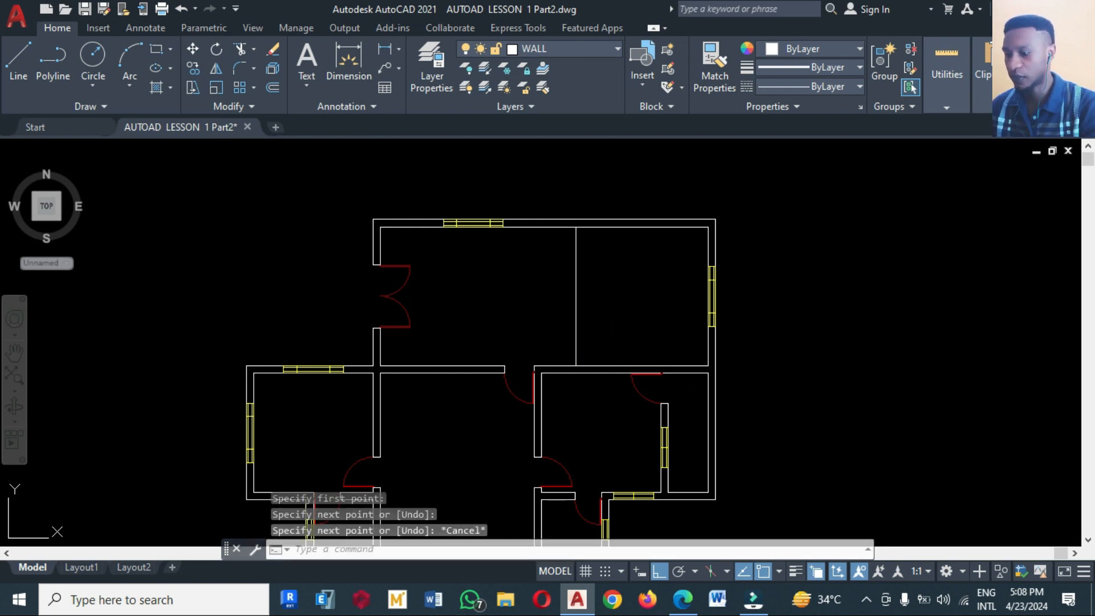
{"action": "key", "text": "ctrl+z"}
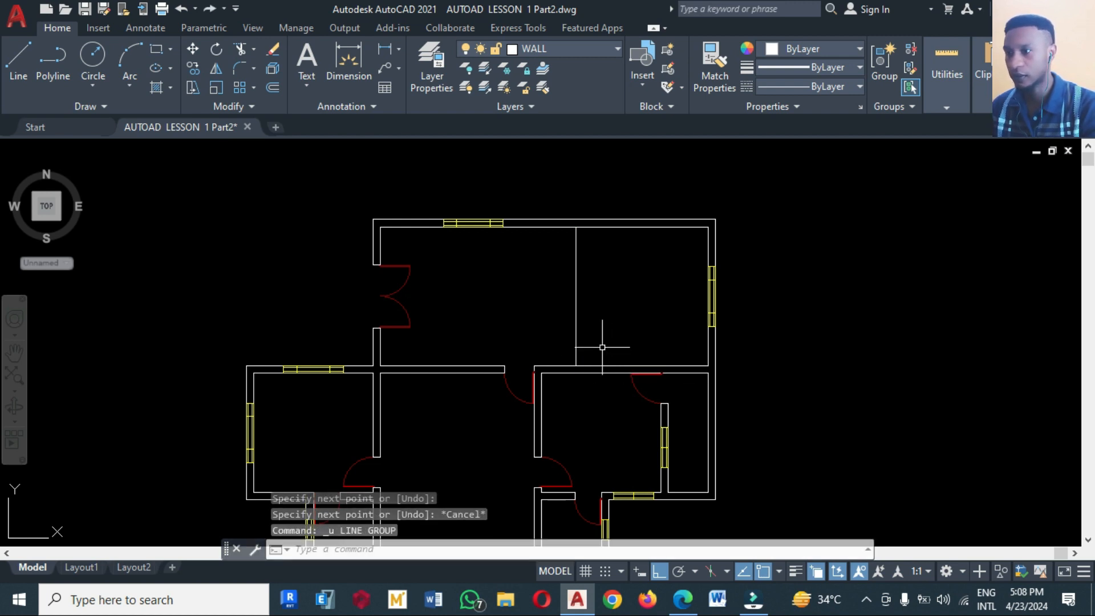
Step: Measure the length of the upper room's dividing line with a linear dimension, without placing it
{"action": "left_click", "coordinate": [391, 56]}
{"action": "left_click", "coordinate": [576, 226]}
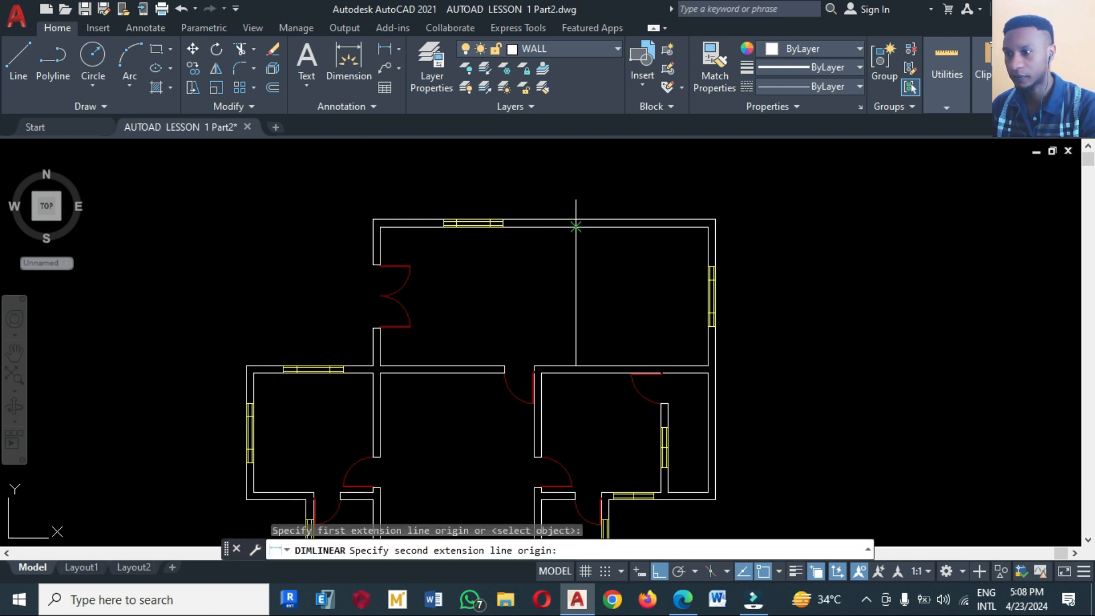
{"action": "left_click", "coordinate": [576, 366]}
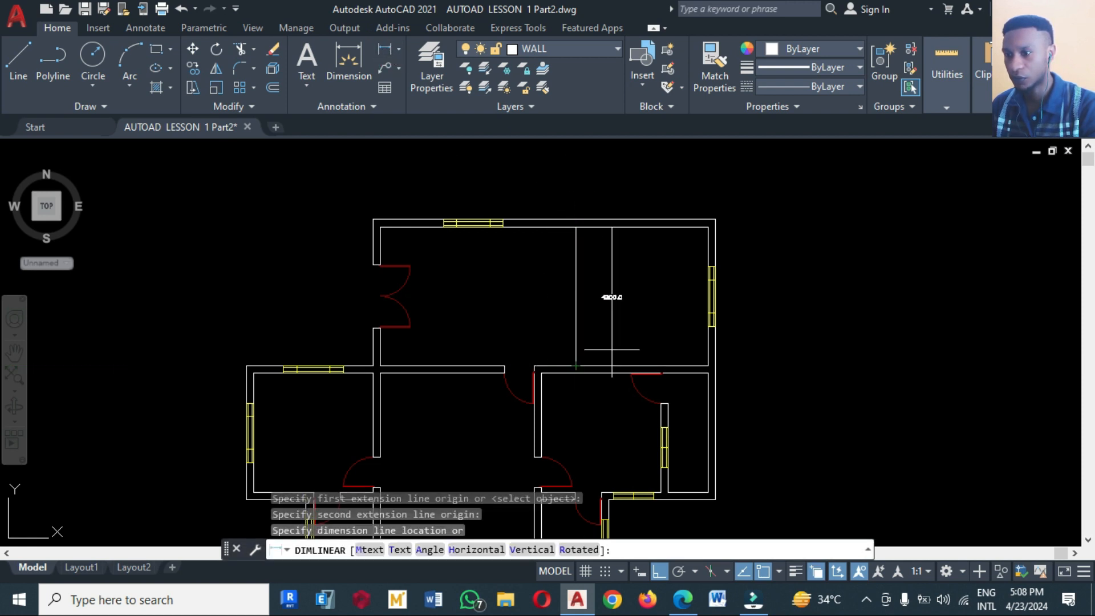
{"action": "scroll", "coordinate": [612, 349], "scroll_direction": "up", "scroll_amount": 5}
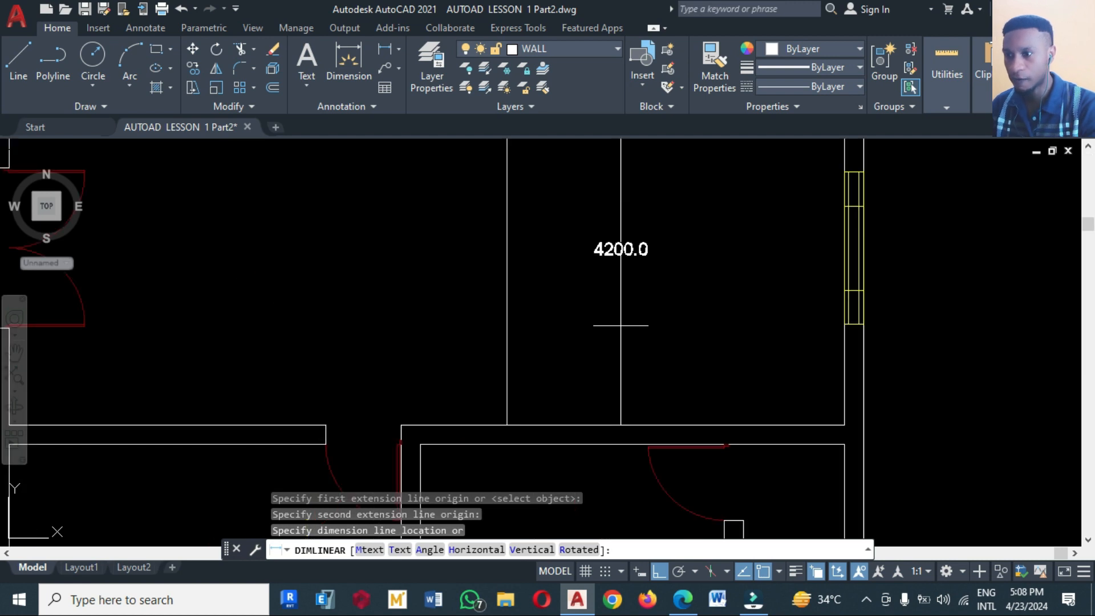
{"action": "scroll", "coordinate": [620, 326], "scroll_direction": "down", "scroll_amount": 4}
{"action": "key", "text": "Escape"}
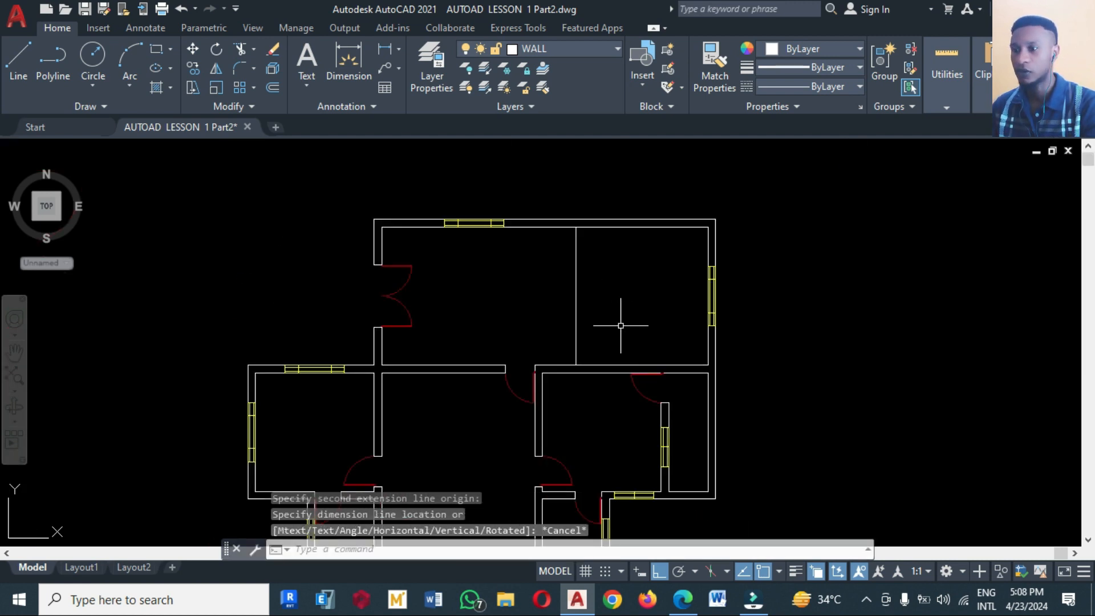
{"action": "scroll", "coordinate": [563, 306], "scroll_direction": "down", "scroll_amount": 2}
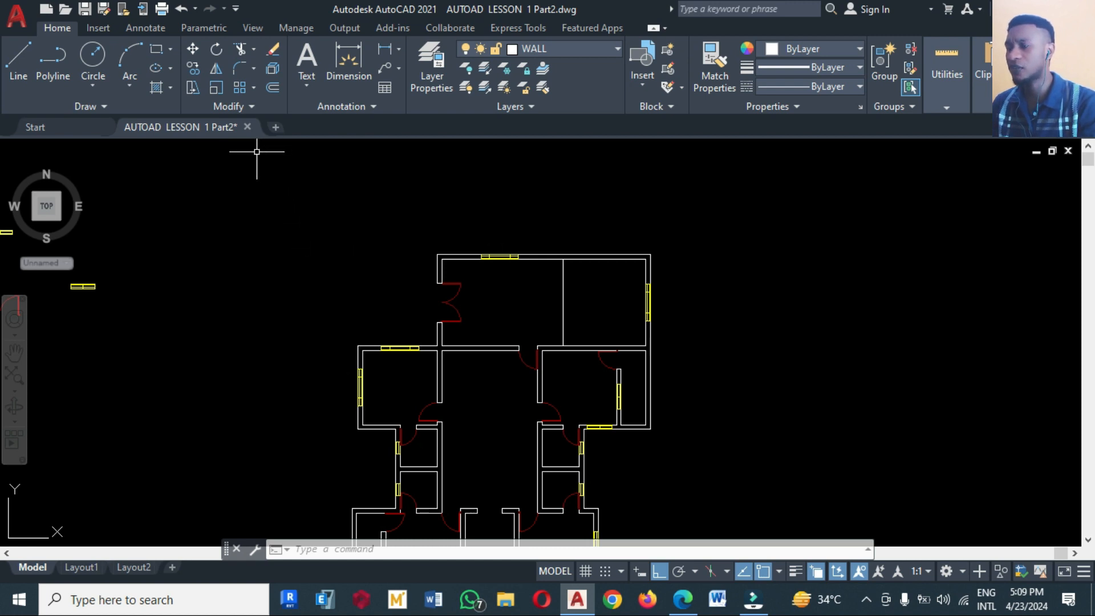
{"action": "left_click", "coordinate": [154, 51]}
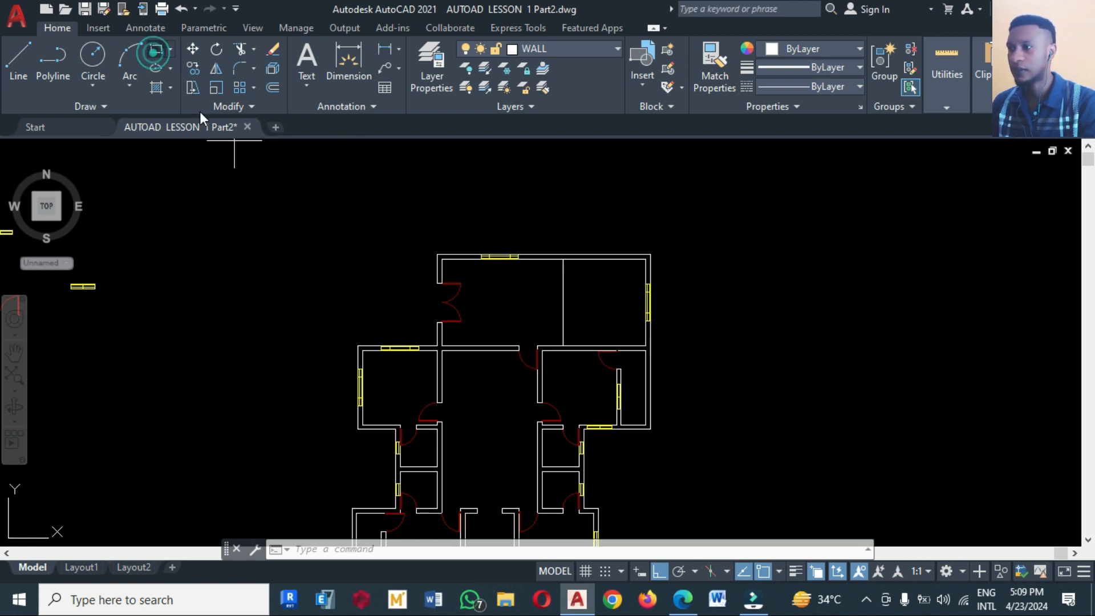
{"action": "scroll", "coordinate": [293, 324], "scroll_direction": "down", "scroll_amount": 2}
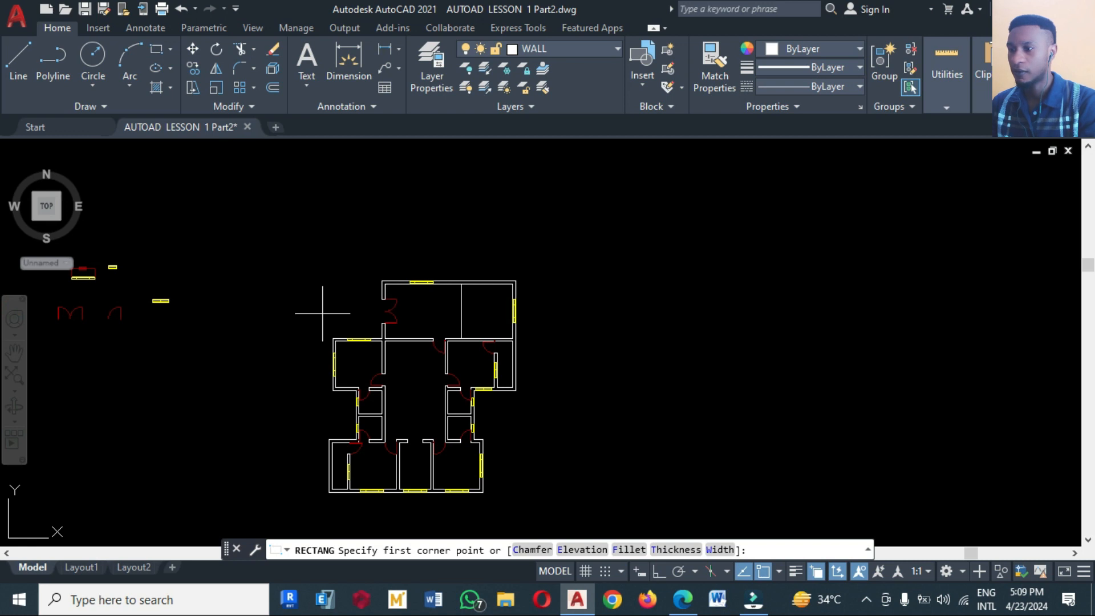
{"action": "key", "text": "Escape"}
{"action": "key", "text": "F8"}
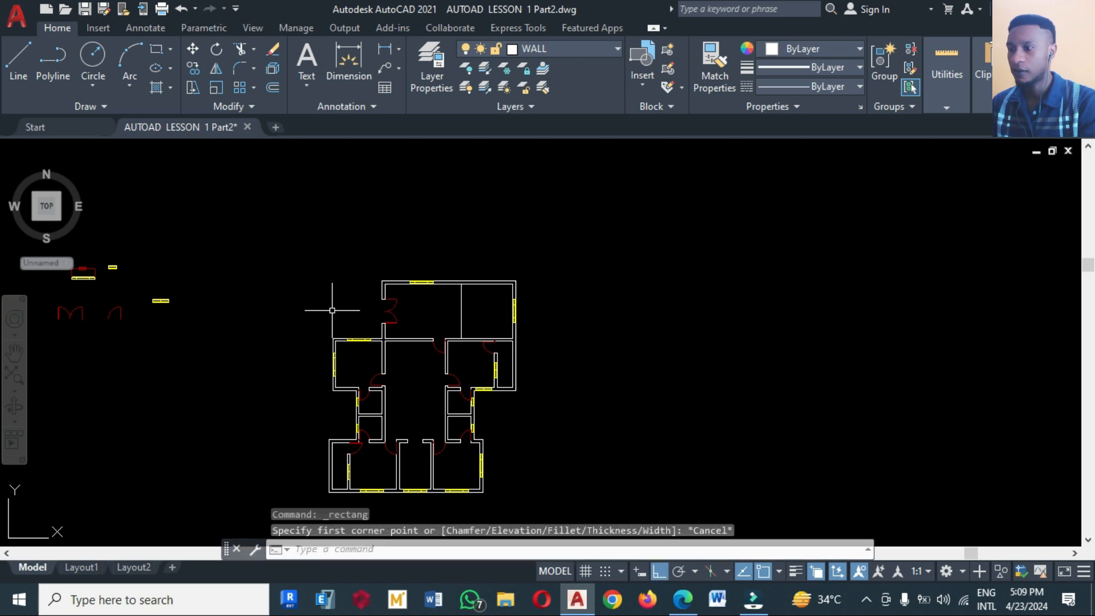
Step: Draw a vertical line 4200 long in the empty space outside the upper room's east wall, starting level with the room's upper inner wall face
{"action": "left_click", "coordinate": [30, 69]}
{"action": "scroll", "coordinate": [599, 259], "scroll_direction": "up", "scroll_amount": 4}
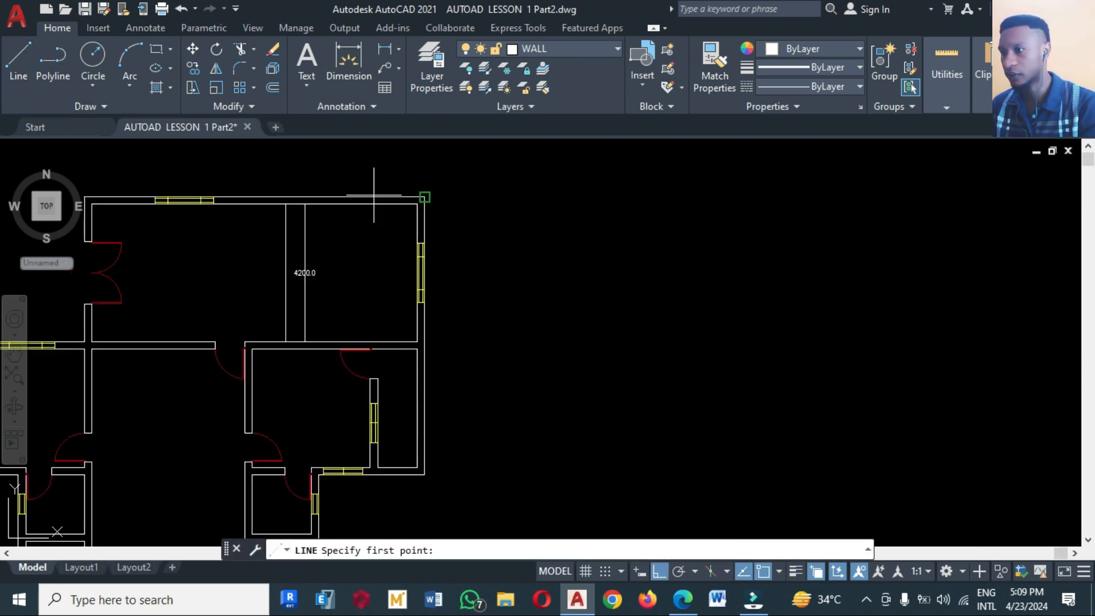
{"action": "left_click", "coordinate": [477, 204]}
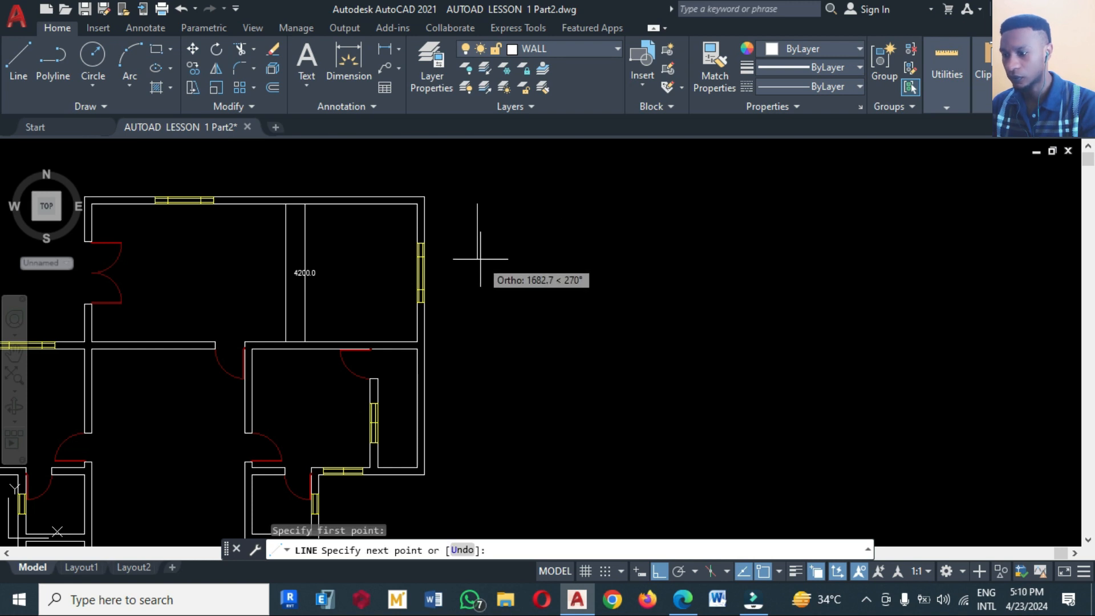
{"action": "type", "text": "4"}
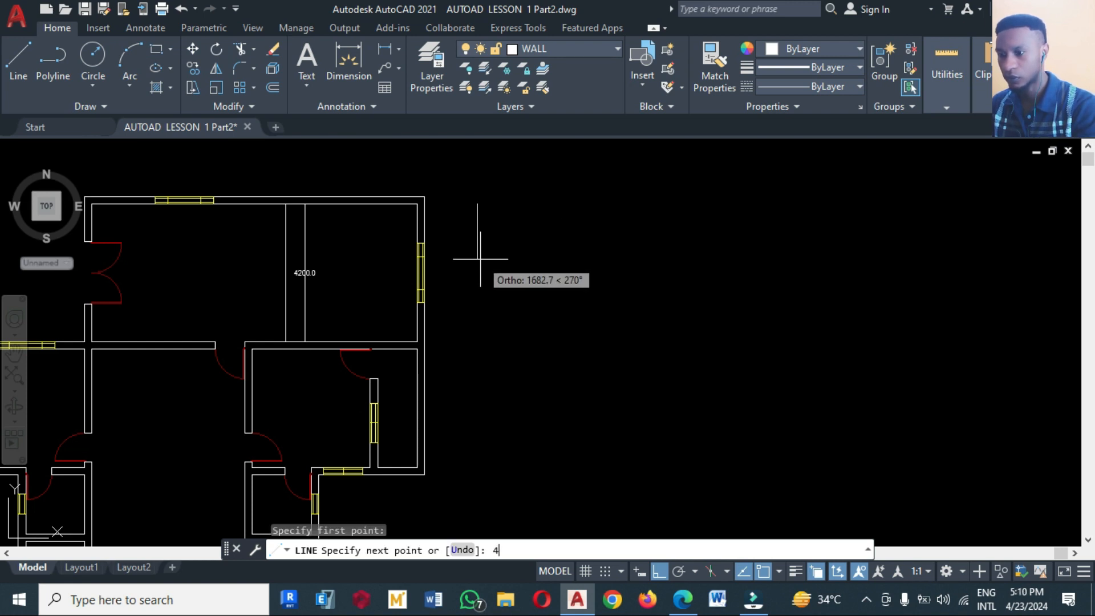
{"action": "type", "text": "200"}
{"action": "key", "text": "Return"}
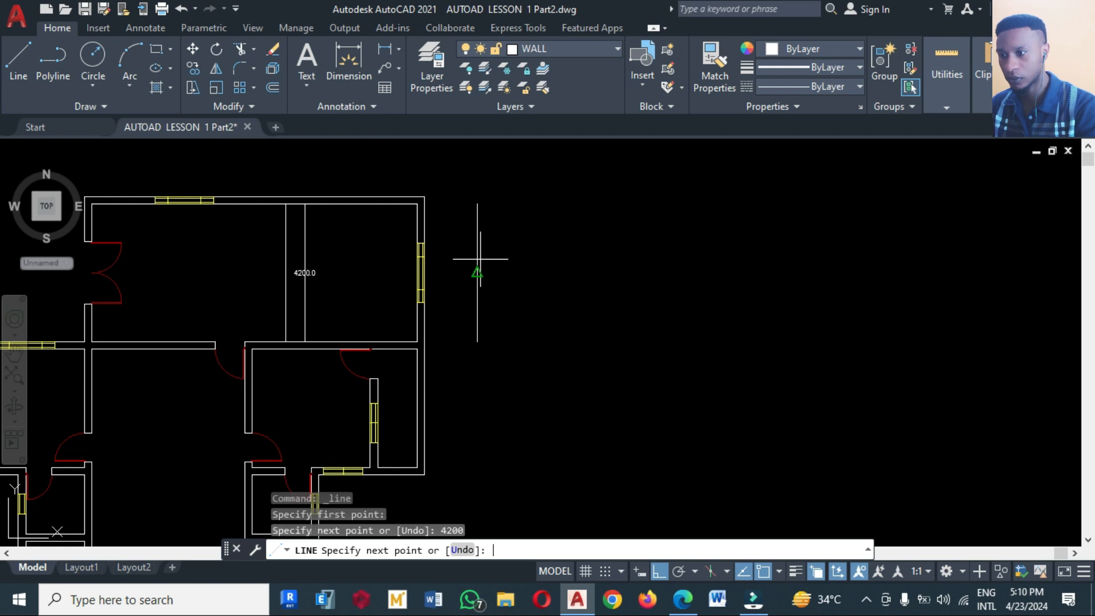
{"action": "key", "text": "Escape"}
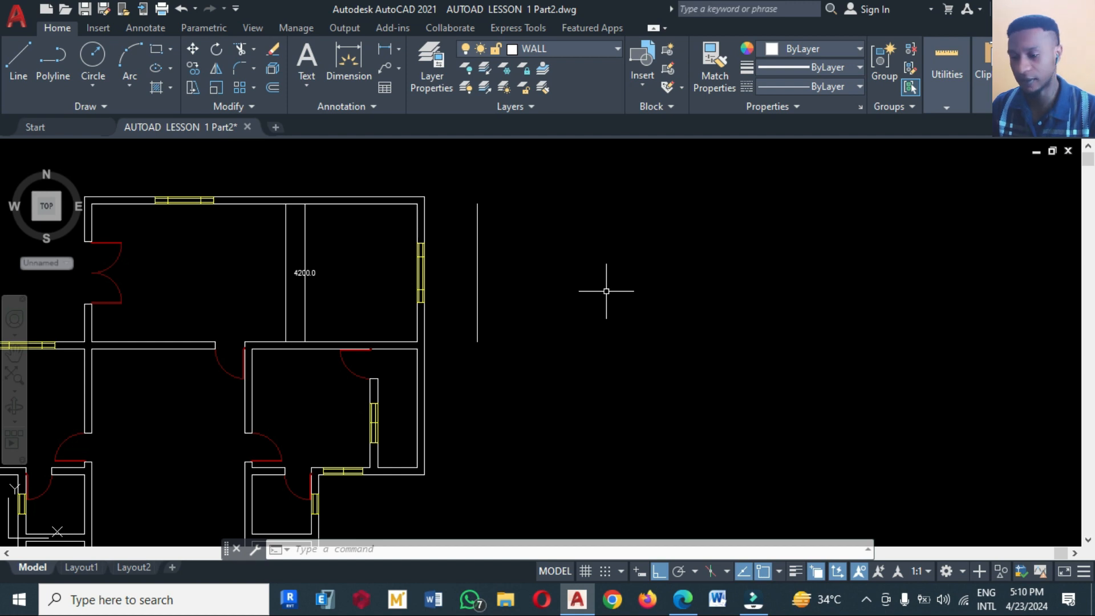
Step: Offset the vertical line nine times in succession toward the east at a distance of 250
{"action": "type", "text": "of"}
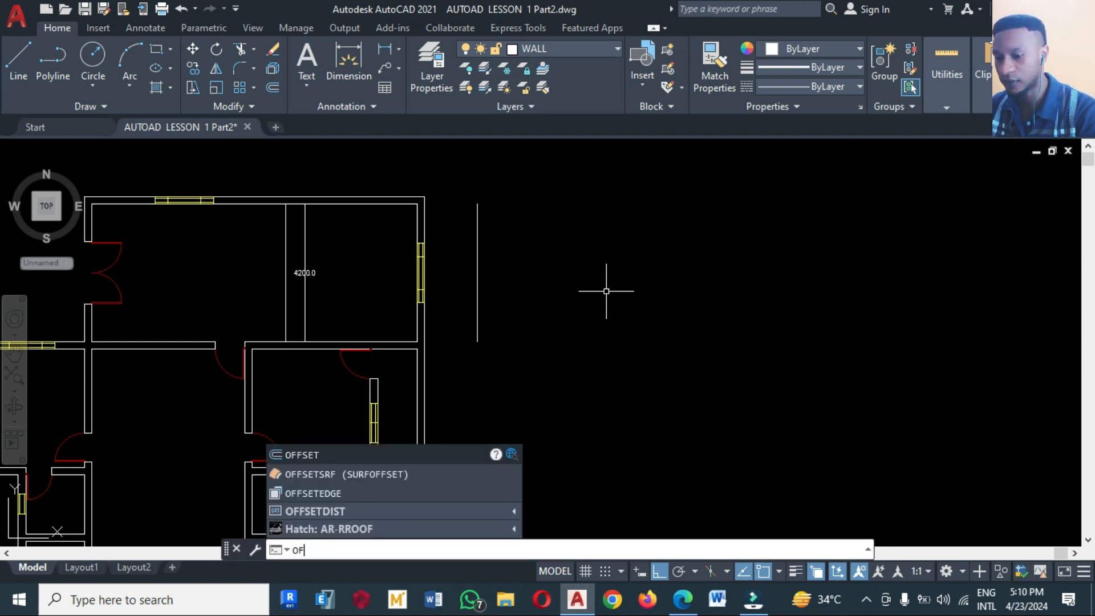
{"action": "key", "text": "Return"}
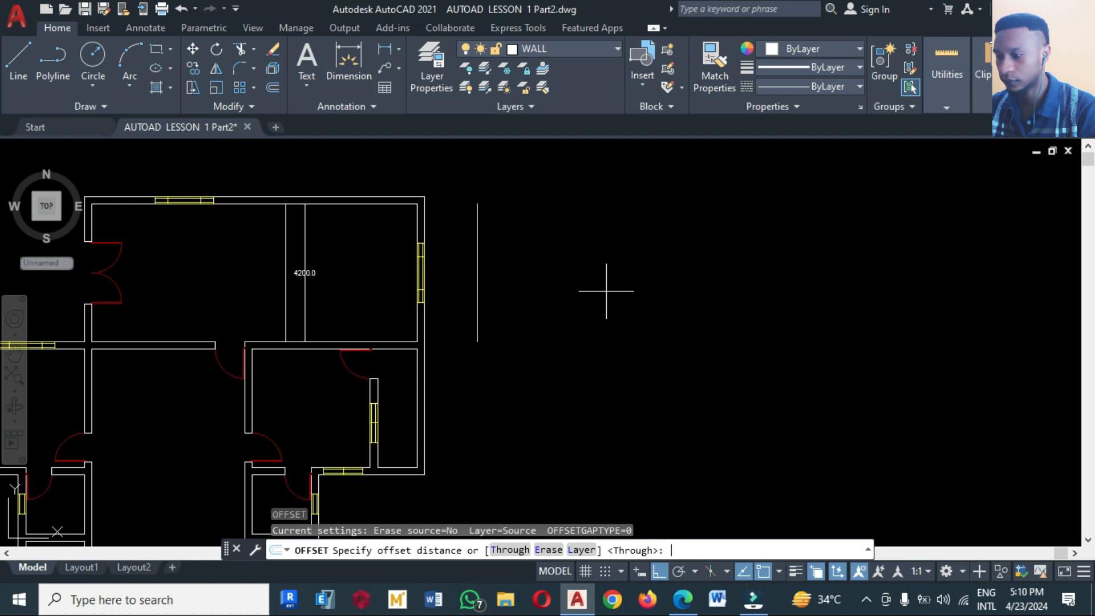
{"action": "type", "text": "250"}
{"action": "key", "text": "Return"}
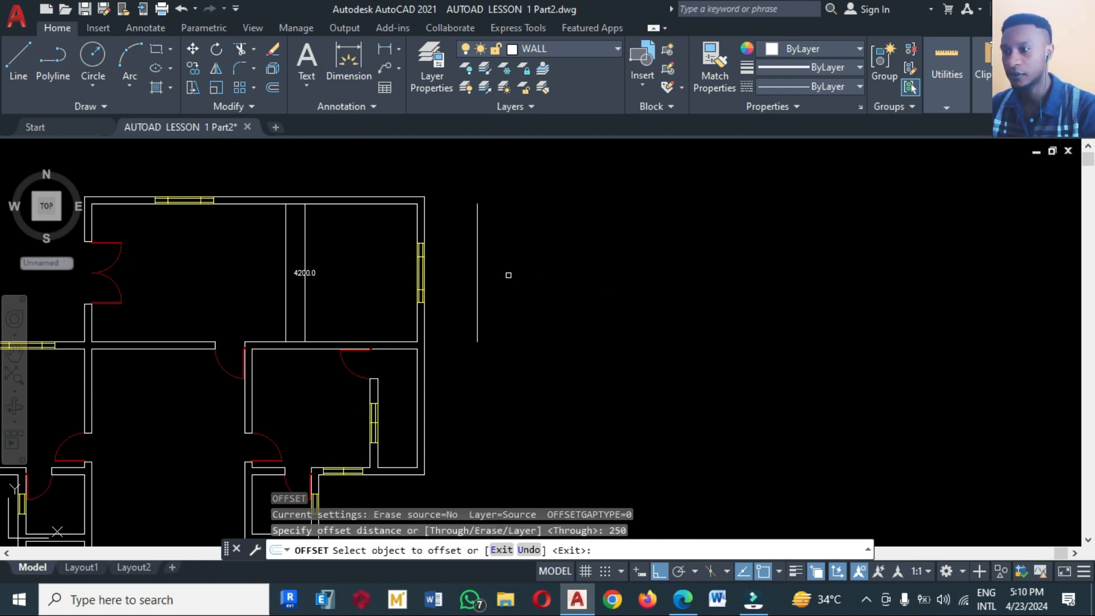
{"action": "left_click", "coordinate": [477, 271]}
{"action": "left_click", "coordinate": [521, 273]}
{"action": "left_click", "coordinate": [486, 267]}
{"action": "left_click", "coordinate": [528, 273]}
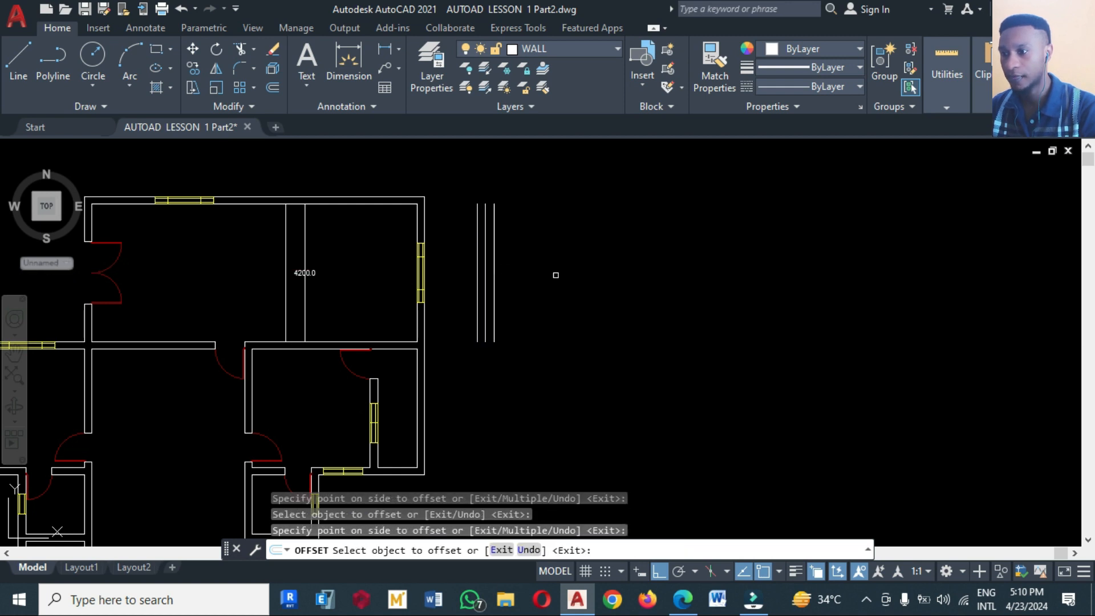
{"action": "left_click", "coordinate": [494, 272]}
{"action": "left_click", "coordinate": [559, 272]}
{"action": "left_click", "coordinate": [503, 272]}
{"action": "left_click", "coordinate": [557, 272]}
{"action": "left_click", "coordinate": [509, 272]}
{"action": "left_click", "coordinate": [526, 273]}
{"action": "left_click", "coordinate": [519, 272]}
{"action": "left_click", "coordinate": [593, 272]}
{"action": "left_click", "coordinate": [526, 273]}
{"action": "left_click", "coordinate": [603, 267]}
{"action": "left_click", "coordinate": [535, 272]}
{"action": "left_click", "coordinate": [602, 266]}
{"action": "left_click", "coordinate": [544, 262]}
{"action": "left_click", "coordinate": [685, 263]}
{"action": "key", "text": "Return"}
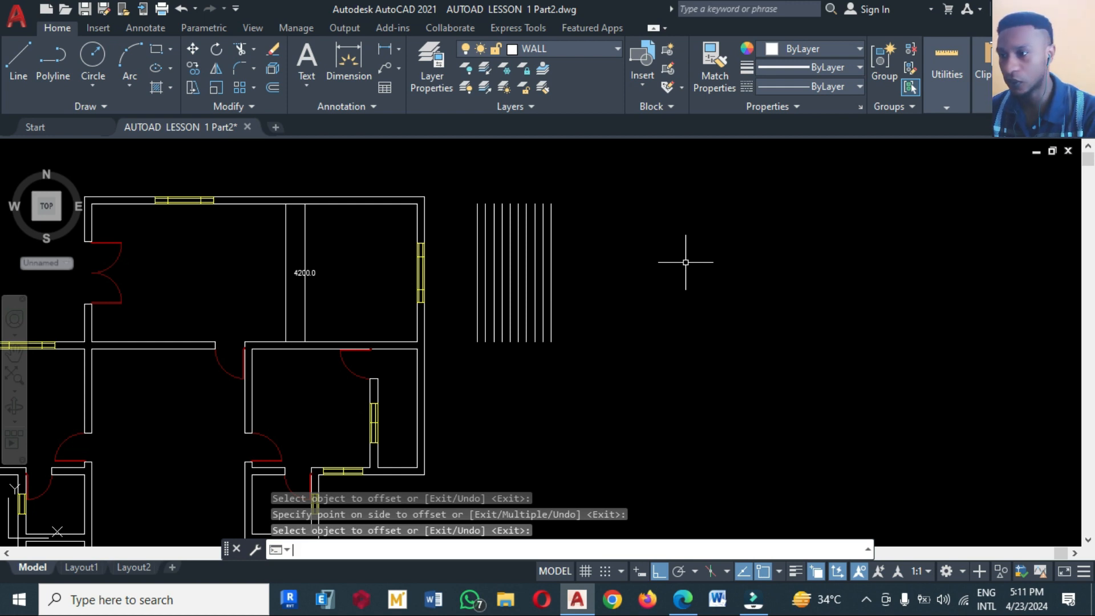
Step: Draw a line joining the upper ends of the parallel lines, from the first line to the last
{"action": "left_click", "coordinate": [27, 62]}
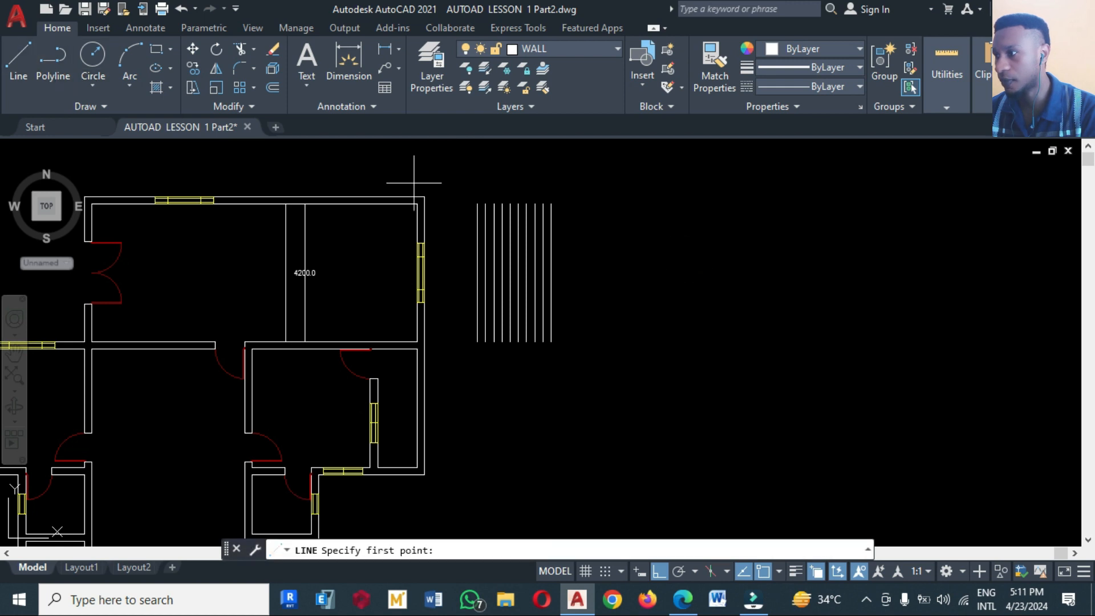
{"action": "left_click", "coordinate": [477, 204]}
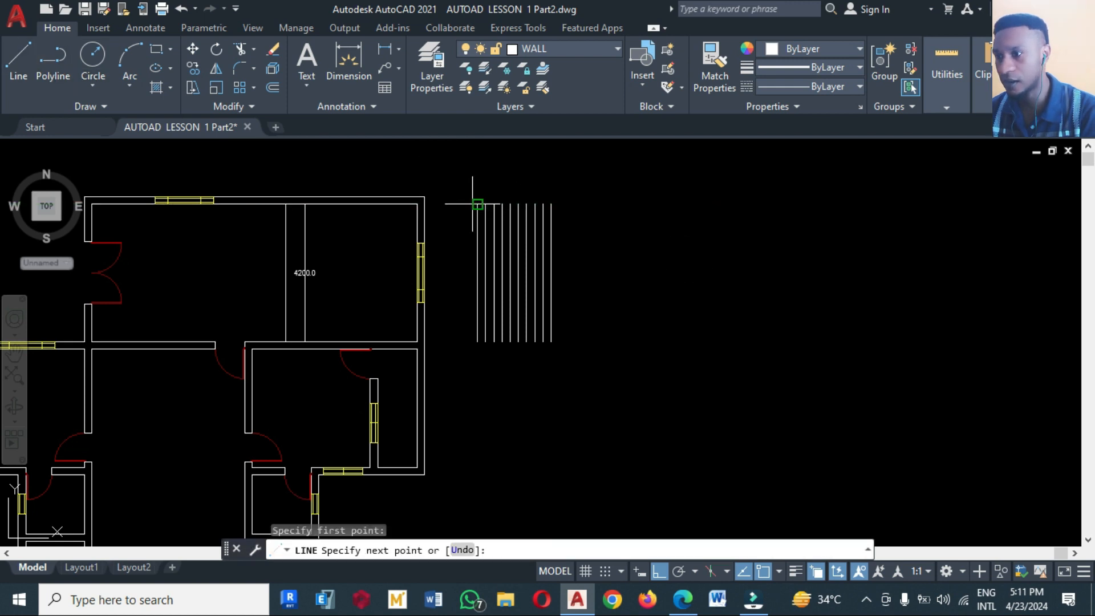
{"action": "left_click", "coordinate": [551, 204]}
{"action": "key", "text": "Return"}
{"action": "type", "text": "b"}
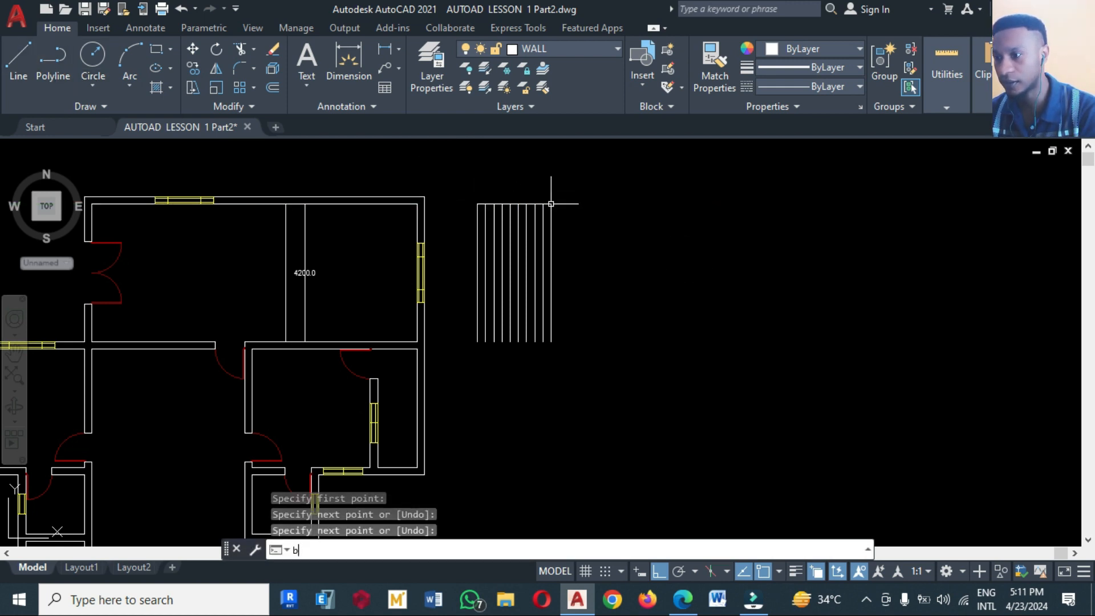
{"action": "key", "text": "Return"}
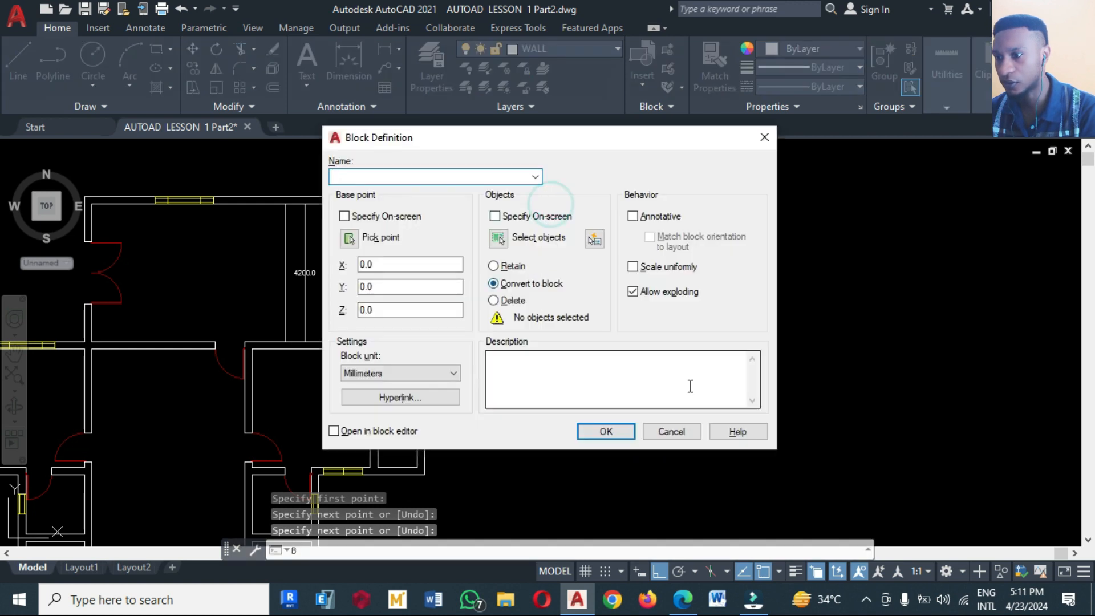
{"action": "left_click", "coordinate": [687, 430]}
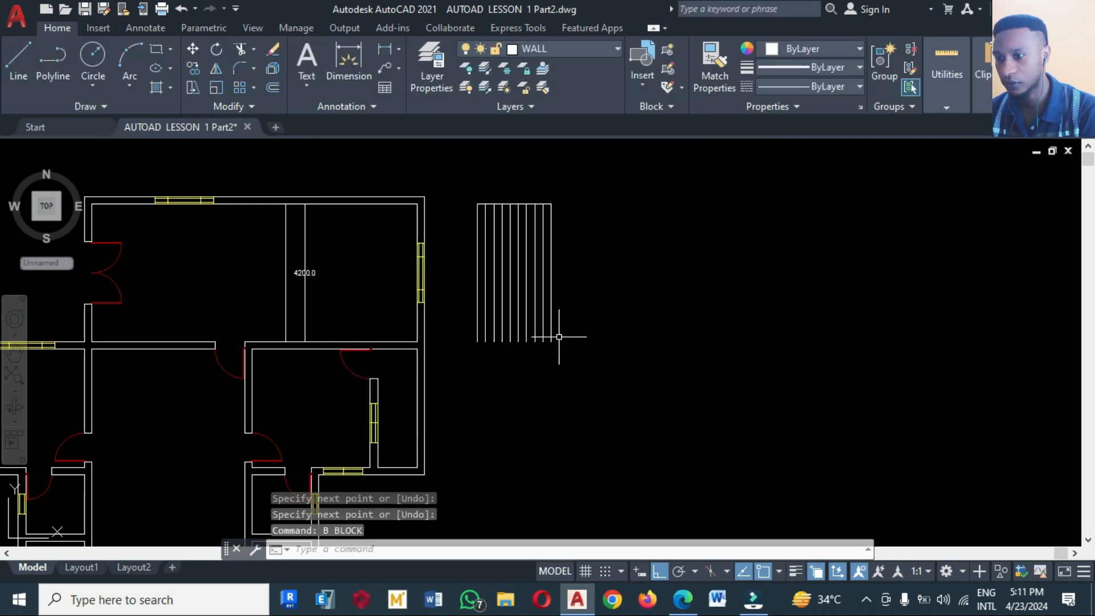
Step: Draw a line joining the lower ends of the parallel lines, from the first line to the last
{"action": "left_click", "coordinate": [22, 61]}
{"action": "left_click", "coordinate": [479, 342]}
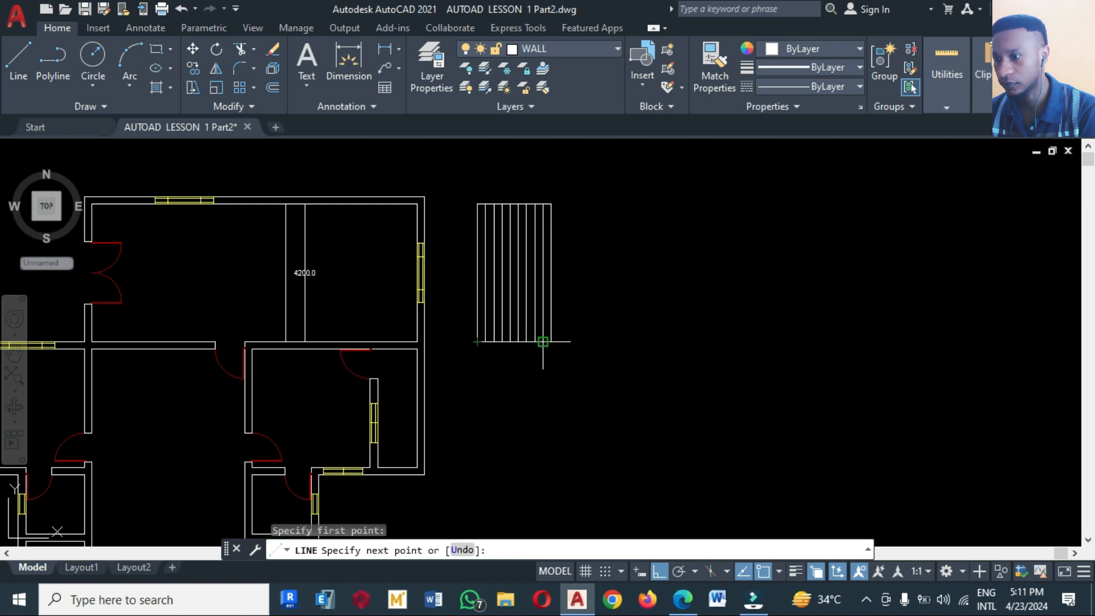
{"action": "left_click", "coordinate": [551, 342]}
{"action": "key", "text": "Return"}
Step: Offset the line joining the lower ends upward into the set of parallel lines at a distance of 2000
{"action": "type", "text": "o"}
{"action": "key", "text": "Return"}
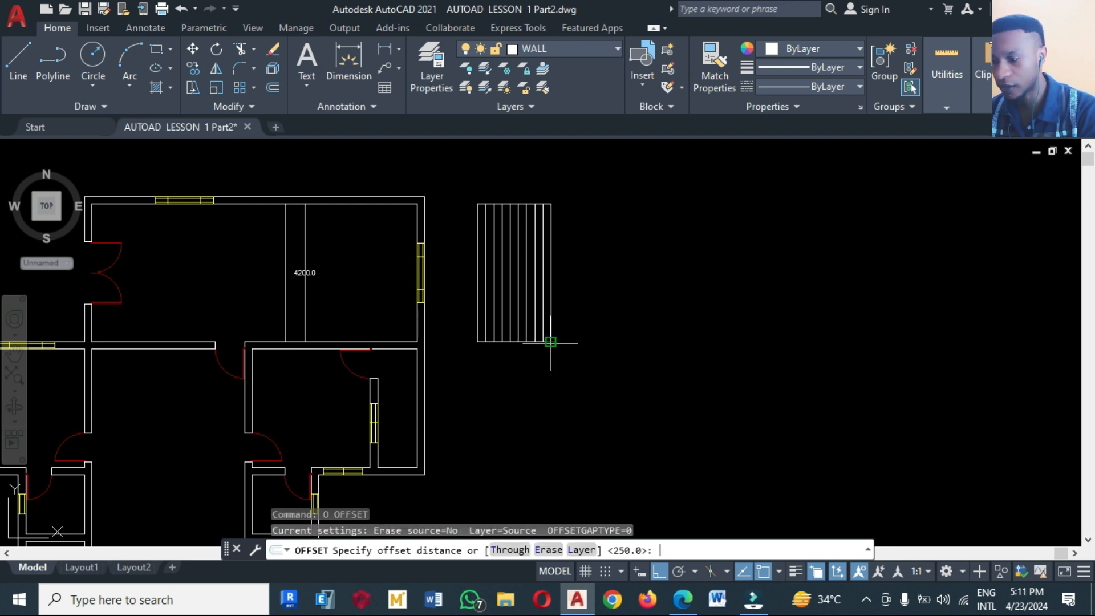
{"action": "type", "text": "400"}
{"action": "key", "text": "BackSpace"}
{"action": "key", "text": "BackSpace"}
{"action": "key", "text": "BackSpace"}
{"action": "type", "text": "2000"}
{"action": "key", "text": "Return"}
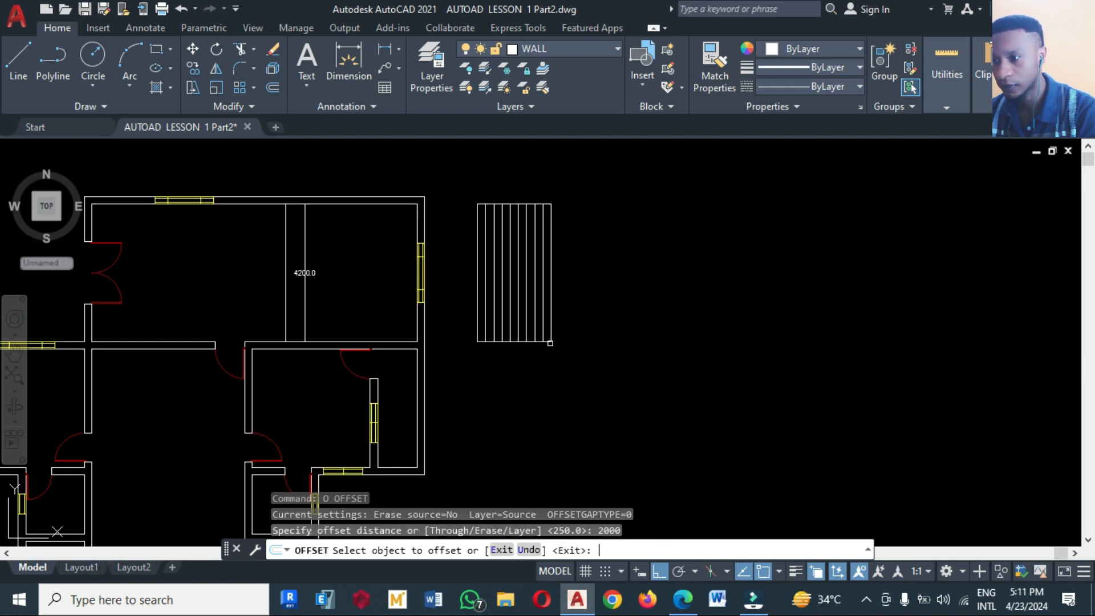
{"action": "left_click", "coordinate": [531, 341]}
{"action": "left_click", "coordinate": [600, 264]}
{"action": "key", "text": "Return"}
Step: Offset the line joining the upper ends downward at the same distance of 2000
{"action": "key", "text": "Return"}
{"action": "key", "text": "Return"}
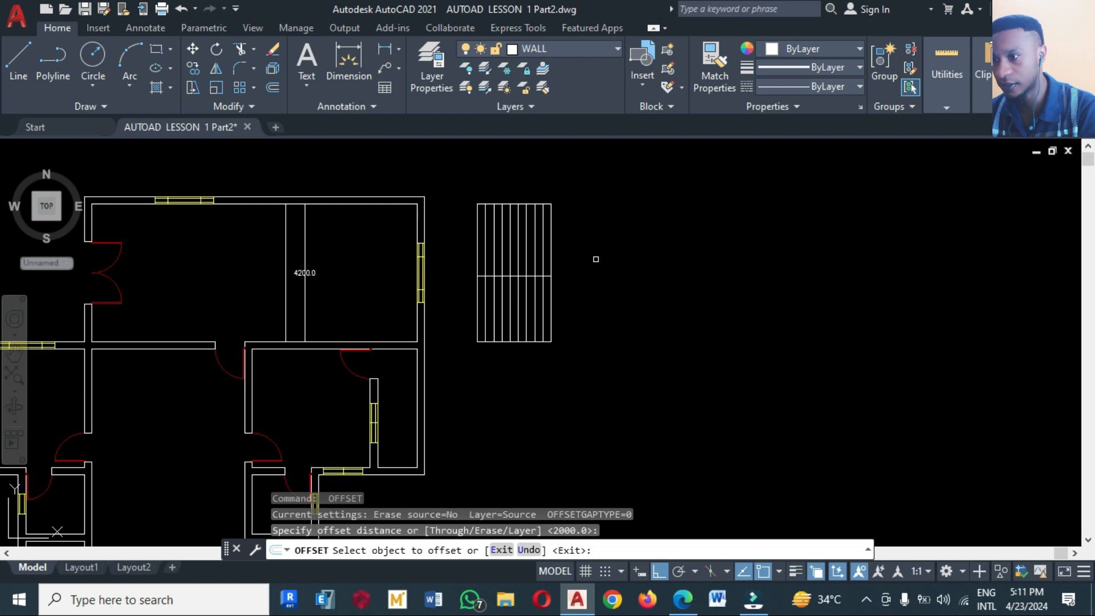
{"action": "left_click", "coordinate": [531, 203]}
{"action": "left_click", "coordinate": [605, 311]}
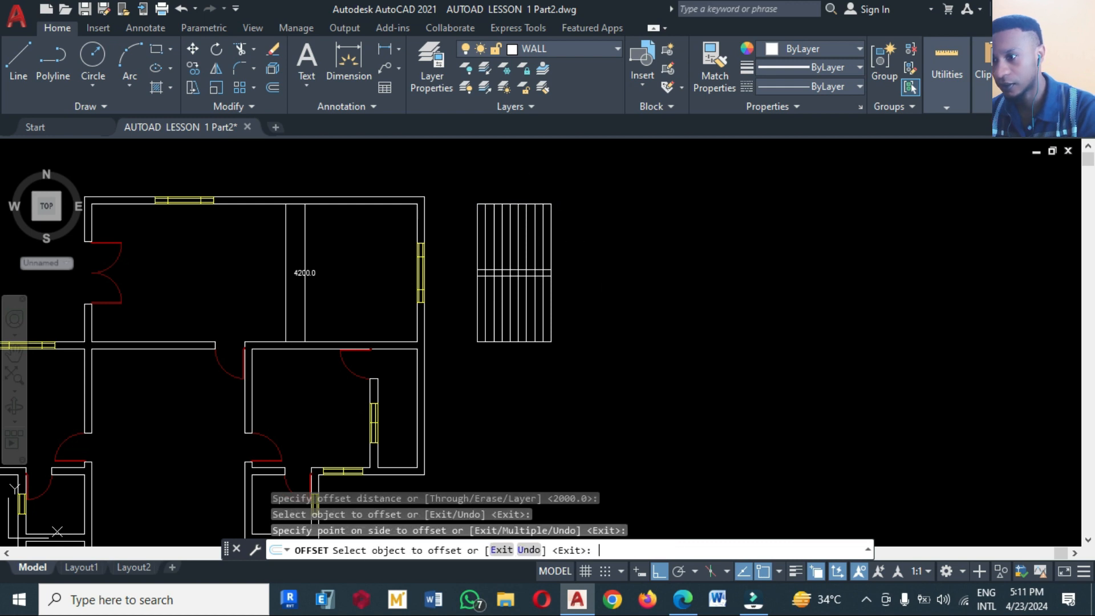
{"action": "key", "text": "Return"}
Step: Erase the 4200 dimension together with the upper room's dividing line, and undo that erasure
{"action": "type", "text": "e"}
{"action": "key", "text": "Return"}
{"action": "left_click", "coordinate": [323, 294]}
{"action": "left_click", "coordinate": [285, 263]}
{"action": "key", "text": "Return"}
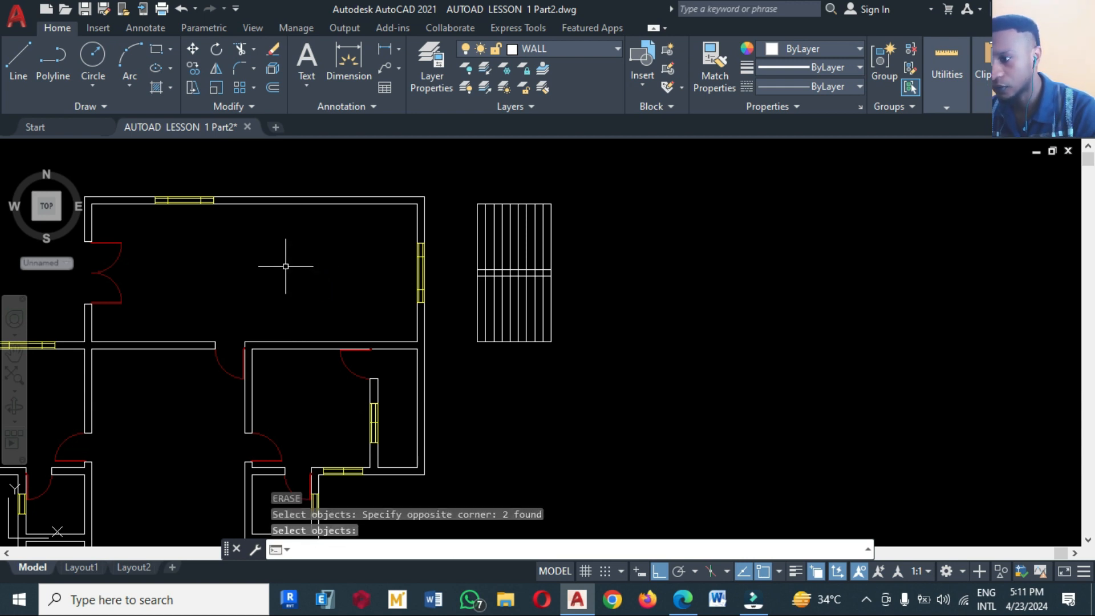
{"action": "key", "text": "ctrl+z"}
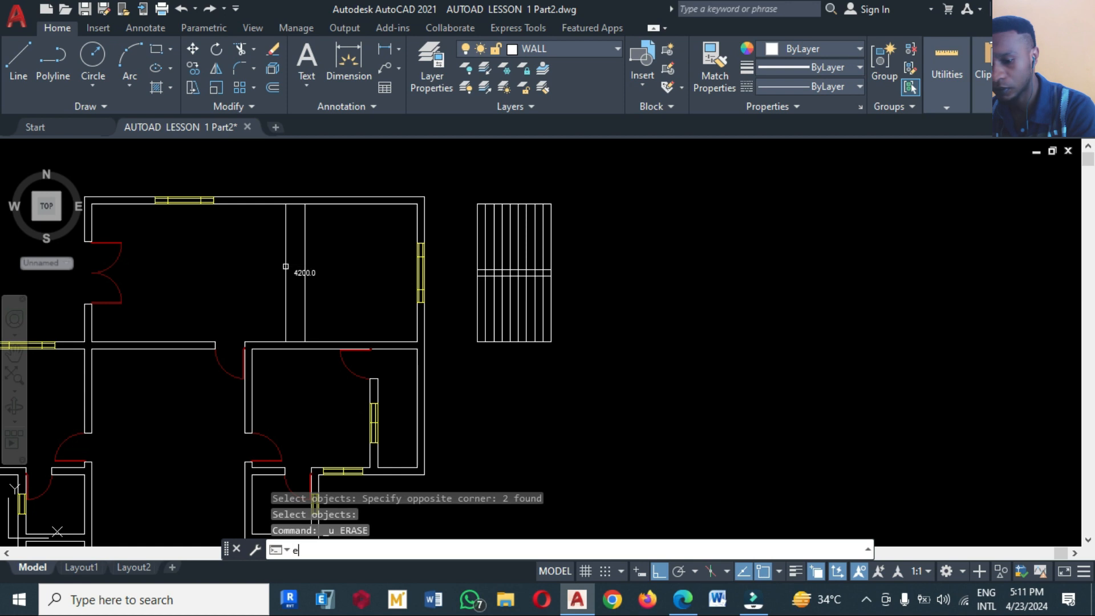
Step: Erase only the 4200 dimension in the upper room, keeping the dividing line
{"action": "type", "text": "e"}
{"action": "key", "text": "Return"}
{"action": "left_click", "coordinate": [322, 296]}
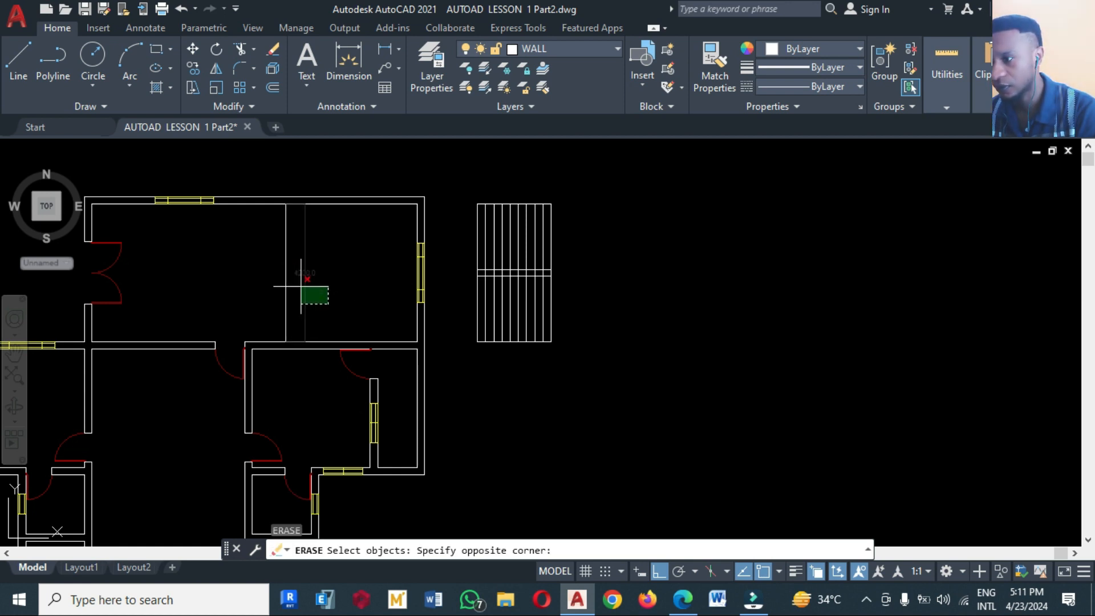
{"action": "left_click", "coordinate": [301, 286]}
Step: Trim away the inner parallel lines between the two middle horizontal lines, leaving the outer two lines whole
{"action": "scroll", "coordinate": [367, 293], "scroll_direction": "up", "scroll_amount": 2}
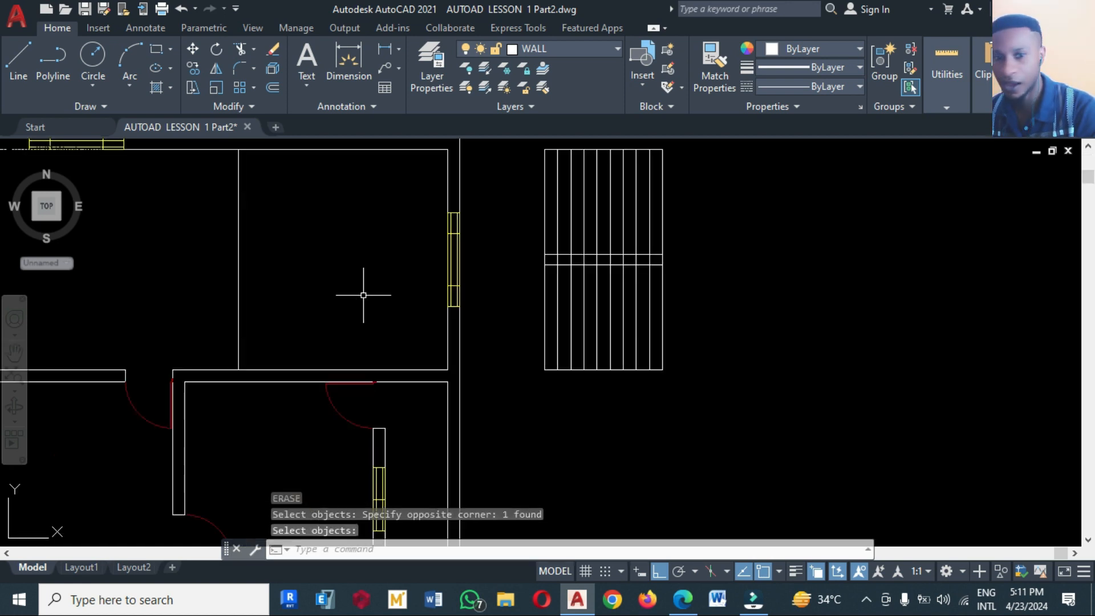
{"action": "type", "text": "tr"}
{"action": "key", "text": "Return"}
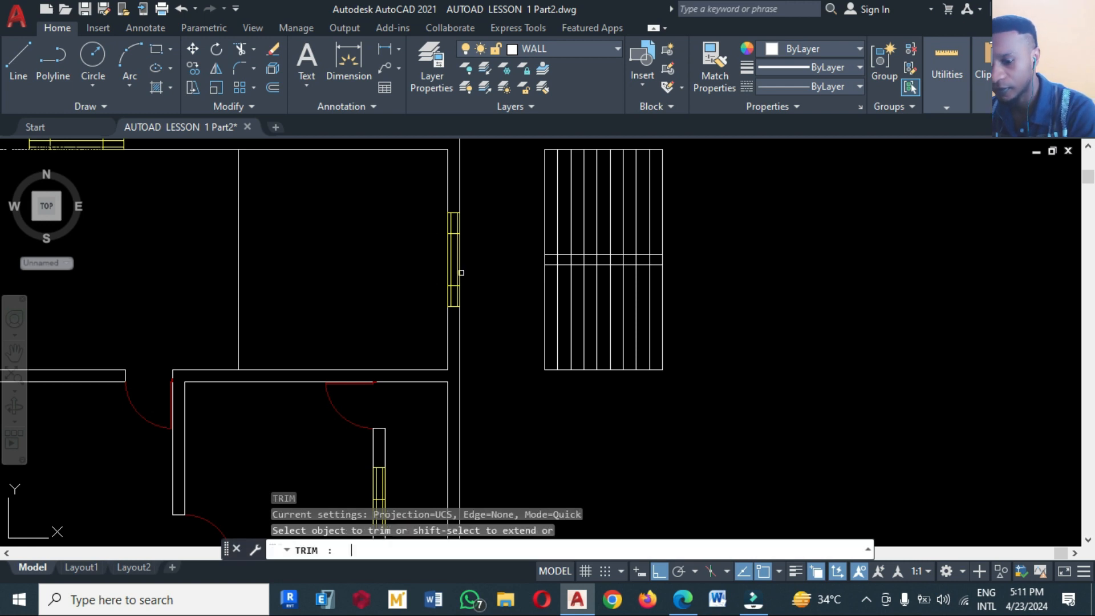
{"action": "left_click", "coordinate": [460, 272]}
{"action": "scroll", "coordinate": [578, 269], "scroll_direction": "up", "scroll_amount": 2}
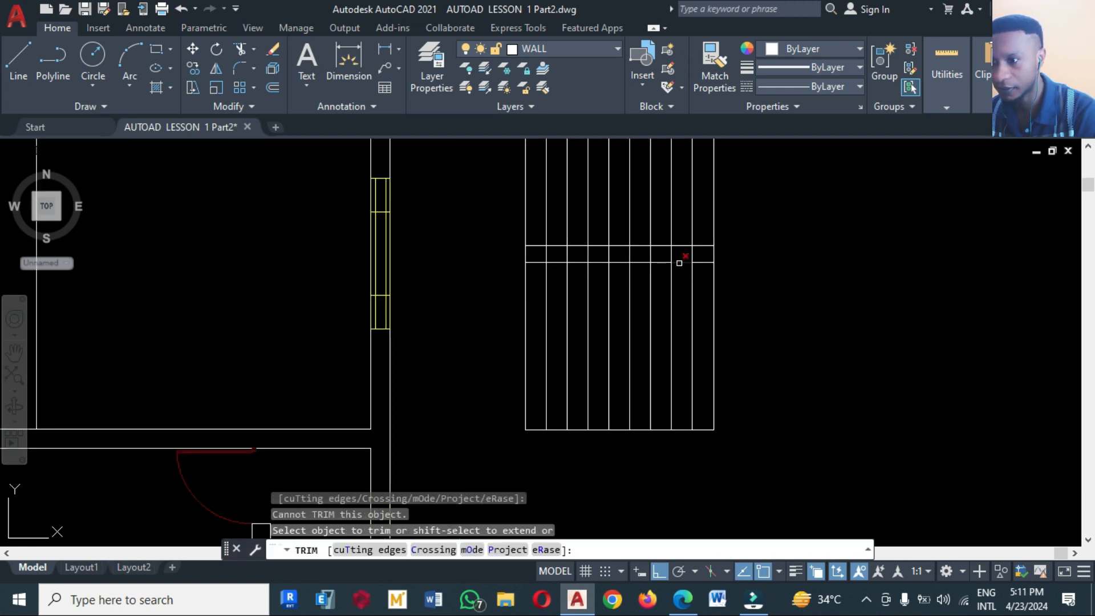
{"action": "mouse_move", "coordinate": [699, 256]}
{"action": "left_mouse_down"}
{"action": "mouse_move", "coordinate": [665, 245]}
{"action": "mouse_move", "coordinate": [519, 254]}
{"action": "left_mouse_up"}
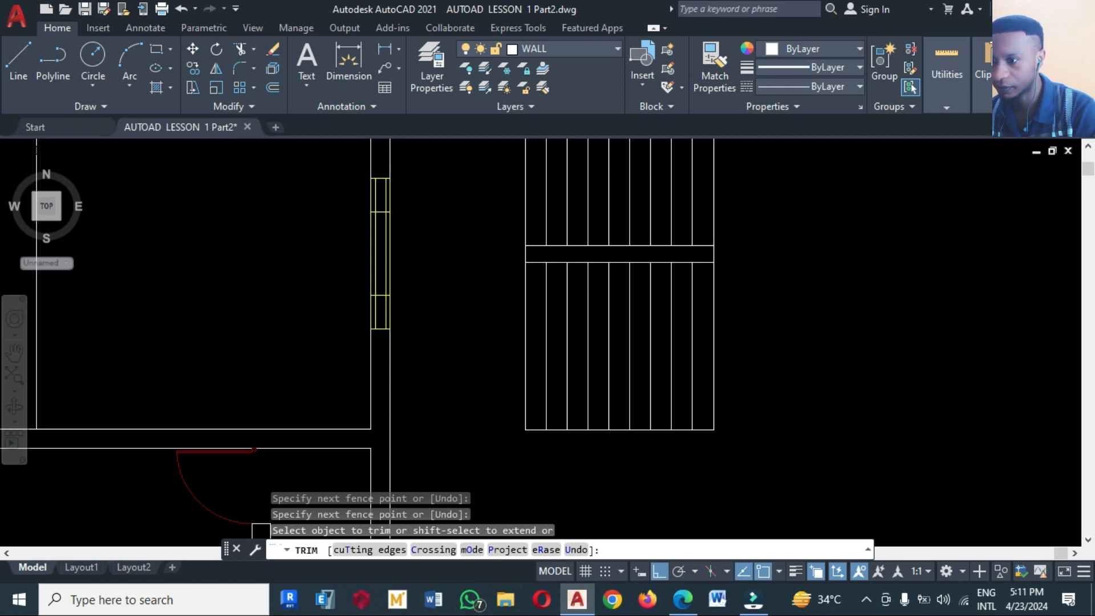
{"action": "scroll", "coordinate": [446, 383], "scroll_direction": "down", "scroll_amount": 2}
{"action": "key", "text": "Return"}
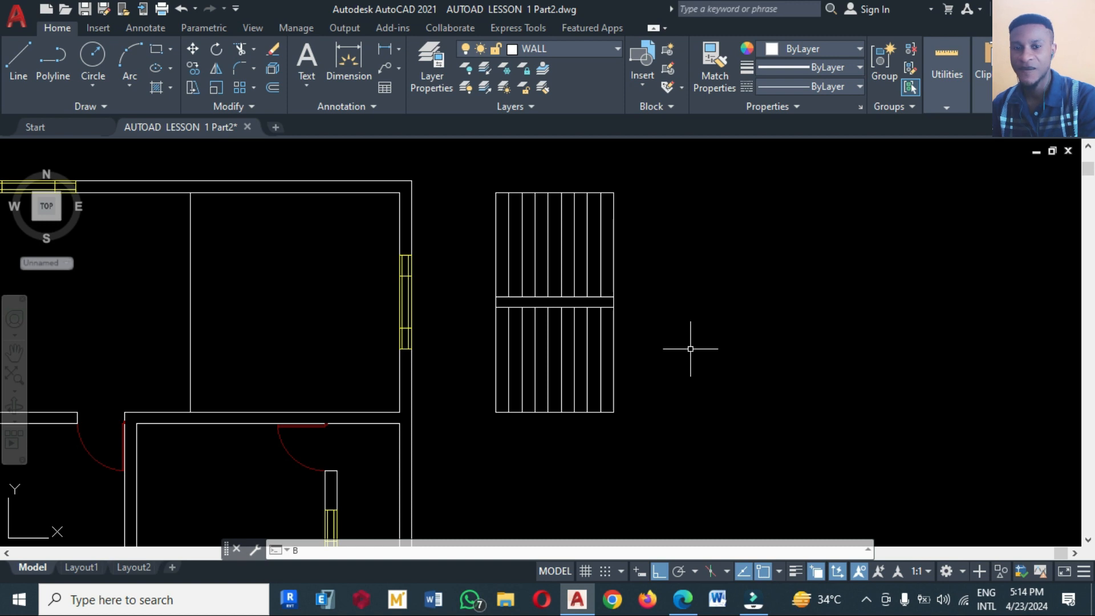
{"action": "type", "text": "B"}
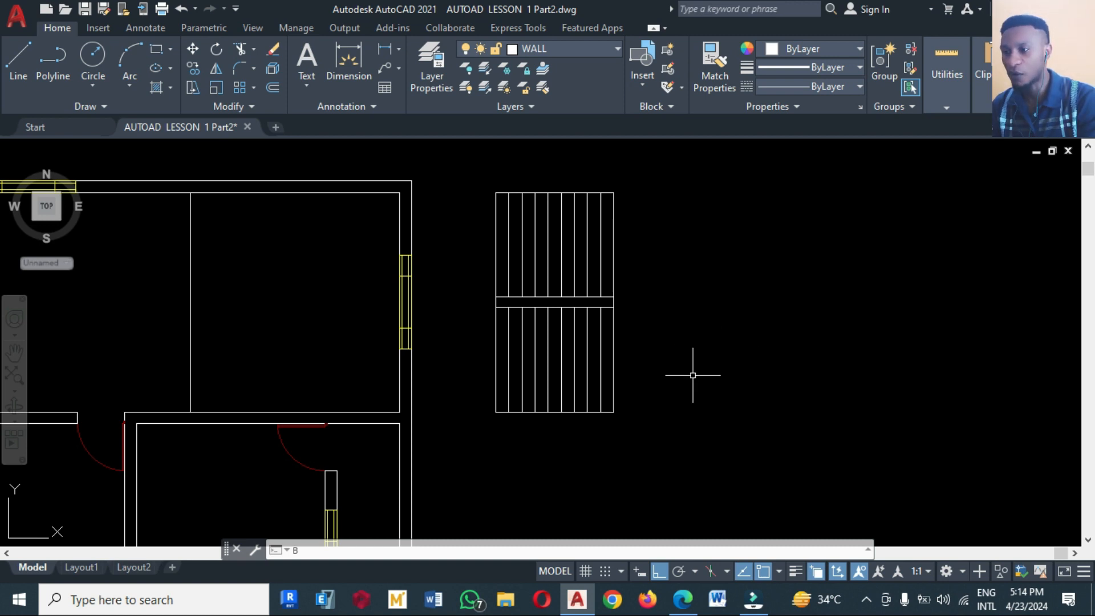
{"action": "type", "text": "m"}
{"action": "key", "text": "Return"}
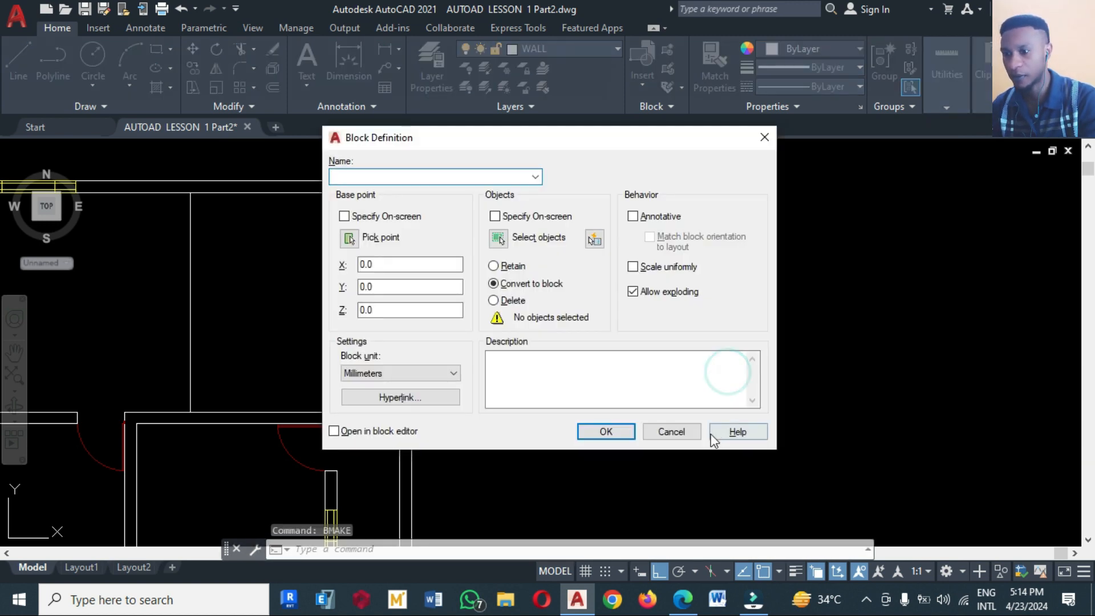
{"action": "left_click", "coordinate": [683, 424]}
{"action": "type", "text": "m"}
{"action": "key", "text": "Return"}
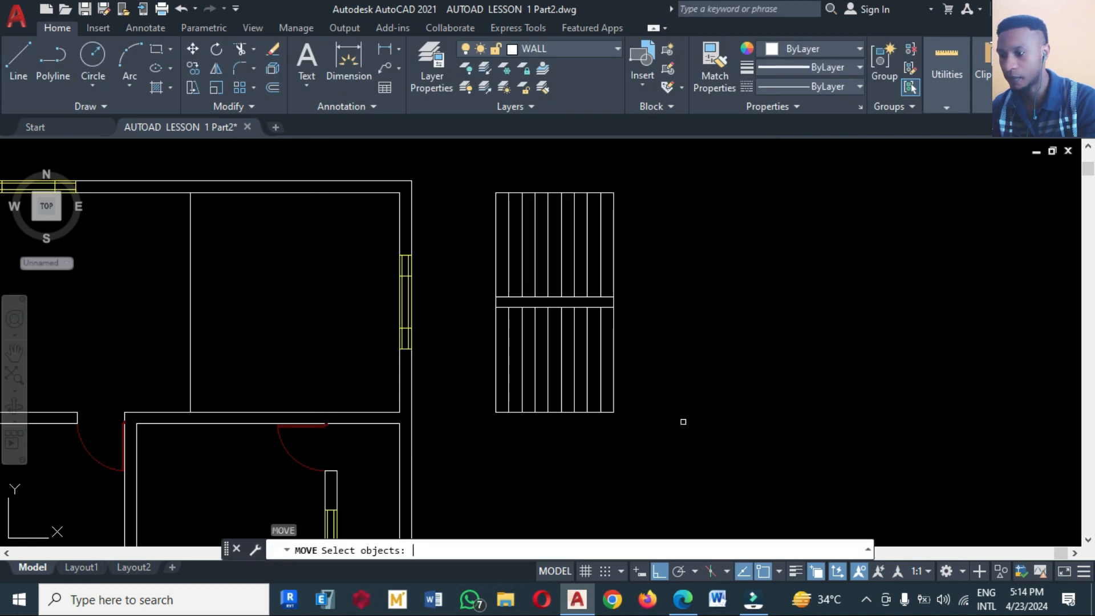
{"action": "left_click", "coordinate": [683, 422]}
{"action": "left_click", "coordinate": [484, 174]}
{"action": "type", "text": "b"}
{"action": "key", "text": "Return"}
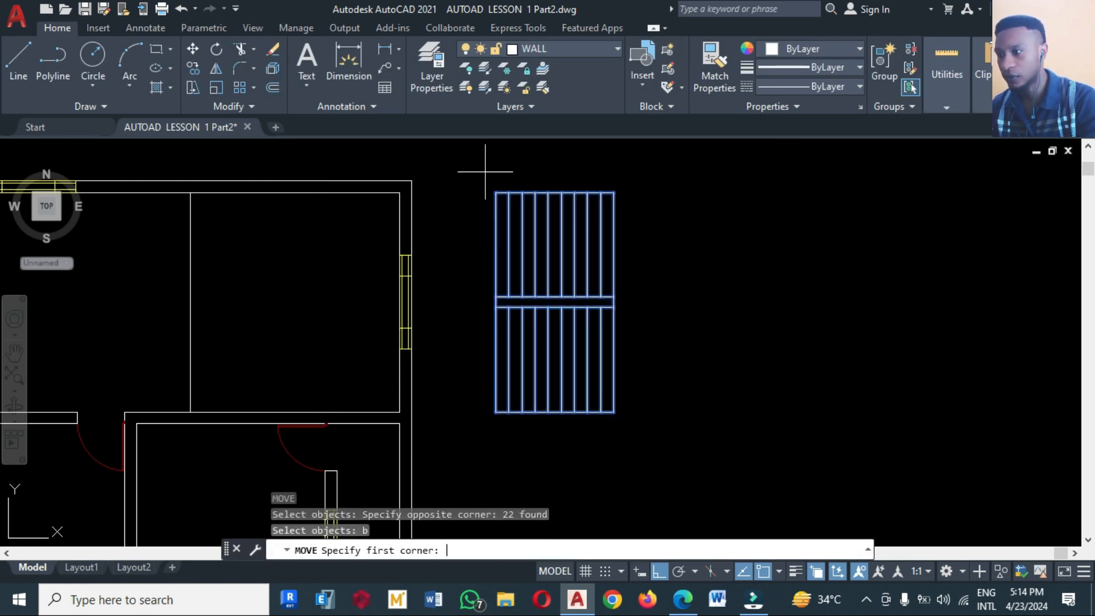
{"action": "key", "text": "Return"}
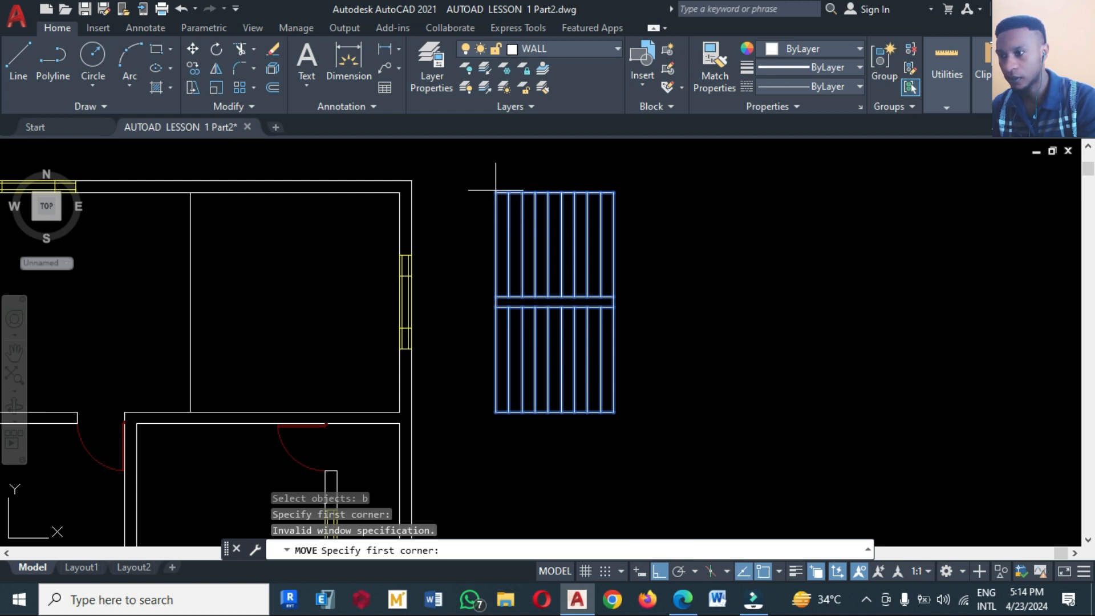
{"action": "key", "text": "Escape"}
Step: Move the whole stair drawing by its upper west corner onto the upper end of the room's dividing line
{"action": "type", "text": "m"}
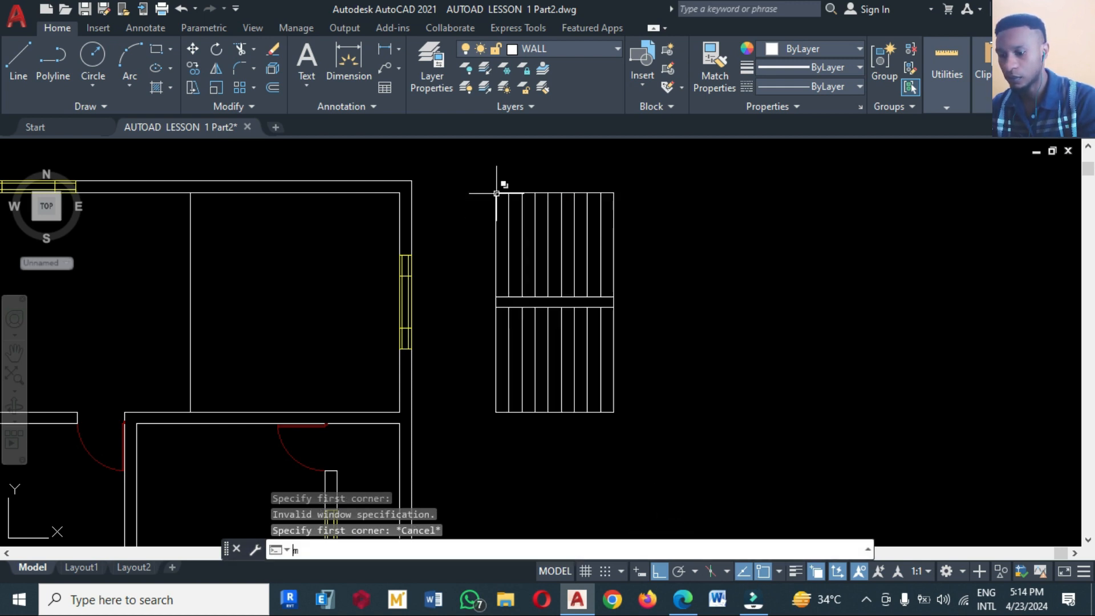
{"action": "key", "text": "Return"}
{"action": "left_click", "coordinate": [643, 447]}
{"action": "left_click", "coordinate": [479, 186]}
{"action": "key", "text": "Return"}
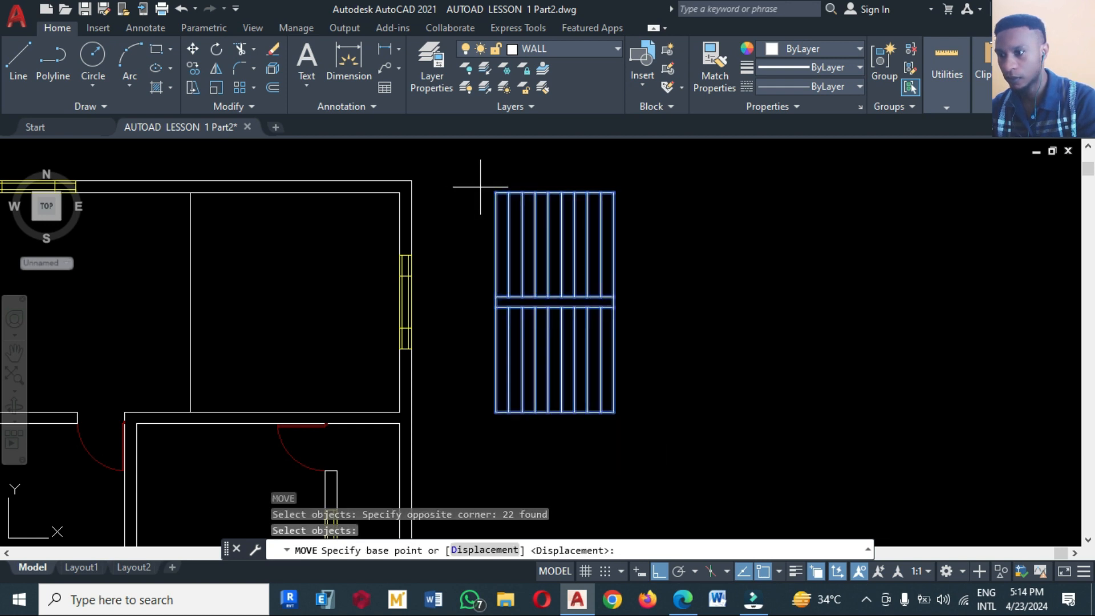
{"action": "left_click", "coordinate": [496, 192]}
{"action": "left_click", "coordinate": [191, 193]}
{"action": "scroll", "coordinate": [567, 264], "scroll_direction": "down", "scroll_amount": 2}
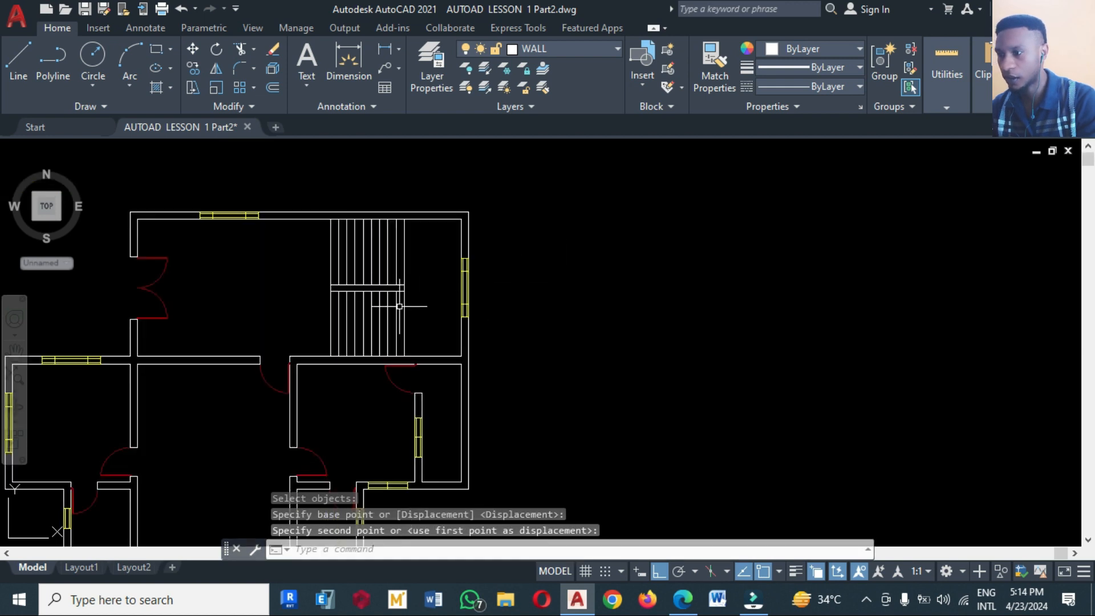
{"action": "scroll", "coordinate": [276, 336], "scroll_direction": "up", "scroll_amount": 2}
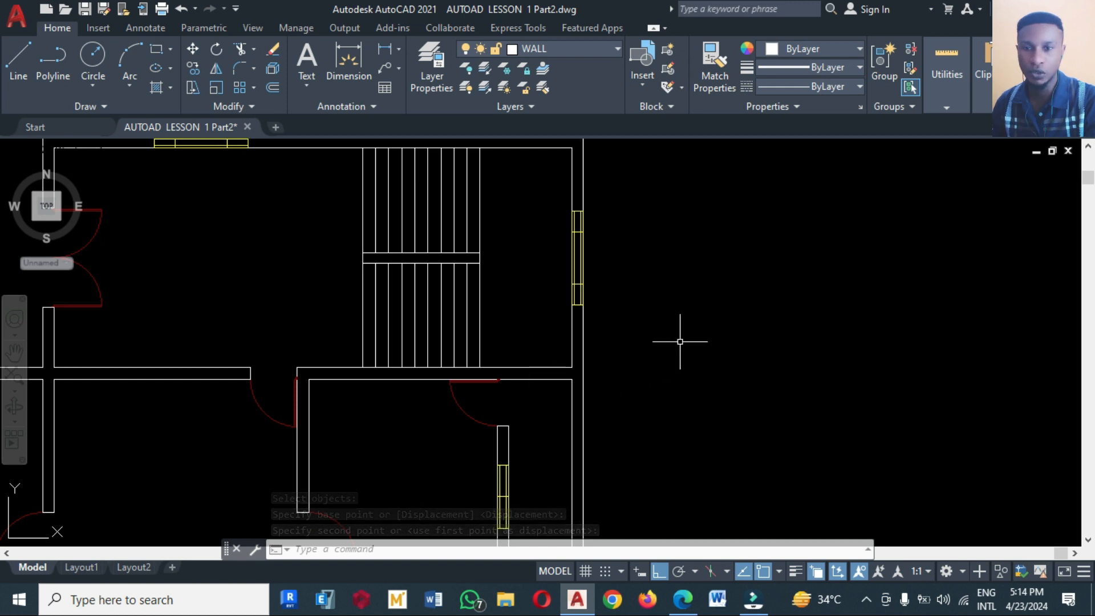
{"action": "scroll", "coordinate": [695, 338], "scroll_direction": "down", "scroll_amount": 2}
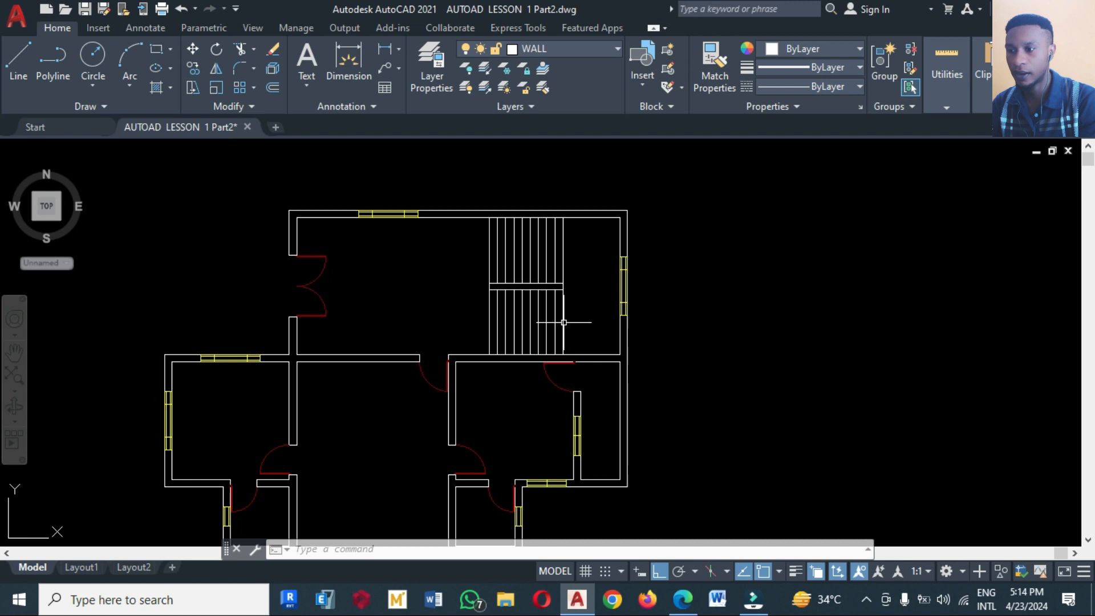
{"action": "scroll", "coordinate": [564, 322], "scroll_direction": "up", "scroll_amount": 2}
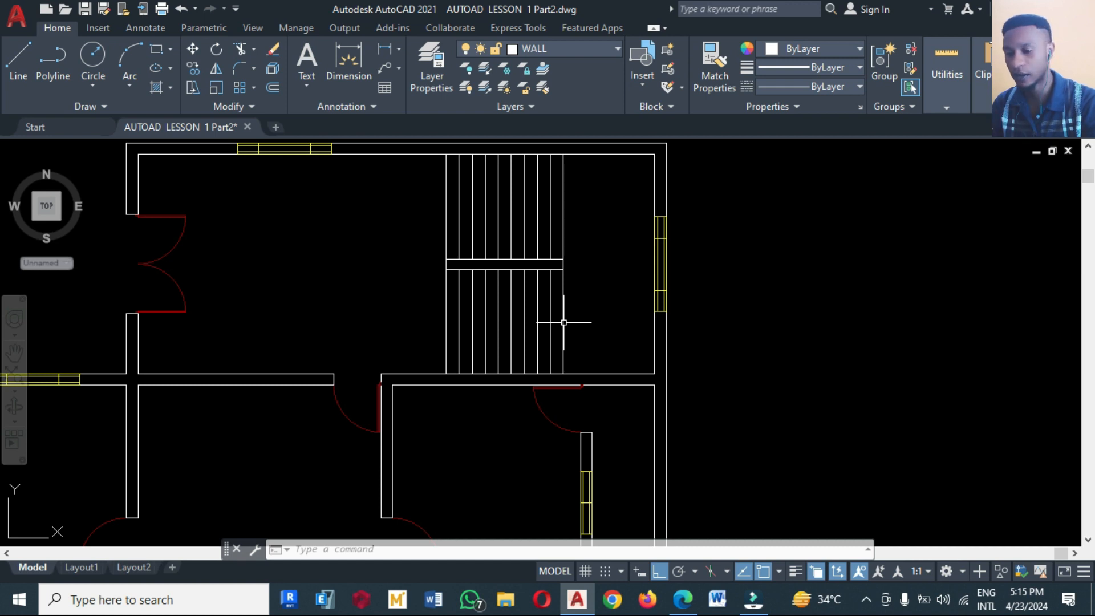
{"action": "type", "text": "of"}
{"action": "key", "text": "Return"}
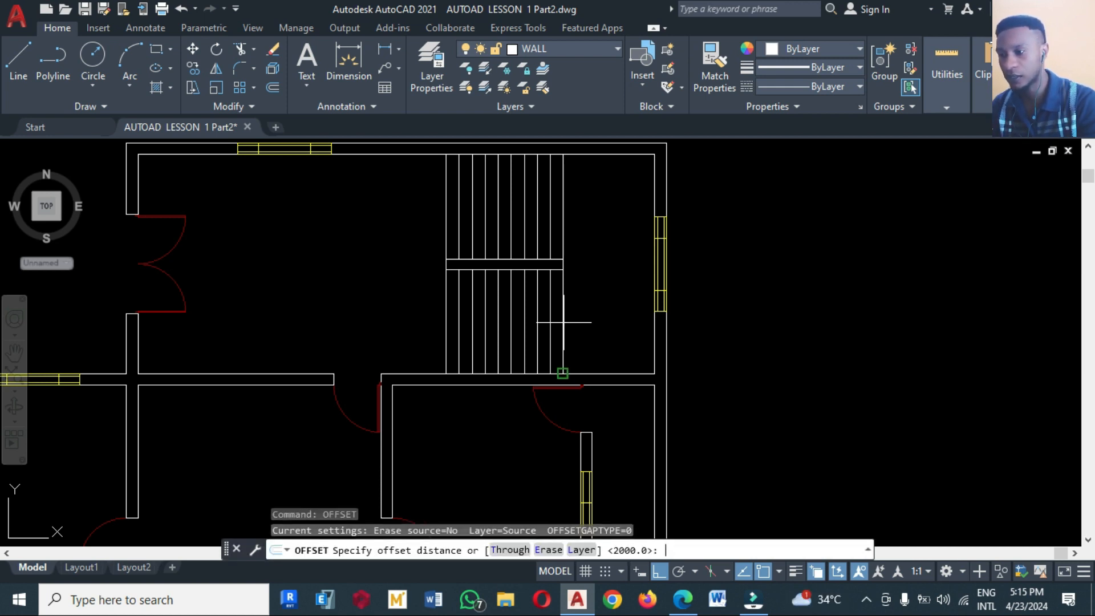
{"action": "key", "text": "Return"}
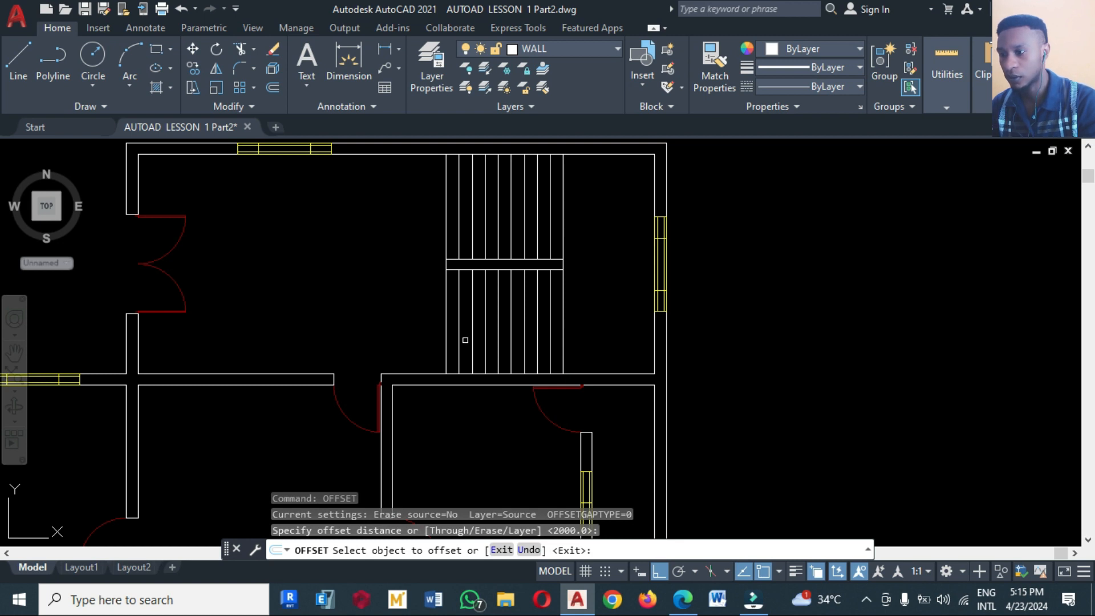
{"action": "key", "text": "Escape"}
Step: Offset the stair's westernmost line 250 toward the west
{"action": "type", "text": "o"}
{"action": "key", "text": "Return"}
{"action": "type", "text": "250"}
{"action": "key", "text": "Return"}
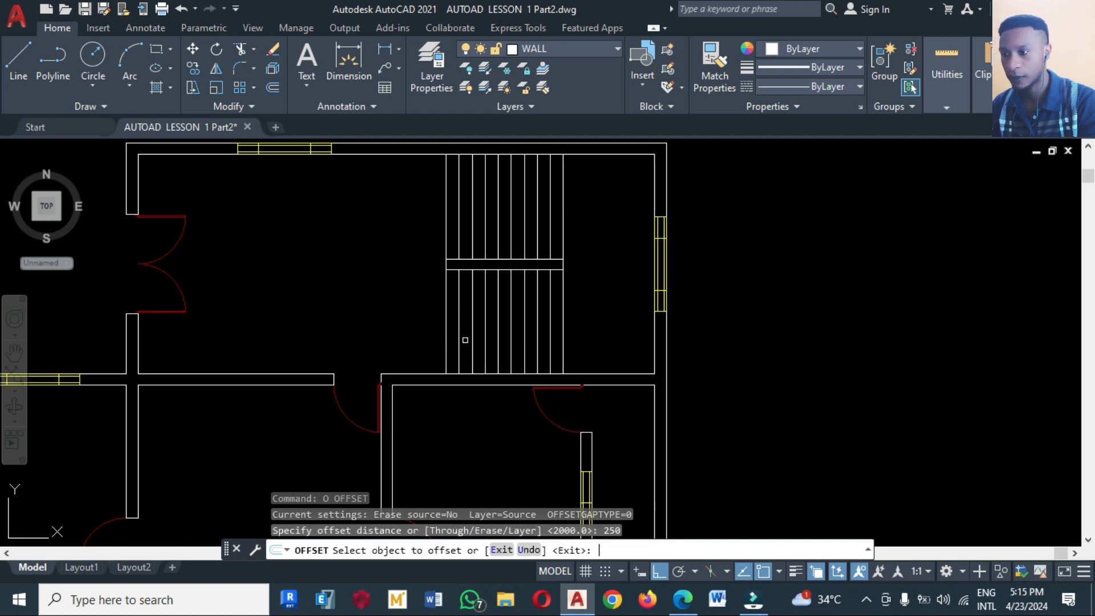
{"action": "left_click", "coordinate": [445, 340]}
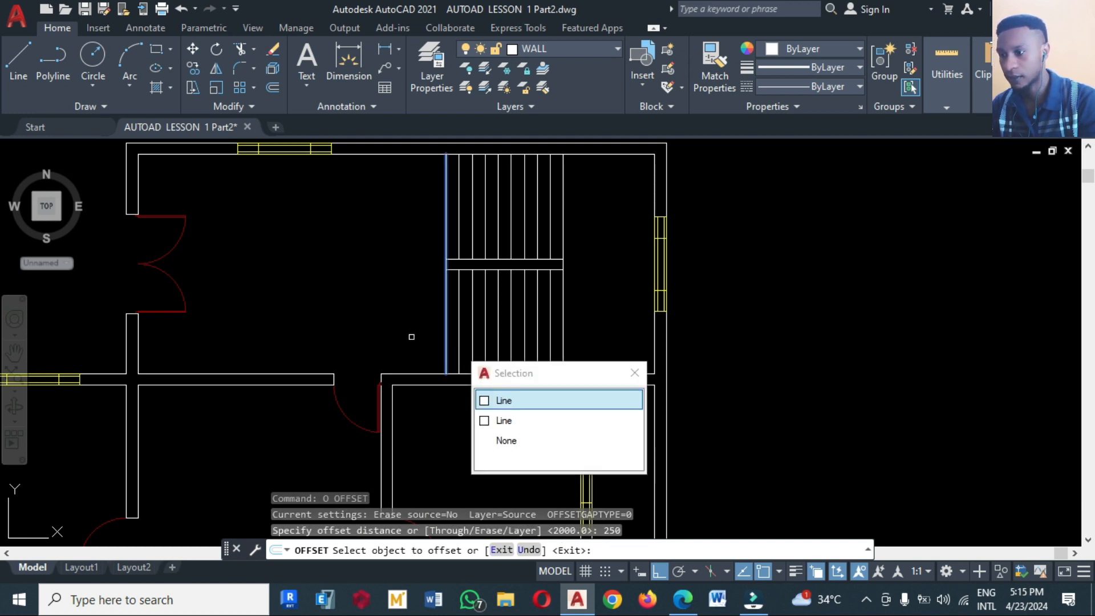
{"action": "left_click", "coordinate": [482, 399]}
{"action": "left_click", "coordinate": [409, 351]}
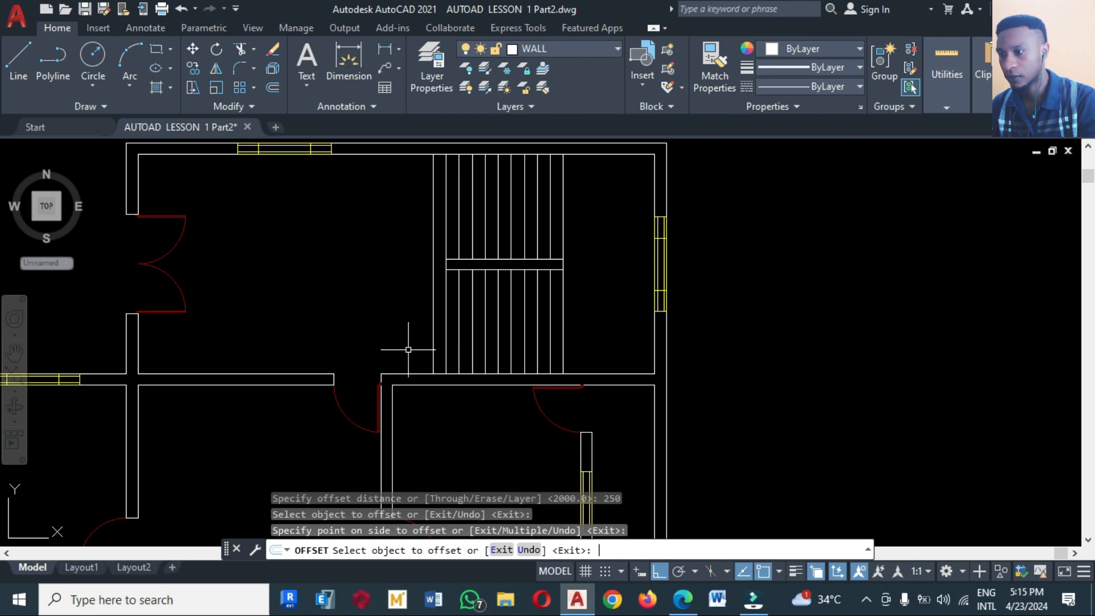
{"action": "key", "text": "Return"}
Step: Extend the lower of the two middle horizontal stair lines west to the newly offset line
{"action": "type", "text": "r"}
{"action": "key", "text": "BackSpace"}
{"action": "type", "text": "ex"}
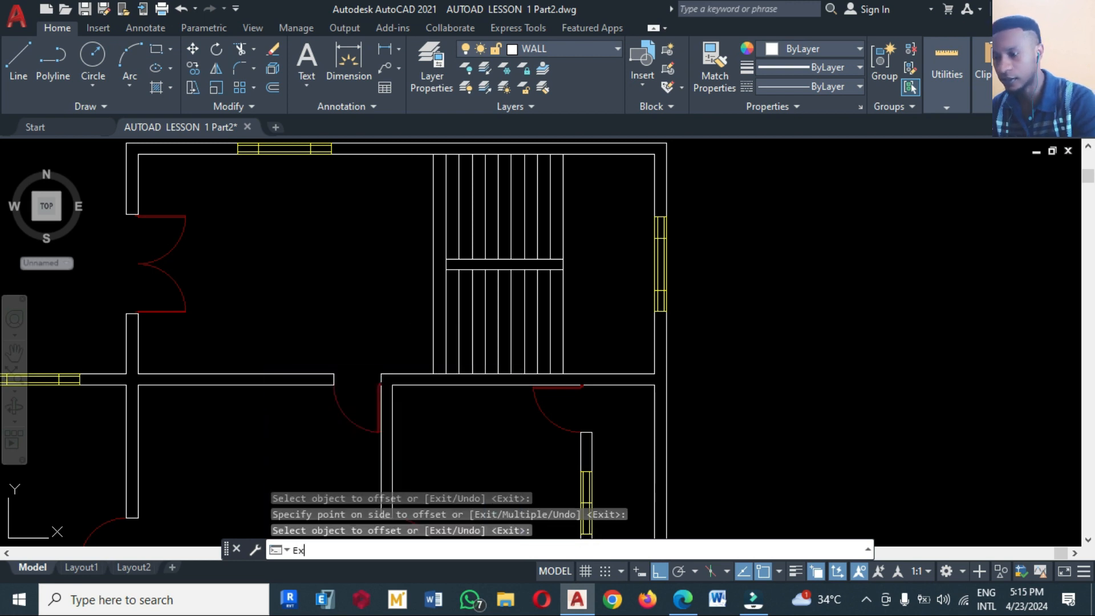
{"action": "key", "text": "Return"}
{"action": "left_click", "coordinate": [454, 270]}
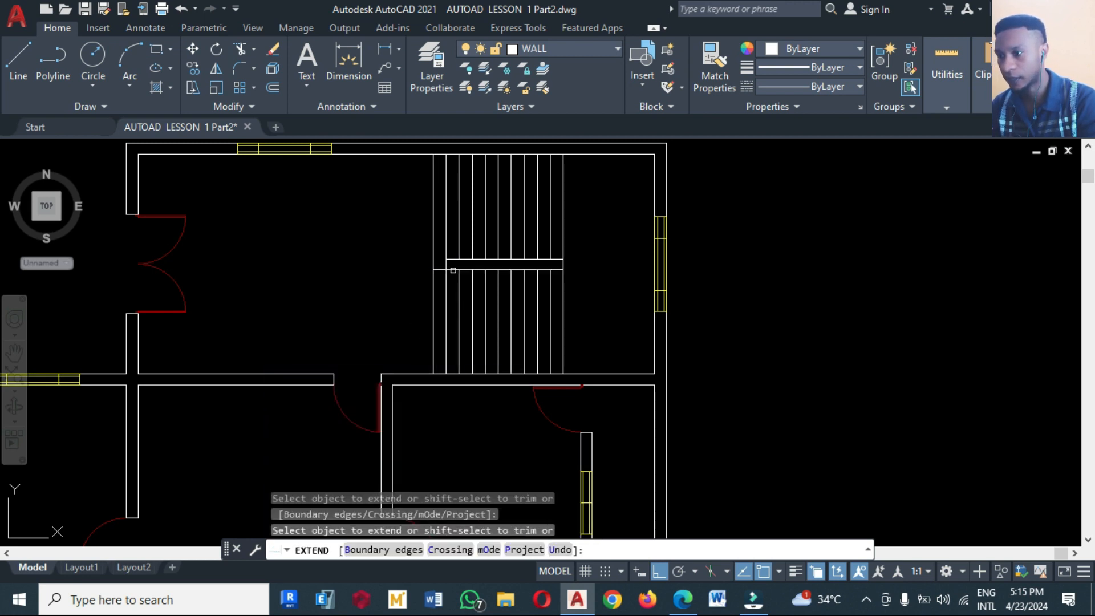
{"action": "key", "text": "Return"}
Step: Trim off the part of the new westernmost line above the extended horizontal line
{"action": "type", "text": "tr"}
{"action": "key", "text": "Return"}
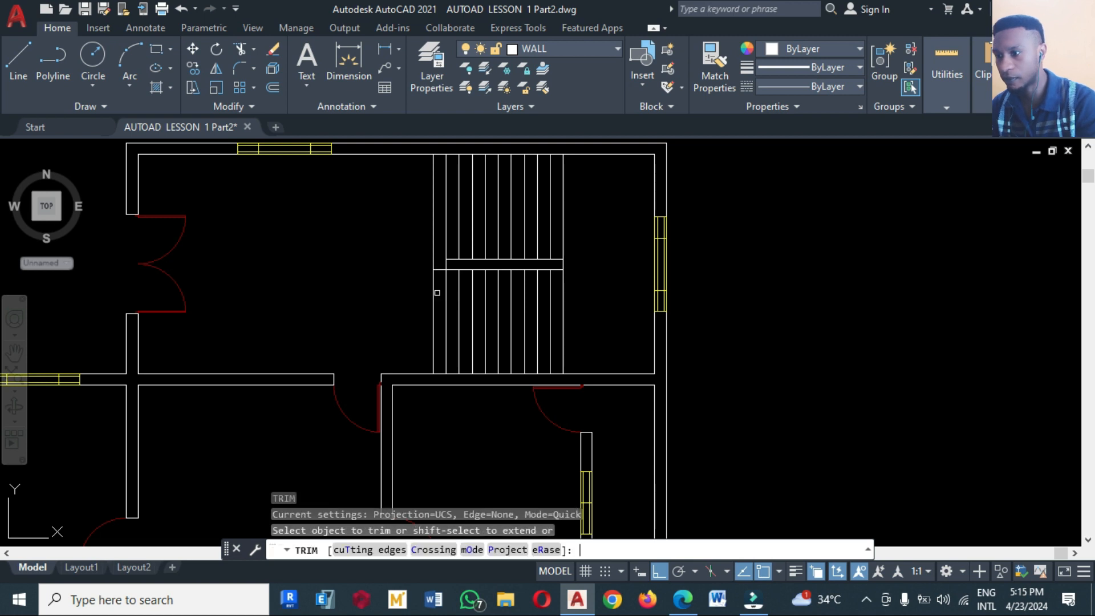
{"action": "left_click", "coordinate": [432, 260]}
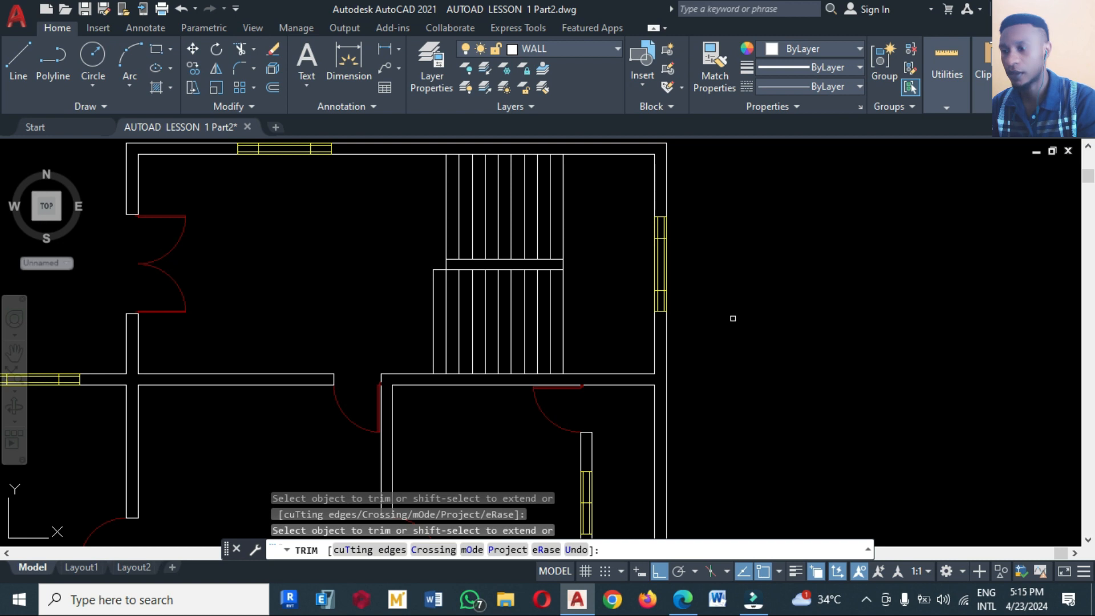
{"action": "key", "text": "Return"}
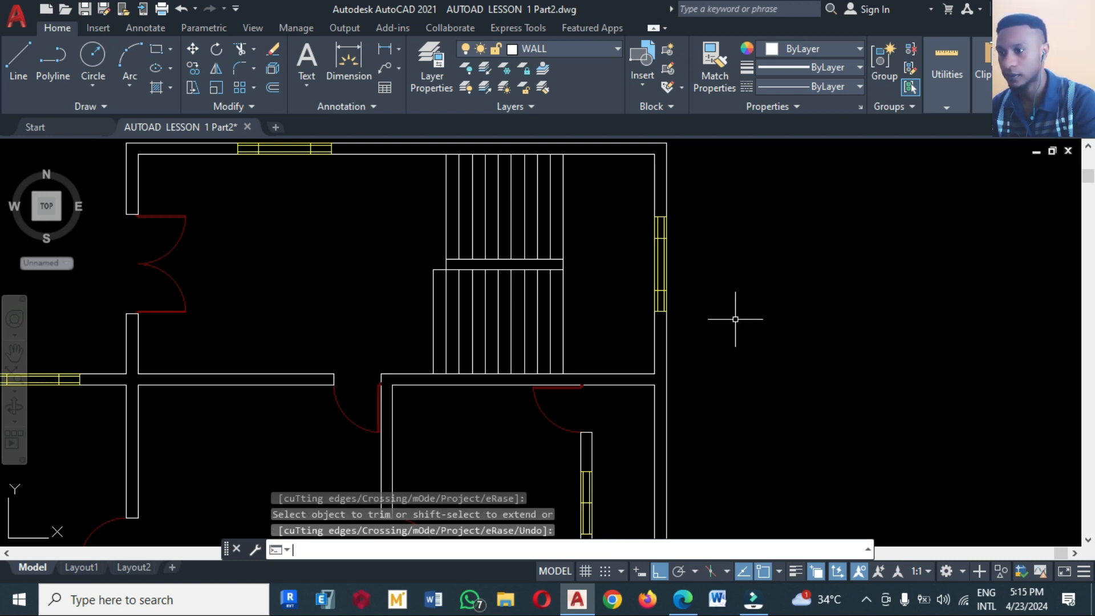
{"action": "scroll", "coordinate": [789, 320], "scroll_direction": "down", "scroll_amount": 2}
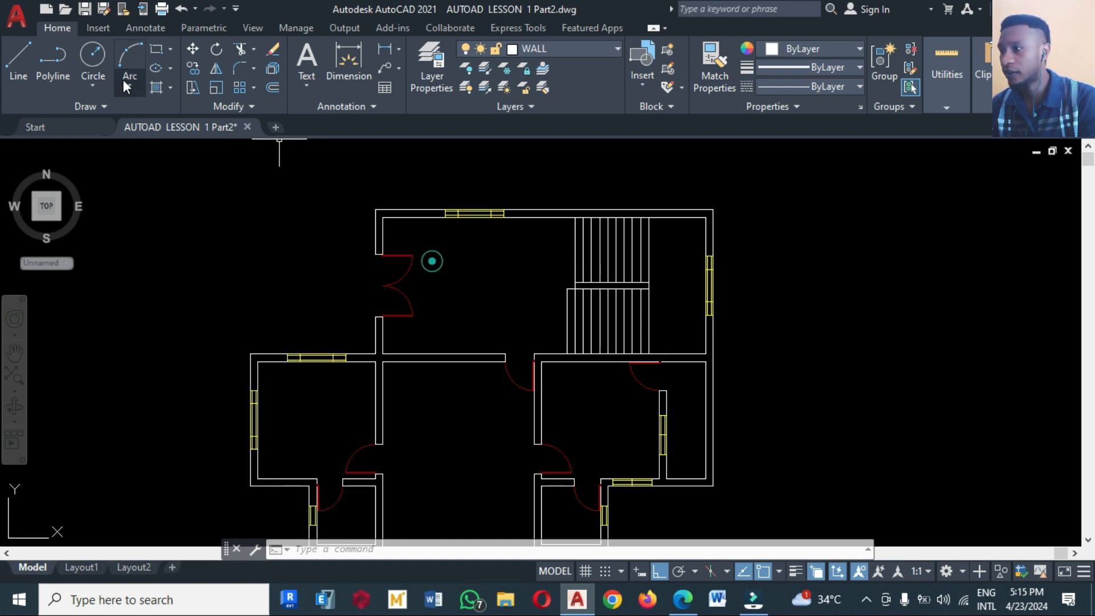
Step: Draw a horizontal direction line from west of the upper stair flight across its steps to the landing on the east
{"action": "left_click", "coordinate": [20, 61]}
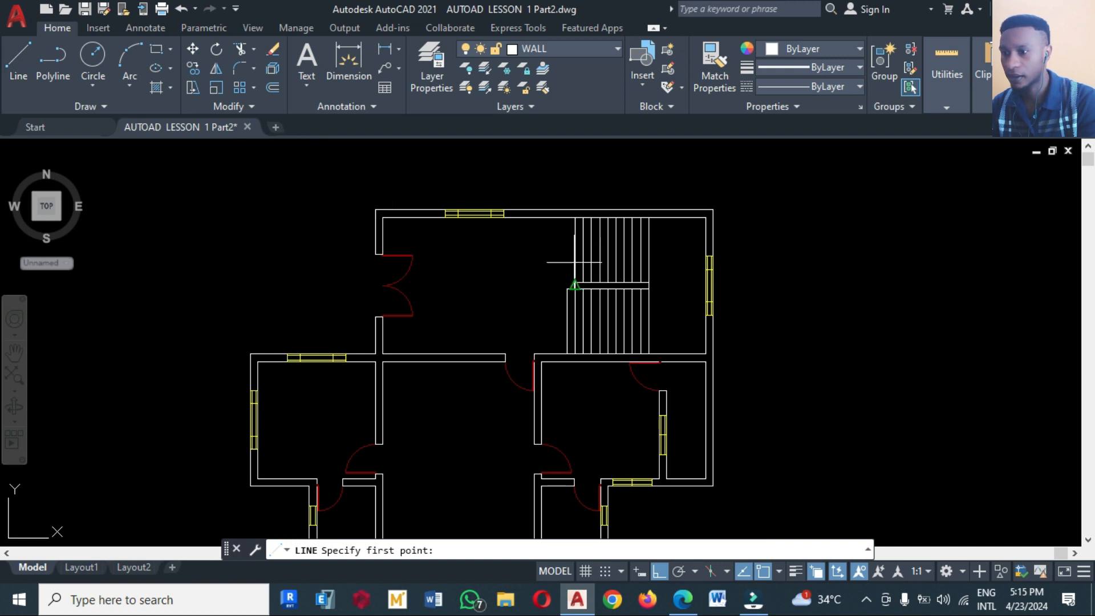
{"action": "left_click", "coordinate": [544, 255]}
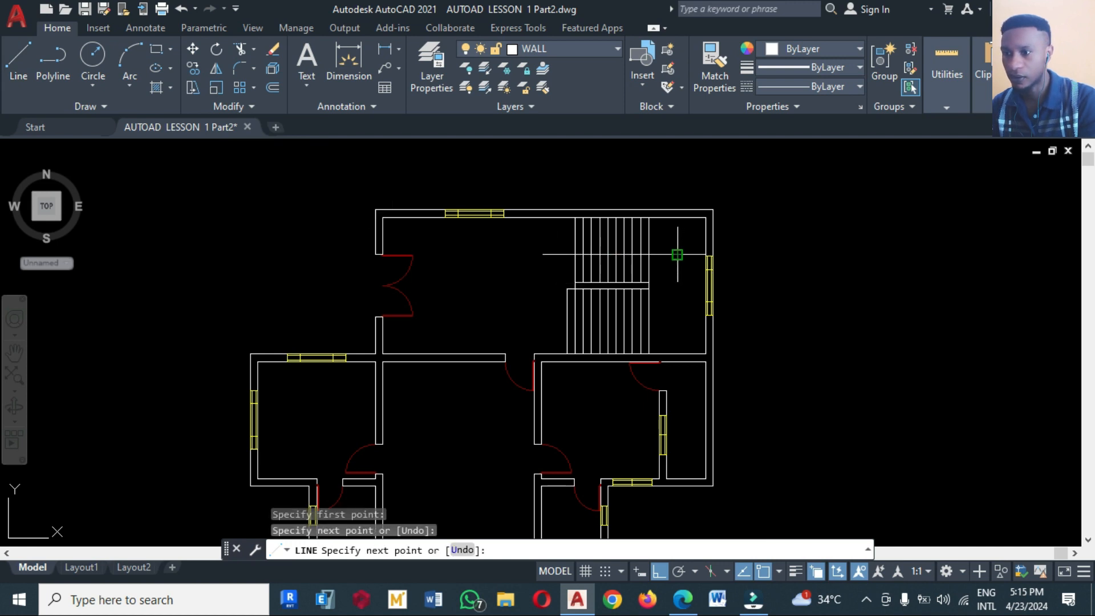
{"action": "key", "text": "Return"}
{"action": "type", "text": "n"}
{"action": "key", "text": "Return"}
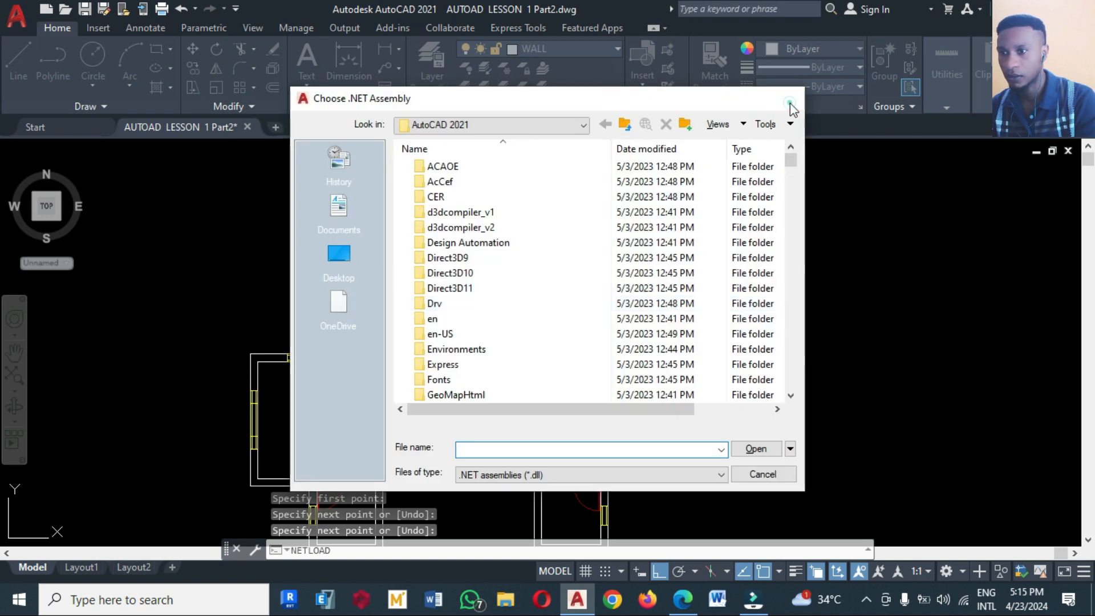
{"action": "left_click", "coordinate": [789, 97]}
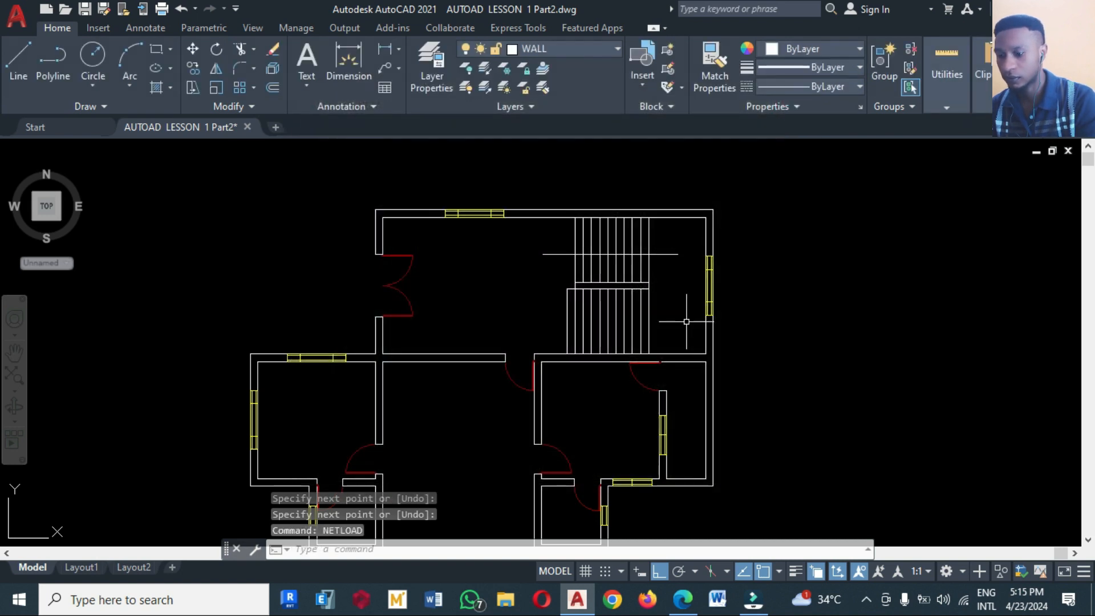
Step: Continue the direction line from its east end down the landing and back west across the lower flight, past its last step
{"action": "type", "text": "l"}
{"action": "key", "text": "Return"}
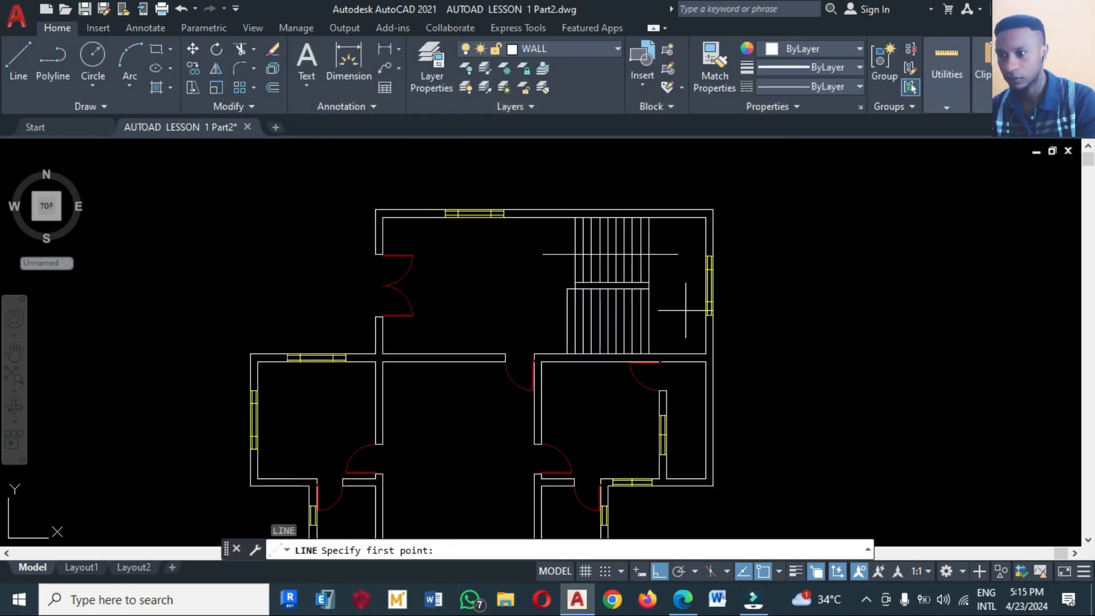
{"action": "left_click", "coordinate": [677, 254]}
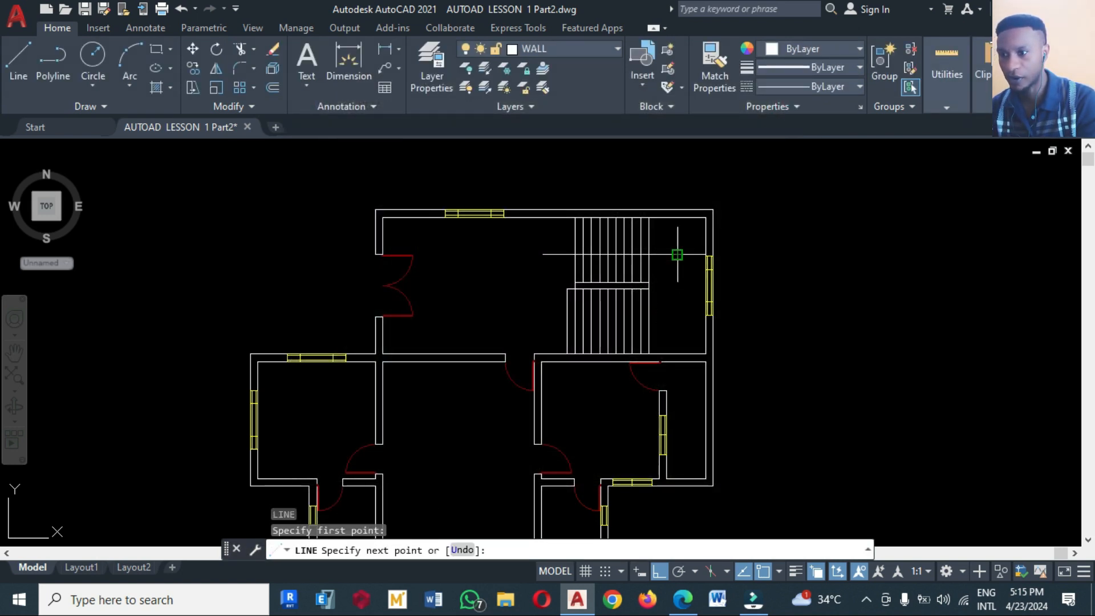
{"action": "left_click", "coordinate": [677, 315]}
{"action": "left_click", "coordinate": [566, 315]}
{"action": "key", "text": "Return"}
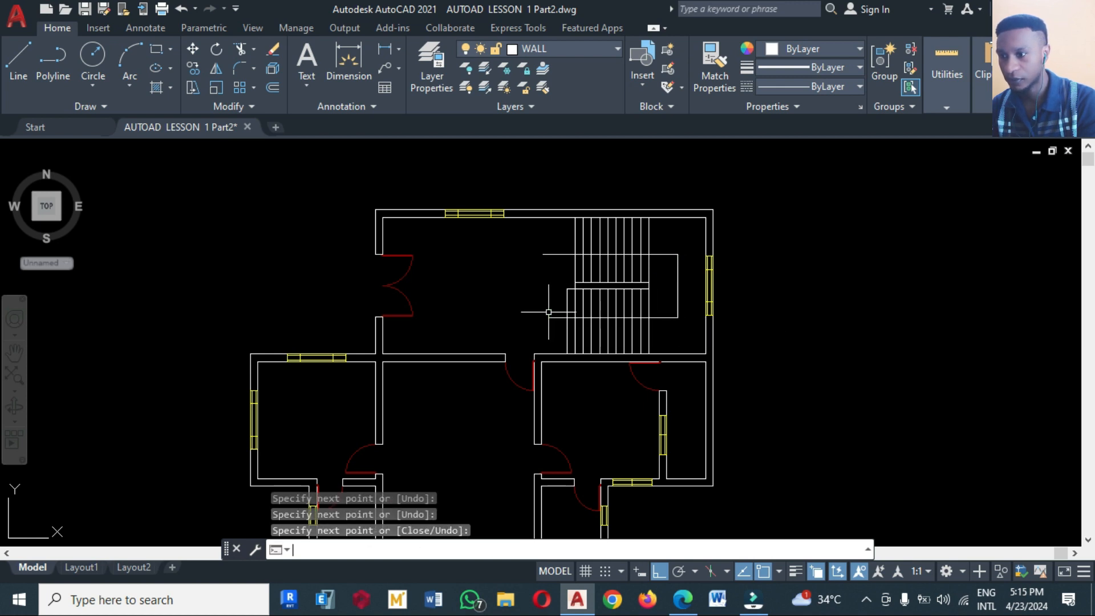
Step: With Ortho off, draw two short slanted lines forming an arrowhead at the west end of the lower flight's direction line
{"action": "key", "text": "Return"}
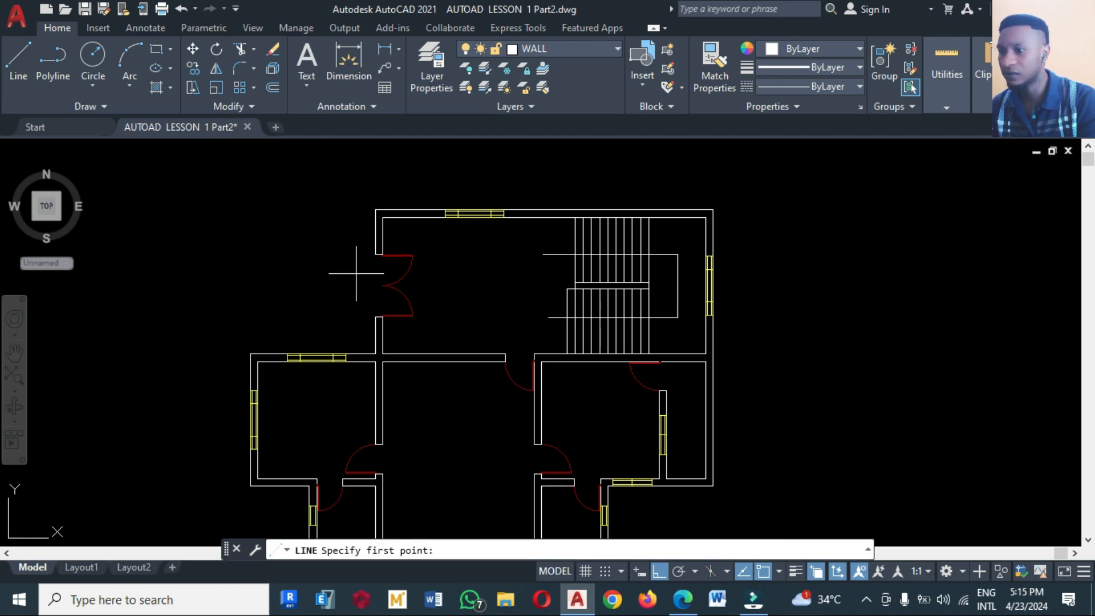
{"action": "scroll", "coordinate": [540, 317], "scroll_direction": "up", "scroll_amount": 2}
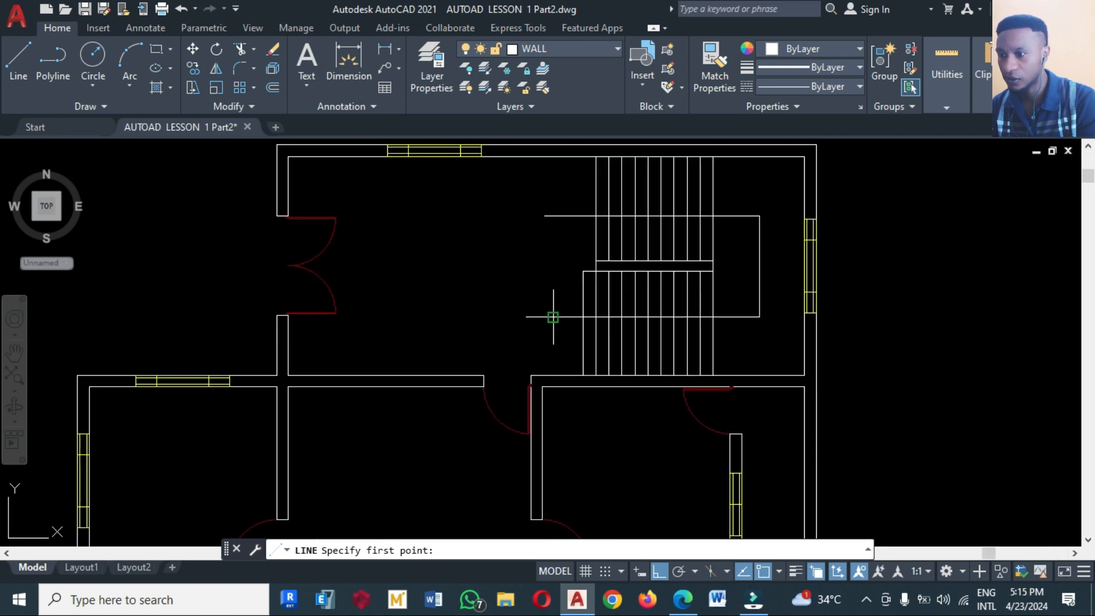
{"action": "left_click", "coordinate": [552, 316]}
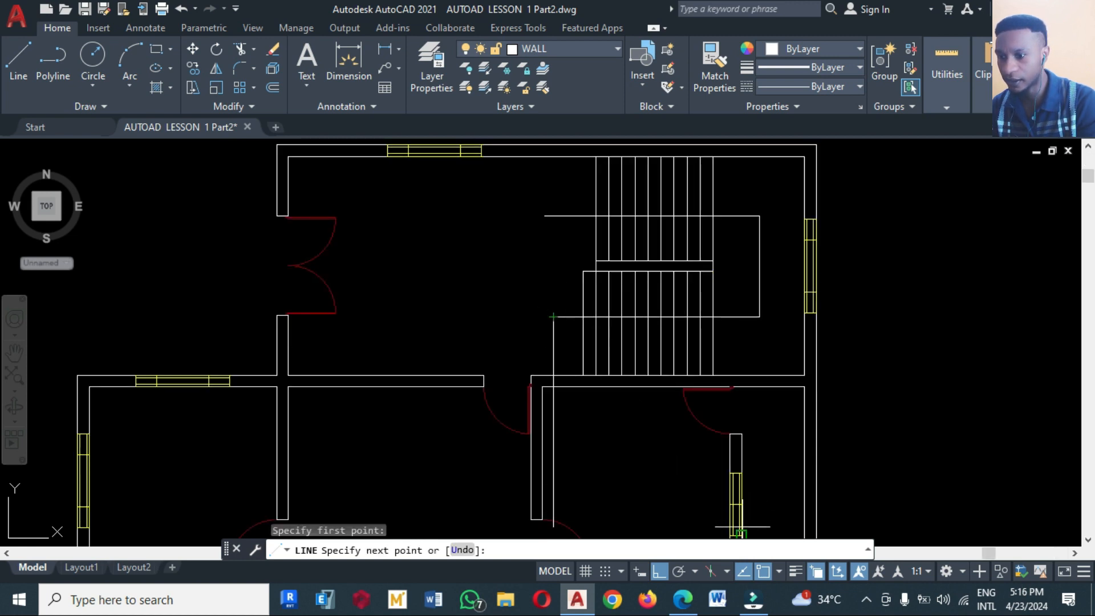
{"action": "left_click", "coordinate": [662, 571]}
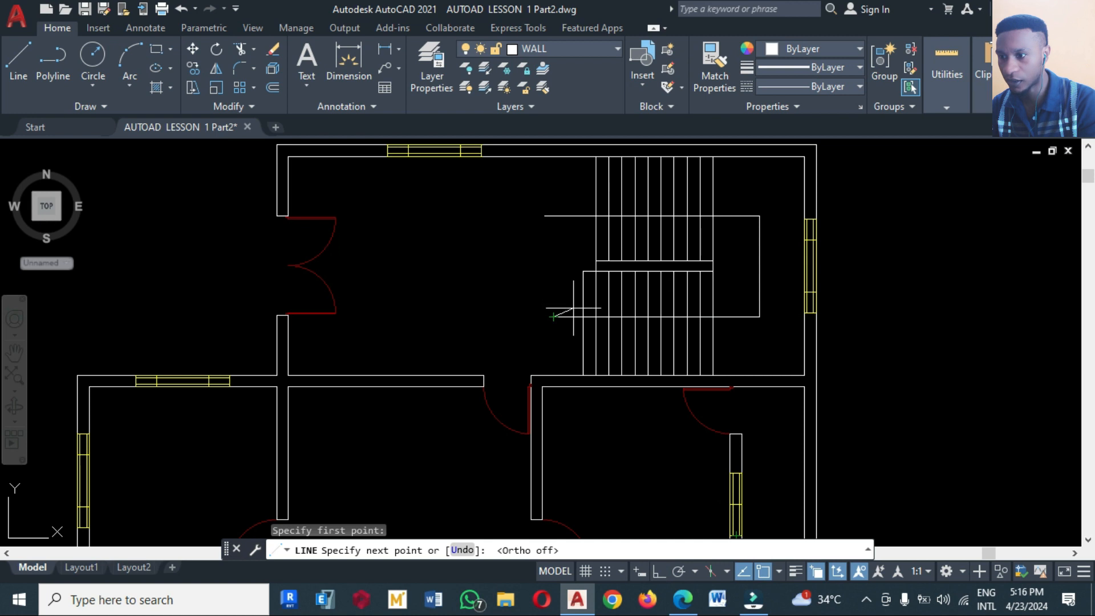
{"action": "key", "text": "Return"}
{"action": "key", "text": "Return"}
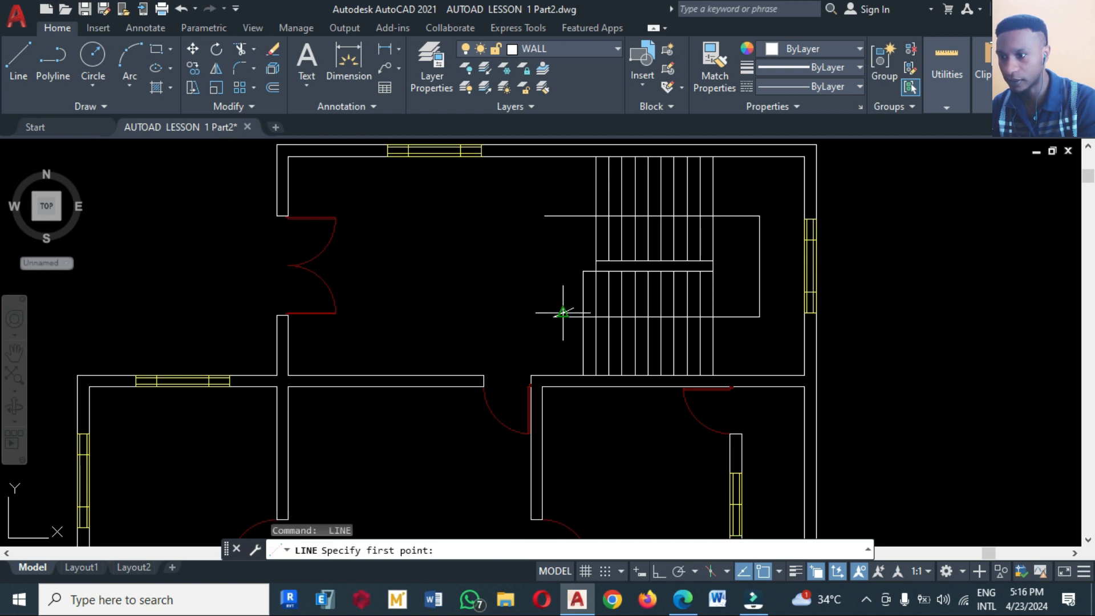
{"action": "left_click", "coordinate": [554, 316]}
{"action": "left_click", "coordinate": [572, 325]}
{"action": "key", "text": "Return"}
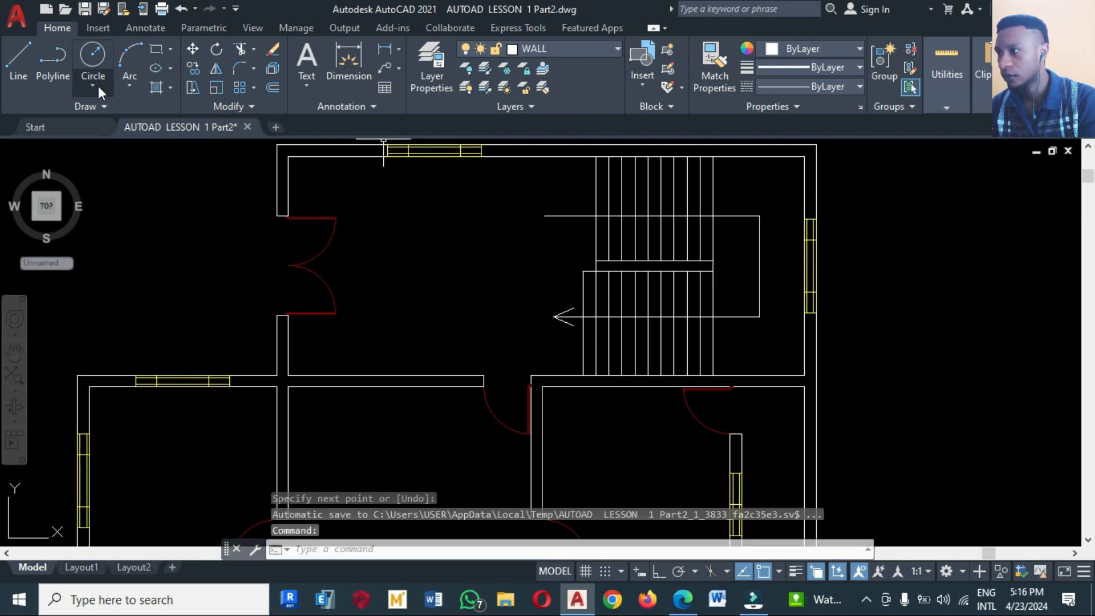
Step: Draw a small upright rectangle at the west starting end of the upper flight's direction line
{"action": "left_click", "coordinate": [165, 48]}
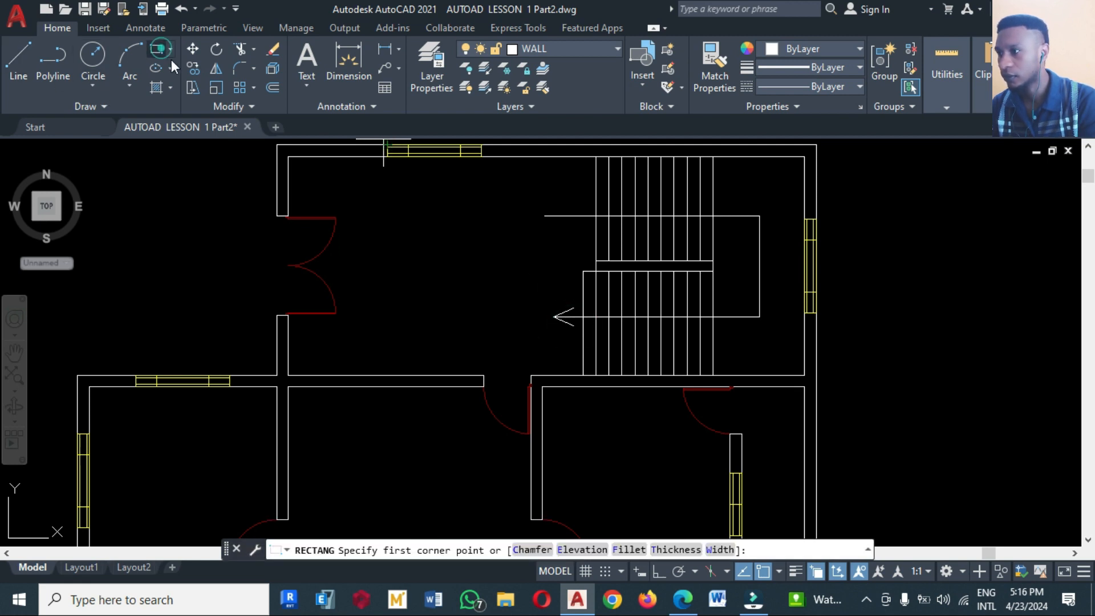
{"action": "left_click", "coordinate": [540, 216]}
{"action": "key", "text": "Escape"}
{"action": "key", "text": "Return"}
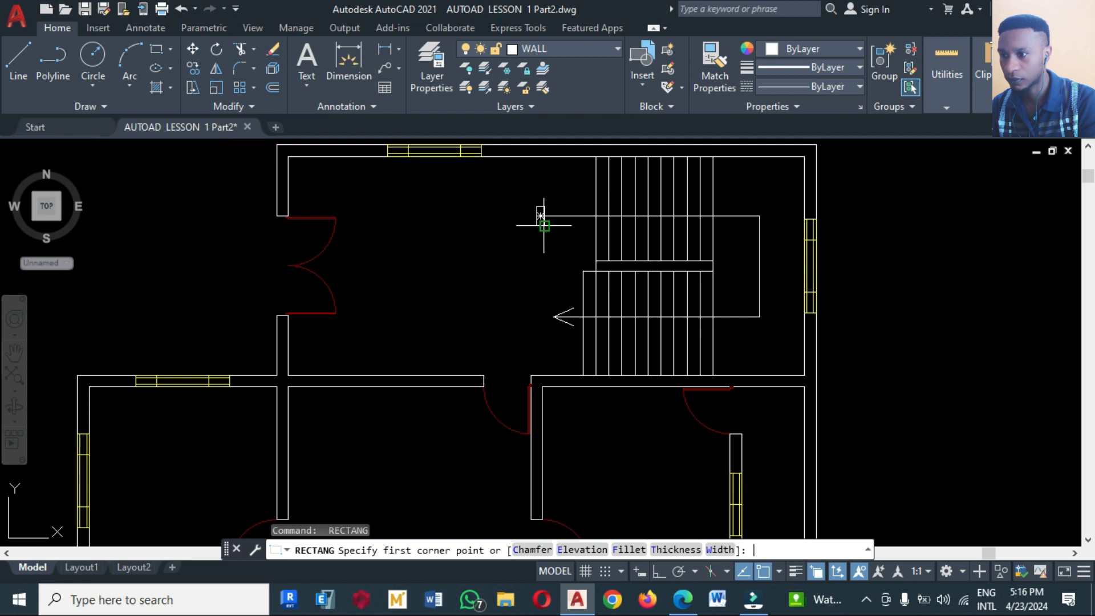
{"action": "key", "text": "Escape"}
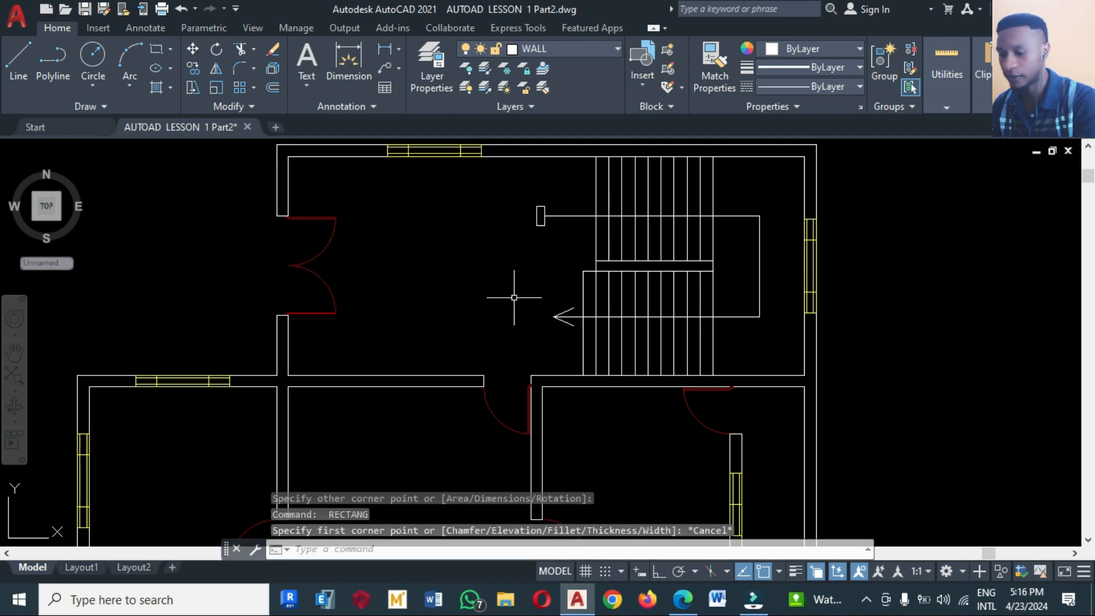
{"action": "scroll", "coordinate": [676, 281], "scroll_direction": "down", "scroll_amount": 2}
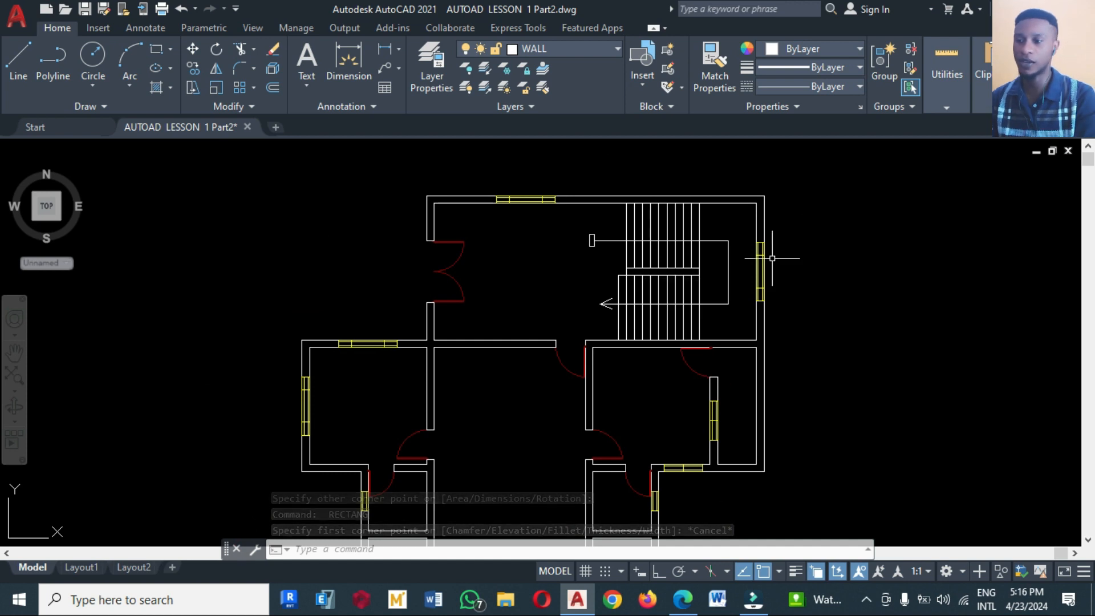
{"action": "scroll", "coordinate": [690, 256], "scroll_direction": "down", "scroll_amount": 2}
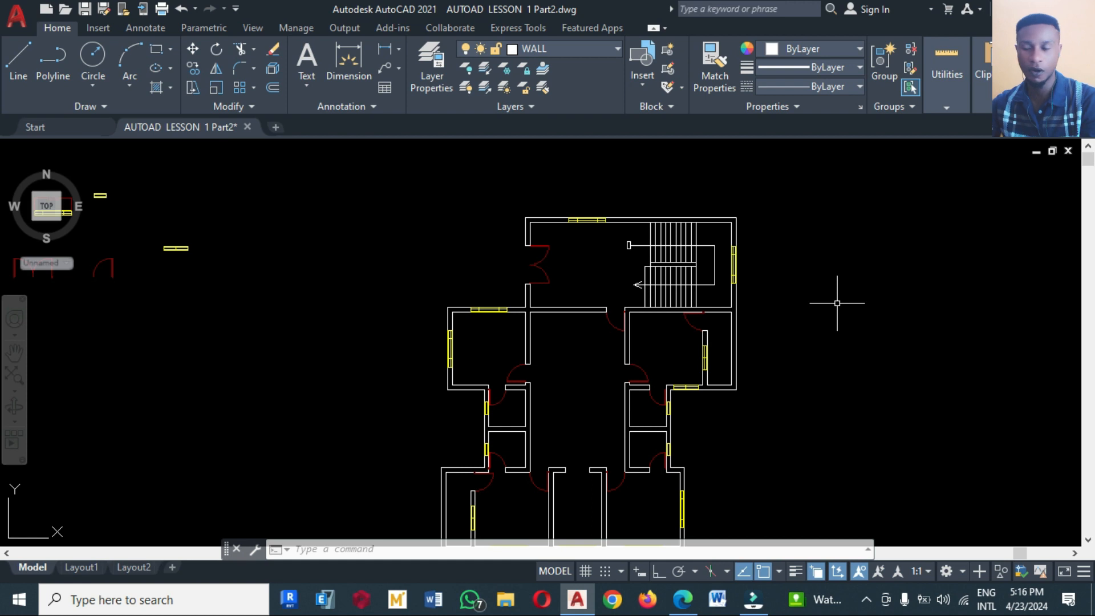
{"action": "scroll", "coordinate": [638, 235], "scroll_direction": "down", "scroll_amount": 2}
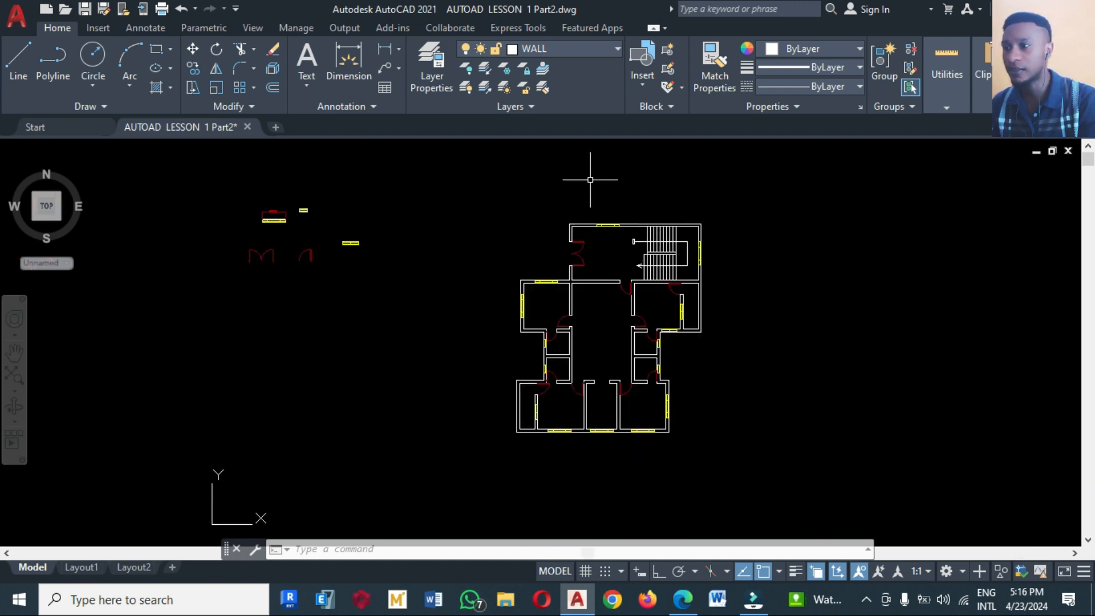
{"action": "left_click", "coordinate": [615, 54]}
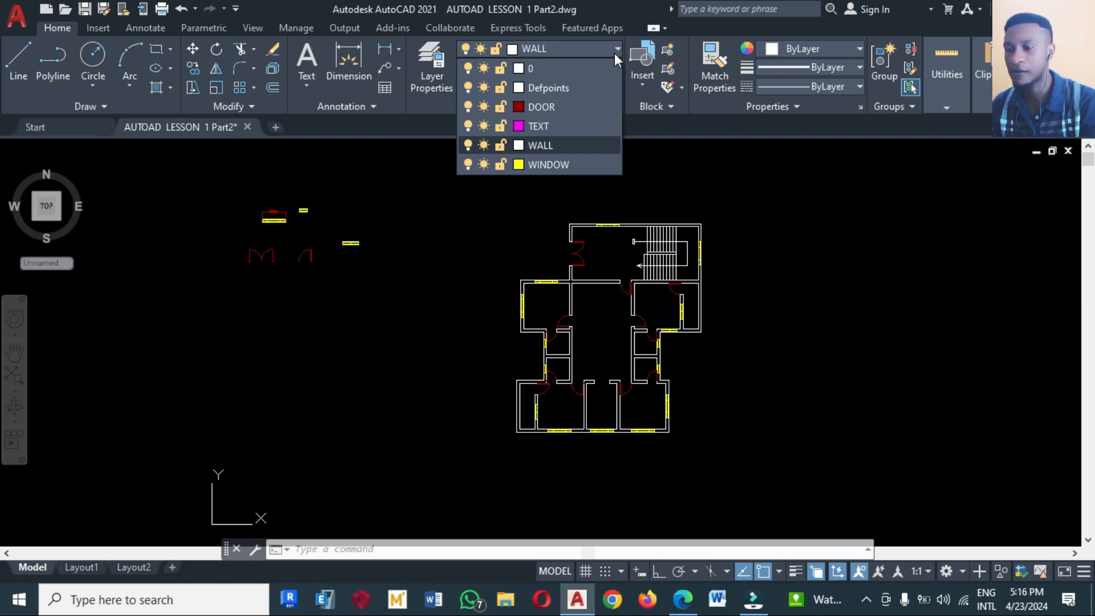
{"action": "left_click", "coordinate": [615, 53]}
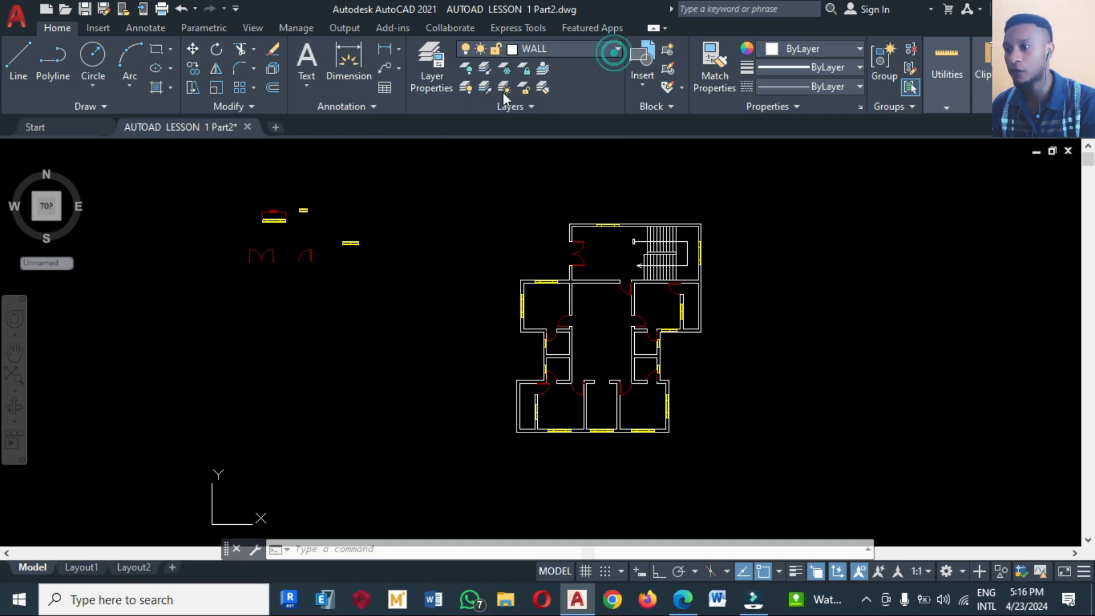
Step: Create a new layer named STAIRCASE
{"action": "left_click", "coordinate": [435, 69]}
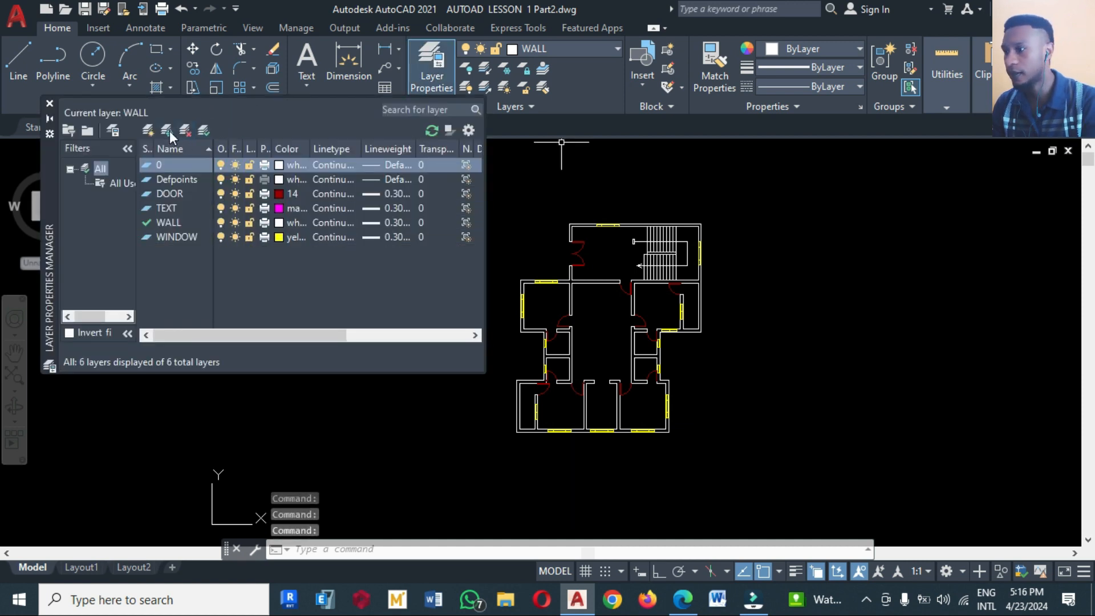
{"action": "left_click", "coordinate": [150, 131]}
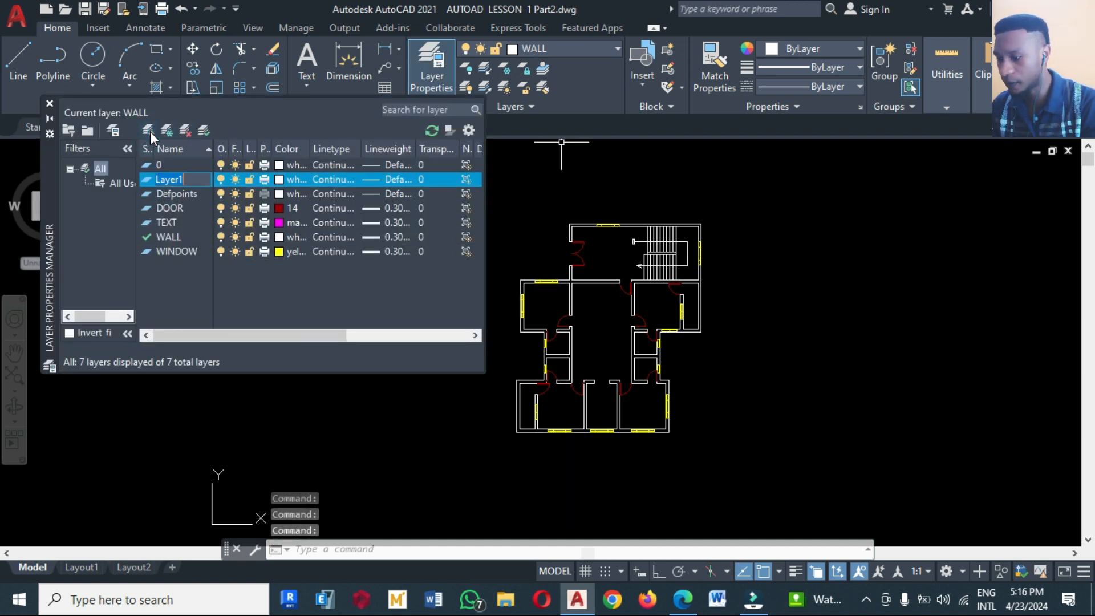
{"action": "type", "text": "s"}
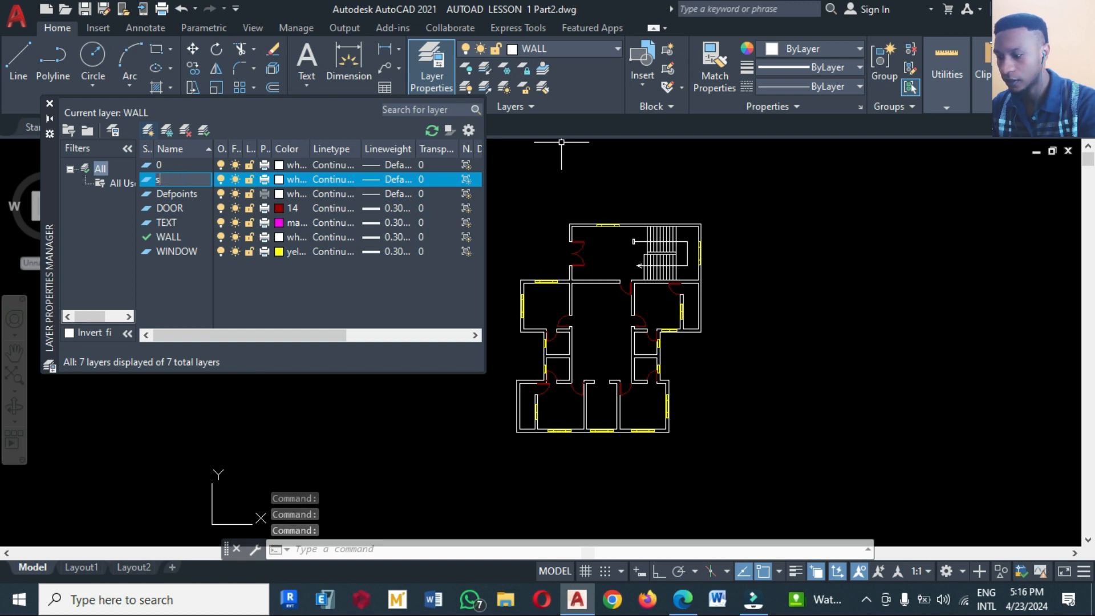
{"action": "type", "text": "STA"}
{"action": "key", "text": "BackSpace"}
{"action": "key", "text": "BackSpace"}
{"action": "key", "text": "BackSpace"}
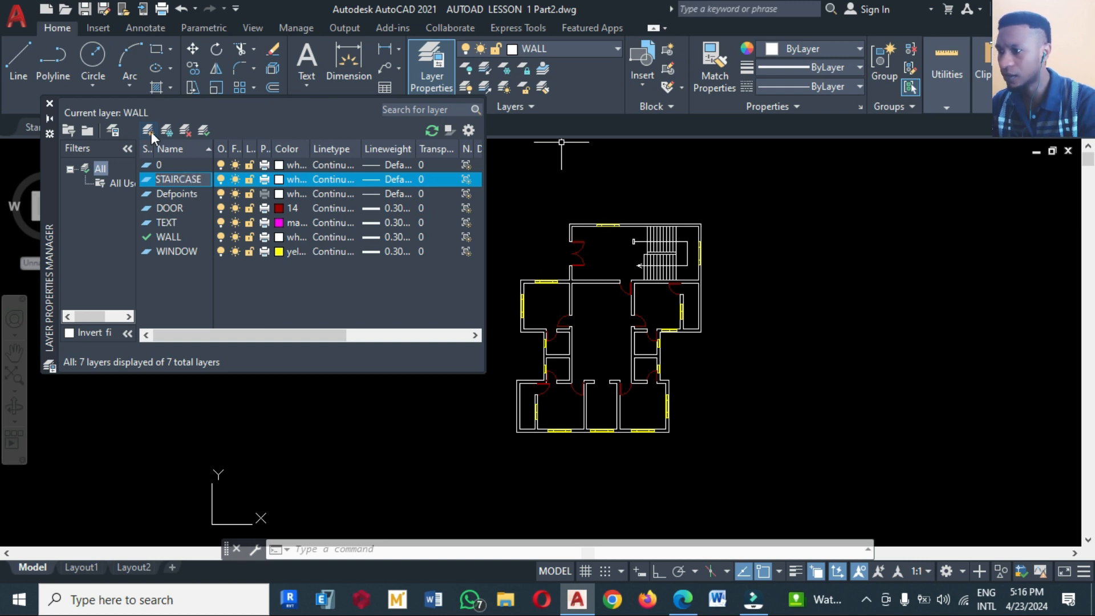
Step: Set the STAIRCASE layer's color to orange, index 30
{"action": "left_click", "coordinate": [280, 180]}
{"action": "left_click", "coordinate": [567, 188]}
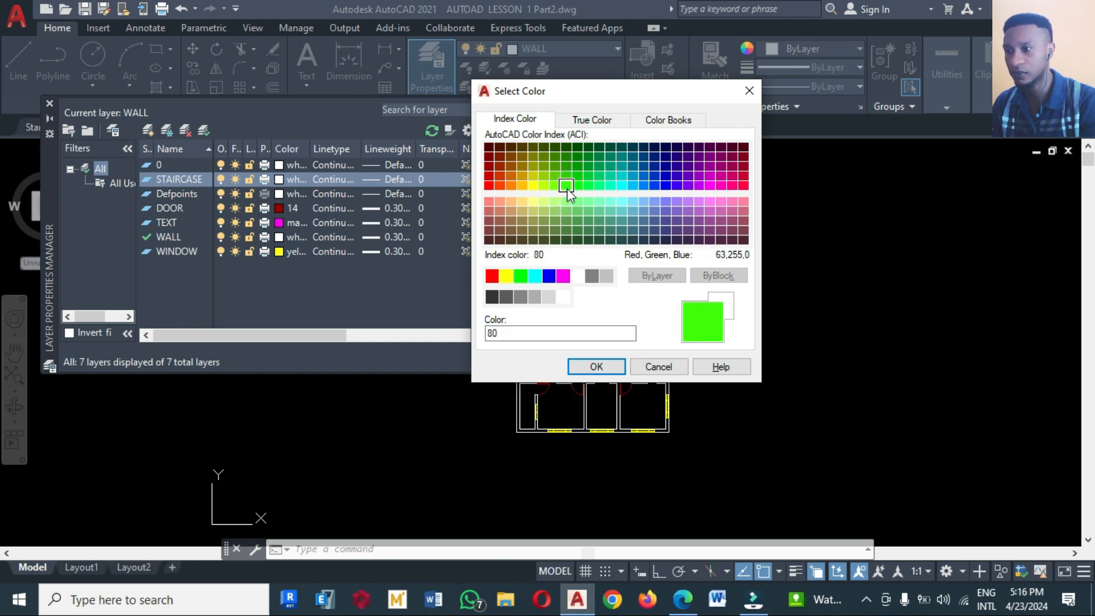
{"action": "left_click", "coordinate": [511, 185]}
{"action": "left_click", "coordinate": [597, 367]}
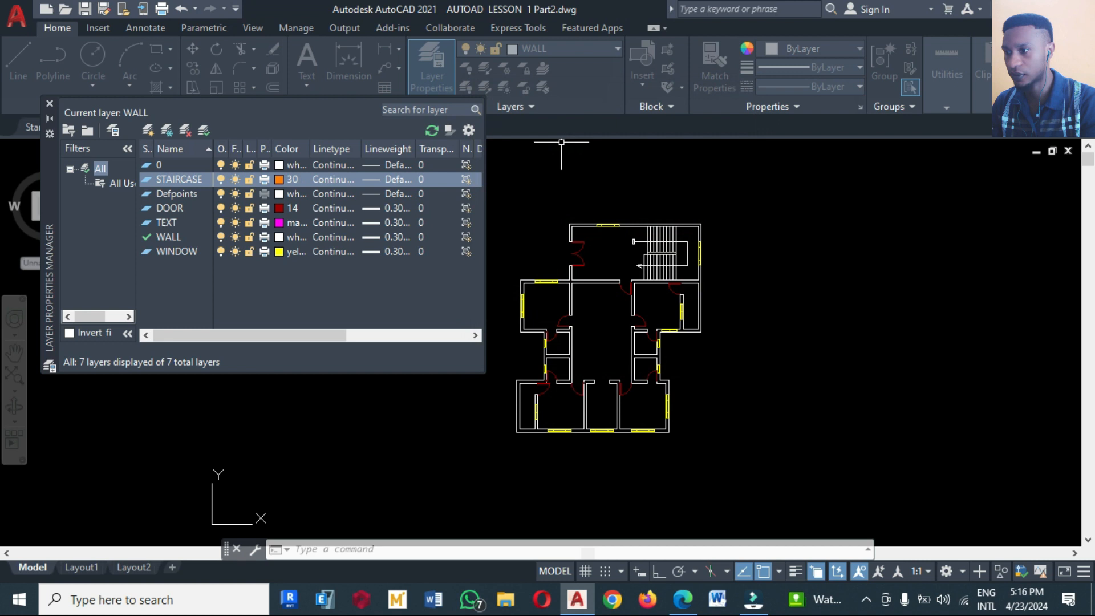
Step: Set the Defpoints layer's lineweight to 0.30 mm
{"action": "left_click", "coordinate": [390, 195]}
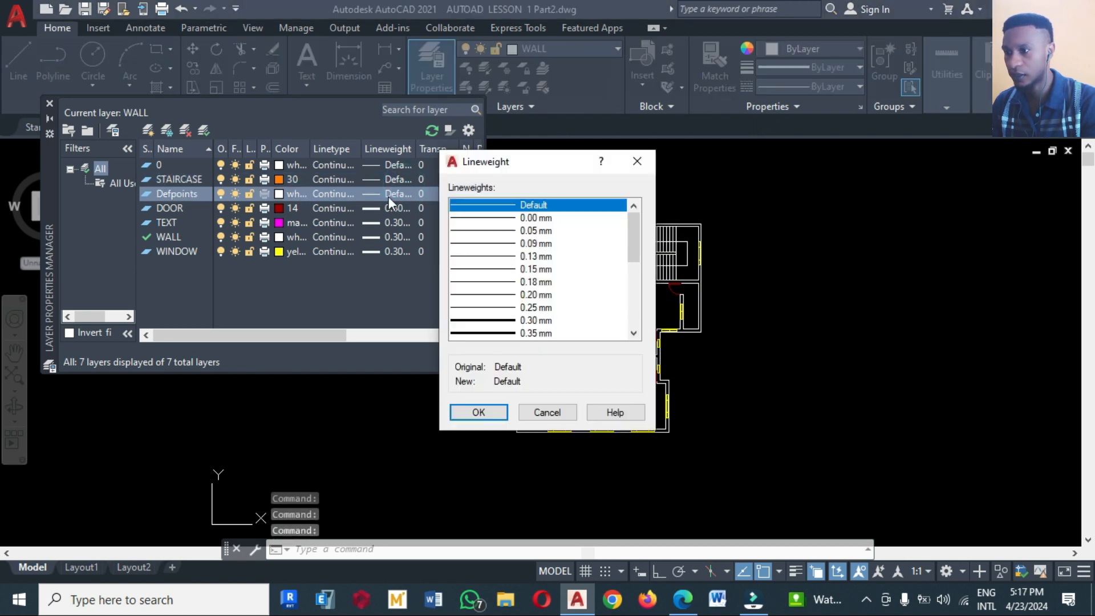
{"action": "left_click", "coordinate": [493, 320]}
{"action": "left_click", "coordinate": [479, 411]}
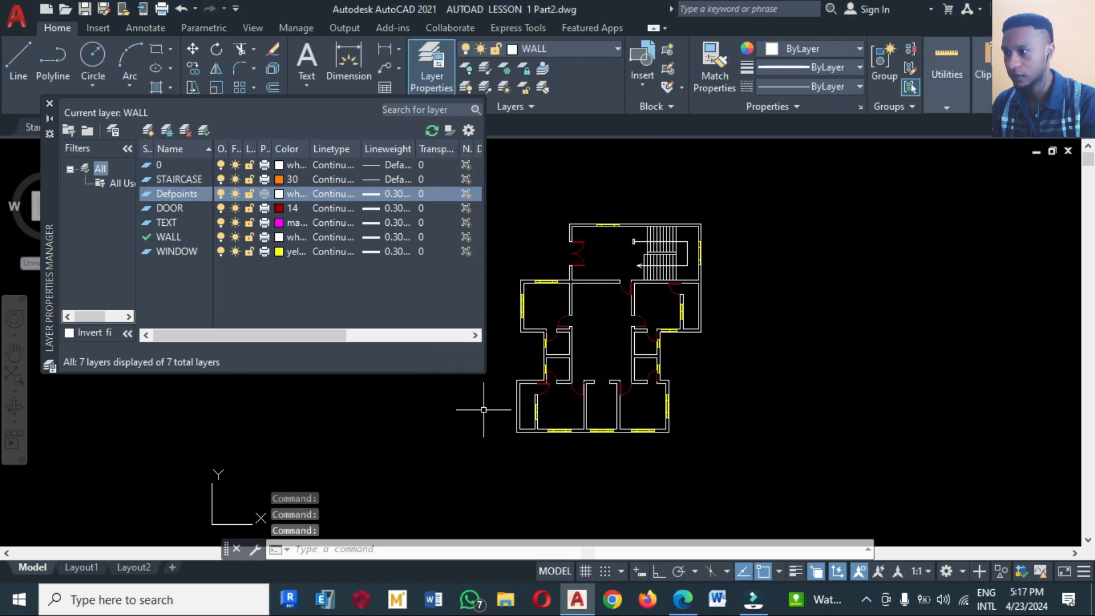
Step: Set the STAIRCASE layer's lineweight to 0.30 mm and close the layer manager
{"action": "left_click", "coordinate": [399, 179]}
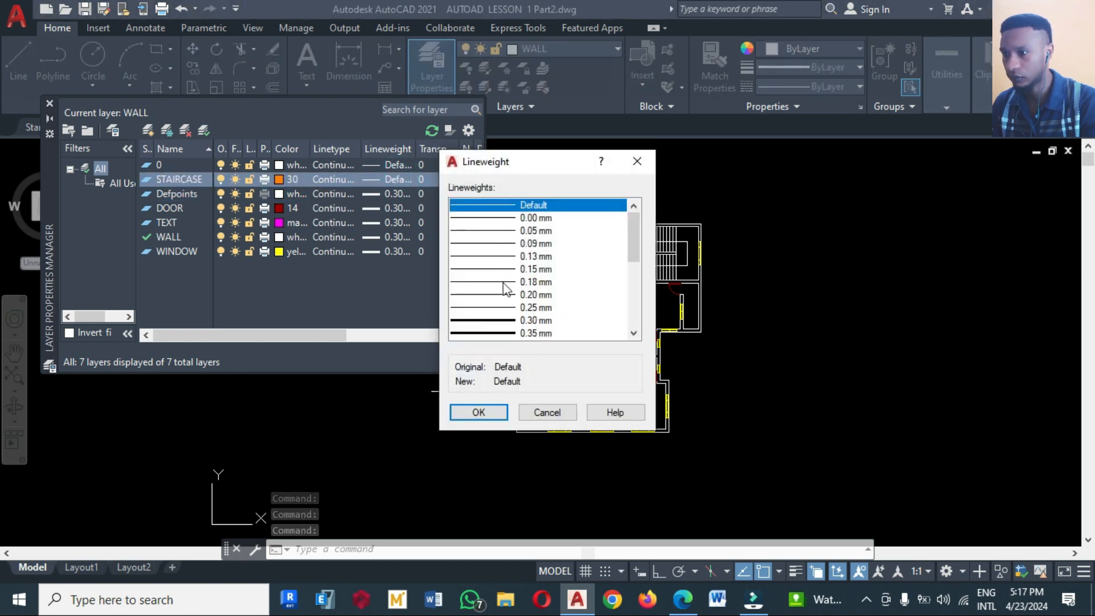
{"action": "left_click", "coordinate": [497, 320]}
{"action": "left_click", "coordinate": [478, 412]}
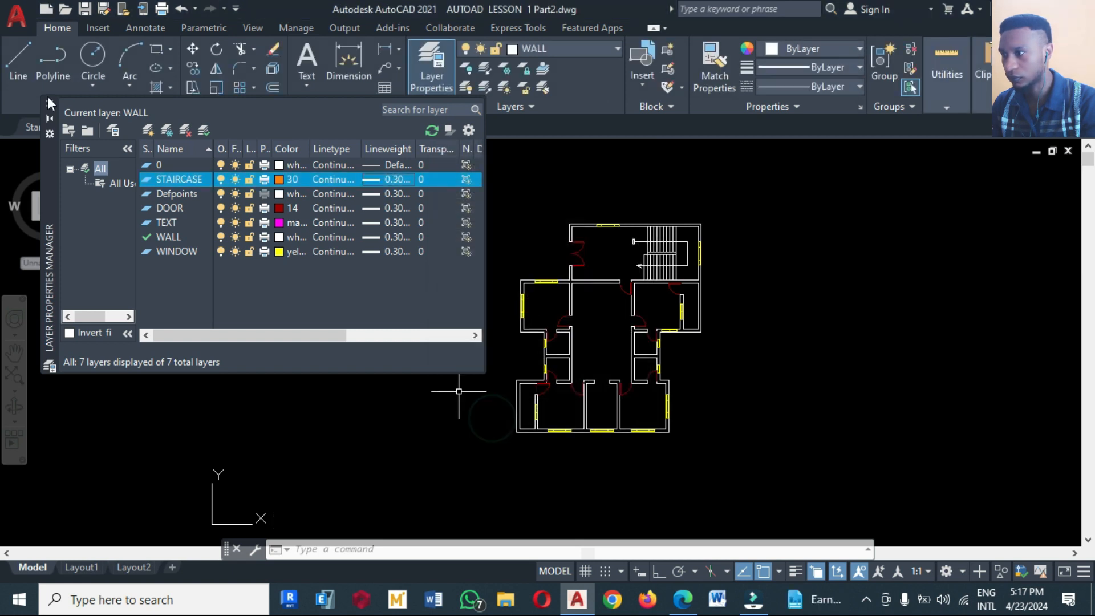
{"action": "left_click", "coordinate": [49, 103]}
Step: Put the step lines and the two middle lines of both stair flights on the STAIRCASE layer
{"action": "scroll", "coordinate": [670, 245], "scroll_direction": "up", "scroll_amount": 4}
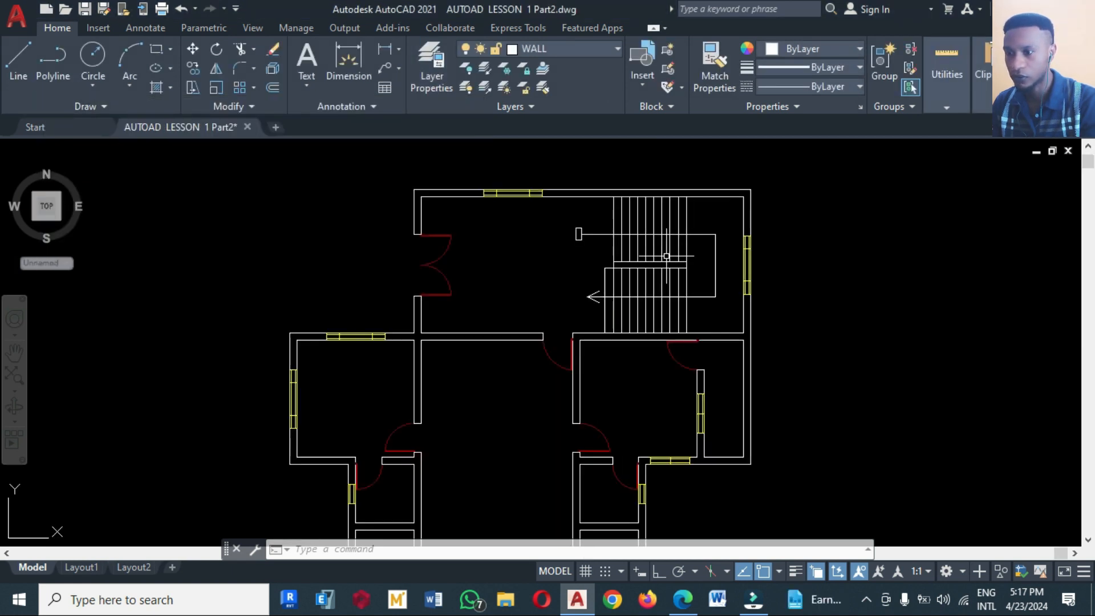
{"action": "left_click", "coordinate": [695, 288]}
{"action": "left_click", "coordinate": [597, 249]}
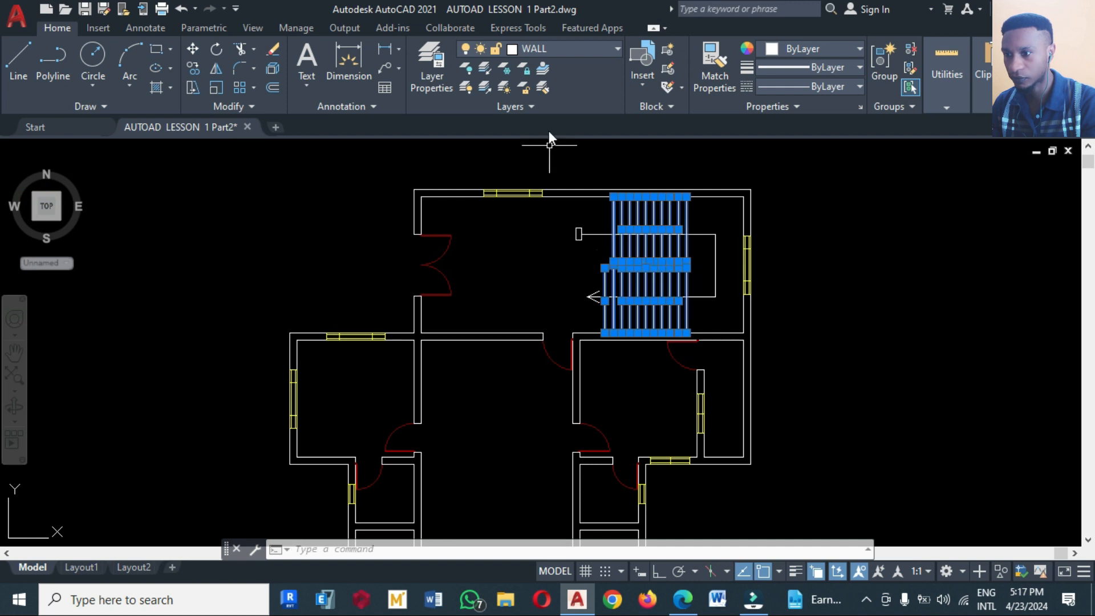
{"action": "left_click", "coordinate": [596, 53]}
{"action": "left_click", "coordinate": [542, 124]}
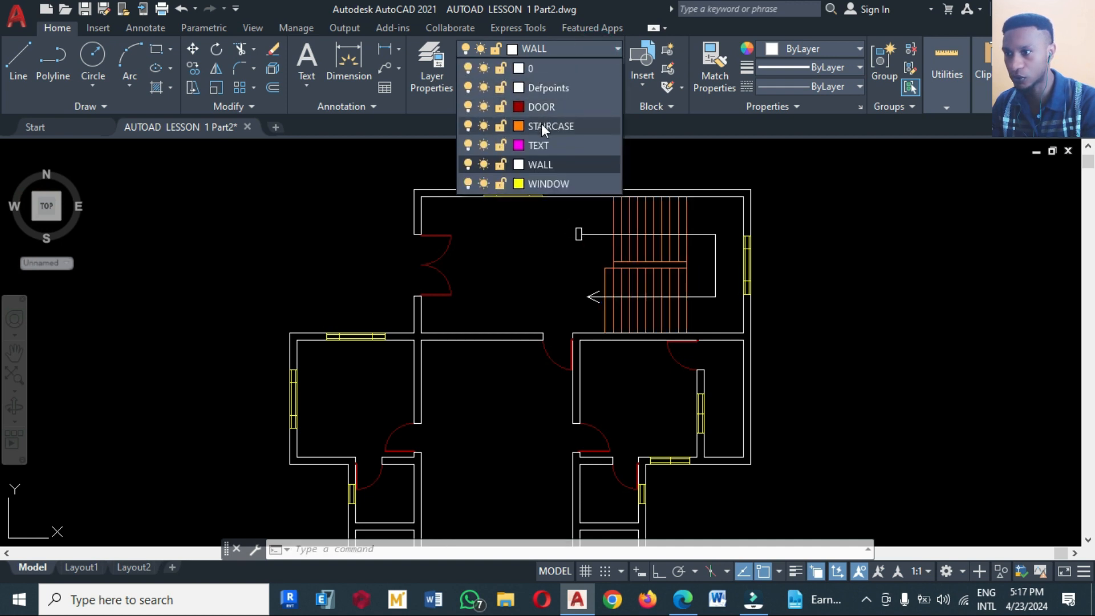
{"action": "key", "text": "Escape"}
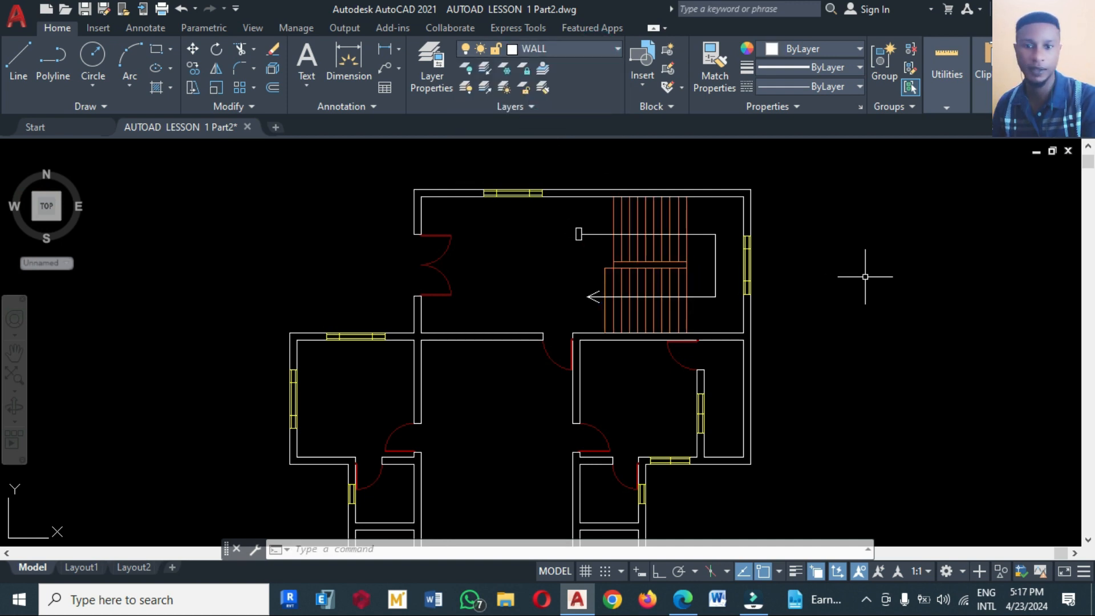
Step: Measure the landing's width from the upper flight's last step line to the inner face of the right wall
{"action": "scroll", "coordinate": [861, 255], "scroll_direction": "down", "scroll_amount": 2}
{"action": "scroll", "coordinate": [628, 190], "scroll_direction": "down", "scroll_amount": 1}
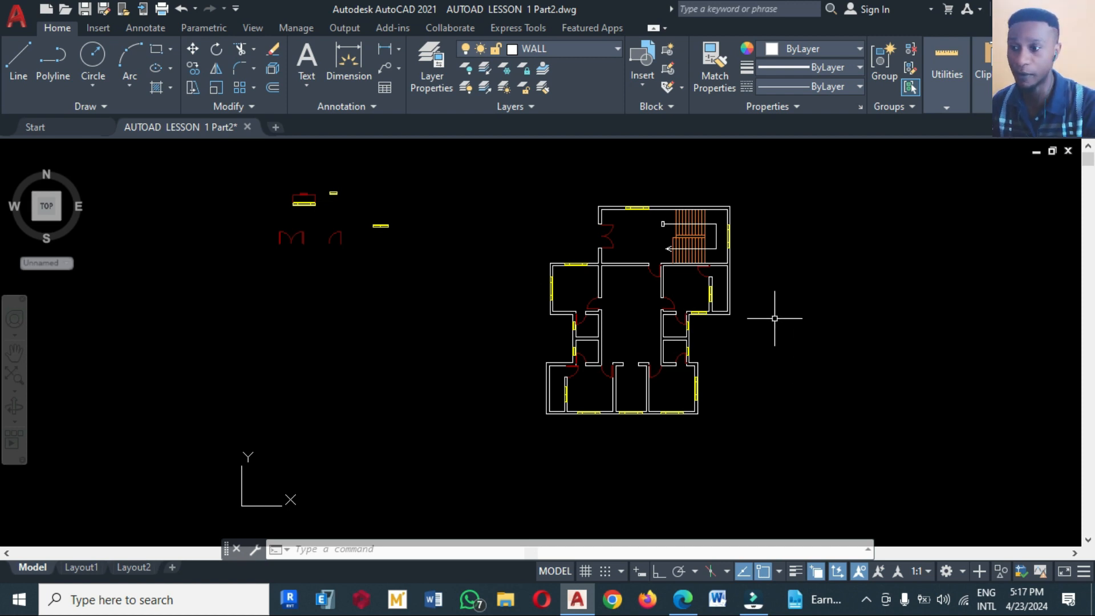
{"action": "scroll", "coordinate": [733, 242], "scroll_direction": "up", "scroll_amount": 2}
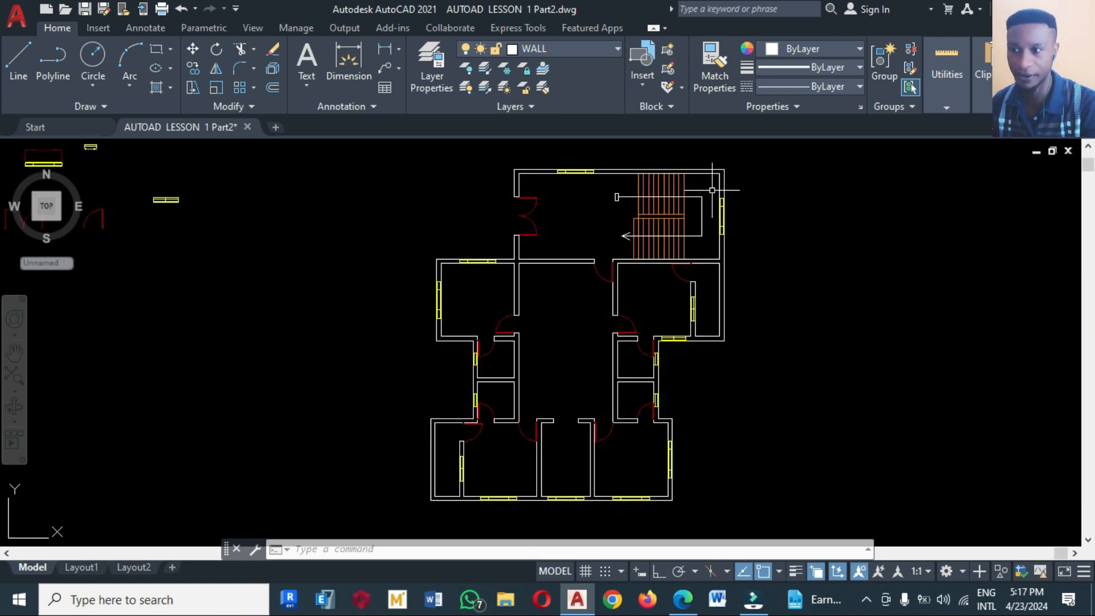
{"action": "scroll", "coordinate": [710, 184], "scroll_direction": "up", "scroll_amount": 4}
{"action": "left_click", "coordinate": [389, 46]}
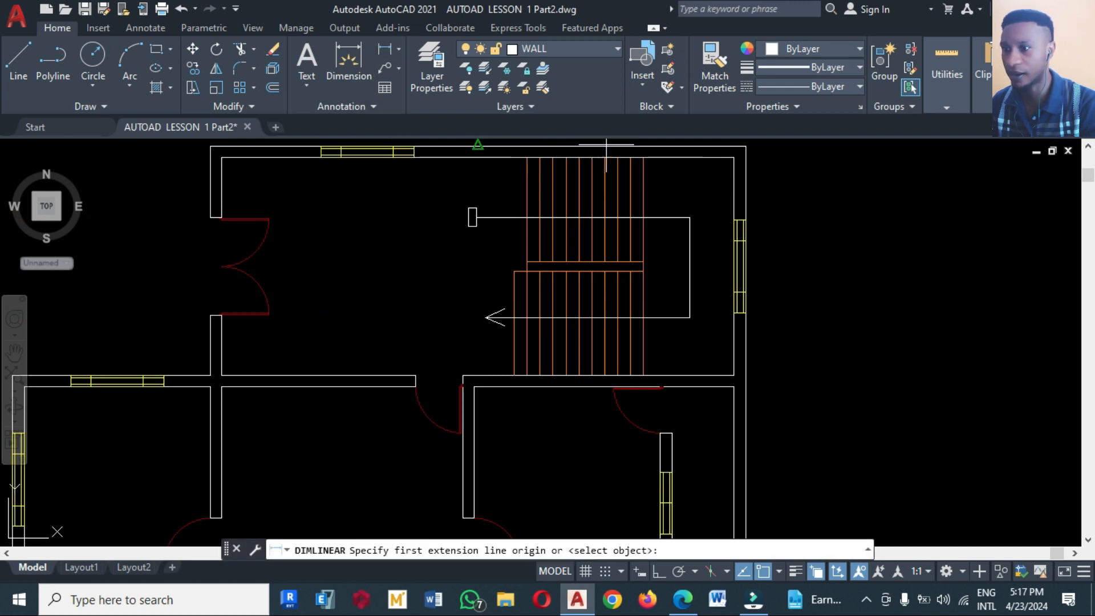
{"action": "left_click", "coordinate": [644, 158]}
{"action": "left_click", "coordinate": [734, 157]}
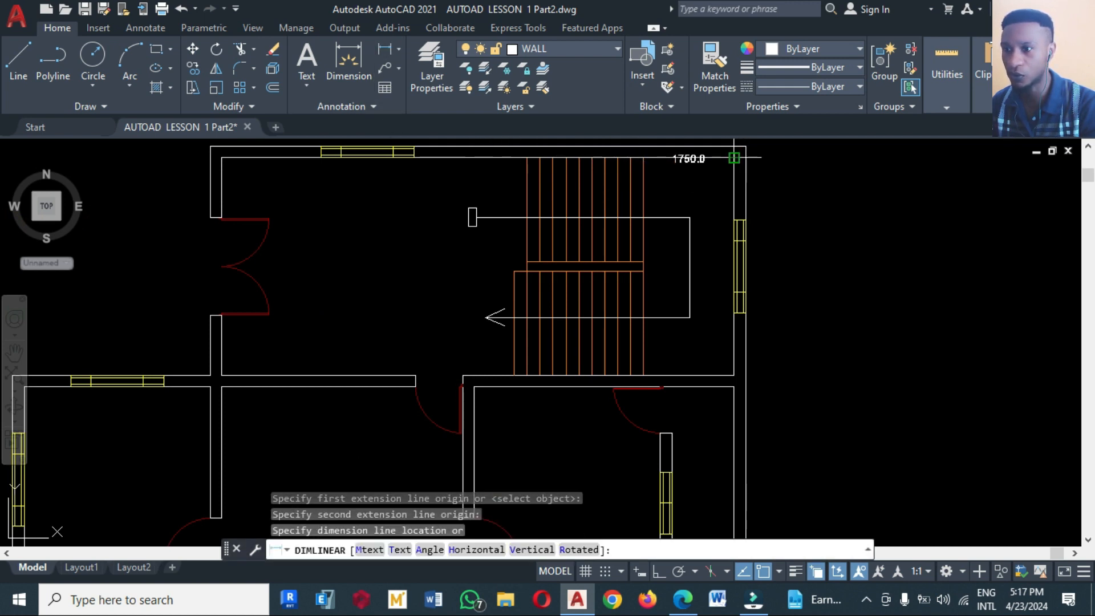
{"action": "key", "text": "Escape"}
Step: Open DesignCenter with the ADCENTER command
{"action": "scroll", "coordinate": [721, 186], "scroll_direction": "down", "scroll_amount": 2}
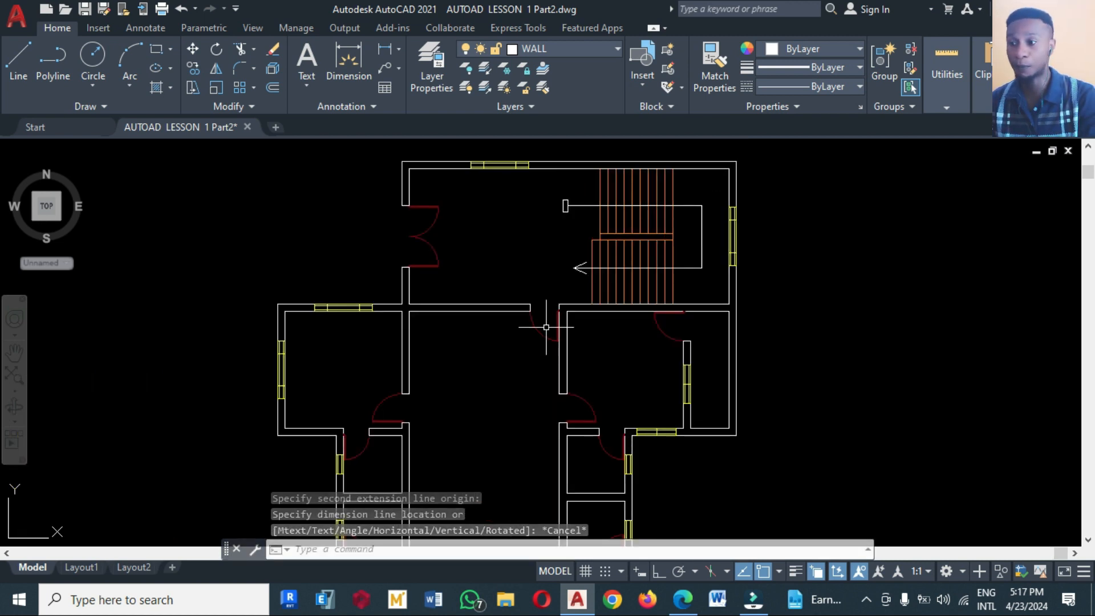
{"action": "scroll", "coordinate": [605, 325], "scroll_direction": "down", "scroll_amount": 1}
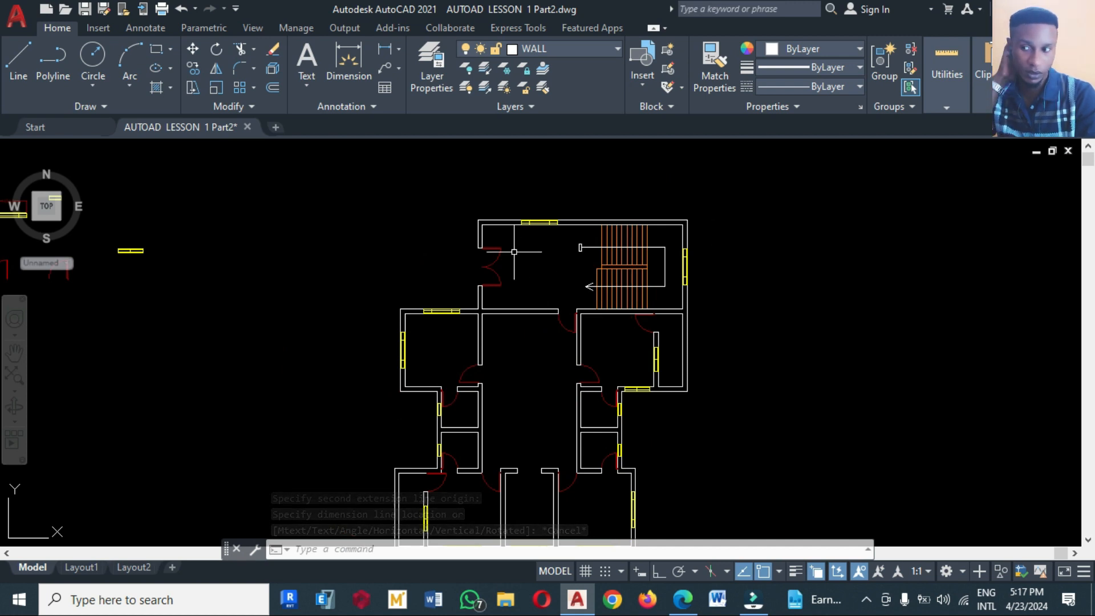
{"action": "scroll", "coordinate": [514, 251], "scroll_direction": "down", "scroll_amount": 2}
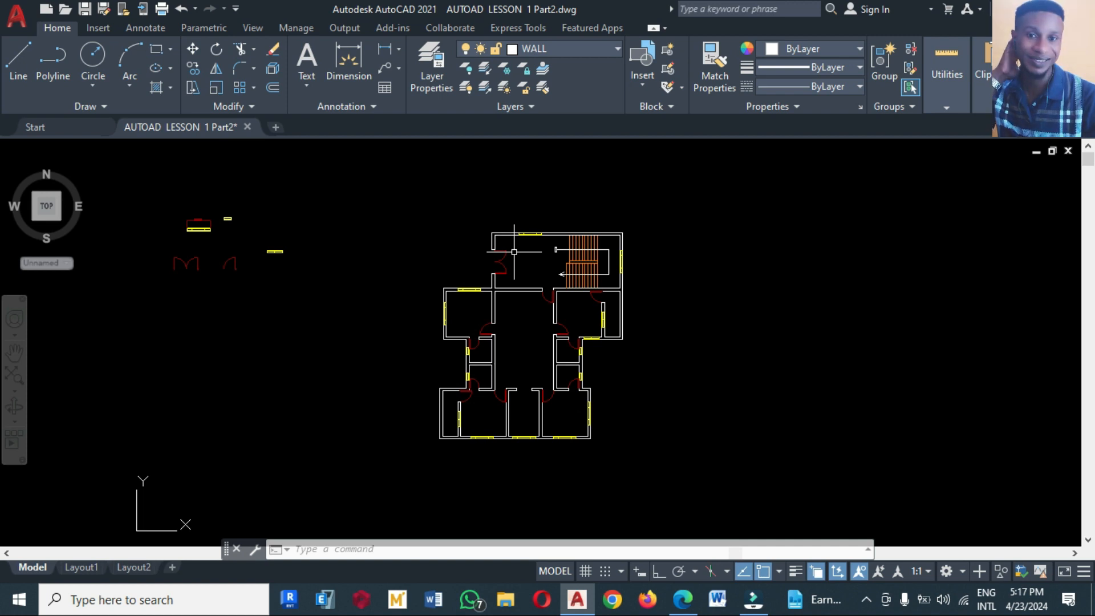
{"action": "type", "text": "AD"}
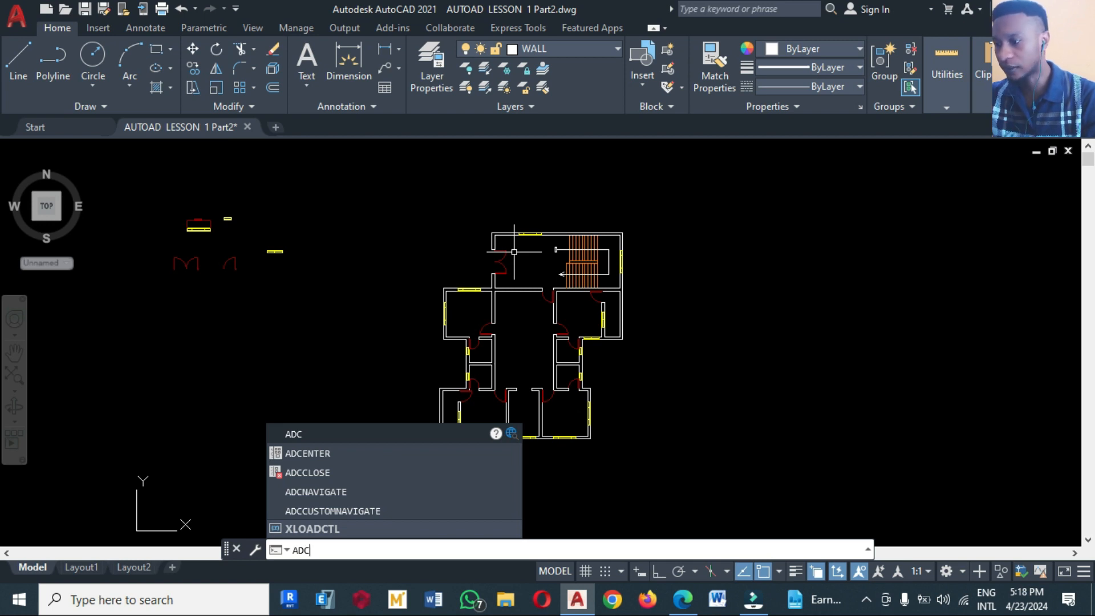
{"action": "key", "text": "BackSpace"}
{"action": "type", "text": "DC"}
{"action": "key", "text": "Down"}
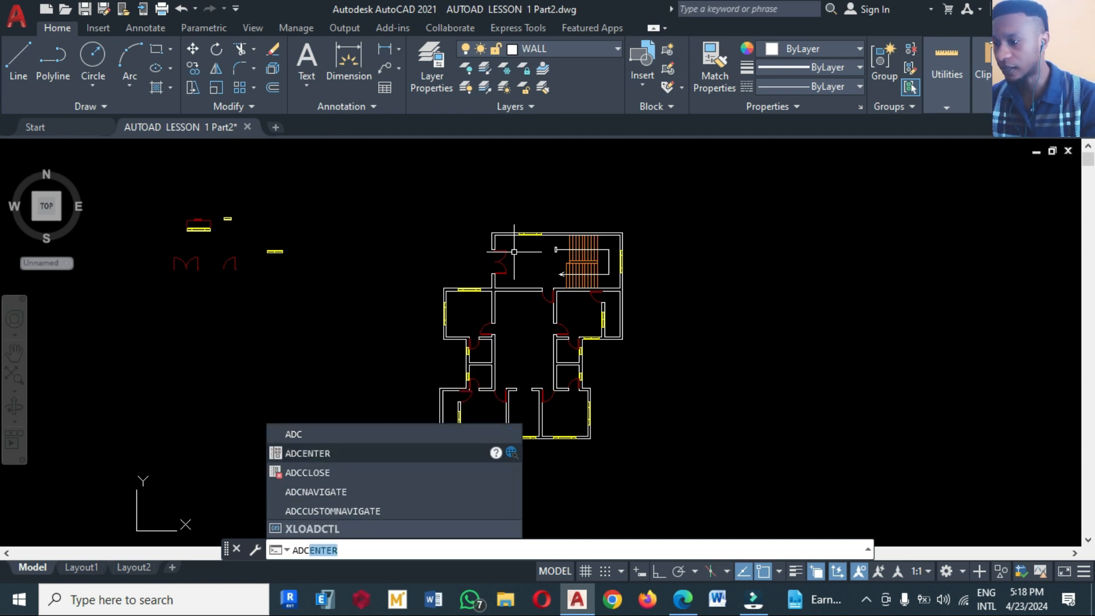
{"action": "key", "text": "Return"}
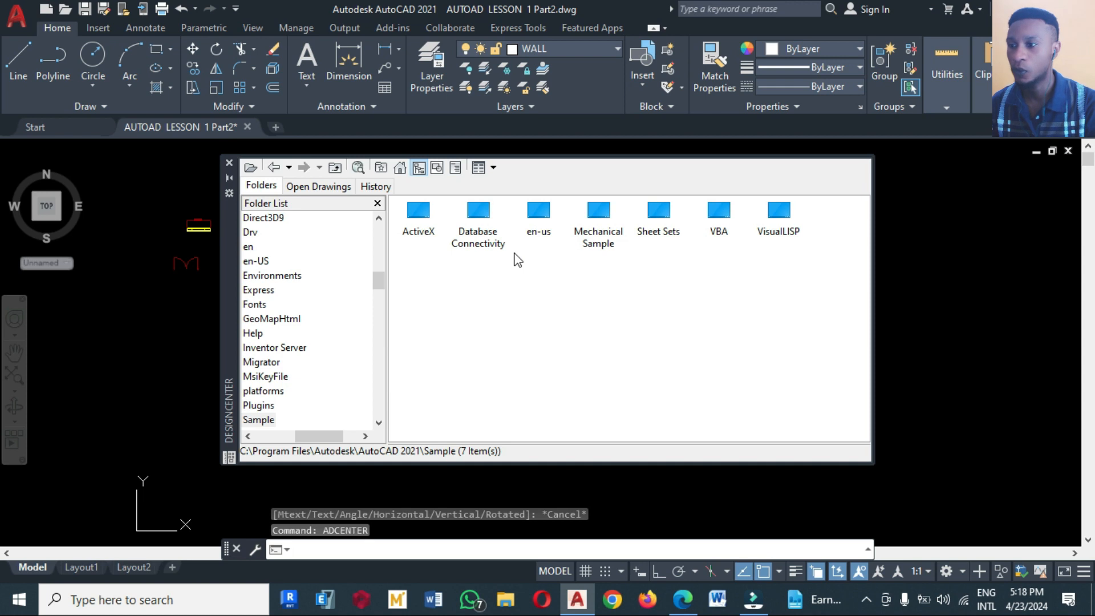
Step: Insert the Bath Tub - 26 x 60 in. and Toilet - top blocks from House Designer.dwg in the empty area left of the plan
{"action": "double_click", "coordinate": [538, 234]}
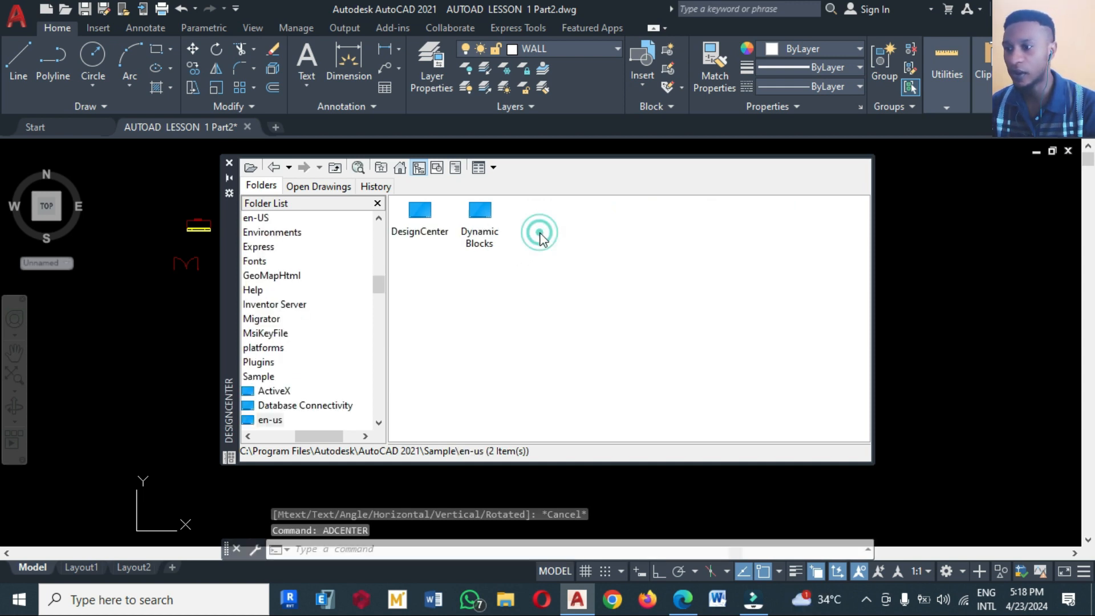
{"action": "double_click", "coordinate": [409, 240]}
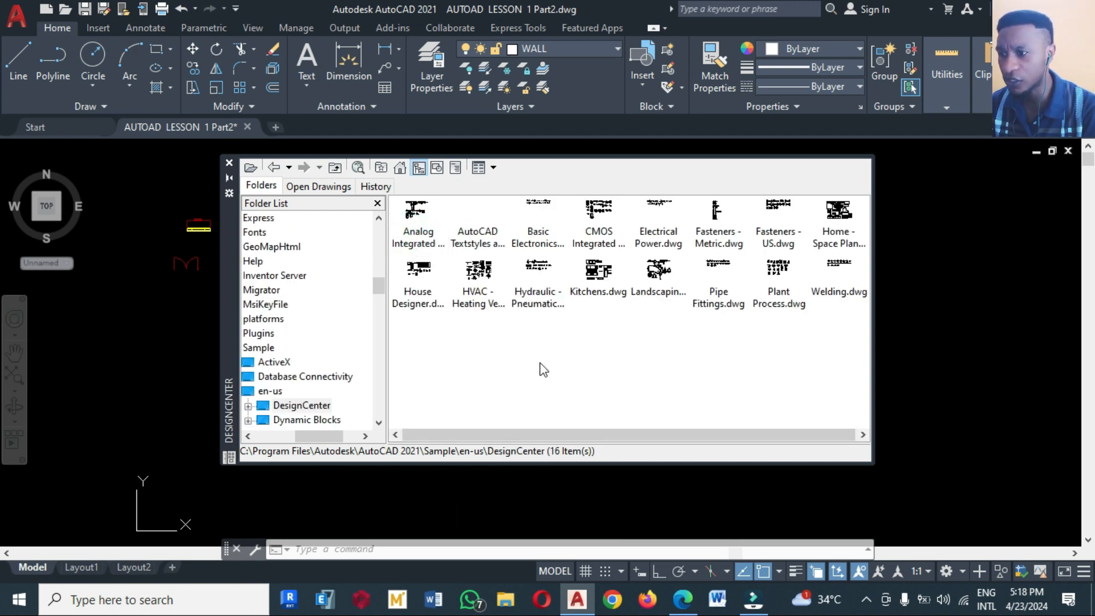
{"action": "double_click", "coordinate": [408, 305]}
{"action": "double_click", "coordinate": [422, 222]}
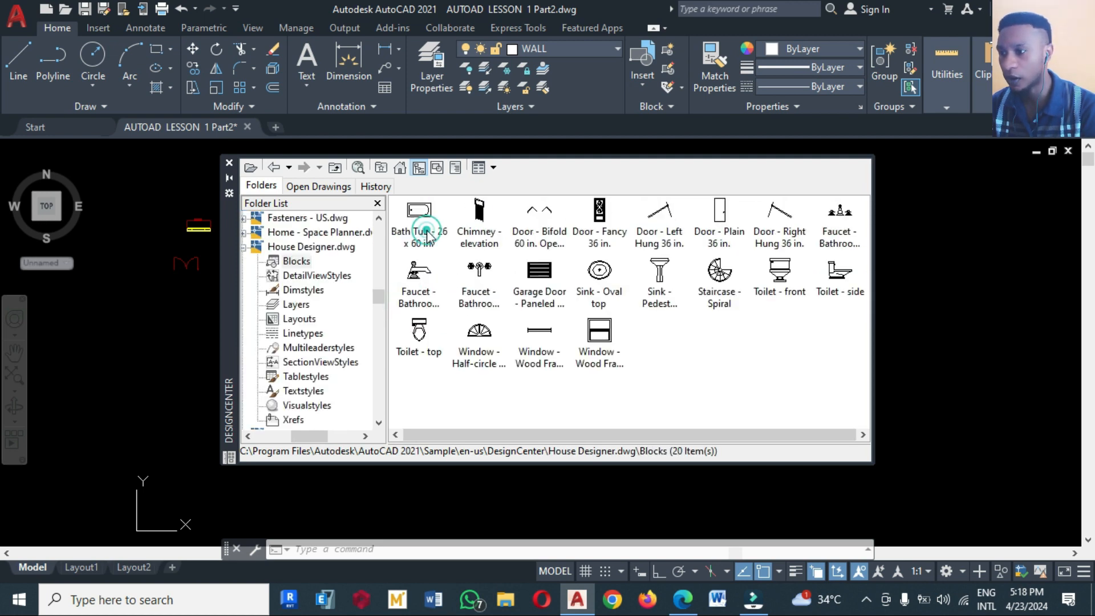
{"action": "left_click_drag", "start_coordinate": [414, 238], "coordinate": [144, 335]}
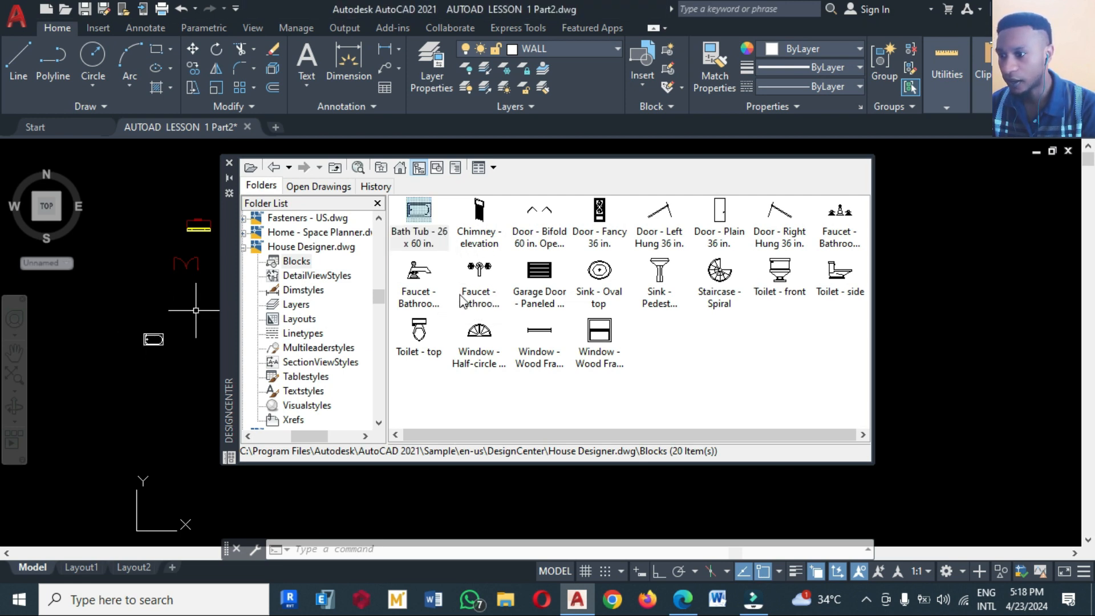
{"action": "mouse_move", "coordinate": [419, 334]}
{"action": "left_mouse_down"}
{"action": "mouse_move", "coordinate": [288, 375]}
{"action": "mouse_move", "coordinate": [147, 386]}
{"action": "left_mouse_up"}
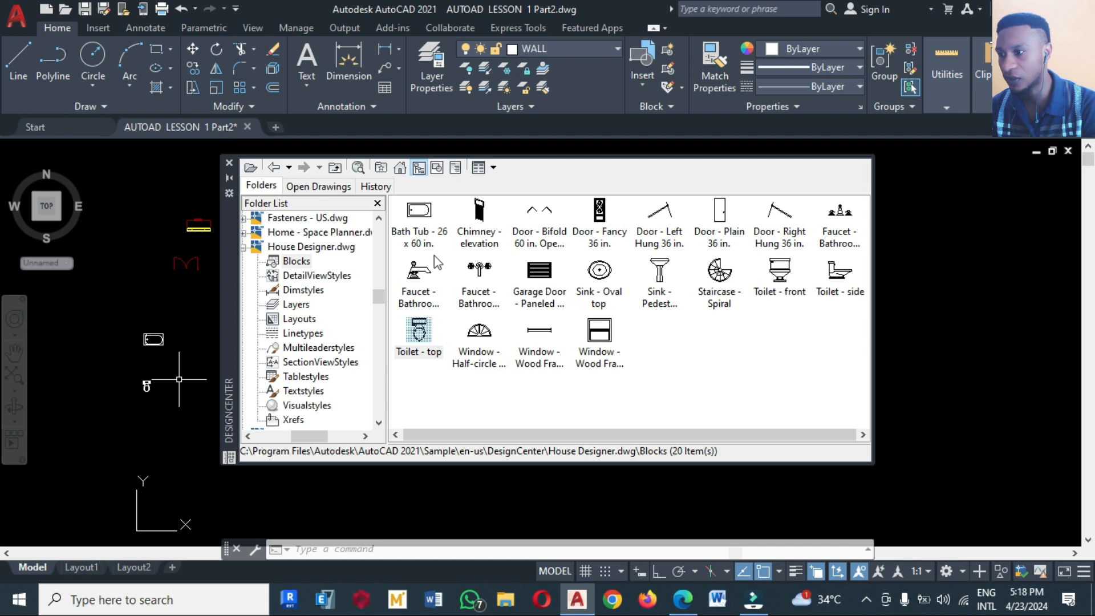
Step: Show the blocks of Home - Space Planner.dwg from the en-us DesignCenter sample folder
{"action": "left_click", "coordinate": [401, 168]}
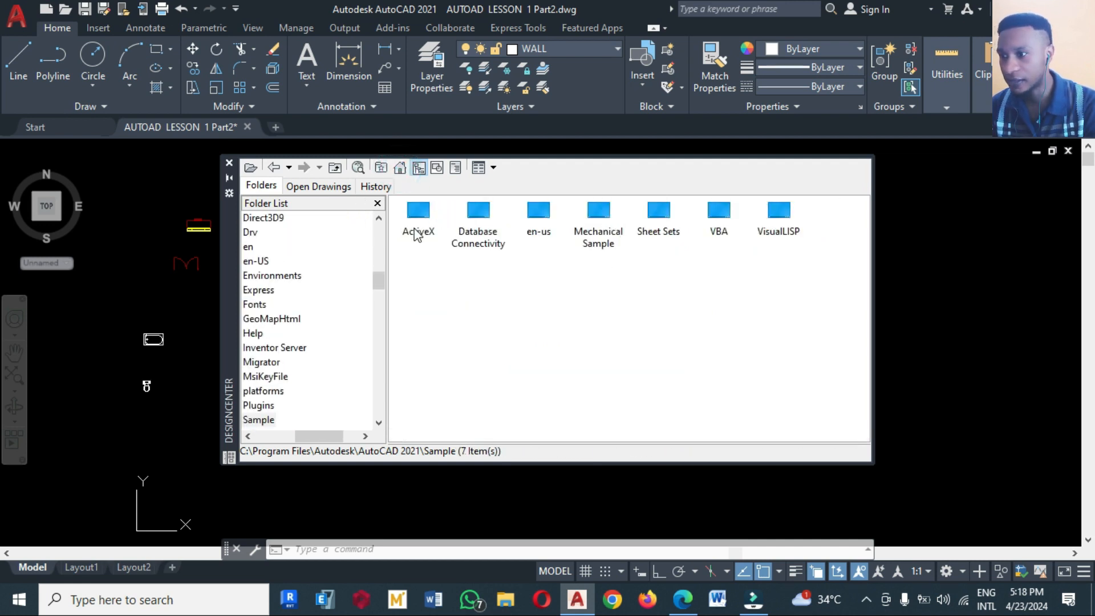
{"action": "double_click", "coordinate": [532, 240]}
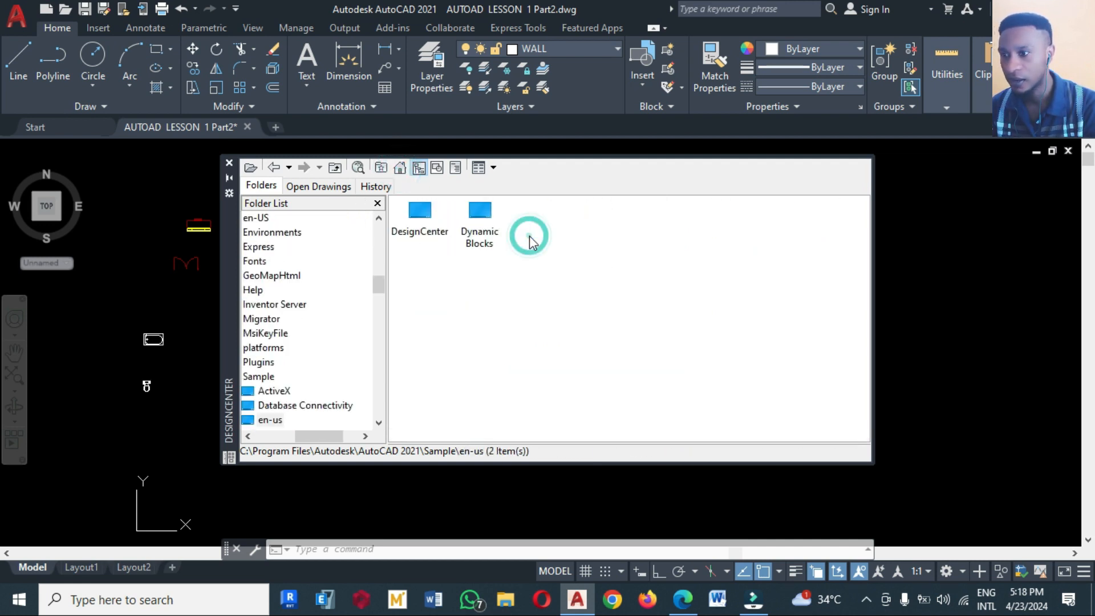
{"action": "left_click", "coordinate": [410, 227]}
{"action": "double_click", "coordinate": [410, 227]}
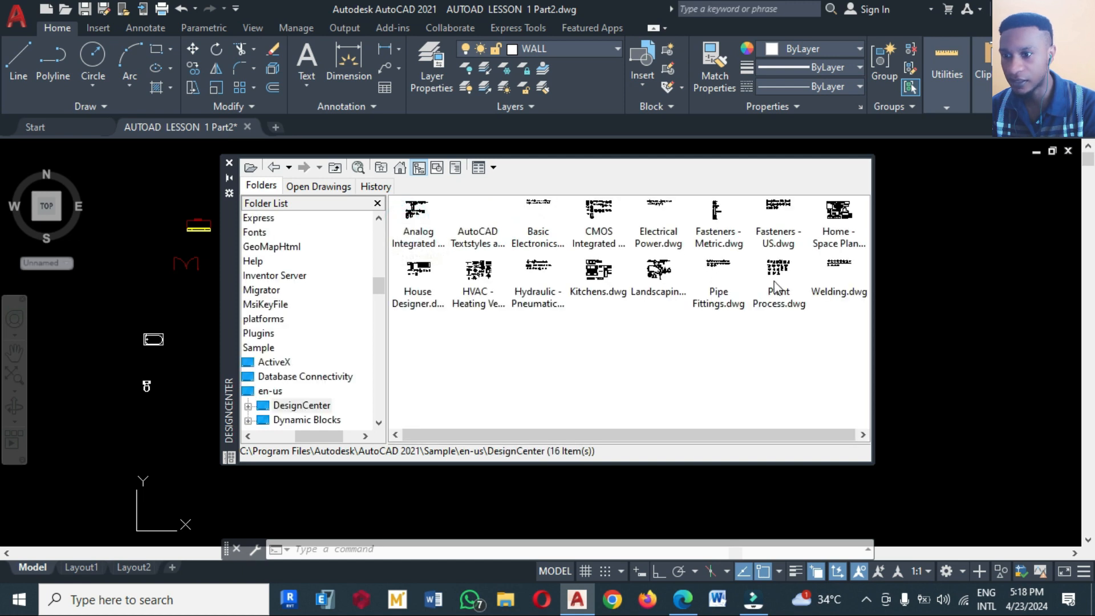
{"action": "double_click", "coordinate": [840, 212]}
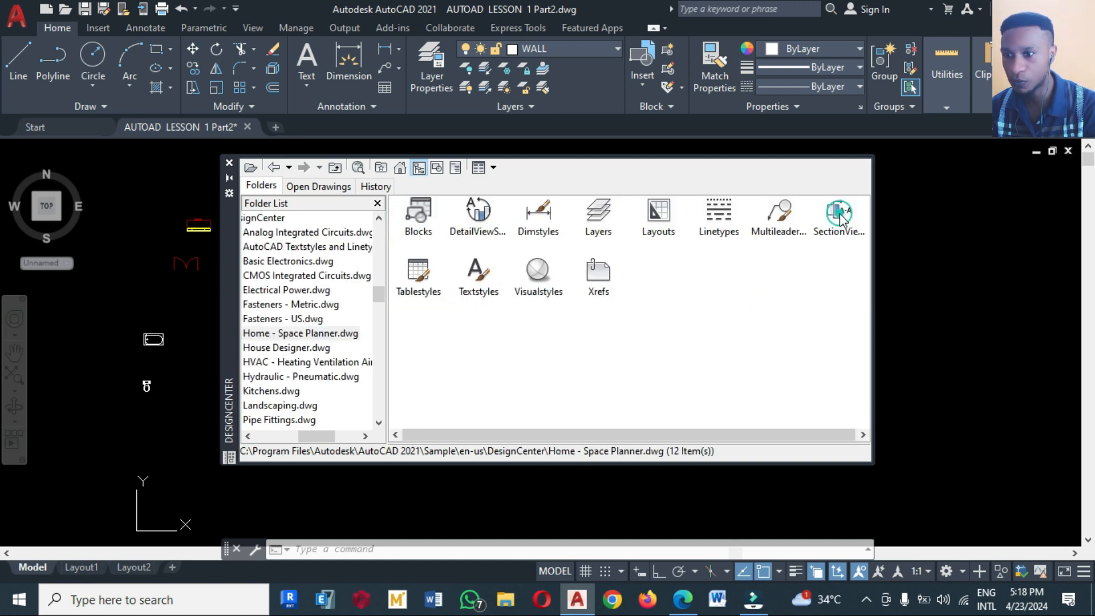
{"action": "double_click", "coordinate": [420, 214]}
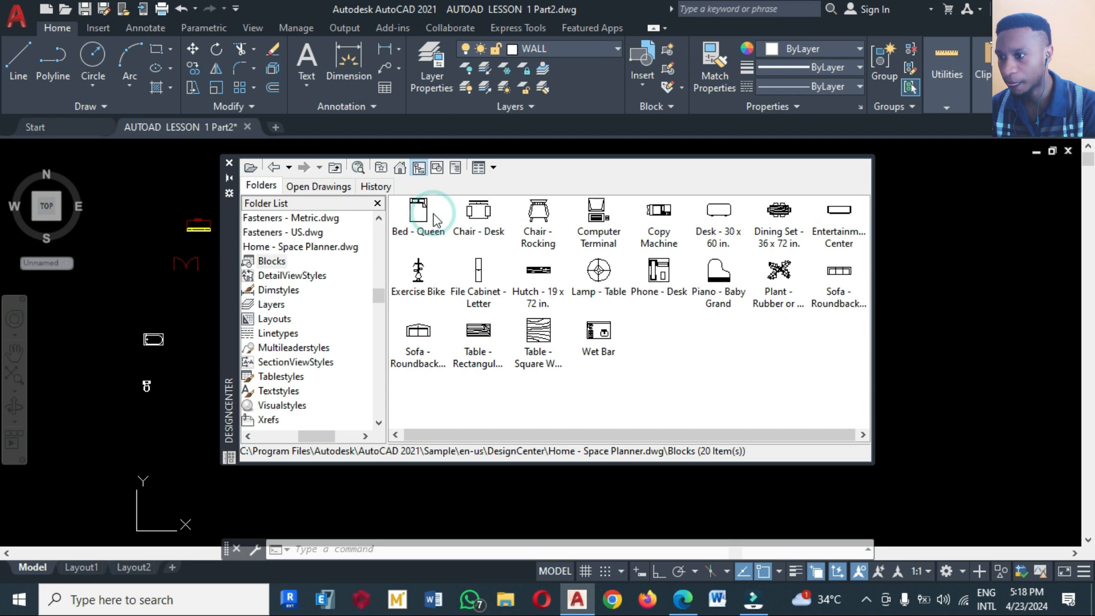
Step: Insert the Sofa - Roundback, Dining Set - 36 x 72 in., Table - Rectangular Woodgrain 60 x 30 in. and Bed - Queen blocks left of the plan
{"action": "left_click", "coordinate": [423, 354]}
{"action": "mouse_move", "coordinate": [423, 352]}
{"action": "left_mouse_down"}
{"action": "mouse_move", "coordinate": [230, 344]}
{"action": "mouse_move", "coordinate": [130, 302]}
{"action": "left_mouse_up"}
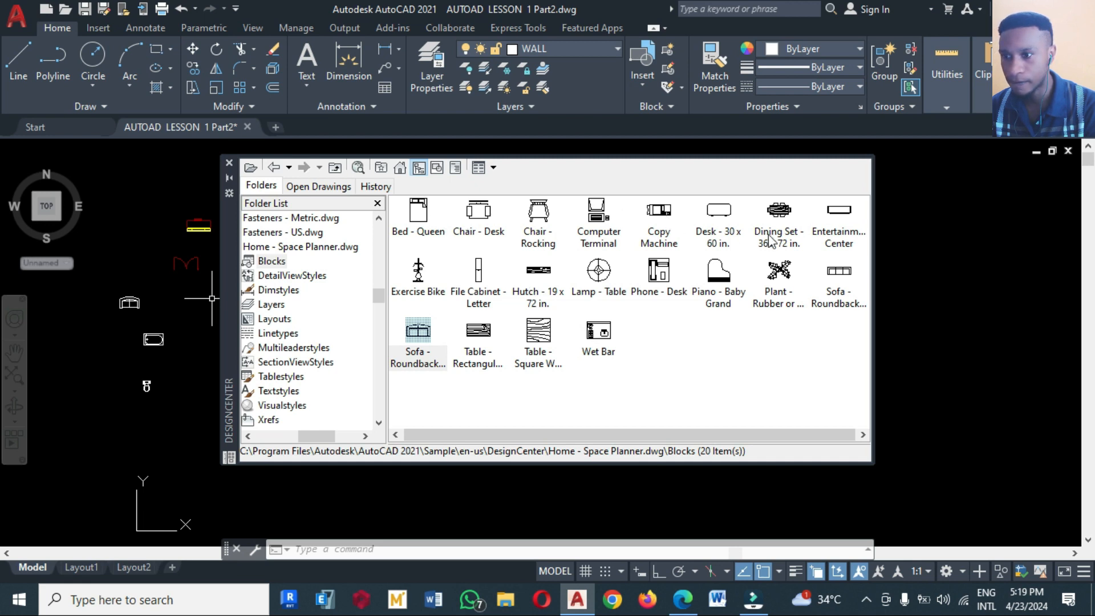
{"action": "mouse_move", "coordinate": [779, 223]}
{"action": "left_mouse_down"}
{"action": "mouse_move", "coordinate": [172, 290]}
{"action": "mouse_move", "coordinate": [86, 343]}
{"action": "left_mouse_up"}
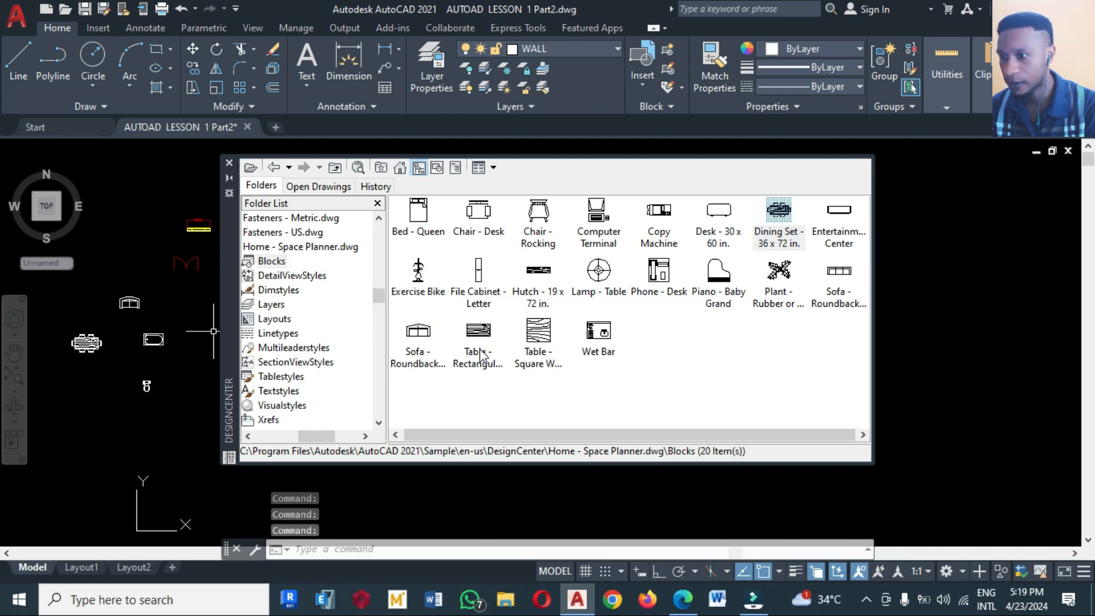
{"action": "mouse_move", "coordinate": [478, 355]}
{"action": "left_mouse_down"}
{"action": "mouse_move", "coordinate": [265, 351]}
{"action": "mouse_move", "coordinate": [80, 392]}
{"action": "left_mouse_up"}
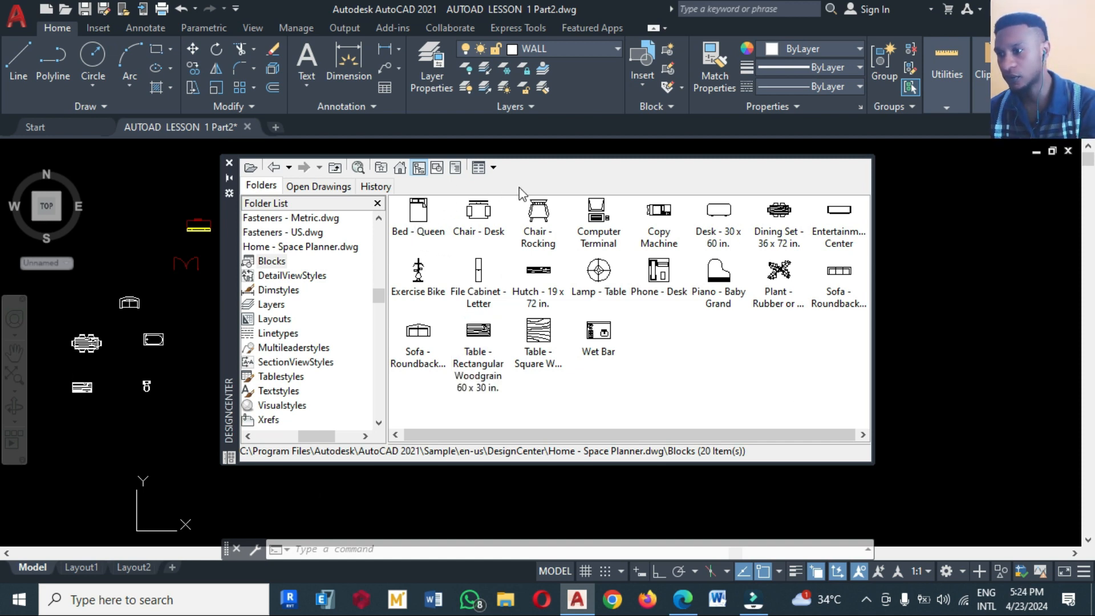
{"action": "mouse_move", "coordinate": [412, 221]}
{"action": "left_mouse_down"}
{"action": "mouse_move", "coordinate": [234, 281]}
{"action": "mouse_move", "coordinate": [119, 258]}
{"action": "left_mouse_up"}
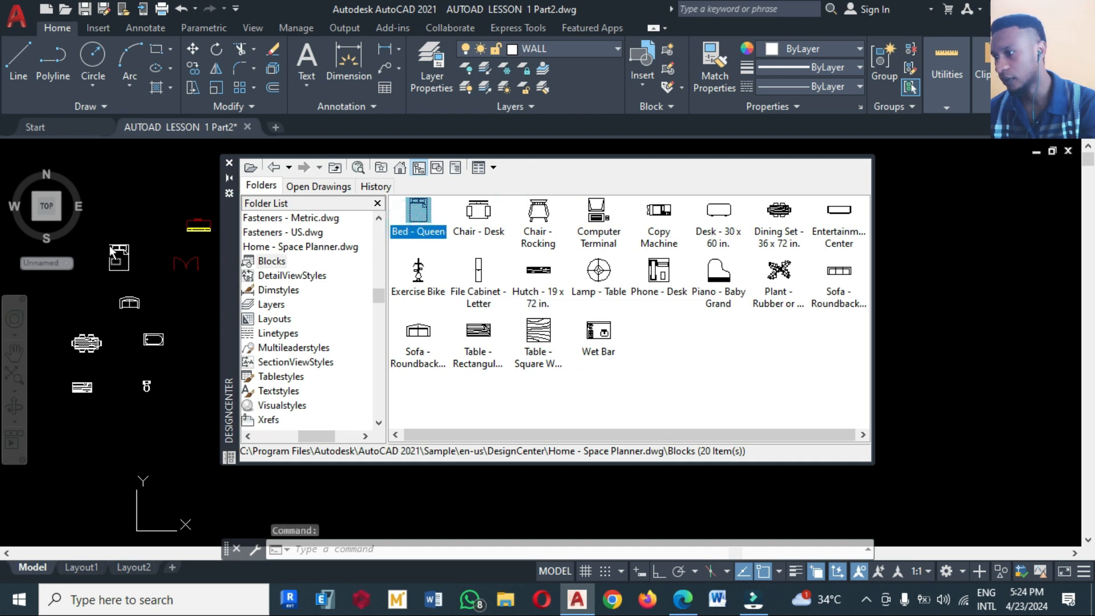
Step: Show the blocks of Kitchens.dwg from the en-us DesignCenter sample folder
{"action": "left_click", "coordinate": [400, 167]}
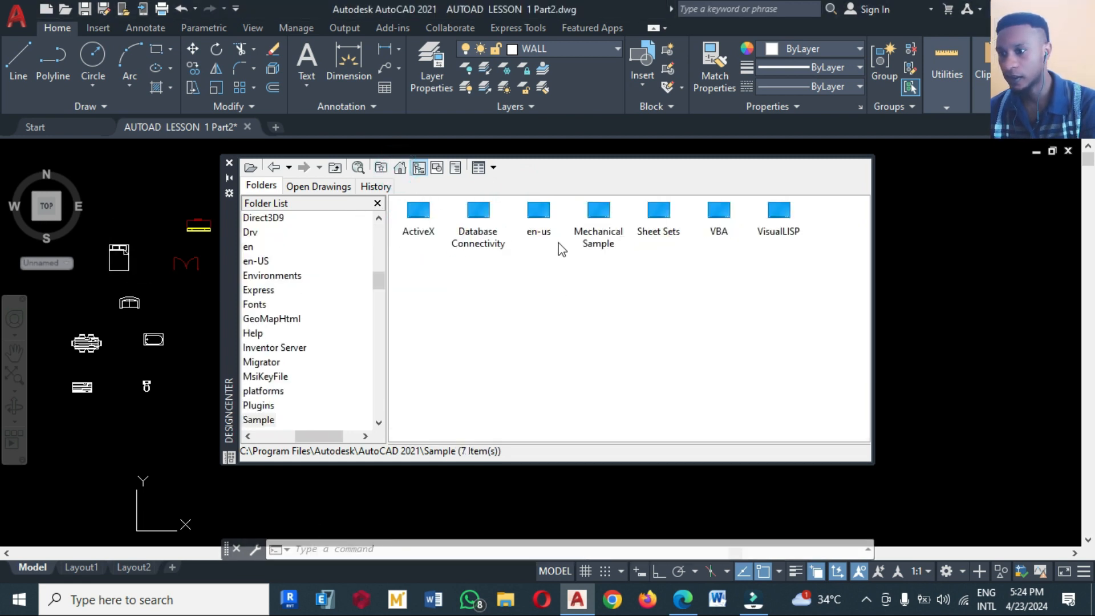
{"action": "double_click", "coordinate": [544, 228]}
{"action": "double_click", "coordinate": [428, 222]}
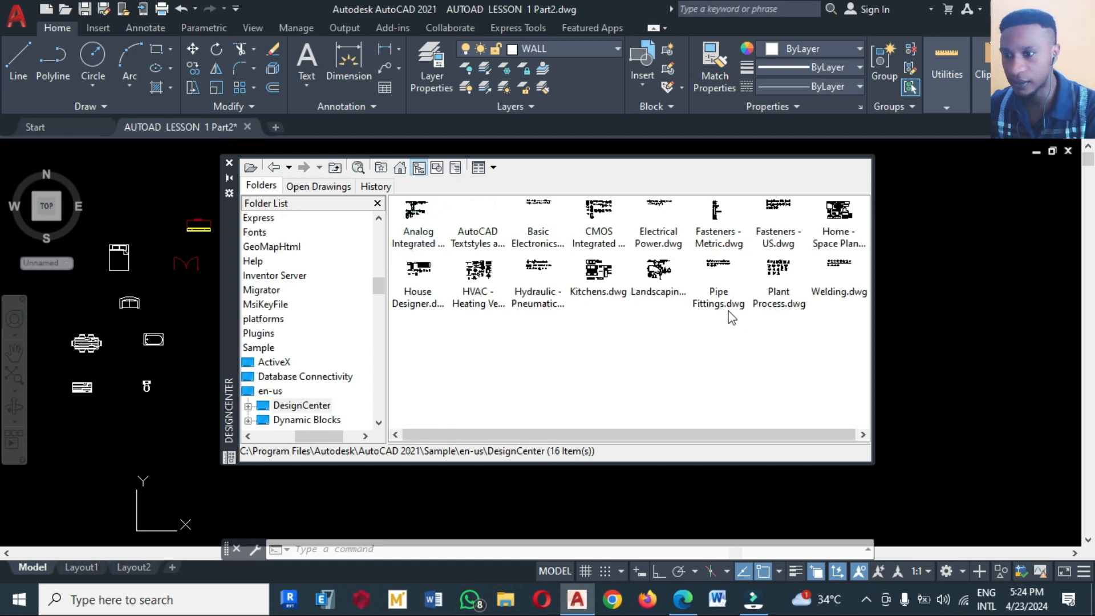
{"action": "double_click", "coordinate": [609, 276]}
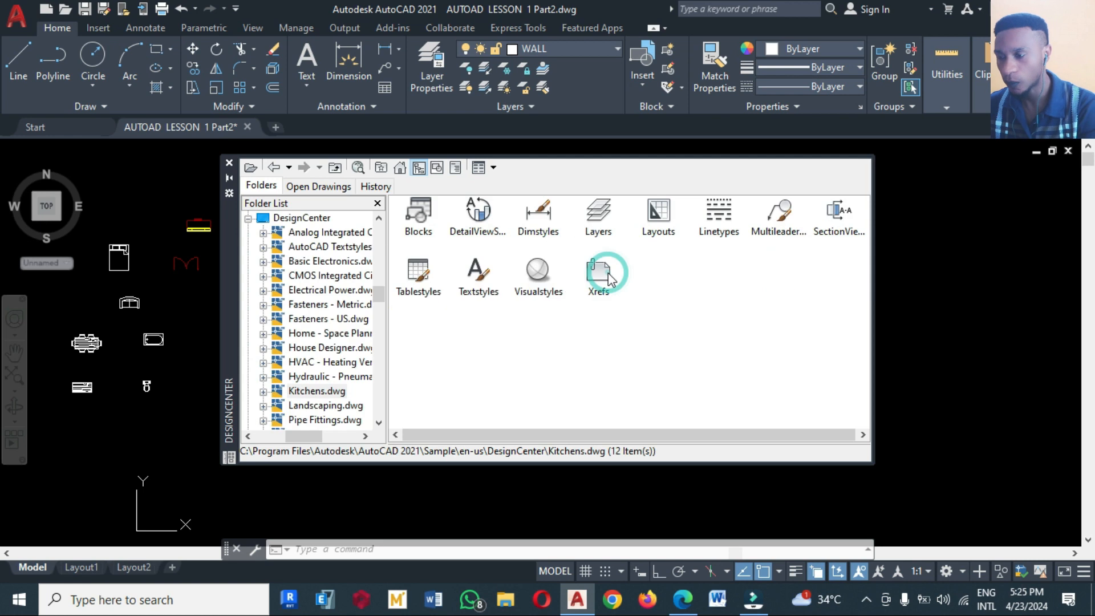
{"action": "double_click", "coordinate": [422, 217]}
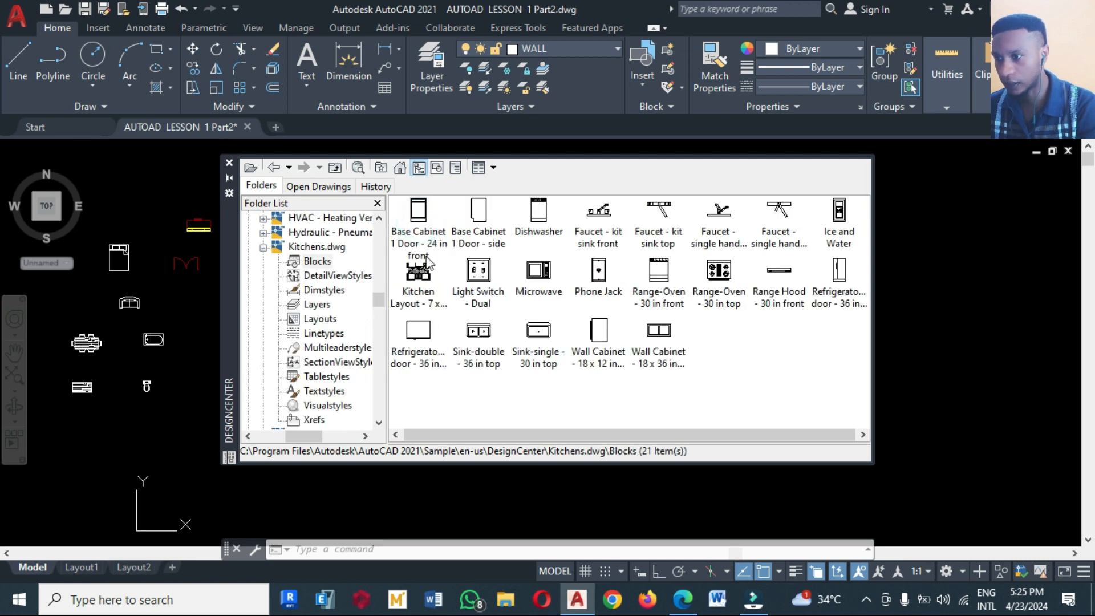
Step: Insert the Sink-double - 36 in top, 36 in refrigerator and Microwave blocks near the other furniture left of the plan
{"action": "mouse_move", "coordinate": [466, 356]}
{"action": "left_mouse_down"}
{"action": "mouse_move", "coordinate": [288, 292]}
{"action": "mouse_move", "coordinate": [150, 216]}
{"action": "mouse_move", "coordinate": [159, 297]}
{"action": "mouse_move", "coordinate": [177, 310]}
{"action": "left_mouse_up"}
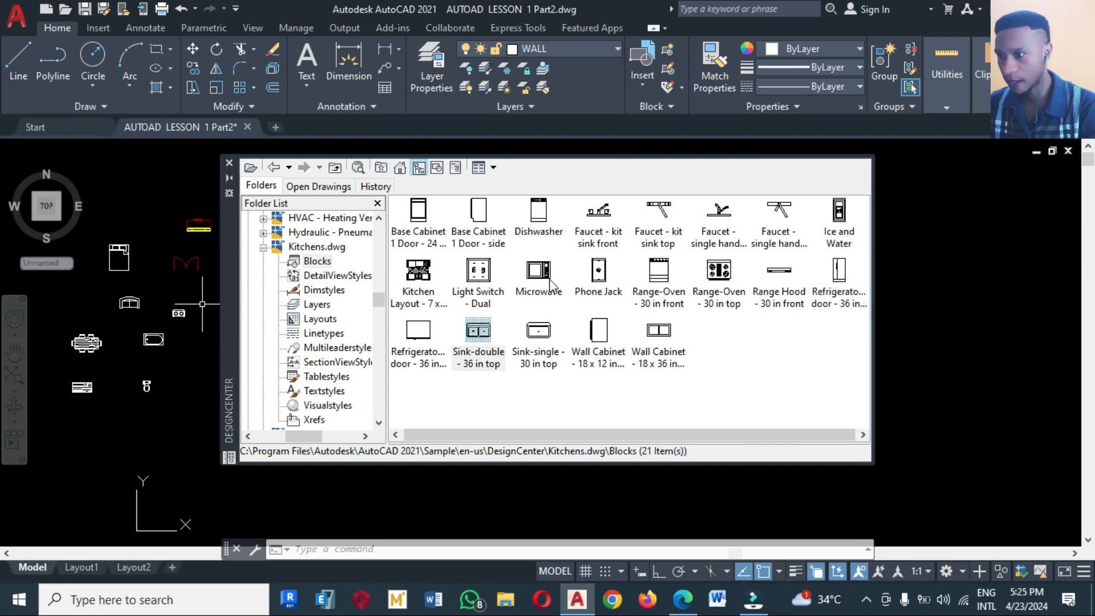
{"action": "mouse_move", "coordinate": [419, 343]}
{"action": "left_mouse_down"}
{"action": "mouse_move", "coordinate": [228, 356]}
{"action": "mouse_move", "coordinate": [122, 405]}
{"action": "mouse_move", "coordinate": [111, 425]}
{"action": "left_mouse_up"}
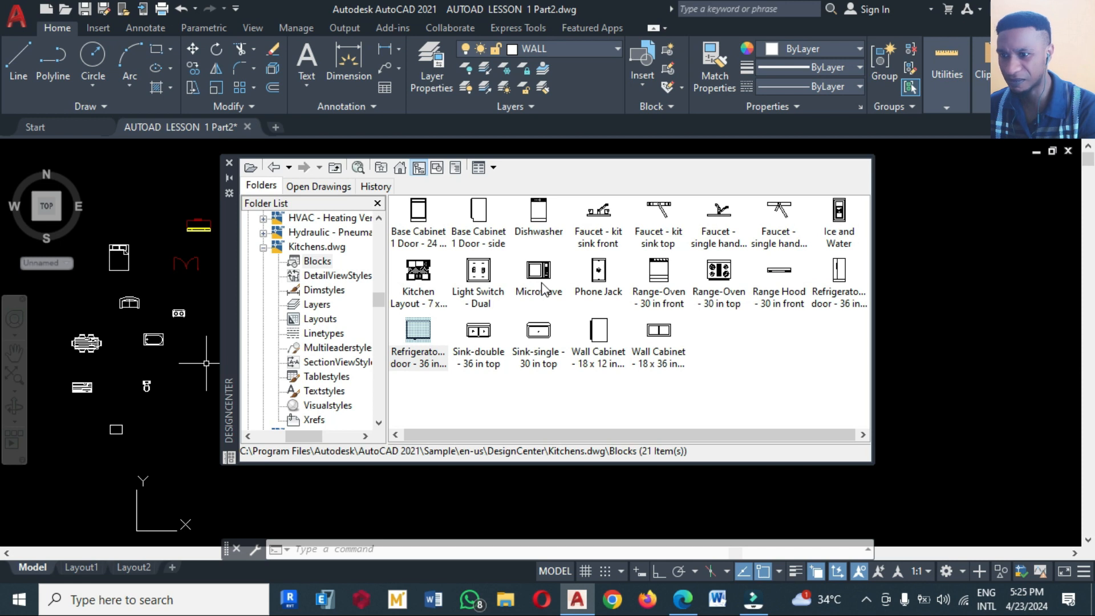
{"action": "left_click_drag", "start_coordinate": [542, 285], "coordinate": [138, 194]}
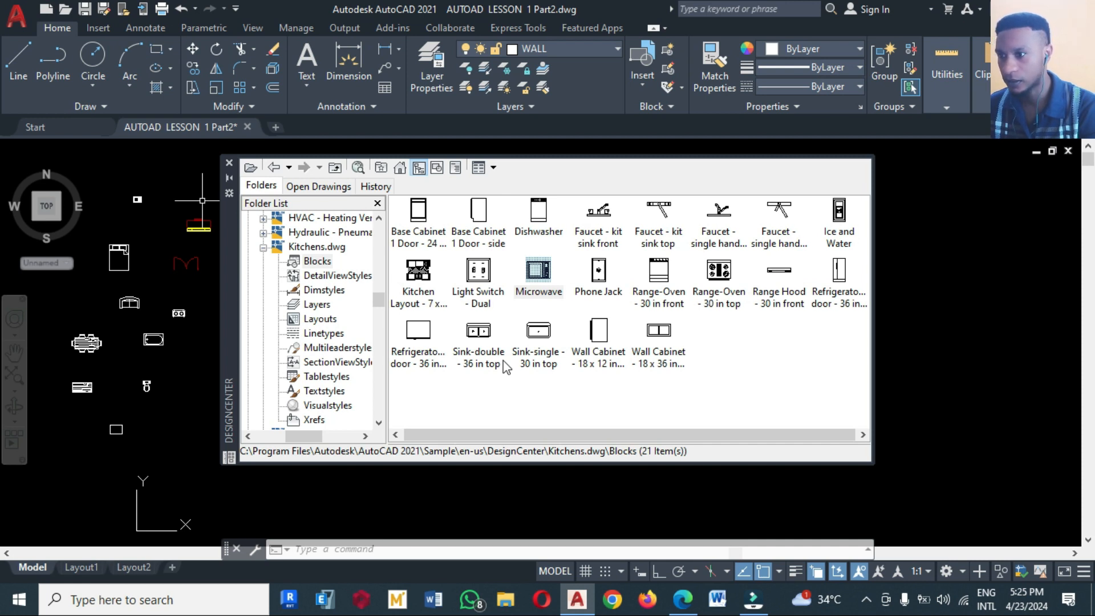
Step: Return to the furniture blocks of Home - Space Planner.dwg in the DesignCenter samples
{"action": "left_click", "coordinate": [402, 168]}
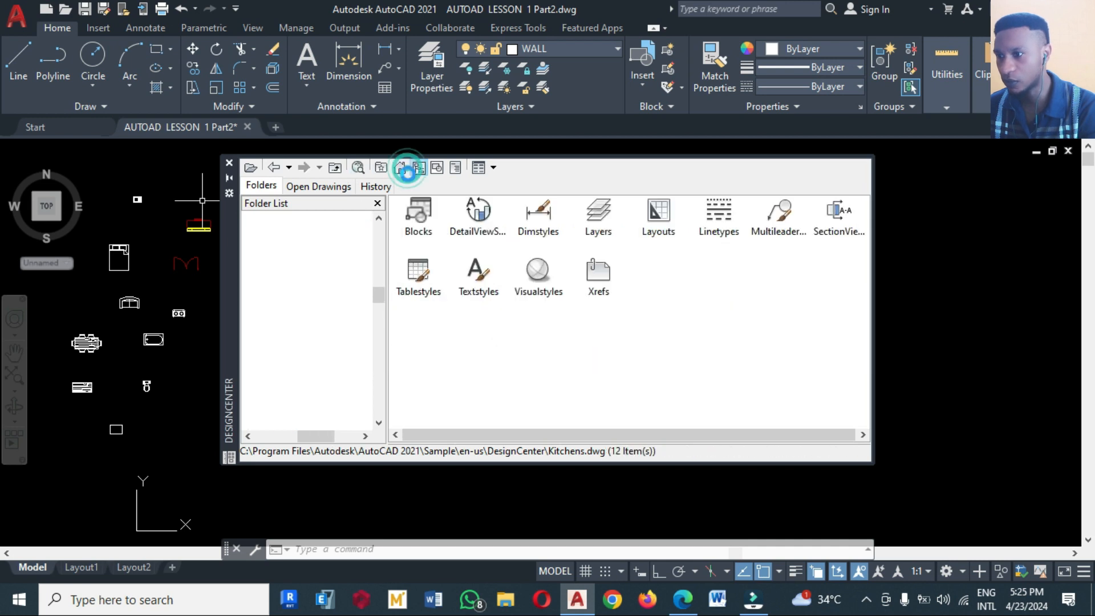
{"action": "double_click", "coordinate": [536, 224]}
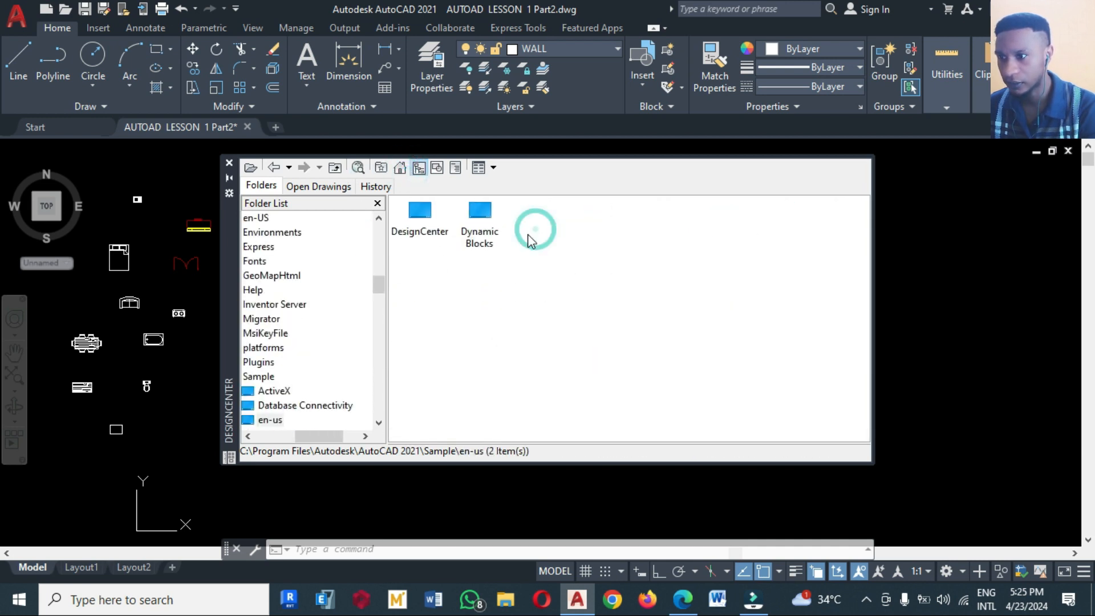
{"action": "double_click", "coordinate": [405, 235]}
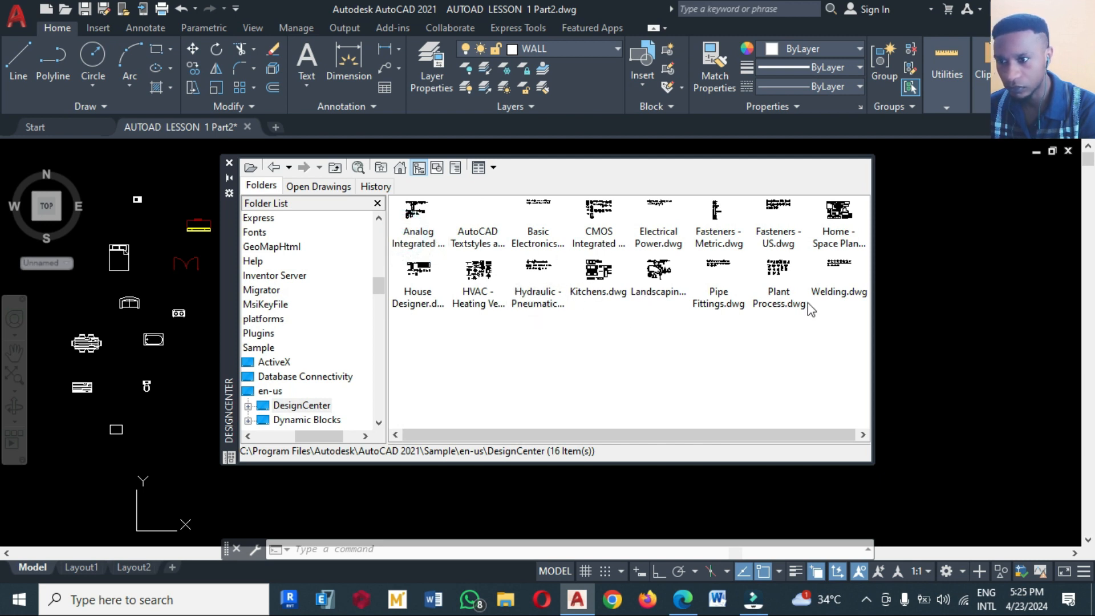
{"action": "double_click", "coordinate": [837, 222]}
{"action": "double_click", "coordinate": [411, 223]}
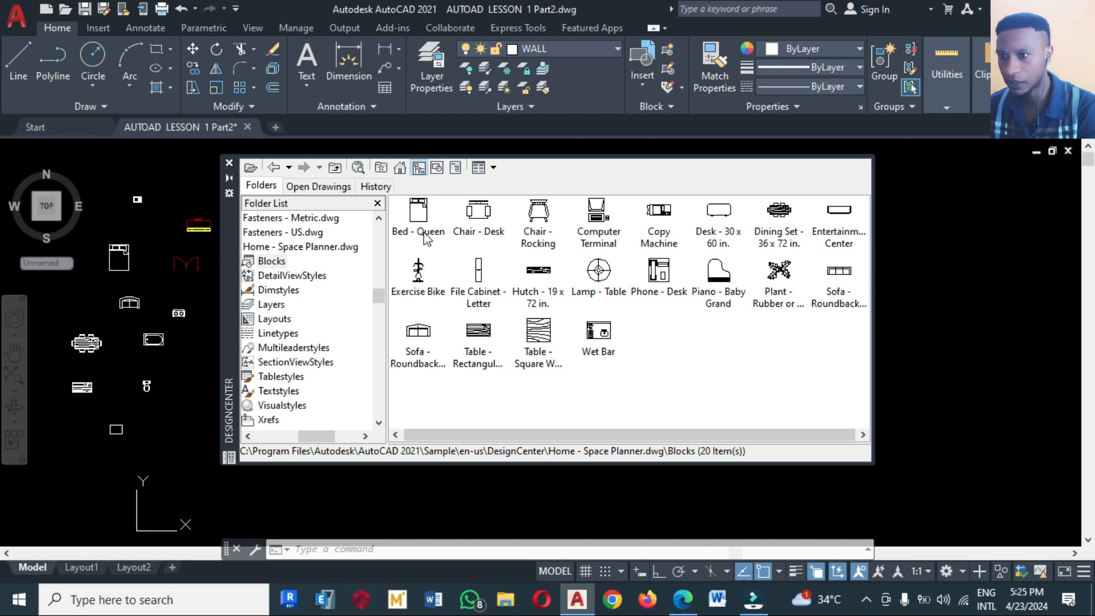
Step: Look through the blocks of House Designer.dwg in the en-us DesignCenter sample folder, and close DesignCenter
{"action": "left_click", "coordinate": [399, 168]}
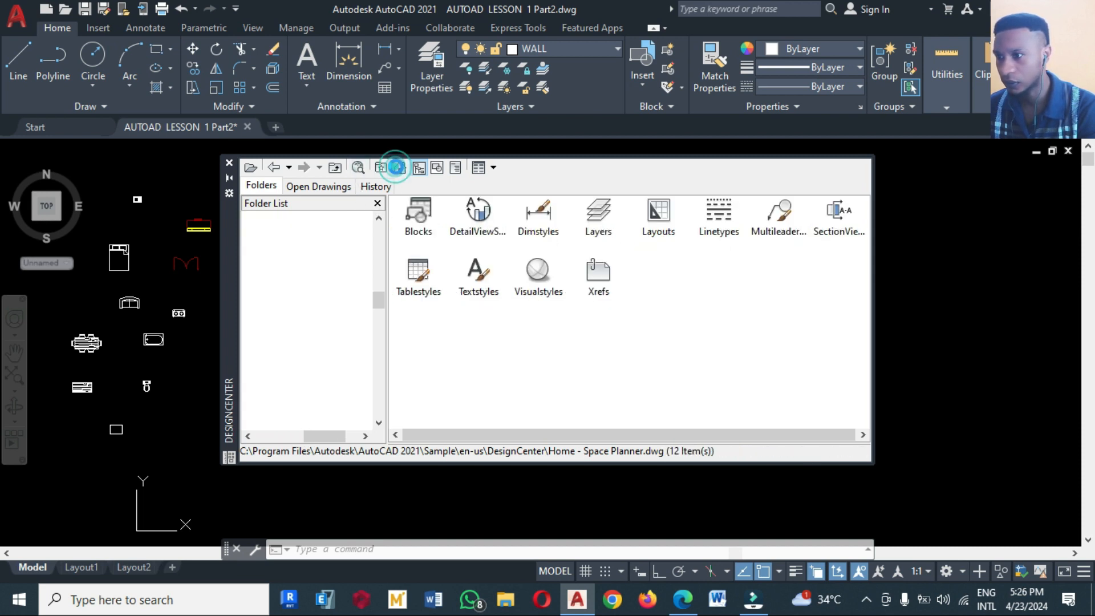
{"action": "double_click", "coordinate": [538, 217]}
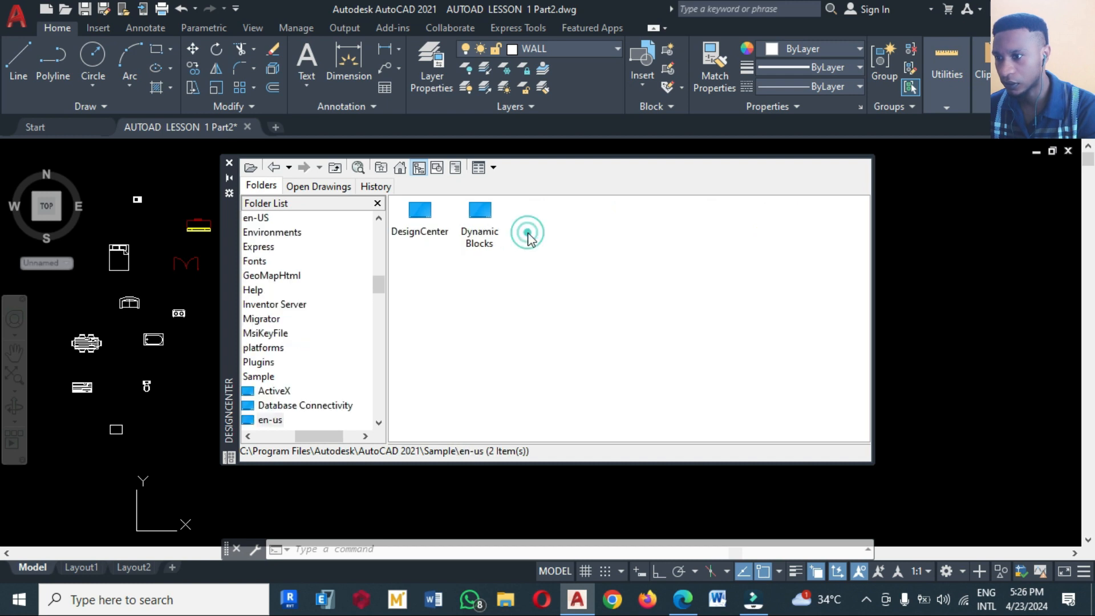
{"action": "double_click", "coordinate": [428, 220]}
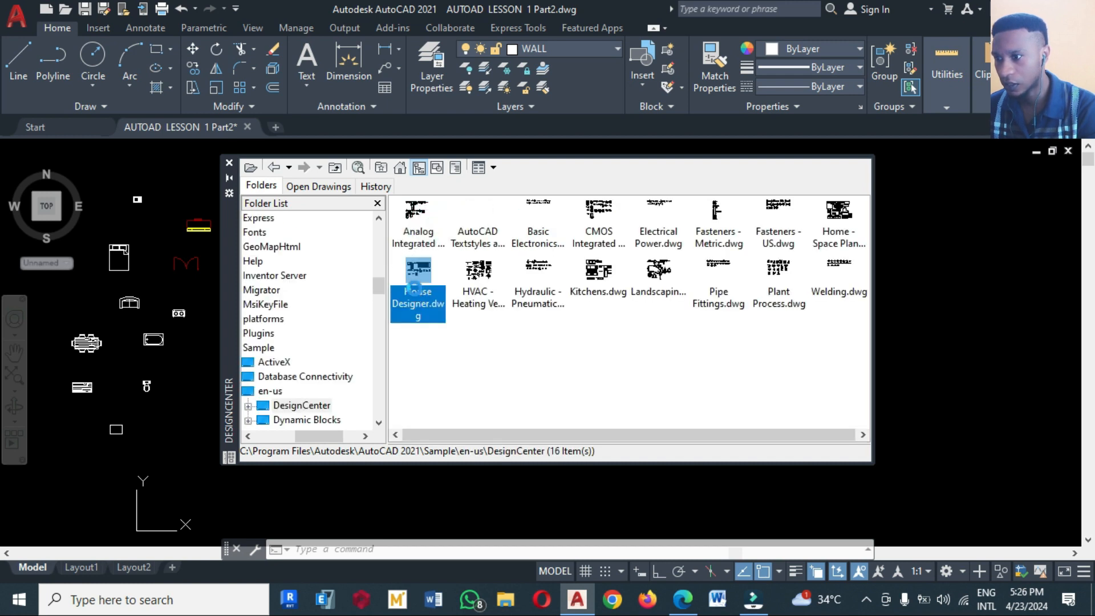
{"action": "double_click", "coordinate": [418, 269]}
{"action": "double_click", "coordinate": [418, 230]}
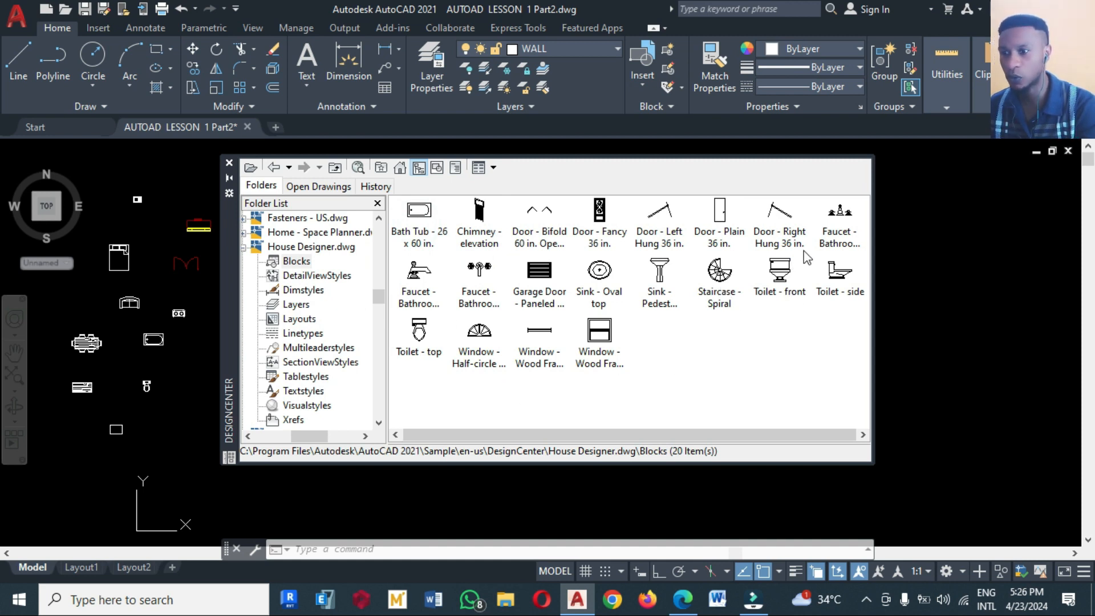
{"action": "left_click", "coordinate": [229, 163]}
{"action": "scroll", "coordinate": [735, 270], "scroll_direction": "down", "scroll_amount": 1}
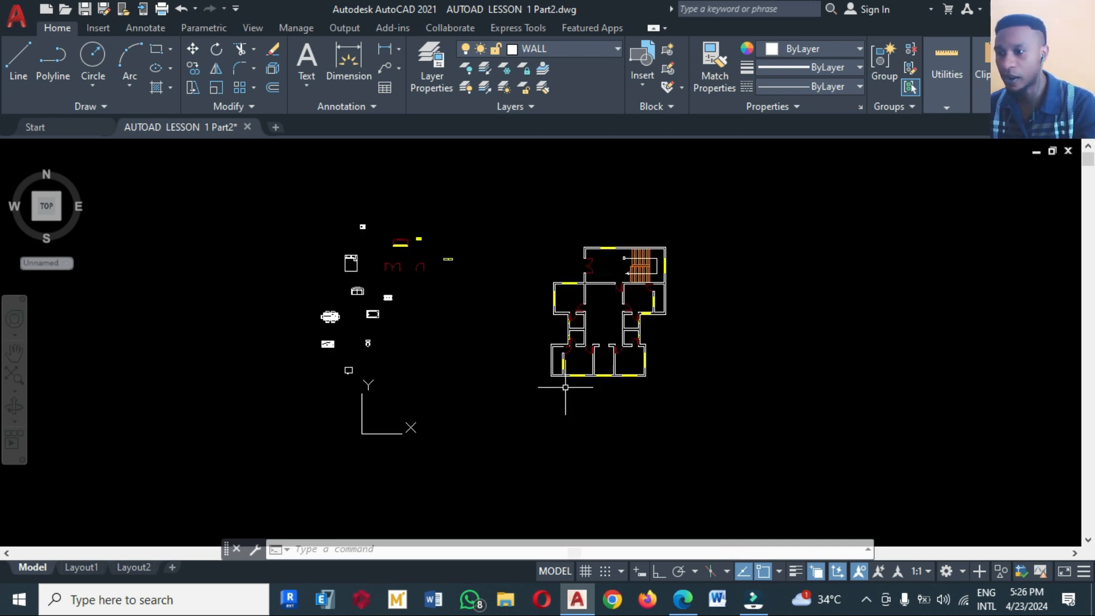
{"action": "scroll", "coordinate": [538, 395], "scroll_direction": "up", "scroll_amount": 1}
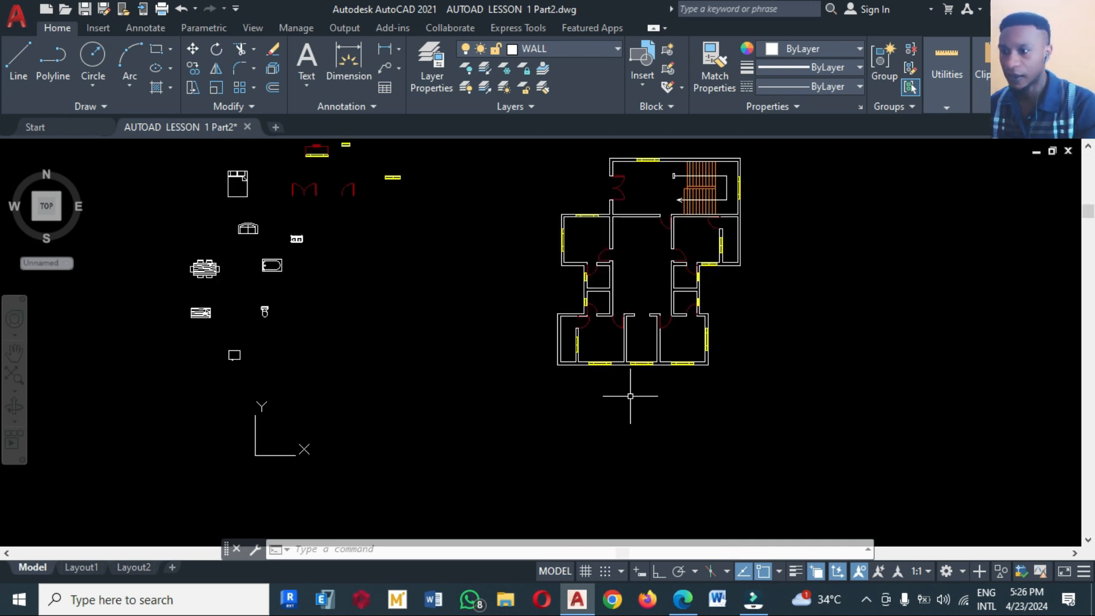
{"action": "scroll", "coordinate": [699, 291], "scroll_direction": "up", "scroll_amount": 2}
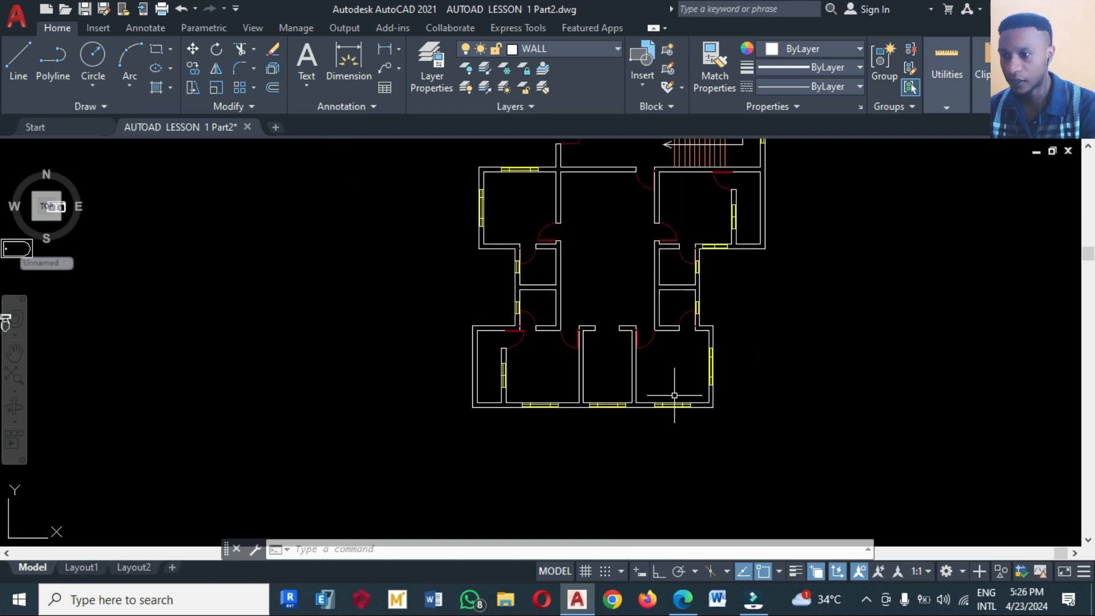
{"action": "scroll", "coordinate": [674, 395], "scroll_direction": "down", "scroll_amount": 2}
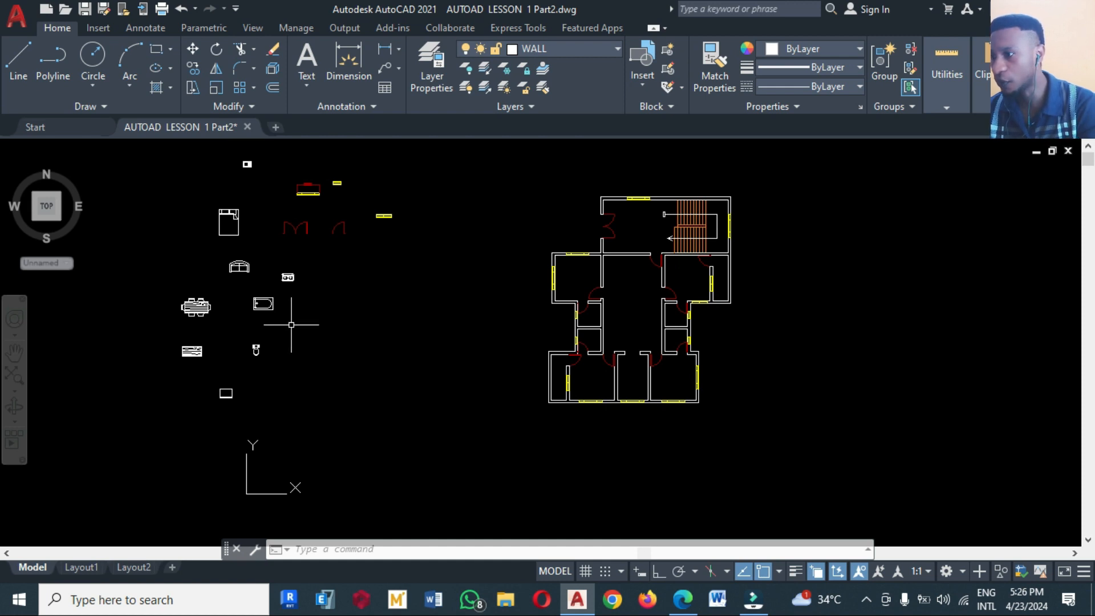
{"action": "type", "text": "m"}
{"action": "key", "text": "Return"}
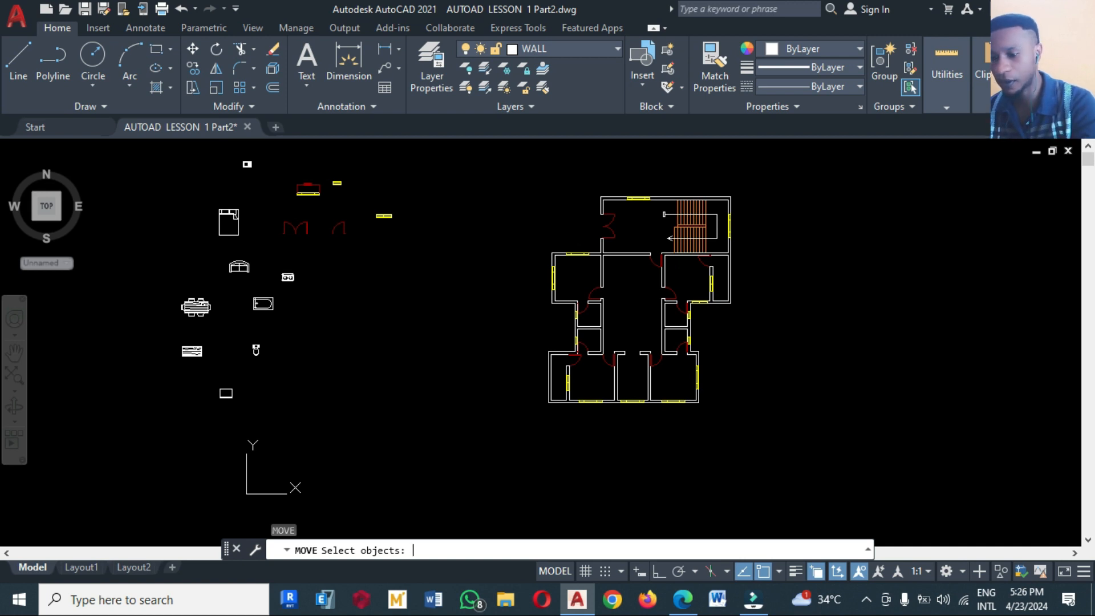
{"action": "key", "text": "Escape"}
Step: Copy the queen bed from the loose blocks into the plan's lower-right bedroom, with object snap off
{"action": "type", "text": "co"}
{"action": "key", "text": "Return"}
{"action": "left_click", "coordinate": [216, 201]}
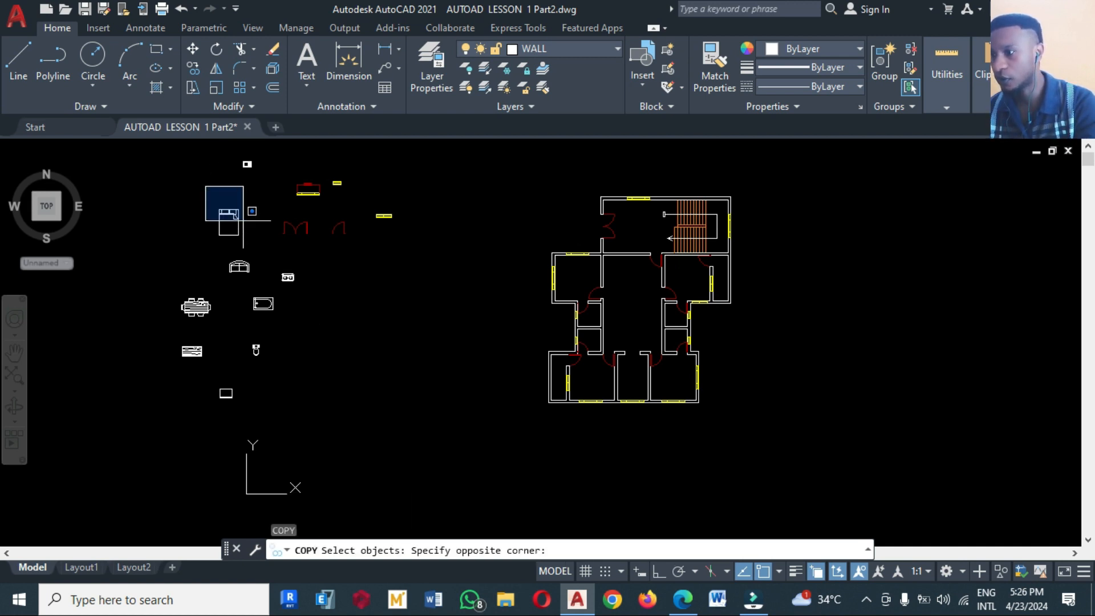
{"action": "left_click", "coordinate": [255, 249]}
{"action": "key", "text": "Return"}
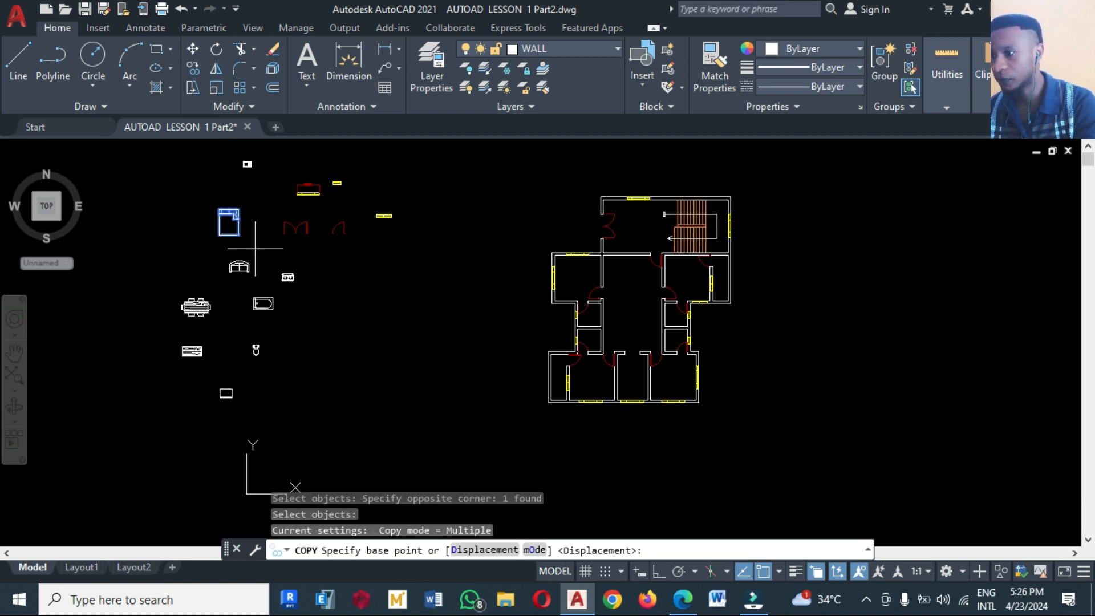
{"action": "left_click", "coordinate": [220, 221]}
{"action": "key", "text": "F3"}
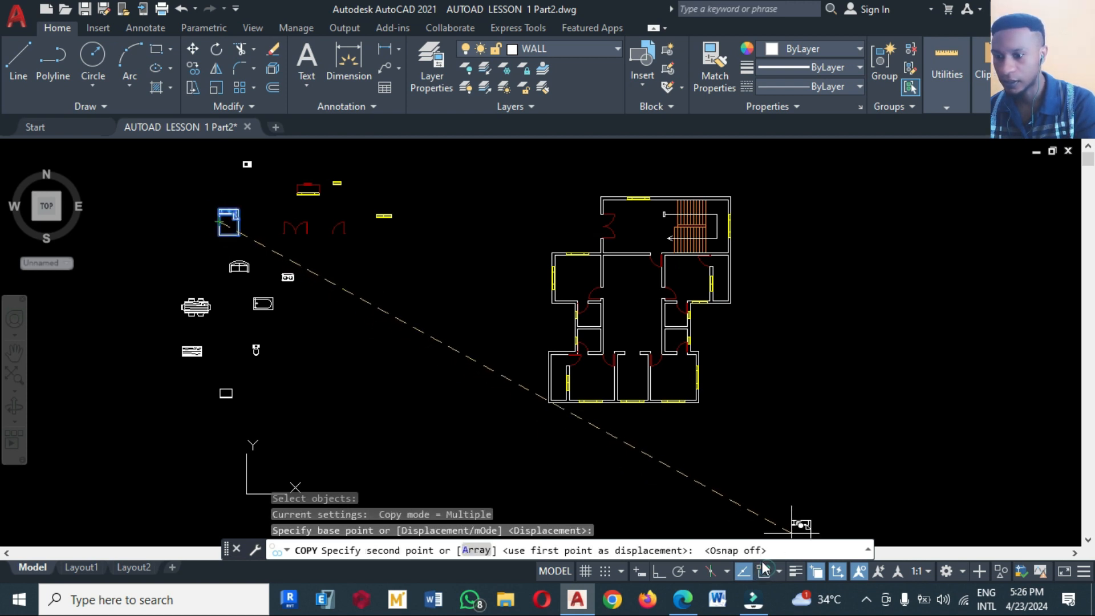
{"action": "scroll", "coordinate": [608, 342], "scroll_direction": "up", "scroll_amount": 2}
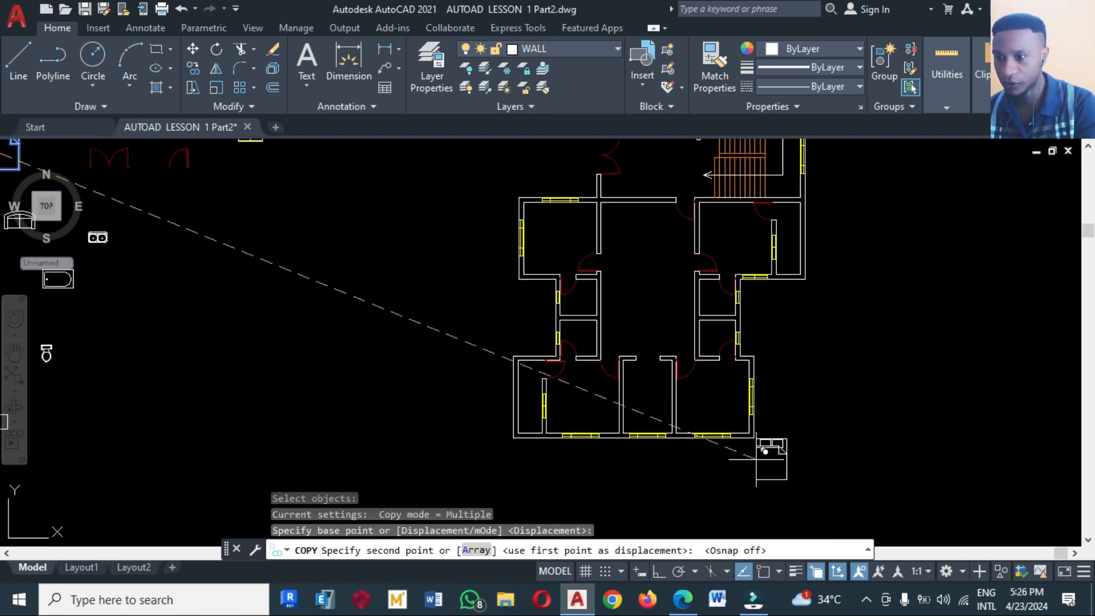
{"action": "scroll", "coordinate": [759, 451], "scroll_direction": "up", "scroll_amount": 1}
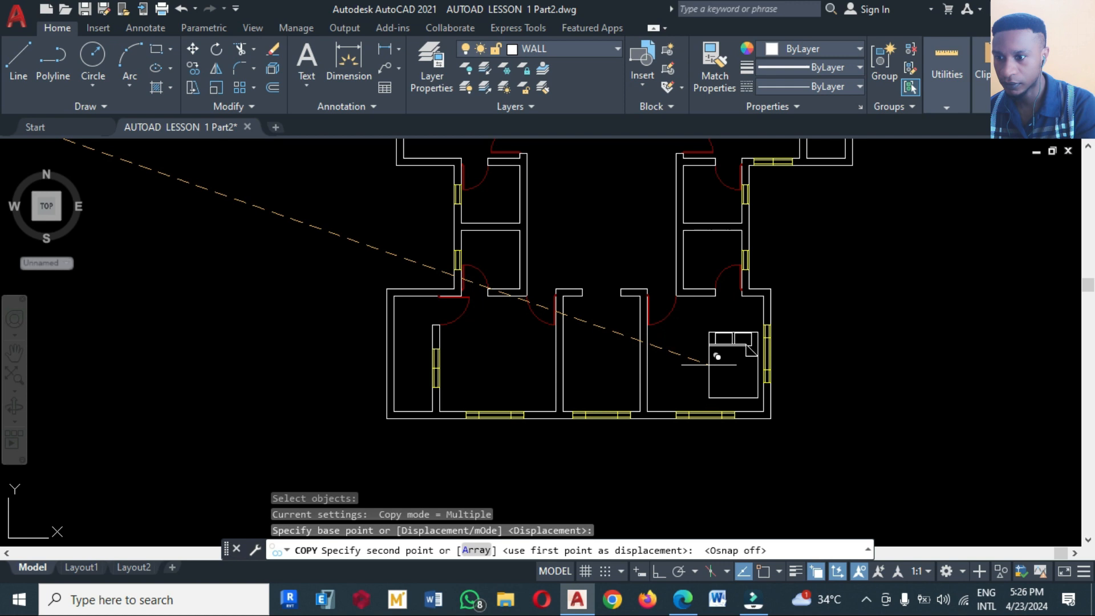
{"action": "left_click", "coordinate": [709, 364]}
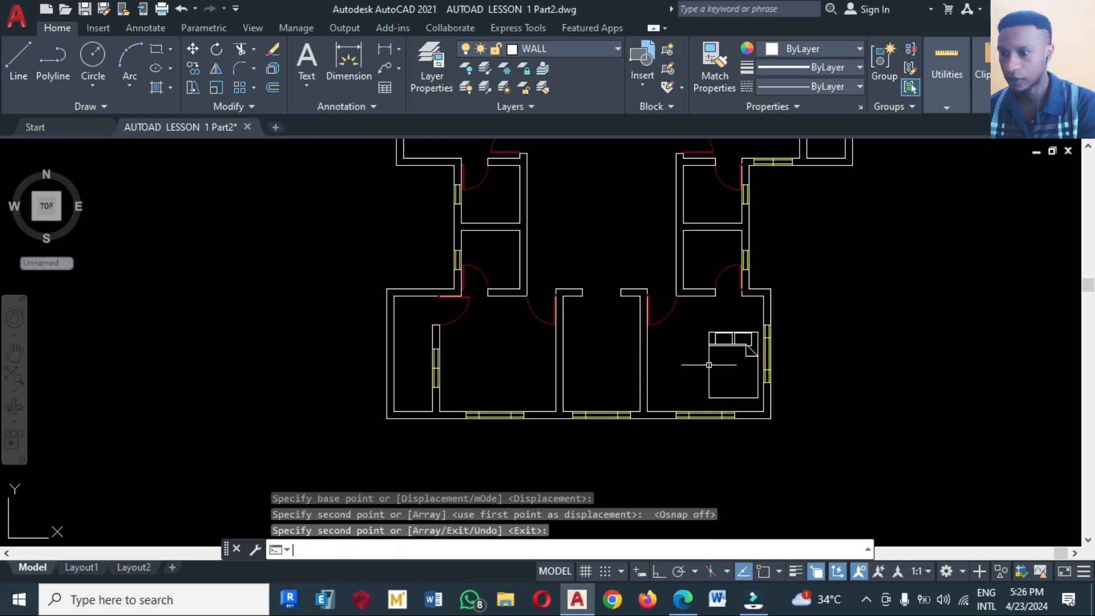
Step: Rotate the copied bed 180 degrees with Ortho on, so its pillows face the bottom wall
{"action": "key", "text": "BackSpace"}
{"action": "key", "text": "Return"}
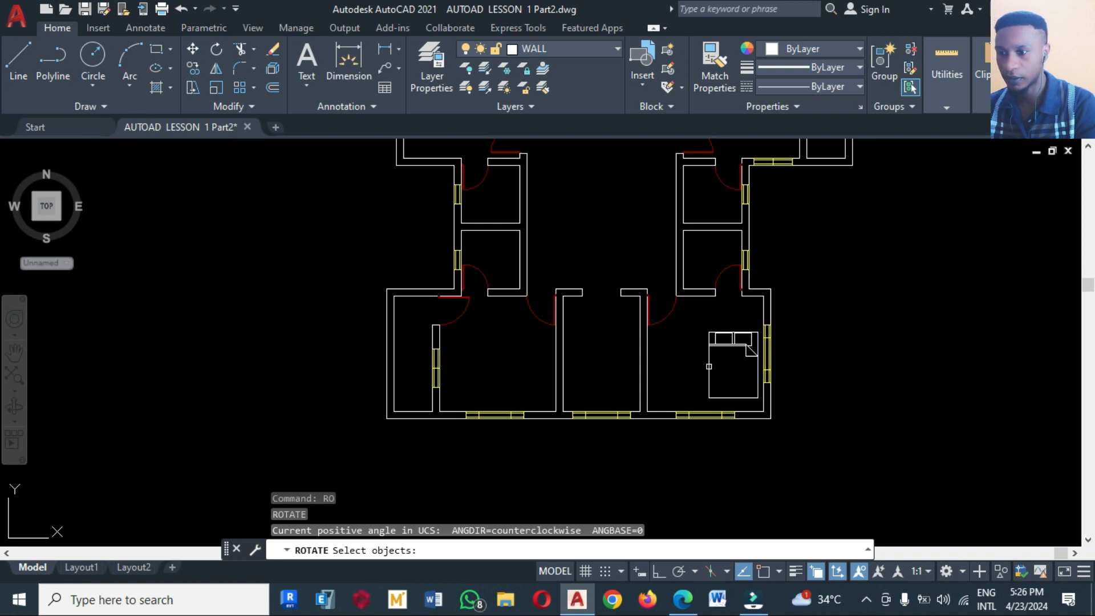
{"action": "left_click", "coordinate": [708, 366]}
{"action": "key", "text": "Return"}
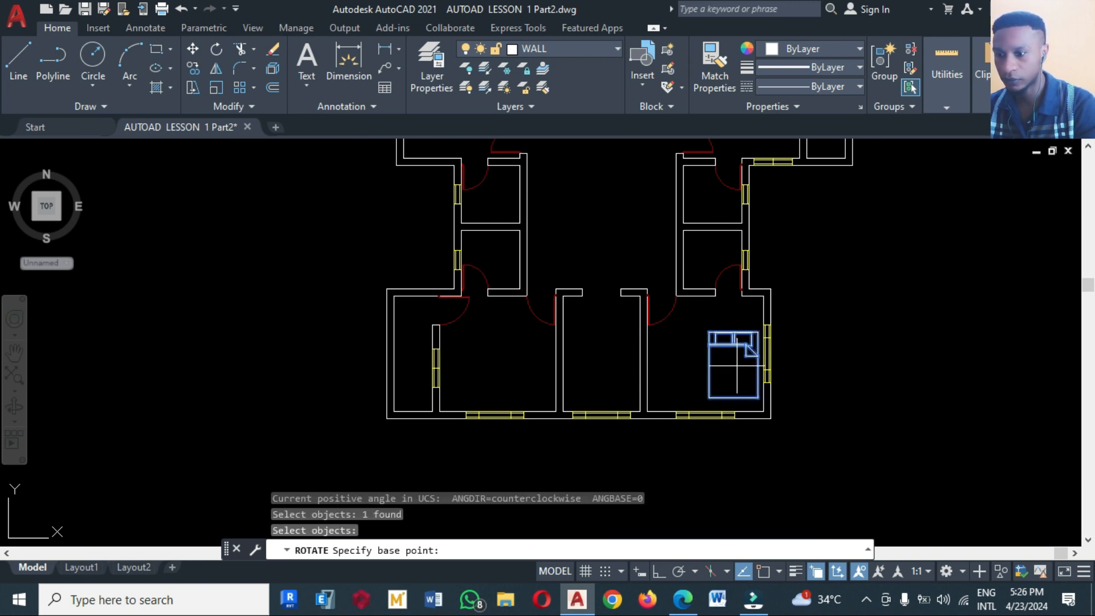
{"action": "left_click", "coordinate": [659, 570]}
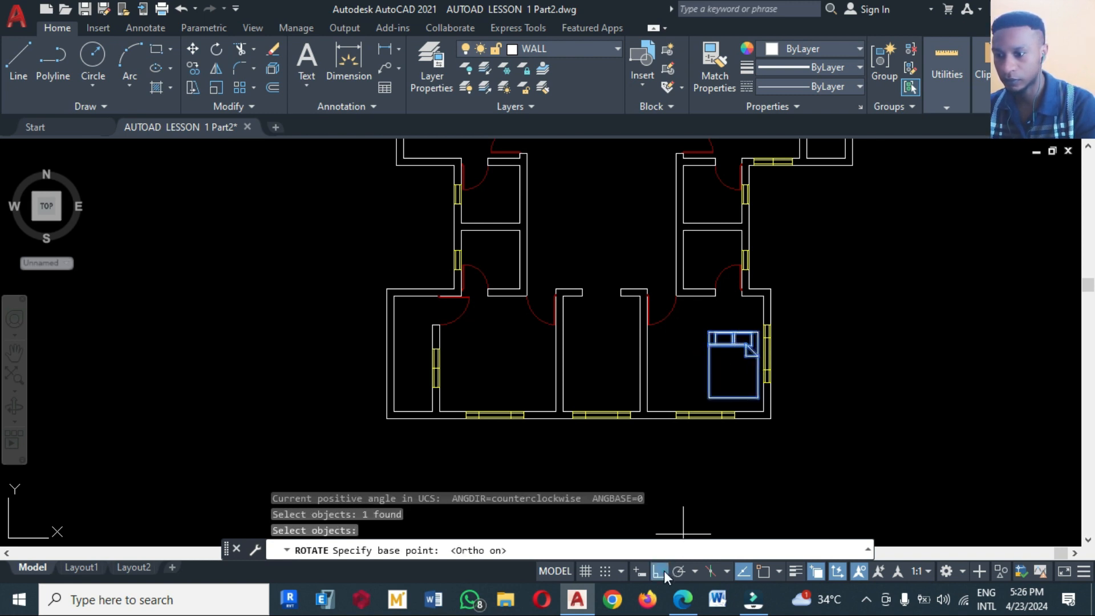
{"action": "left_click", "coordinate": [746, 386]}
{"action": "left_click", "coordinate": [706, 365]}
{"action": "key", "text": "Return"}
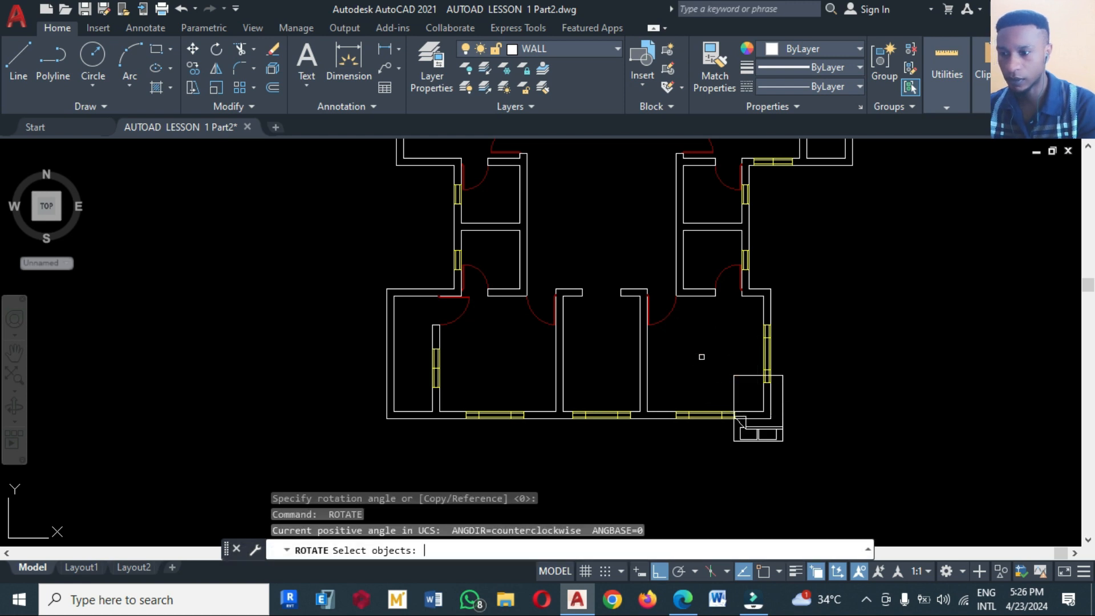
{"action": "key", "text": "Escape"}
Step: Move the rotated bed into the lower-right corner of its bedroom, with Ortho off
{"action": "type", "text": "m"}
{"action": "key", "text": "Return"}
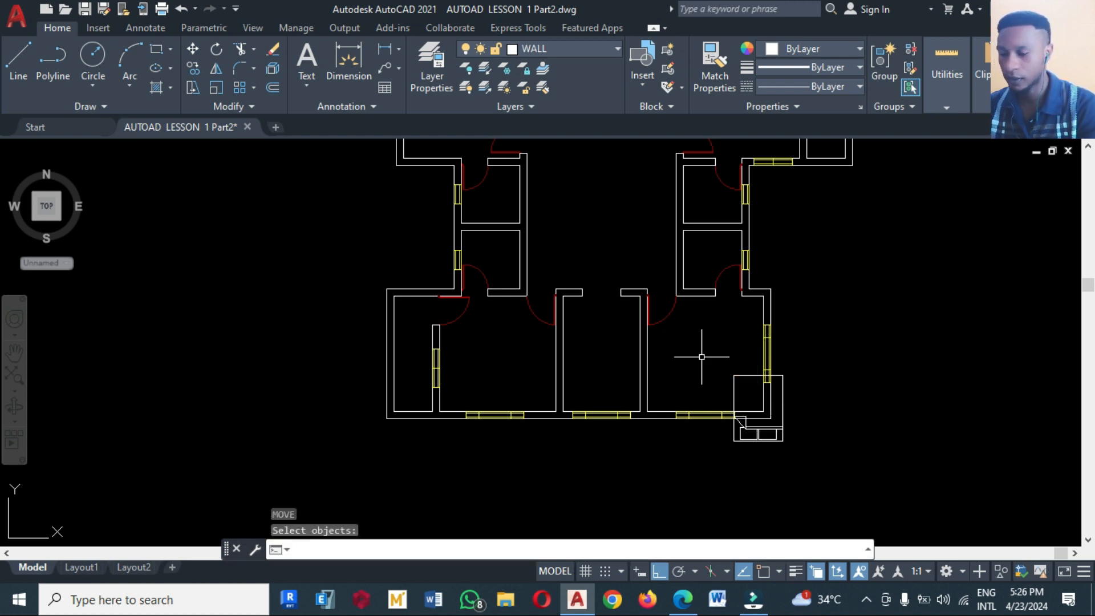
{"action": "left_click", "coordinate": [736, 377]}
{"action": "left_click", "coordinate": [735, 387]}
{"action": "left_click", "coordinate": [741, 393]}
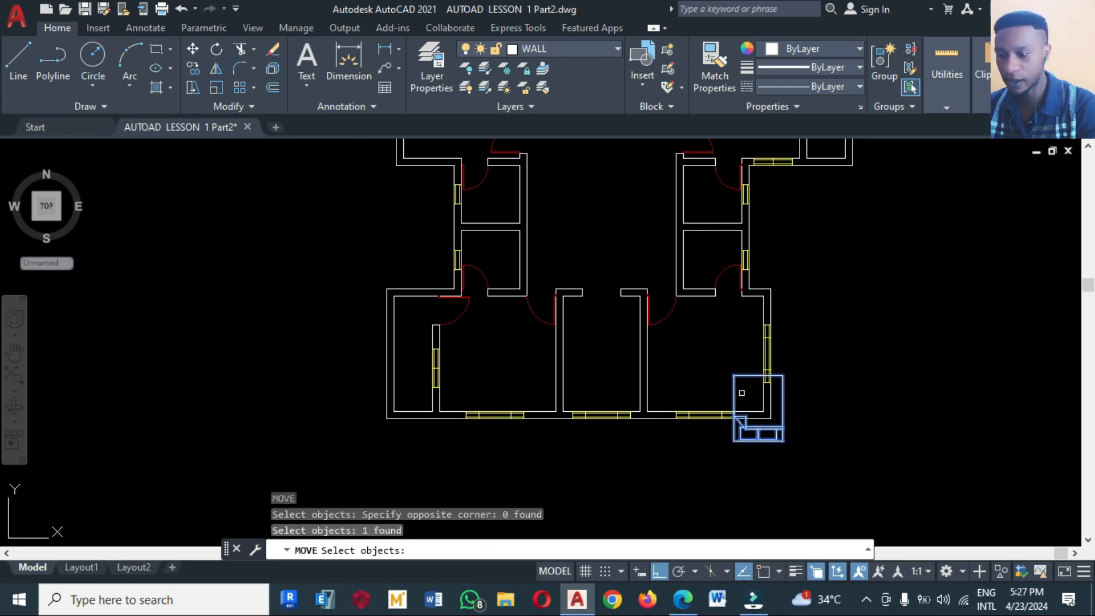
{"action": "key", "text": "Return"}
{"action": "left_click", "coordinate": [744, 395]}
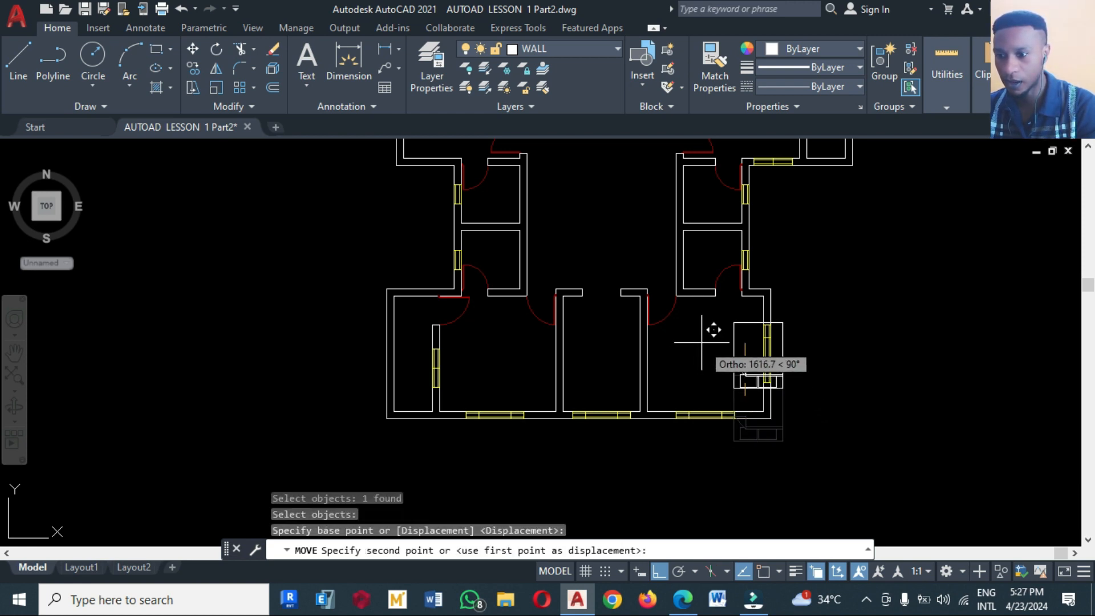
{"action": "left_click", "coordinate": [657, 571]}
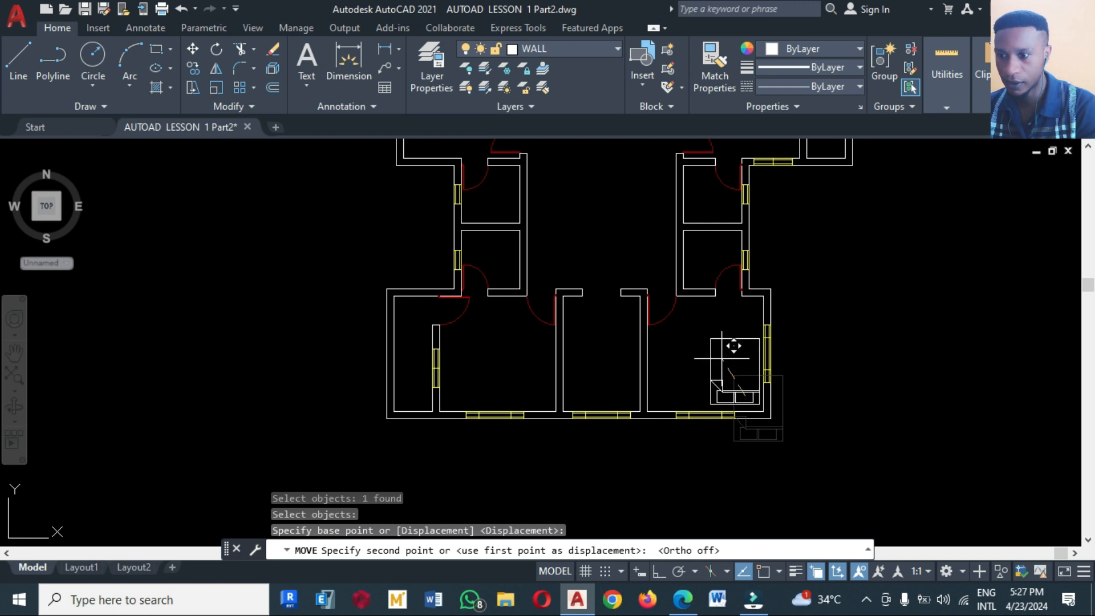
{"action": "left_click", "coordinate": [723, 362]}
Step: Move the dining set from the loose blocks into the lower part of the plan's central hall
{"action": "scroll", "coordinate": [799, 377], "scroll_direction": "down", "scroll_amount": 2}
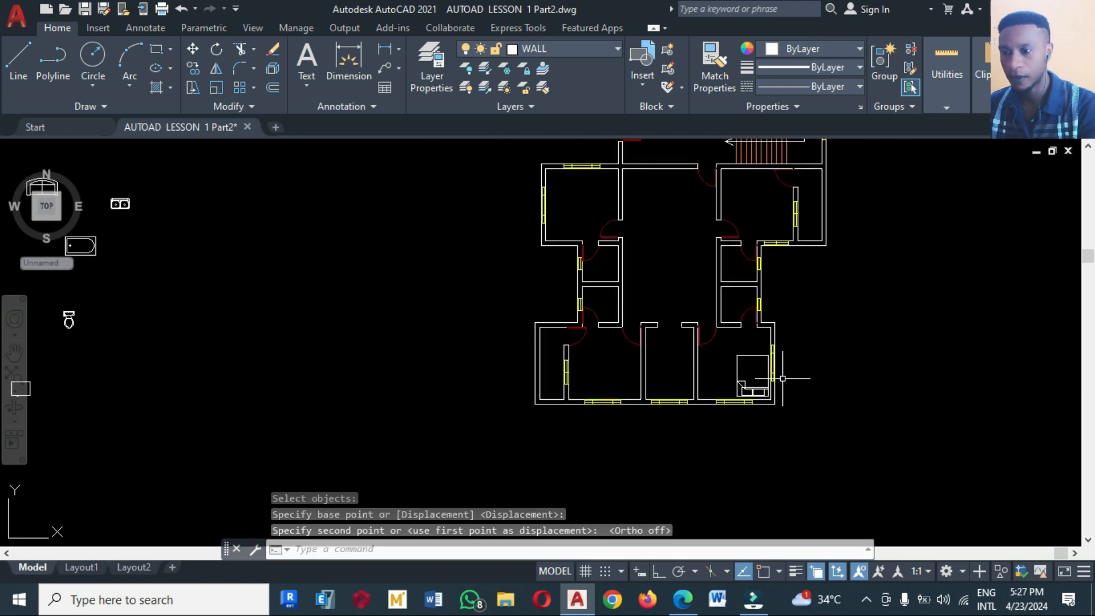
{"action": "scroll", "coordinate": [753, 388], "scroll_direction": "down", "scroll_amount": 2}
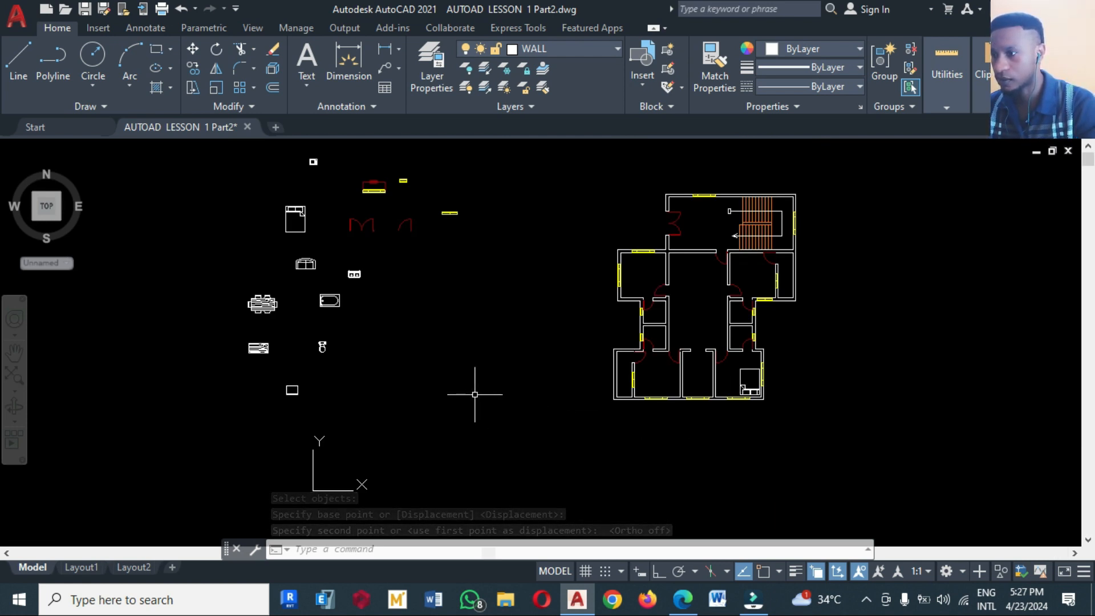
{"action": "type", "text": "m"}
{"action": "key", "text": "Return"}
{"action": "key", "text": "Escape"}
{"action": "key", "text": "Return"}
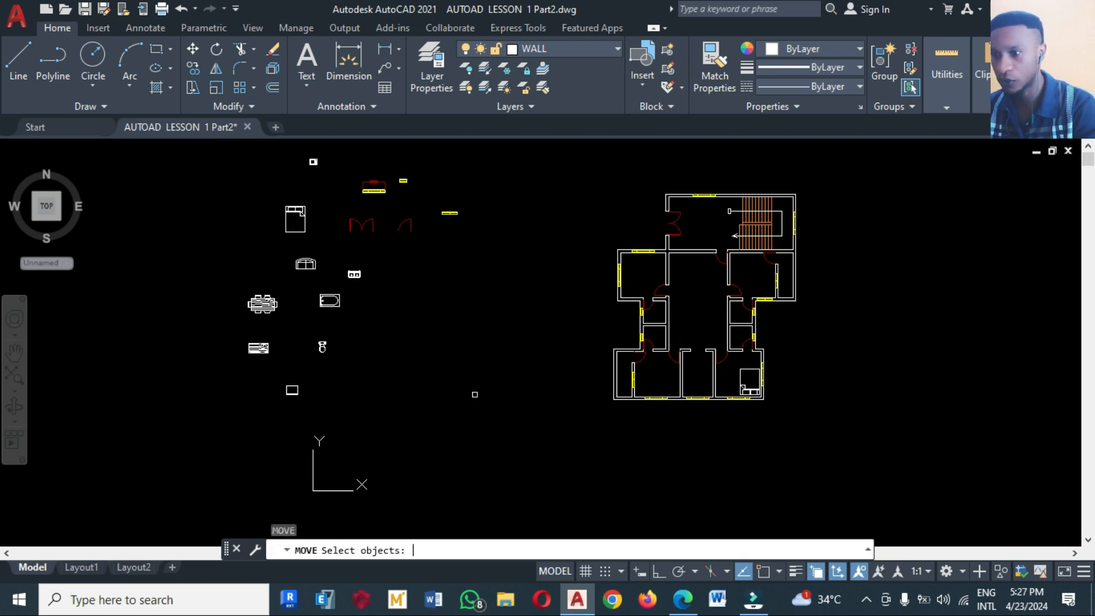
{"action": "left_click", "coordinate": [230, 275]}
{"action": "left_click", "coordinate": [317, 345]}
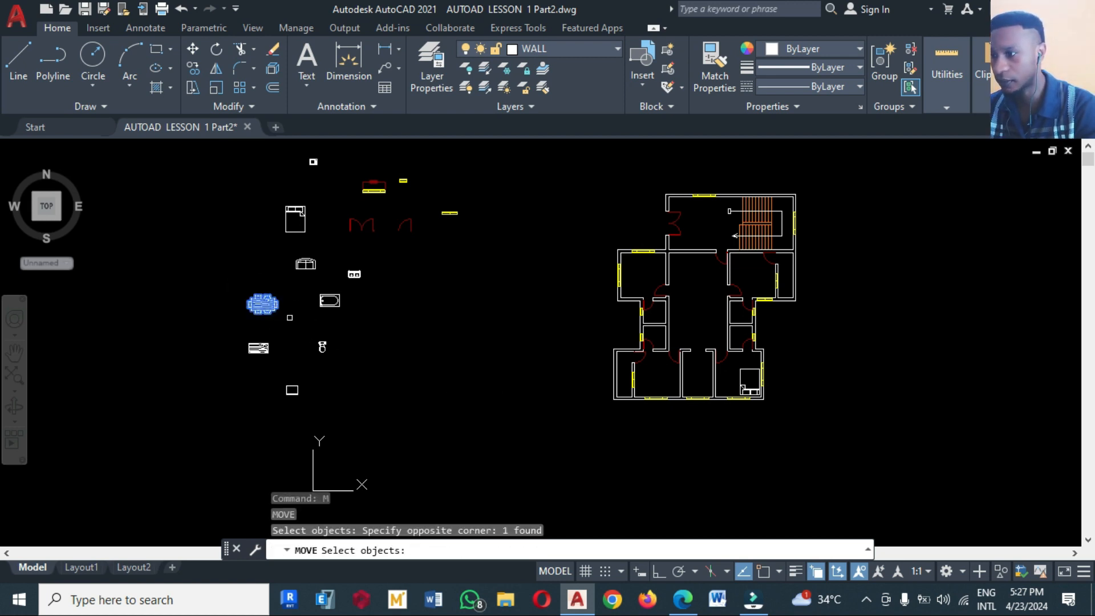
{"action": "key", "text": "Return"}
{"action": "left_click", "coordinate": [276, 313]}
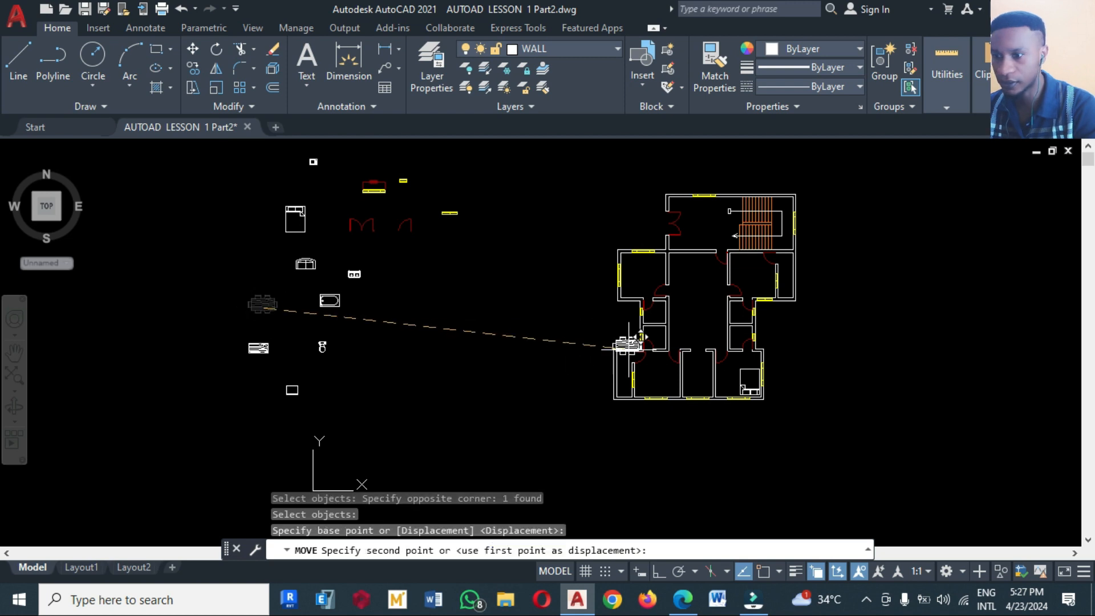
{"action": "scroll", "coordinate": [687, 342], "scroll_direction": "up", "scroll_amount": 4}
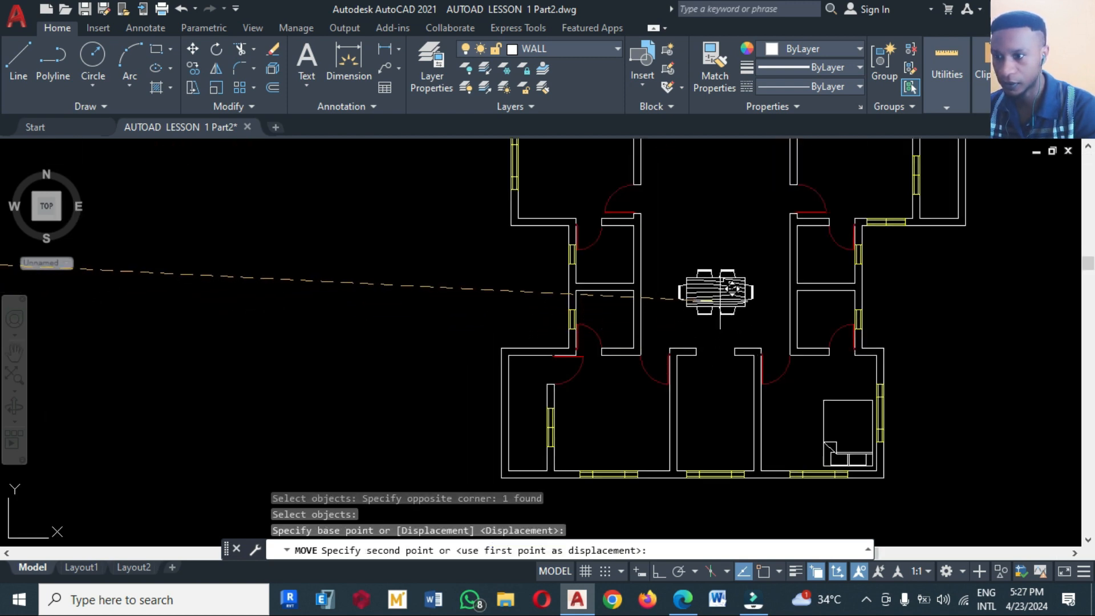
{"action": "left_click", "coordinate": [734, 288]}
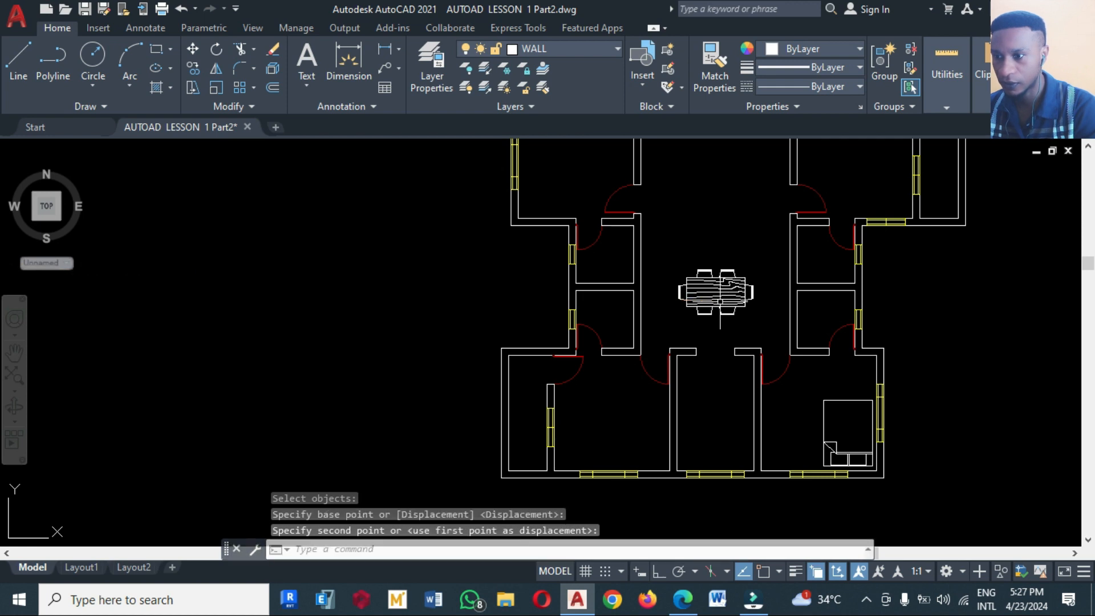
Step: Move the sofa from the loose blocks into the upper part of the plan's central hall
{"action": "scroll", "coordinate": [730, 351], "scroll_direction": "down", "scroll_amount": 4}
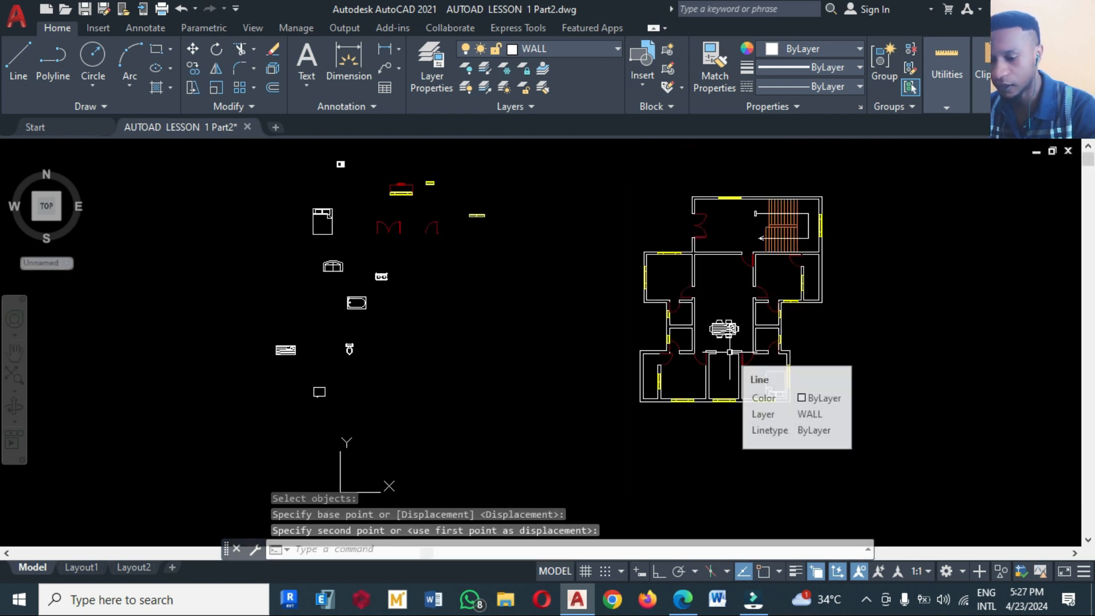
{"action": "key", "text": "Return"}
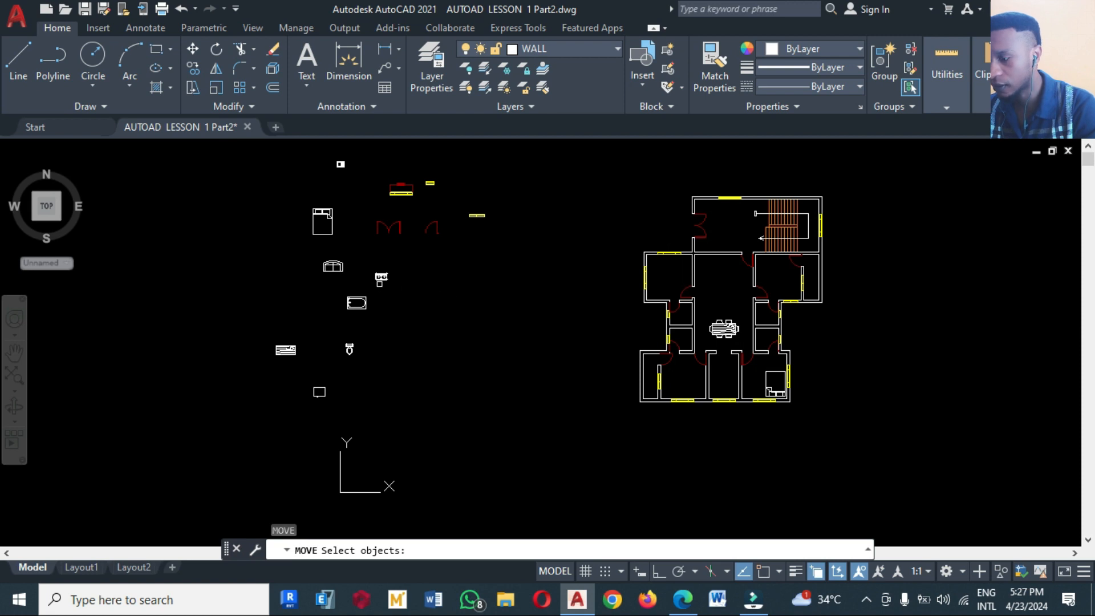
{"action": "key", "text": "Escape"}
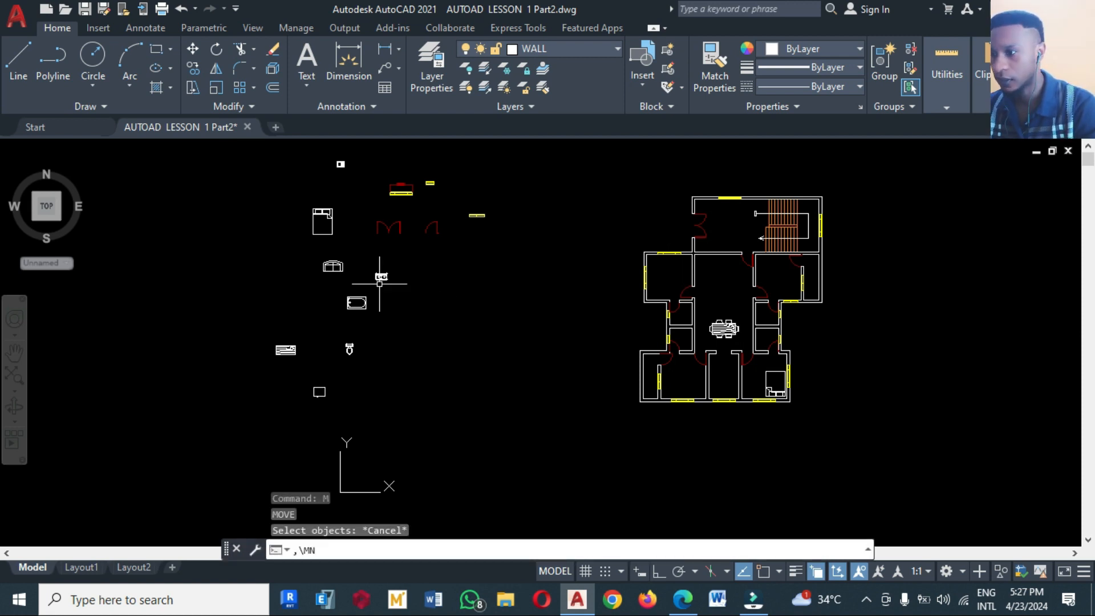
{"action": "key", "text": "Return"}
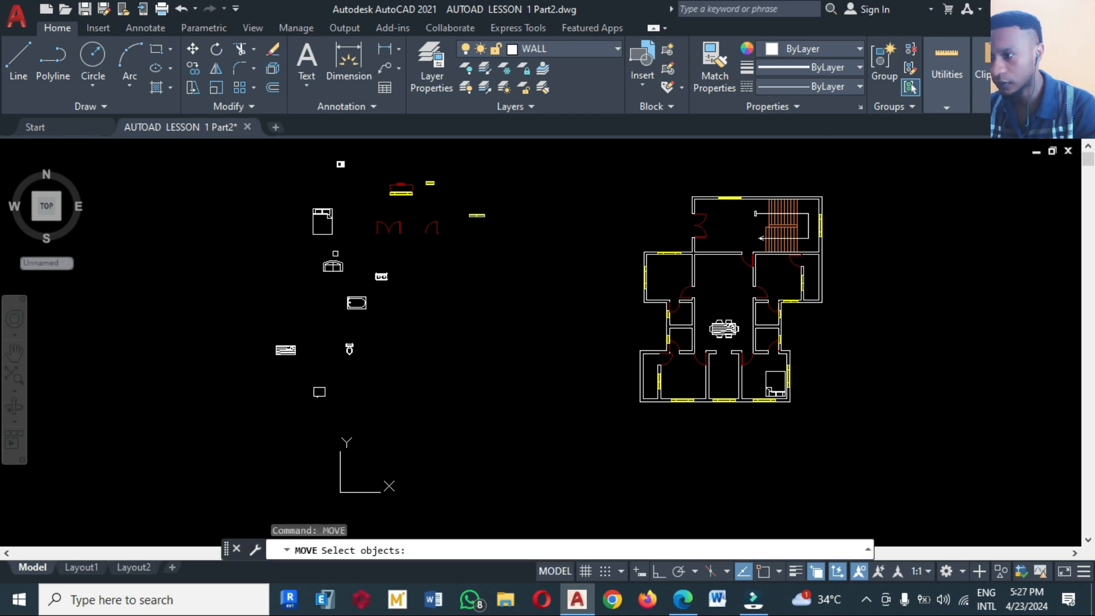
{"action": "left_click", "coordinate": [330, 264]}
{"action": "key", "text": "Return"}
{"action": "left_click", "coordinate": [330, 267]}
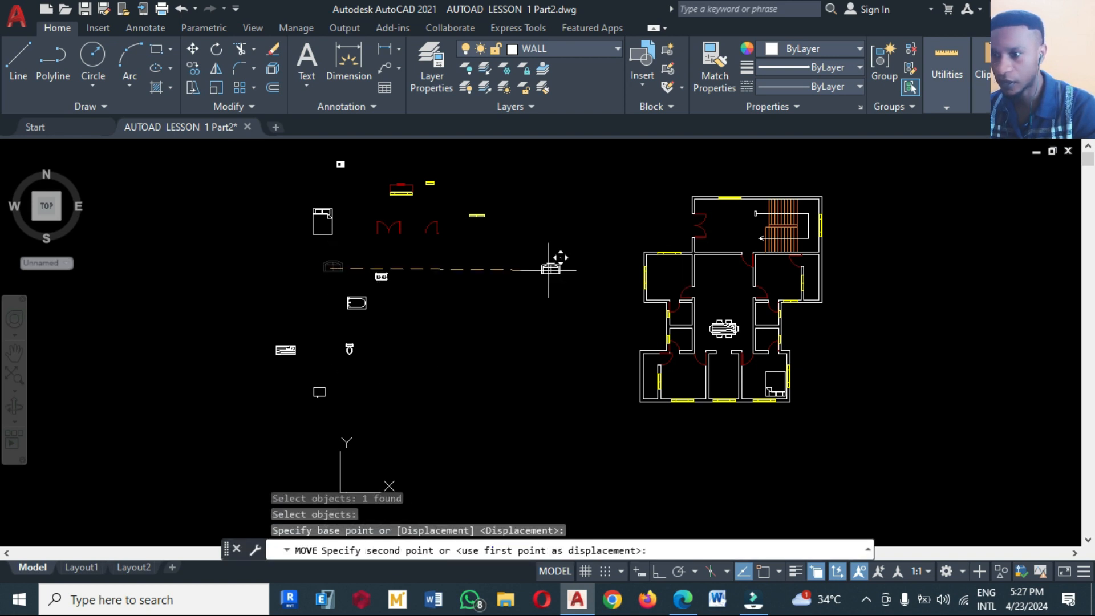
{"action": "scroll", "coordinate": [762, 297], "scroll_direction": "up", "scroll_amount": 2}
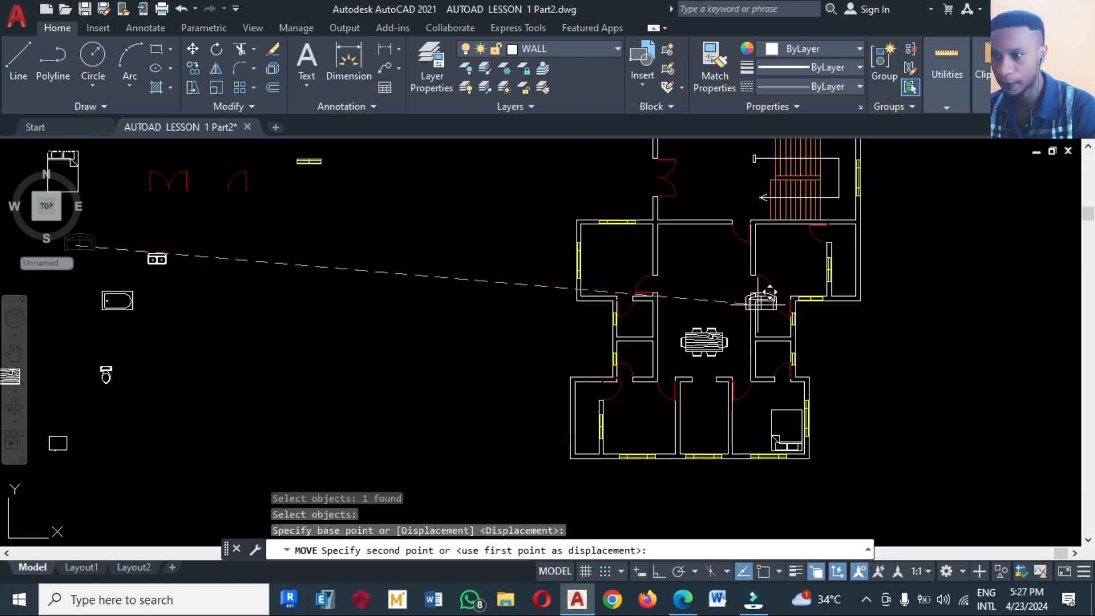
{"action": "left_click", "coordinate": [696, 248]}
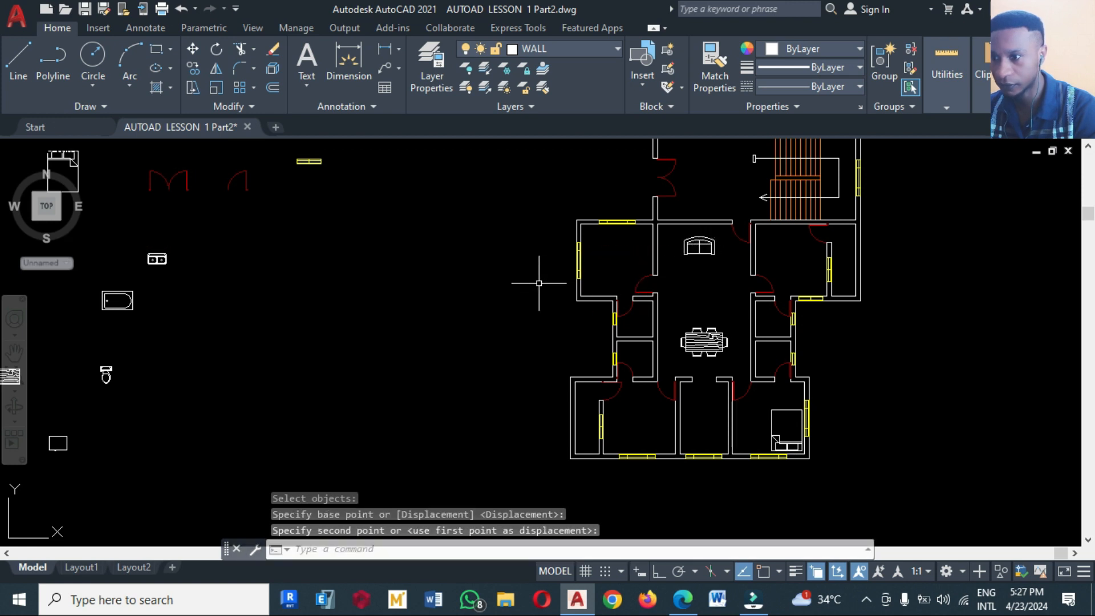
Step: Copy the hall sofa to the space between it and the dining set
{"action": "type", "text": "co"}
{"action": "key", "text": "Return"}
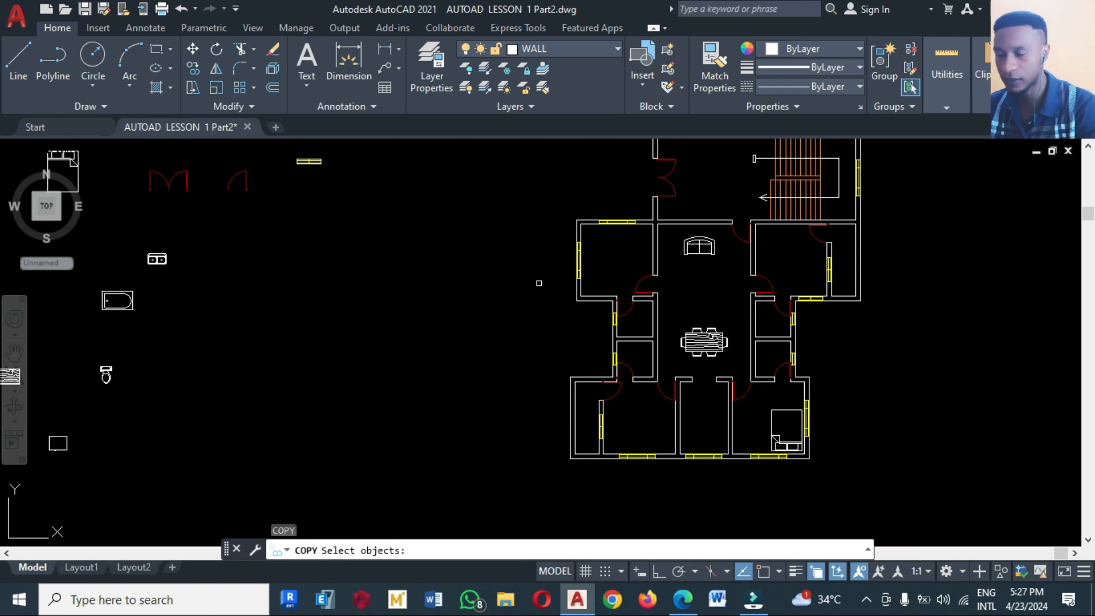
{"action": "left_click", "coordinate": [701, 246]}
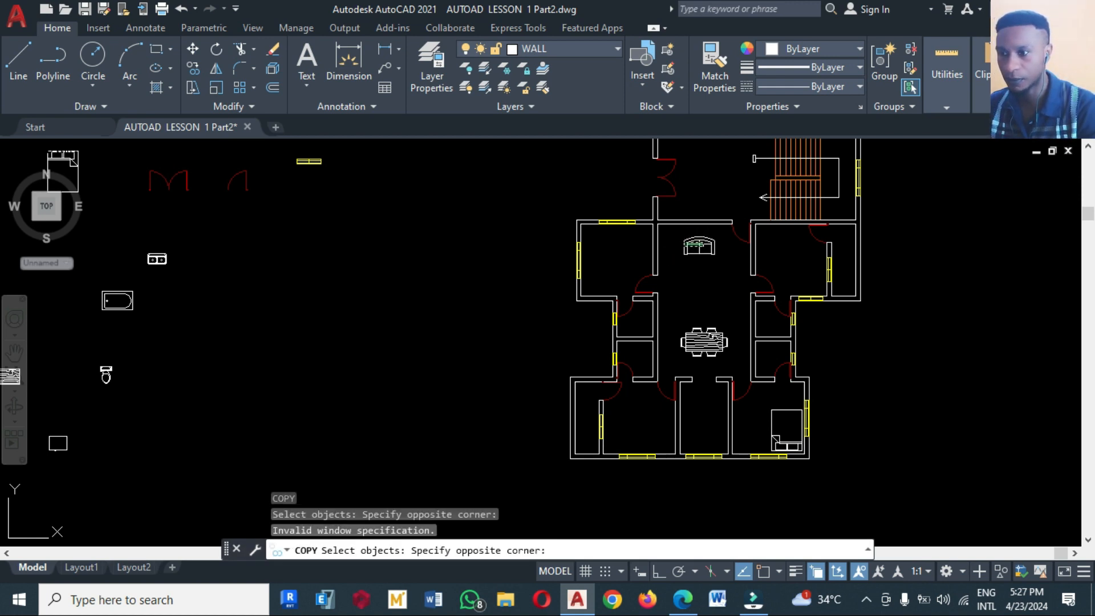
{"action": "left_click", "coordinate": [707, 254]}
{"action": "key", "text": "Return"}
{"action": "left_click", "coordinate": [699, 254]}
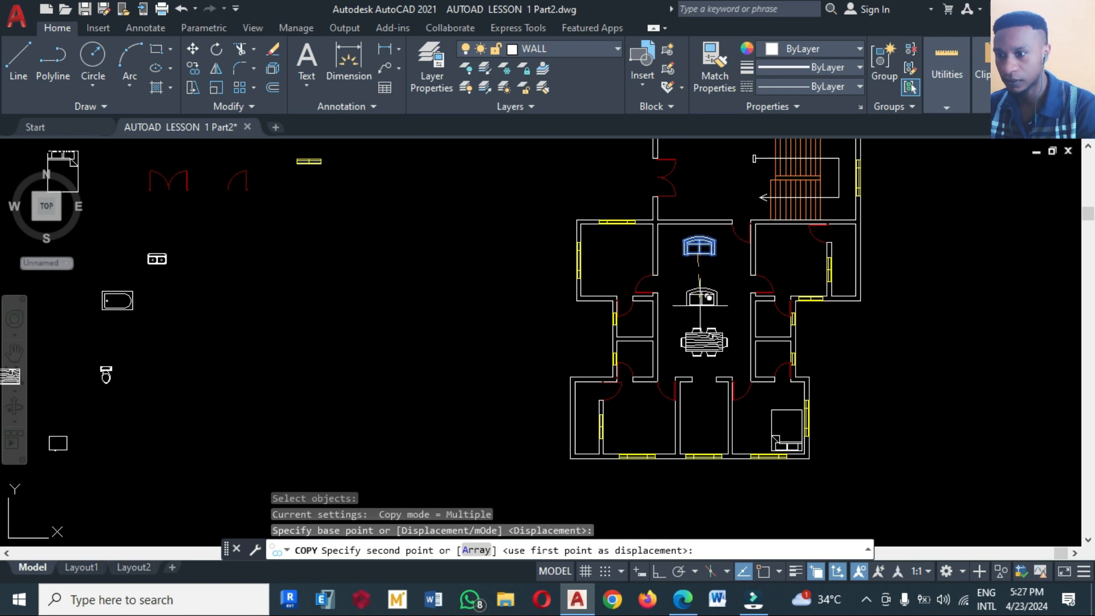
{"action": "left_click", "coordinate": [691, 302]}
{"action": "key", "text": "Escape"}
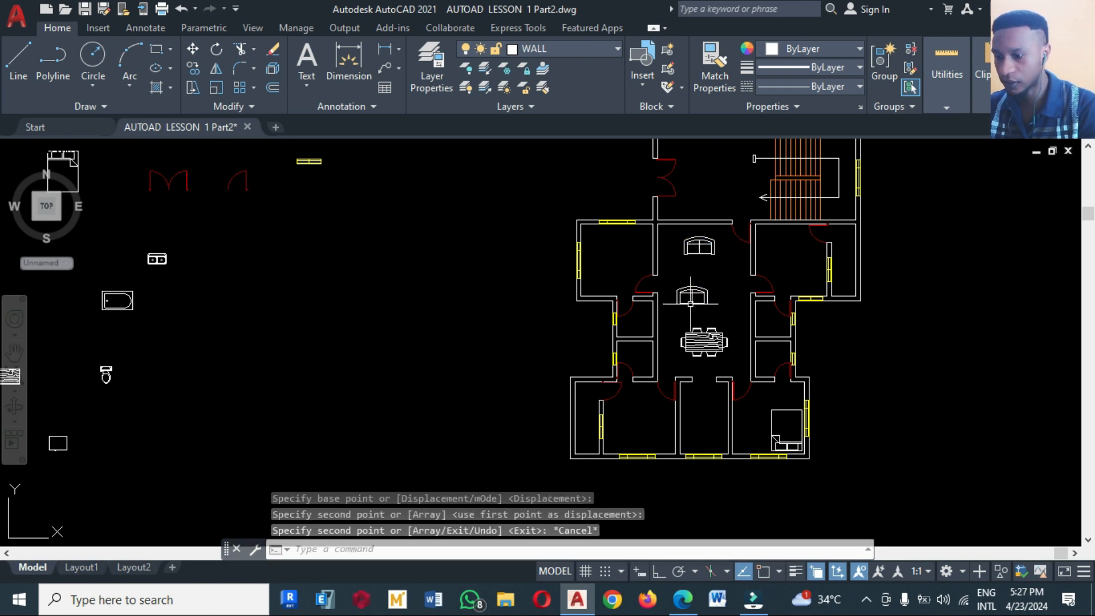
Step: Rotate the copied sofa 90 degrees clockwise with Ortho on, so its back faces the hall's right wall
{"action": "type", "text": "ro"}
{"action": "key", "text": "Return"}
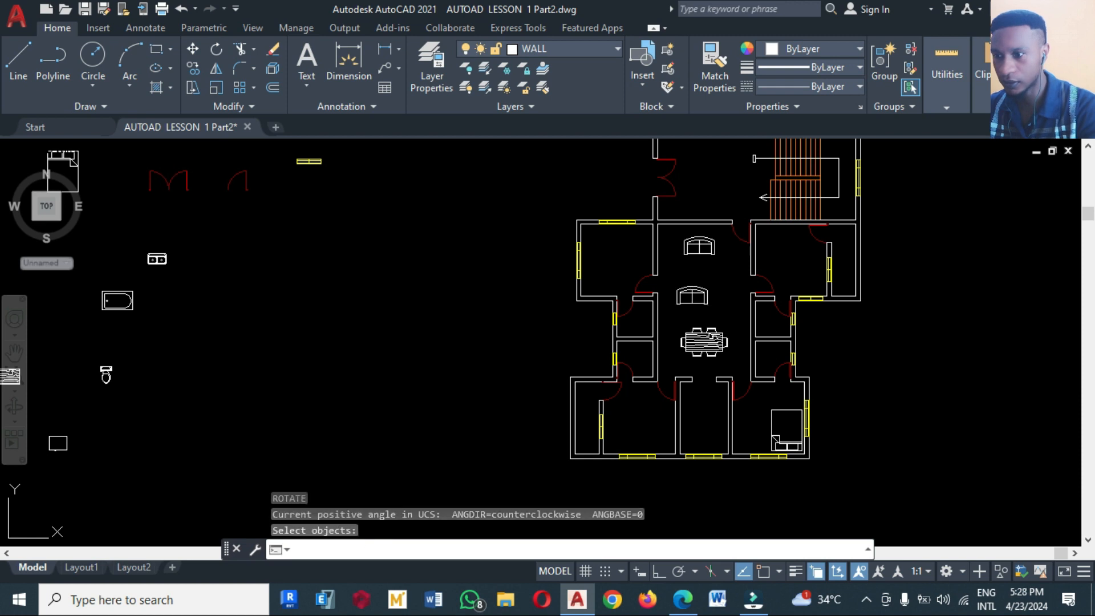
{"action": "left_click", "coordinate": [702, 294]}
{"action": "key", "text": "Return"}
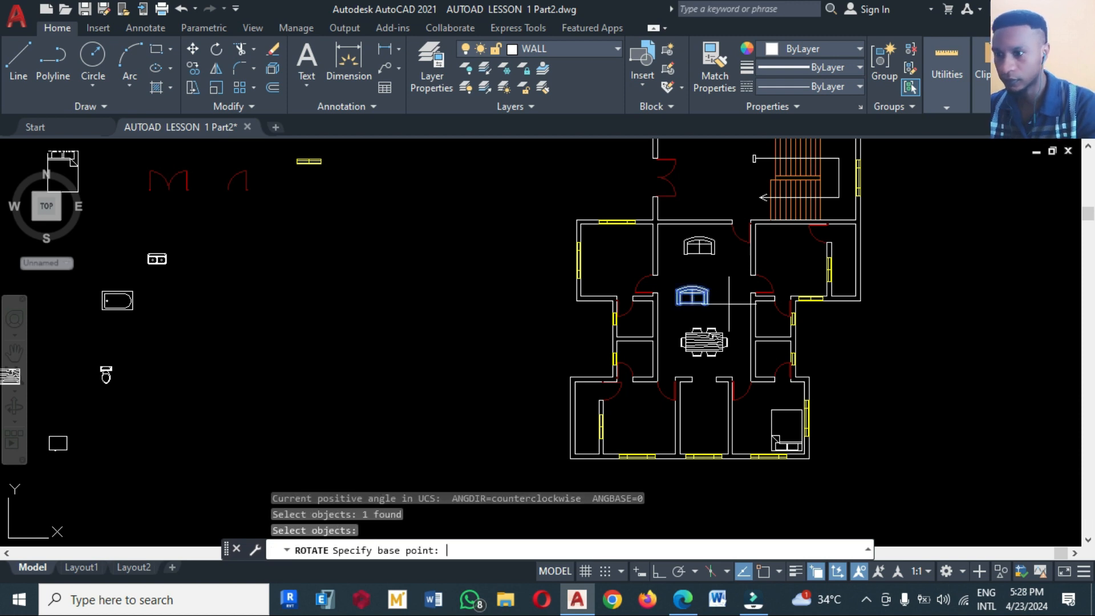
{"action": "left_click", "coordinate": [729, 306]}
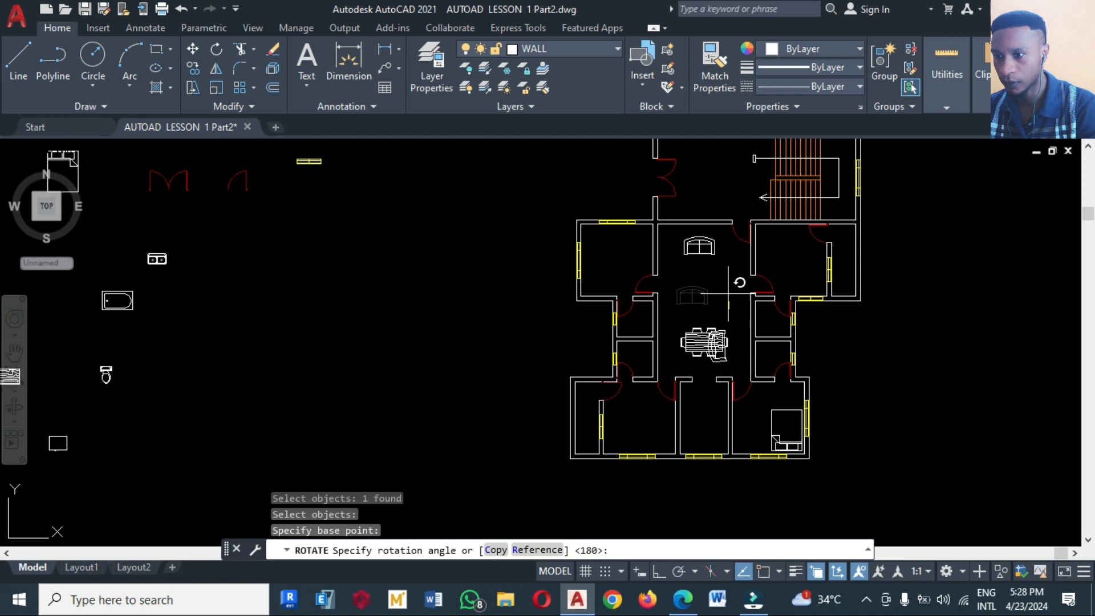
{"action": "left_click", "coordinate": [659, 570]}
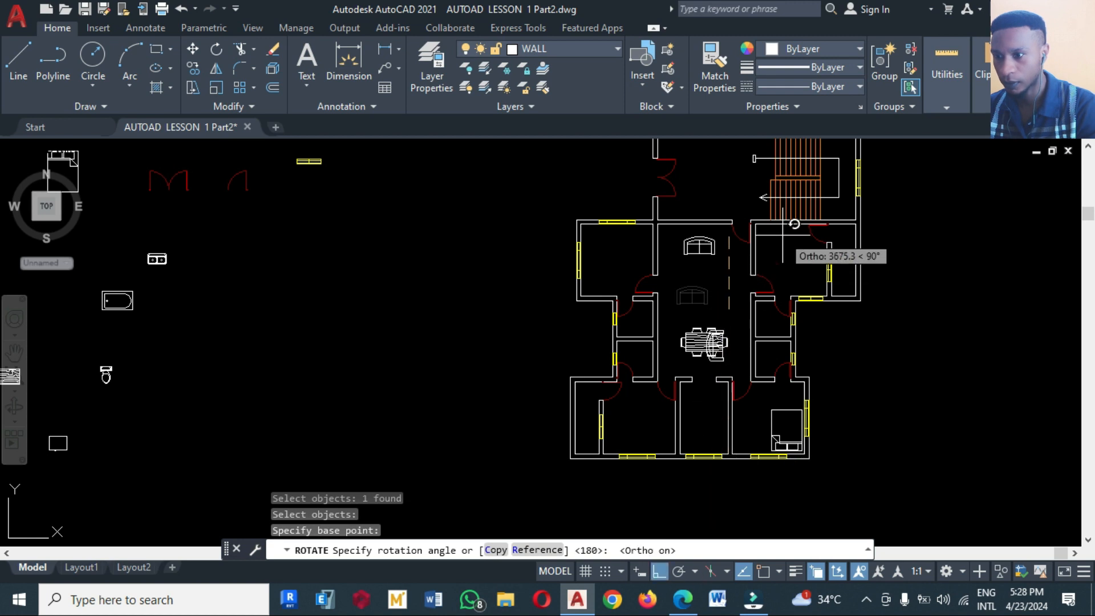
{"action": "left_click", "coordinate": [775, 362]}
Step: Move the rotated sofa horizontally away from the hall's right wall, and turn Ortho off
{"action": "type", "text": "M,"}
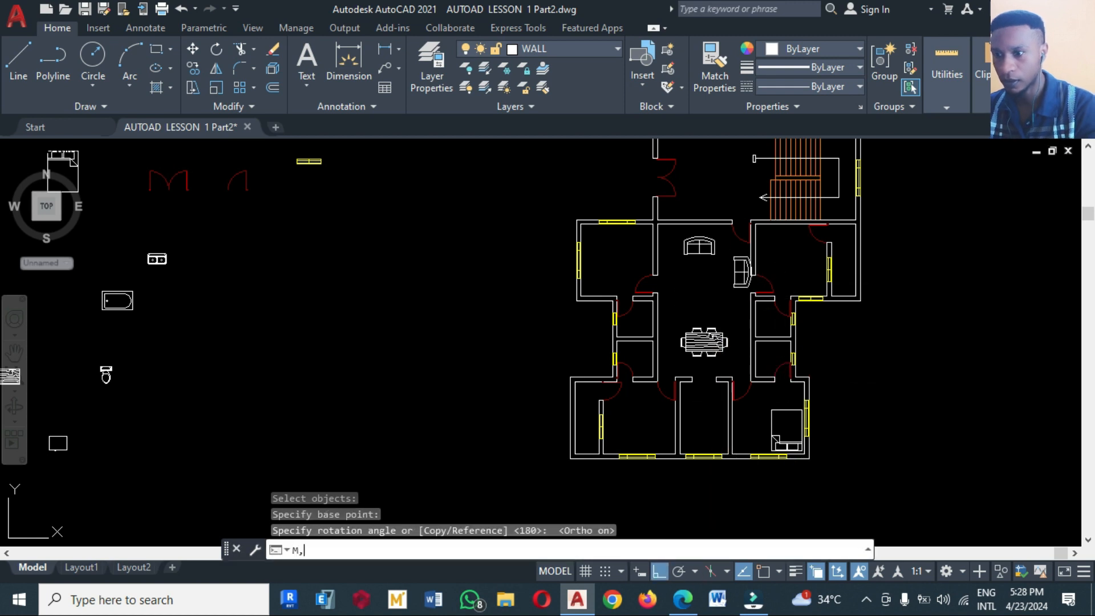
{"action": "key", "text": "Return"}
{"action": "type", "text": "m"}
{"action": "key", "text": "Return"}
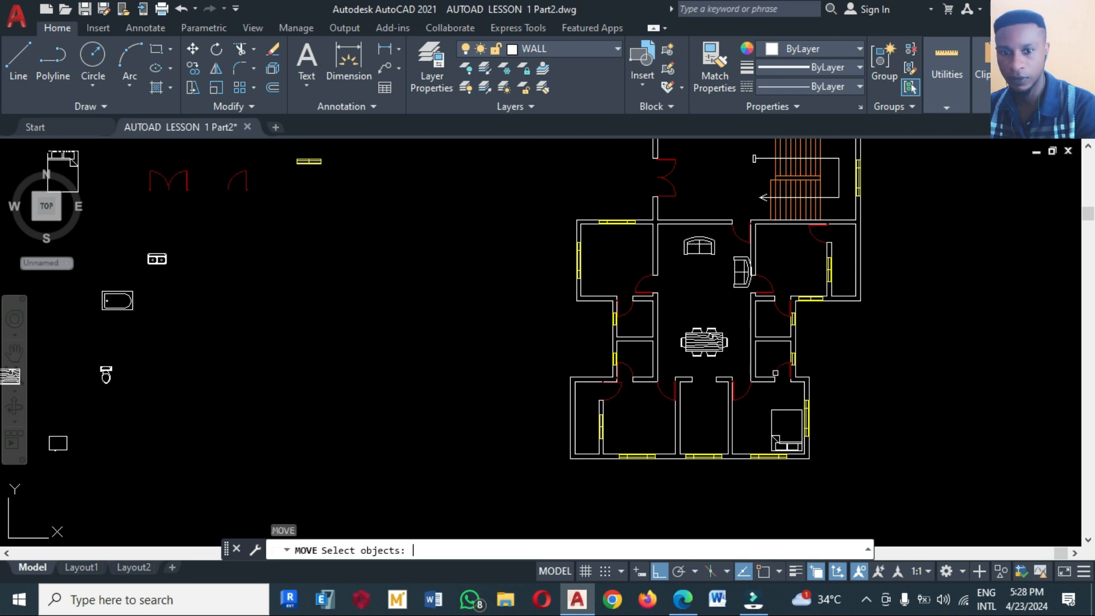
{"action": "left_click", "coordinate": [743, 271]}
{"action": "key", "text": "Return"}
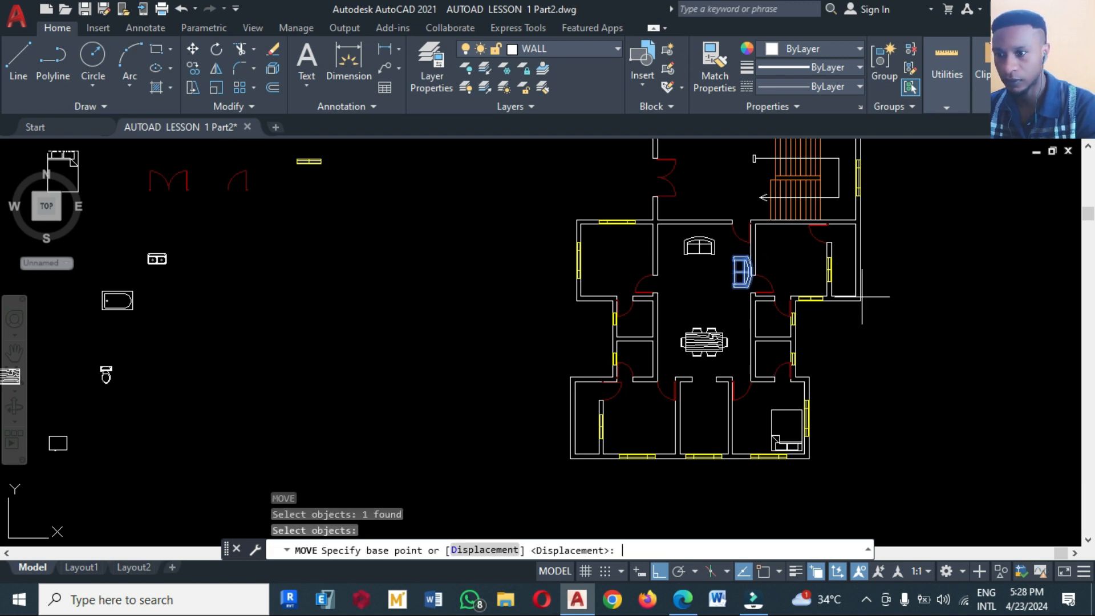
{"action": "left_click", "coordinate": [916, 361]}
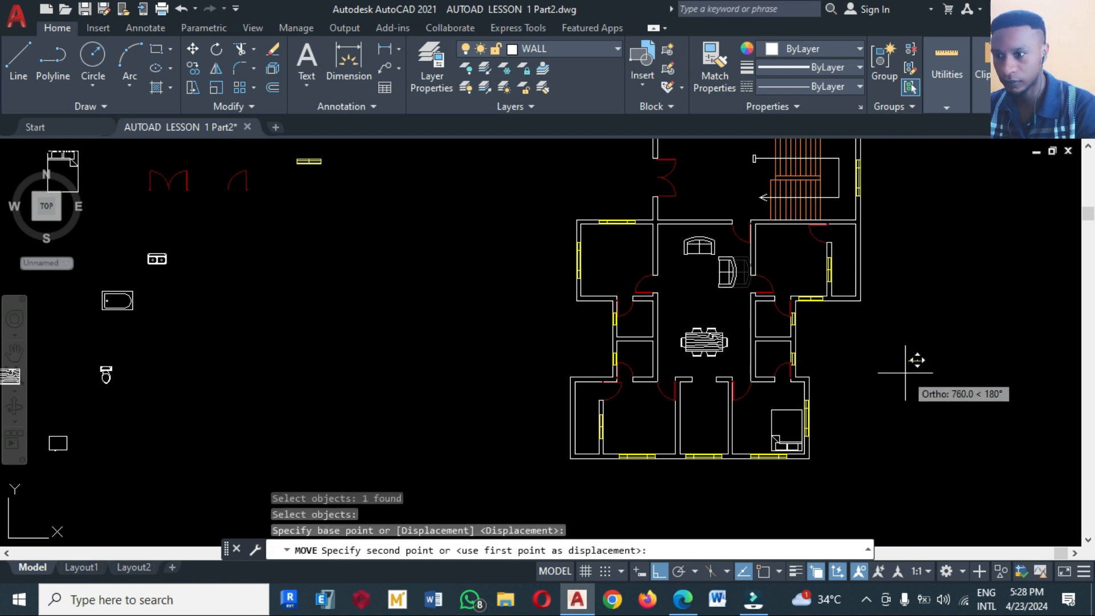
{"action": "left_click", "coordinate": [902, 377]}
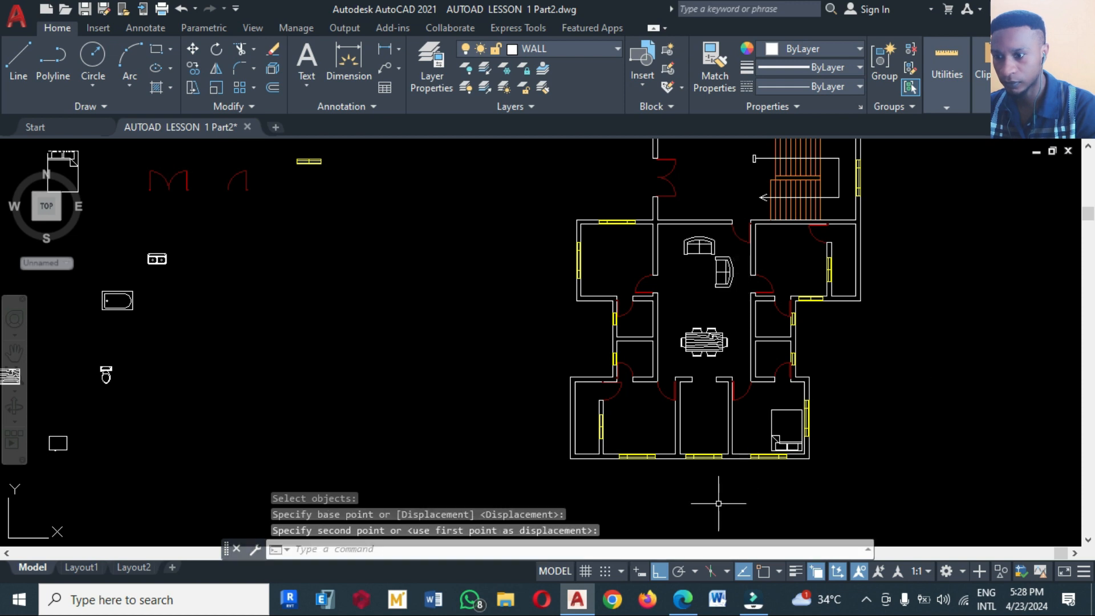
{"action": "left_click", "coordinate": [666, 566]}
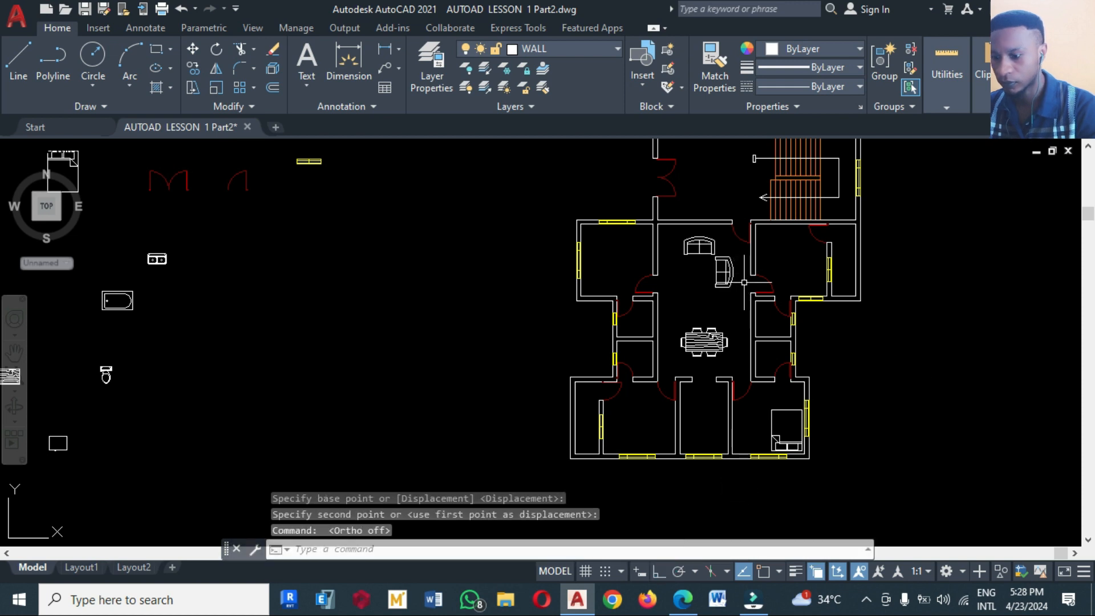
Step: Mirror the right-hand sofa about a vertical line through the hall's middle with Ortho on, keeping the original
{"action": "type", "text": "mi"}
{"action": "key", "text": "Return"}
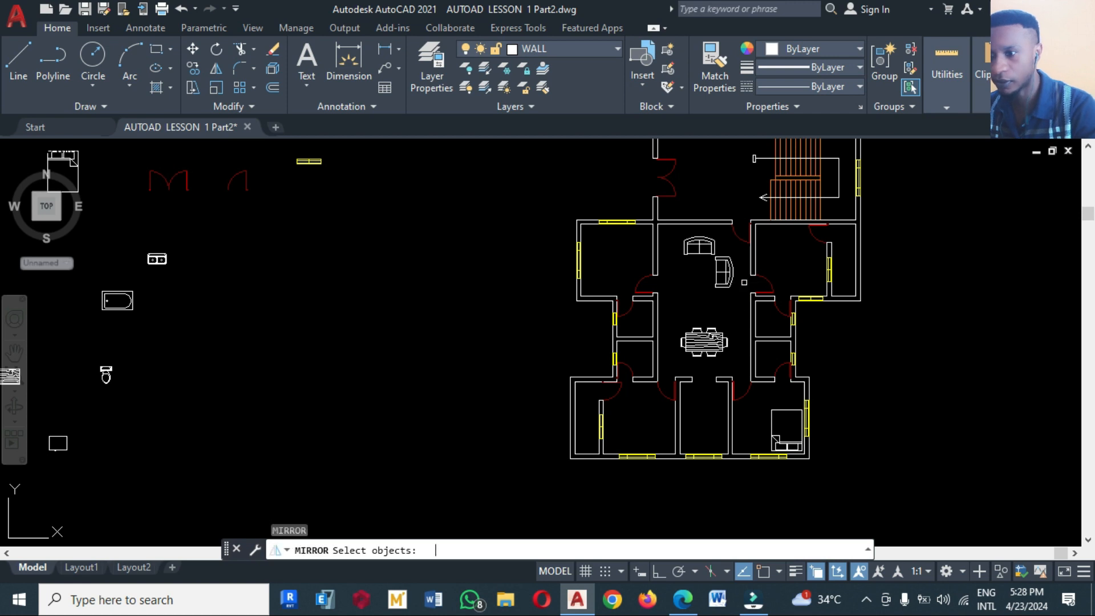
{"action": "left_click", "coordinate": [720, 284]}
{"action": "key", "text": "Return"}
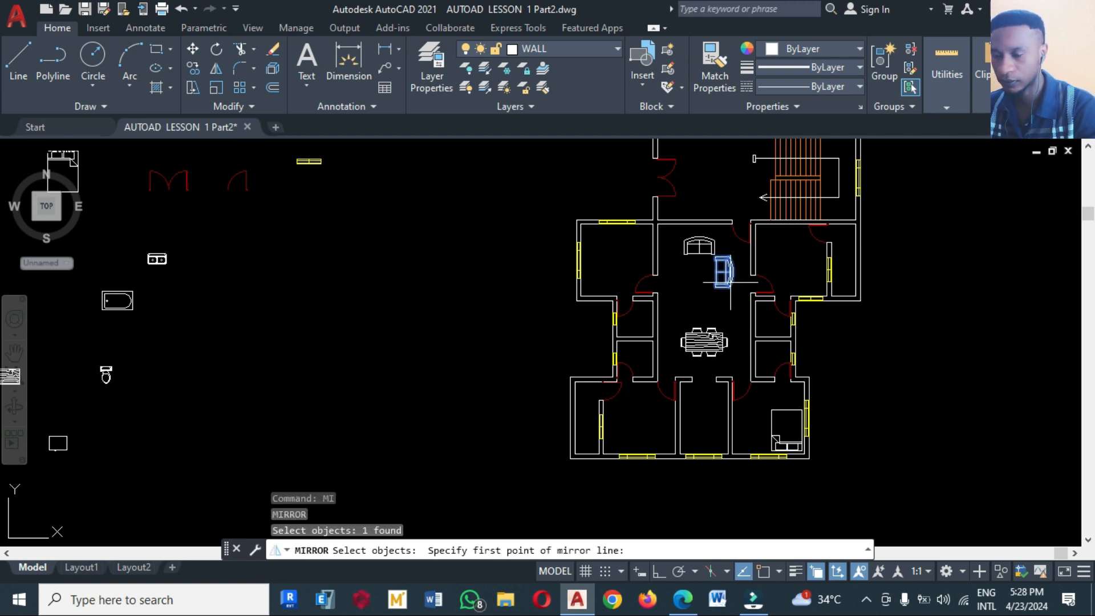
{"action": "left_click", "coordinate": [699, 287]}
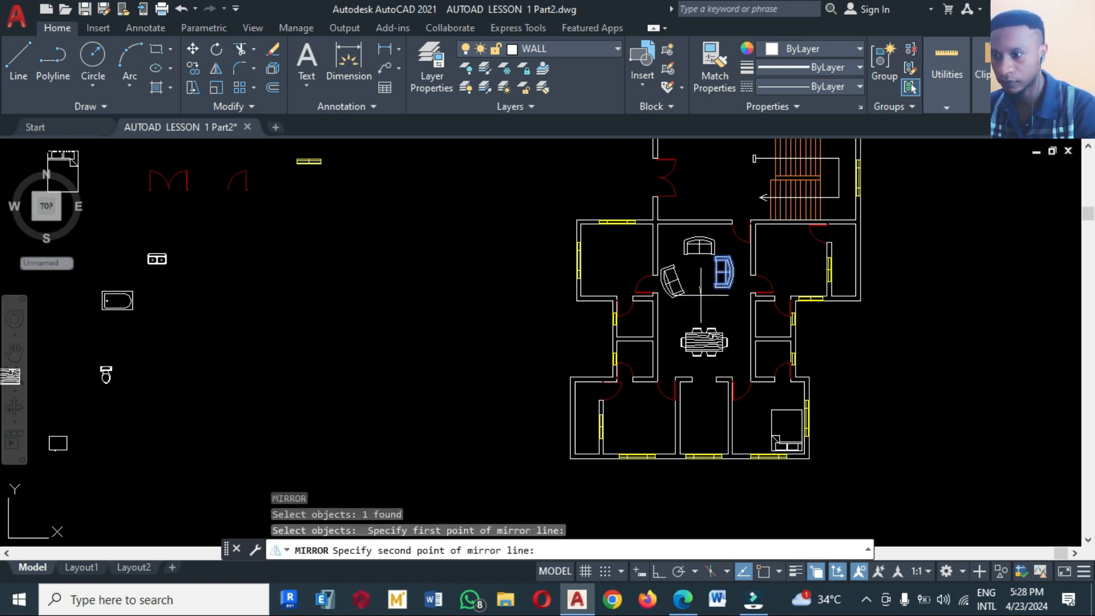
{"action": "left_click", "coordinate": [661, 570]}
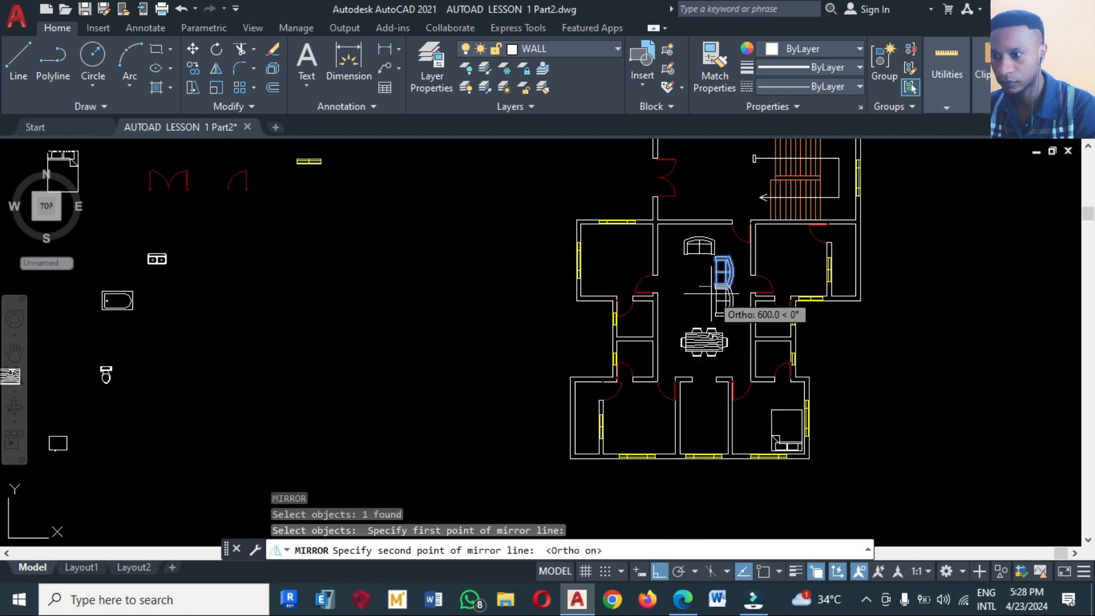
{"action": "left_click", "coordinate": [693, 312]}
{"action": "key", "text": "Return"}
Step: Move the mirrored left-hand sofa slightly straight down along the hall's left wall
{"action": "type", "text": "m"}
{"action": "key", "text": "Return"}
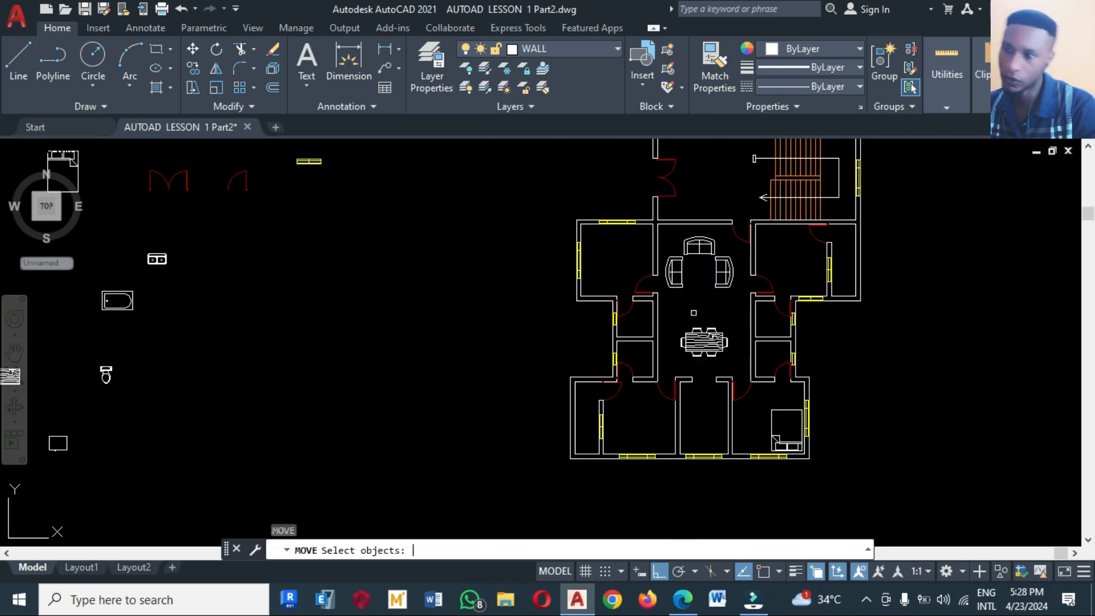
{"action": "left_click", "coordinate": [679, 286]}
{"action": "left_click", "coordinate": [650, 255]}
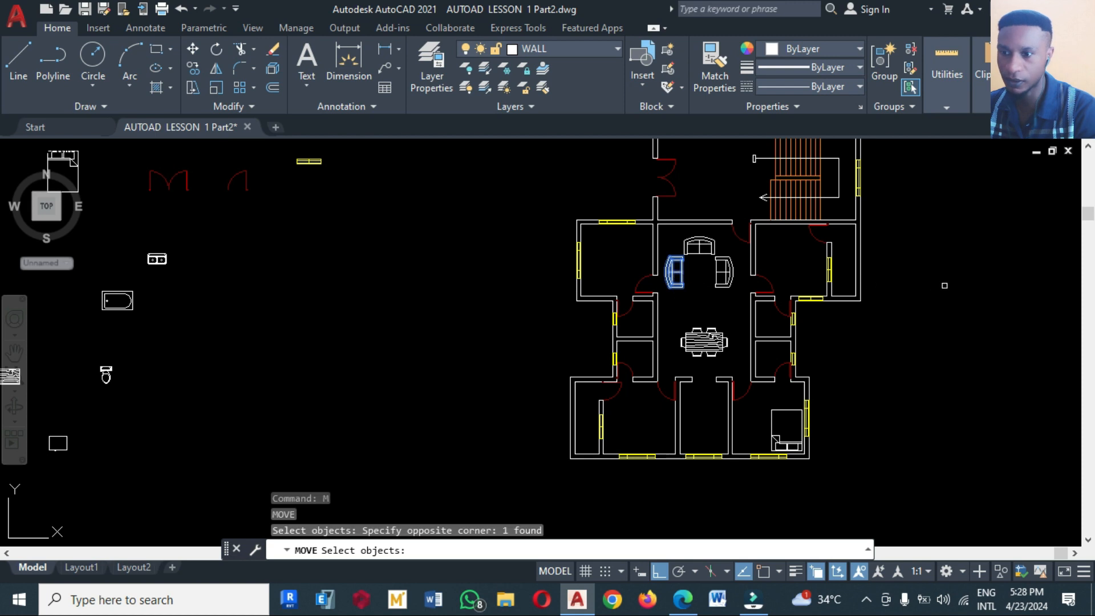
{"action": "key", "text": "Return"}
{"action": "left_click", "coordinate": [950, 307]}
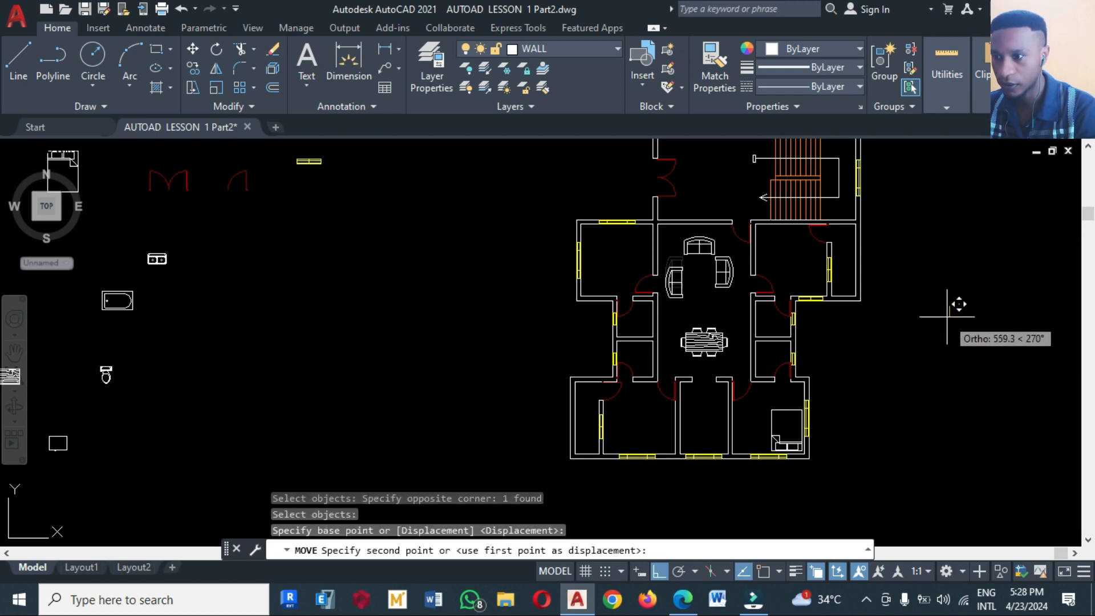
{"action": "left_click", "coordinate": [948, 311]}
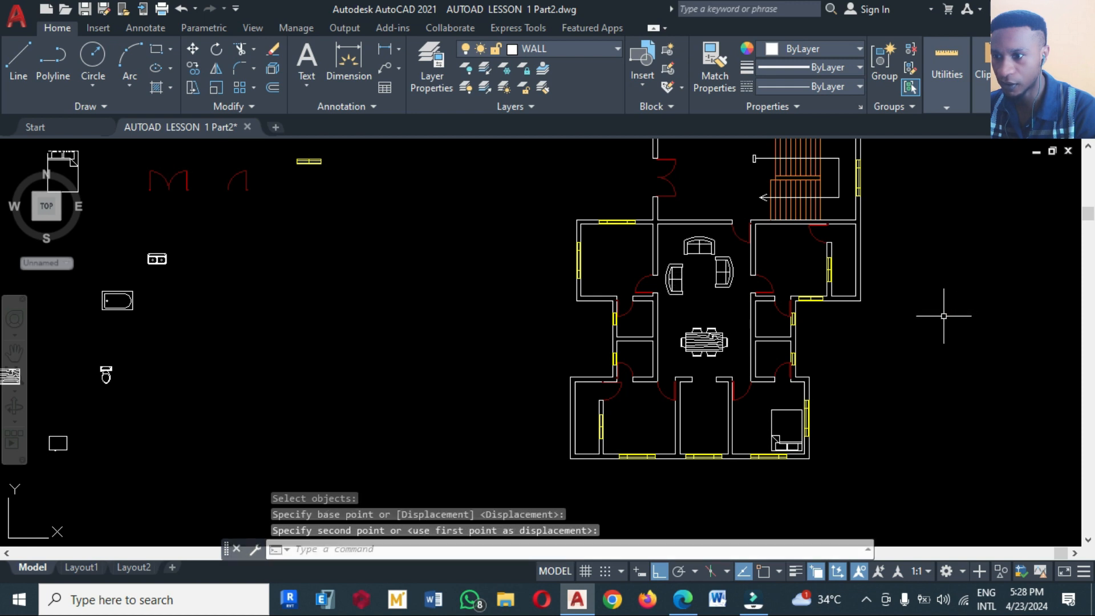
Step: Move the upper sofa straight up, closer to the hall's top wall
{"action": "key", "text": "Return"}
{"action": "left_click", "coordinate": [701, 244]}
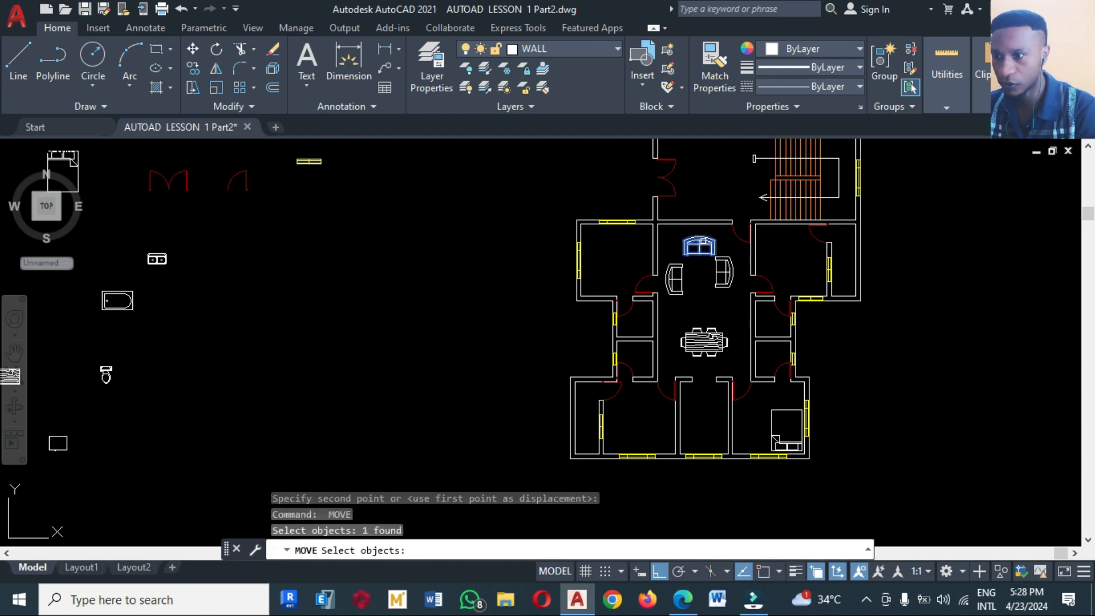
{"action": "key", "text": "Return"}
{"action": "left_click", "coordinate": [705, 196]}
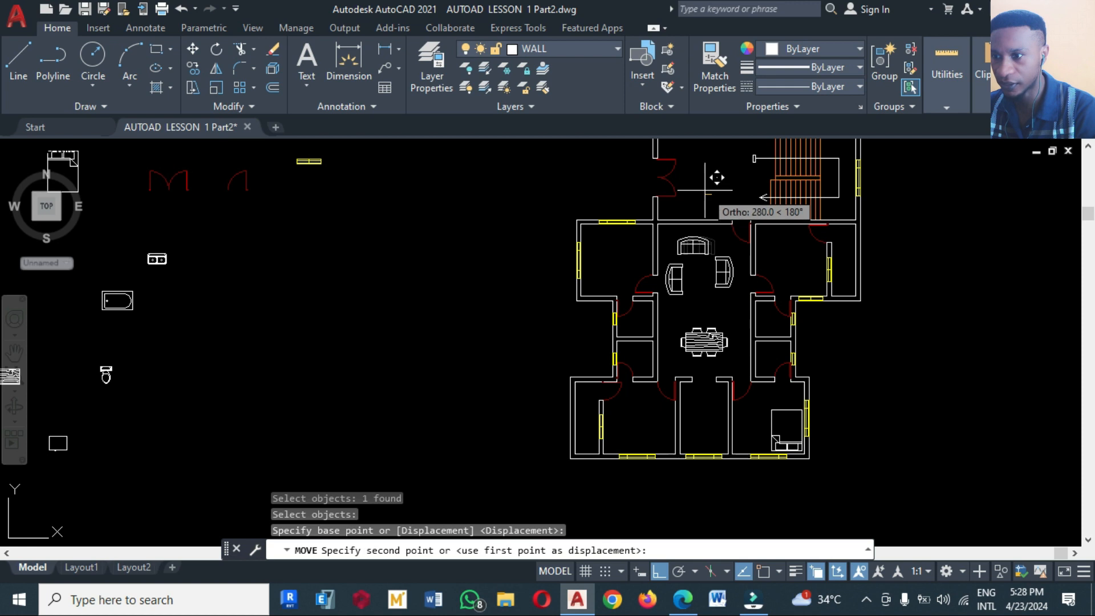
{"action": "left_click", "coordinate": [705, 188]}
{"action": "key", "text": "Return"}
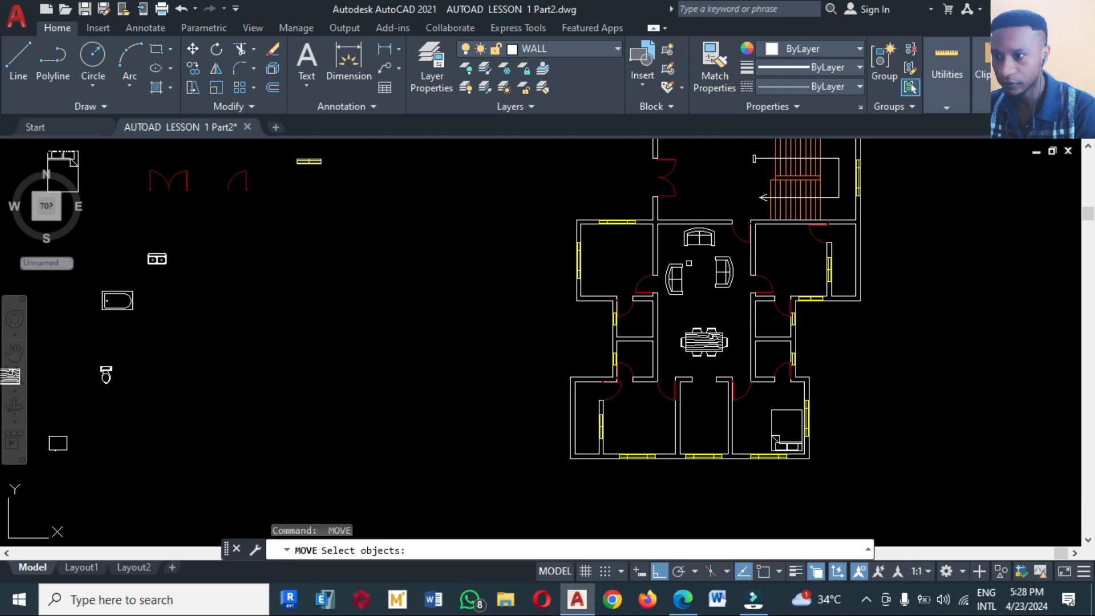
{"action": "left_click", "coordinate": [713, 262]}
{"action": "left_click", "coordinate": [909, 317]}
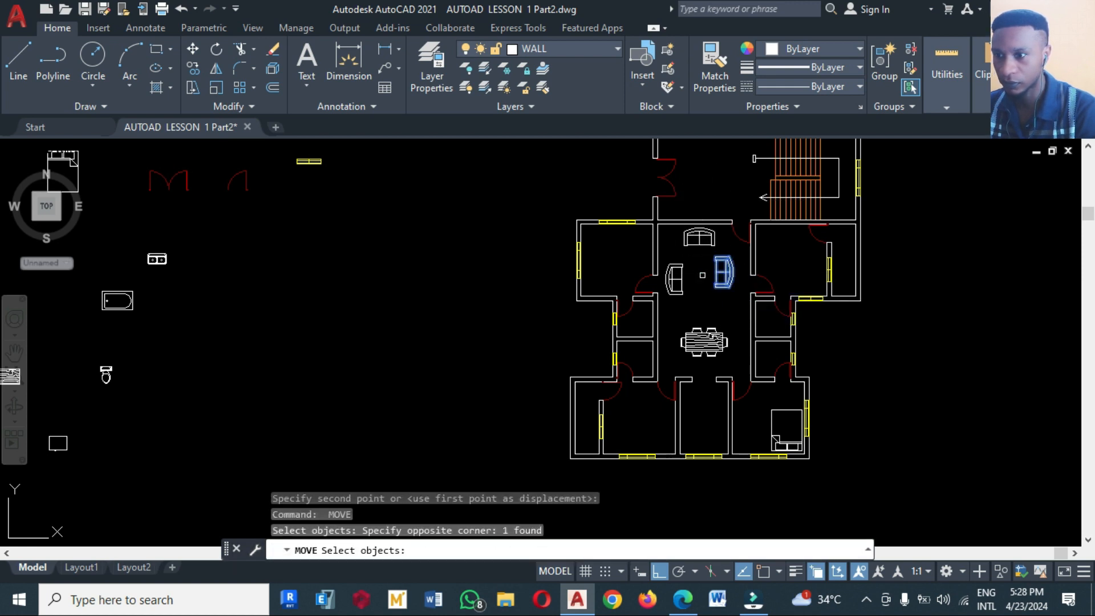
{"action": "key", "text": "Escape"}
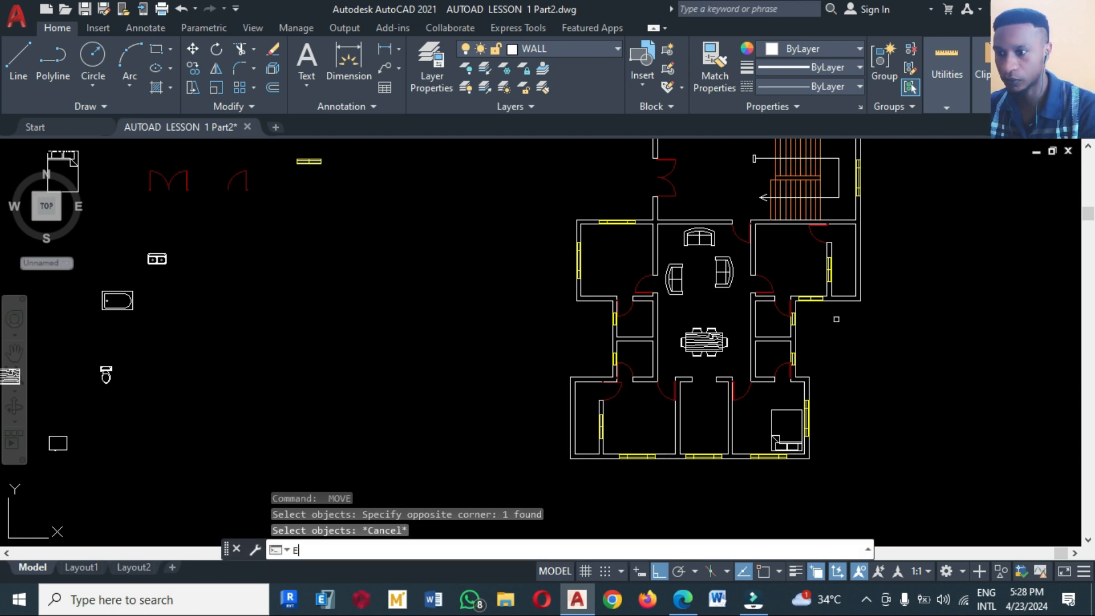
Step: Erase the right-hand sofa in the hall
{"action": "type", "text": "E"}
{"action": "key", "text": "Return"}
{"action": "double_click", "coordinate": [721, 280]}
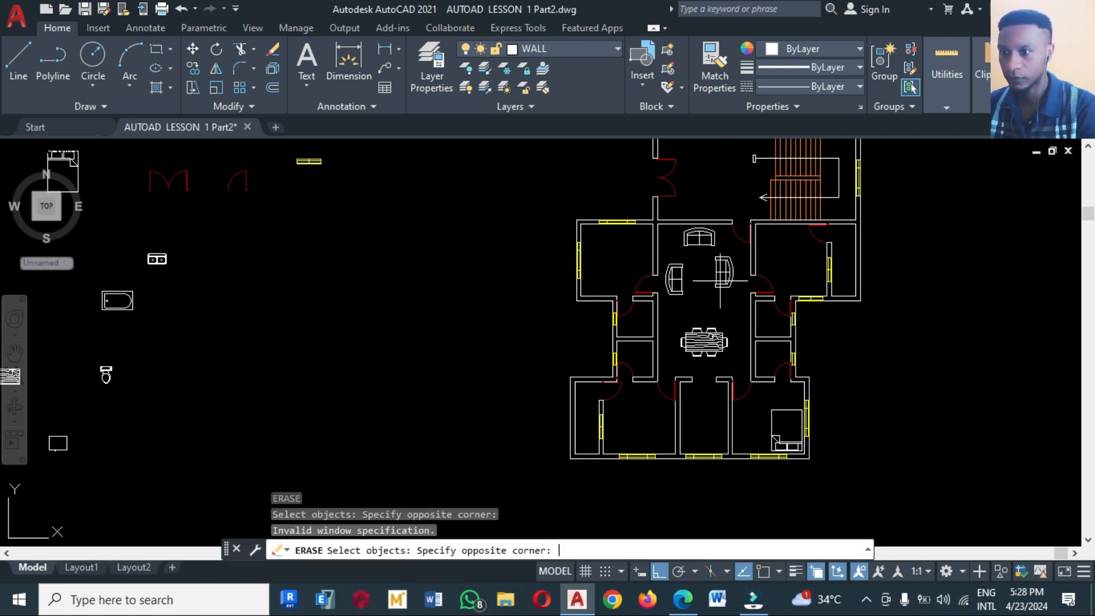
{"action": "left_click", "coordinate": [703, 272]}
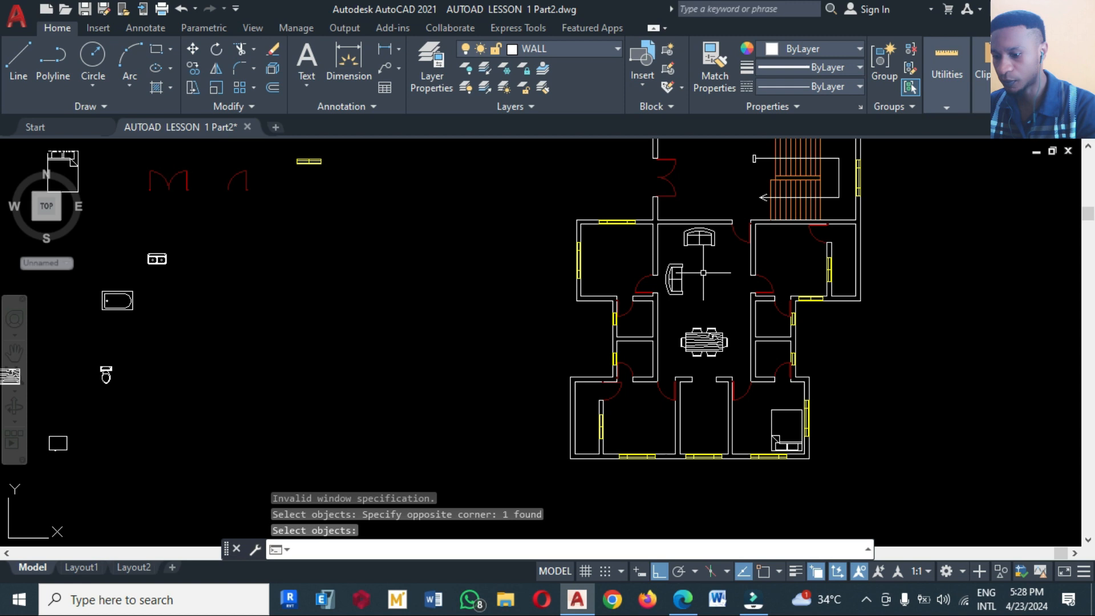
Step: Move the wood-grained coffee table from outside the plan into the hall beside the left-hand sofa, with Ortho off
{"action": "type", "text": "M"}
{"action": "key", "text": "Return"}
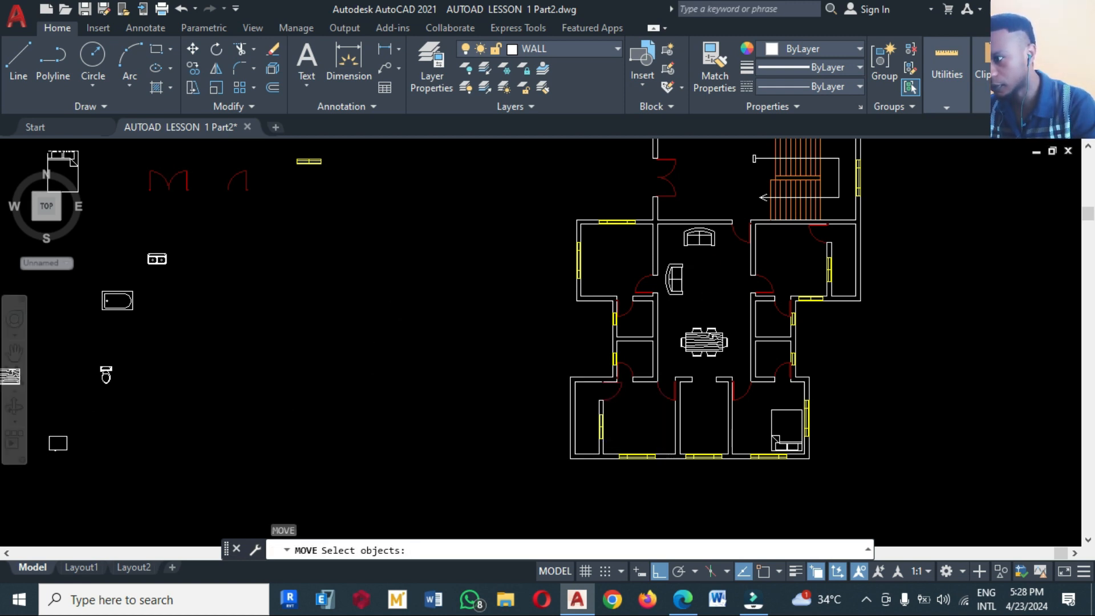
{"action": "scroll", "coordinate": [401, 324], "scroll_direction": "down", "scroll_amount": 2}
{"action": "left_click", "coordinate": [144, 356]}
{"action": "key", "text": "Return"}
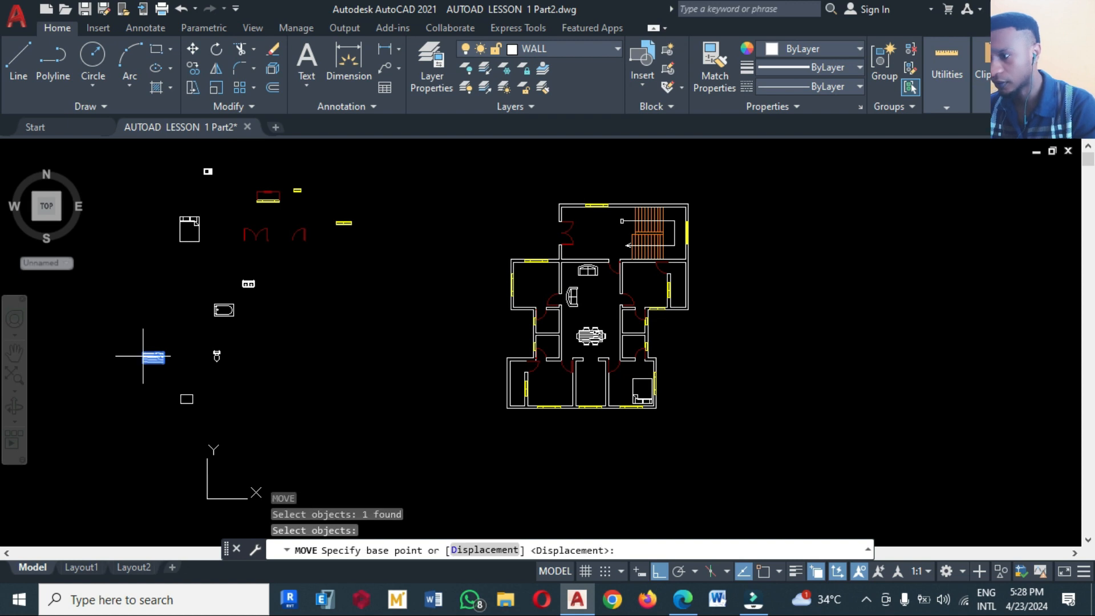
{"action": "left_click", "coordinate": [142, 356]}
{"action": "scroll", "coordinate": [587, 288], "scroll_direction": "up", "scroll_amount": 2}
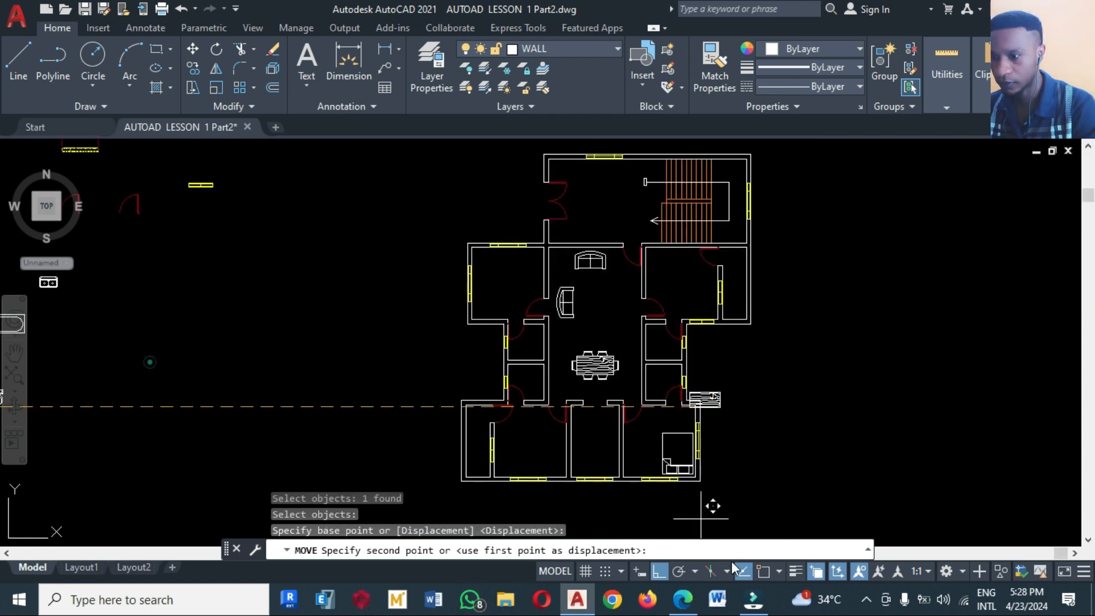
{"action": "left_click", "coordinate": [659, 571]}
{"action": "left_click", "coordinate": [587, 308]}
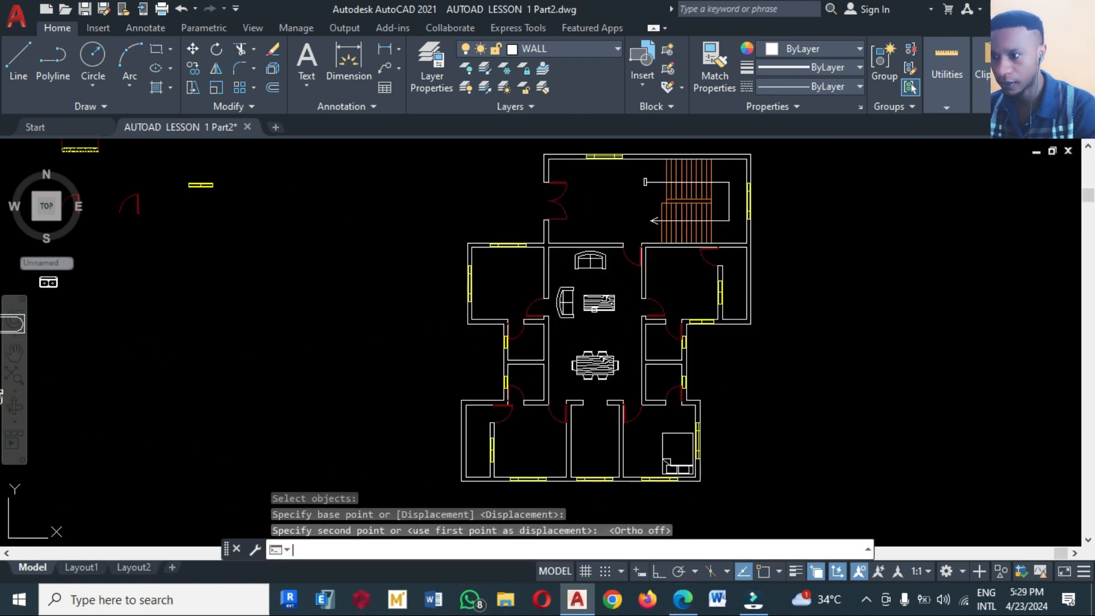
{"action": "key", "text": "Return"}
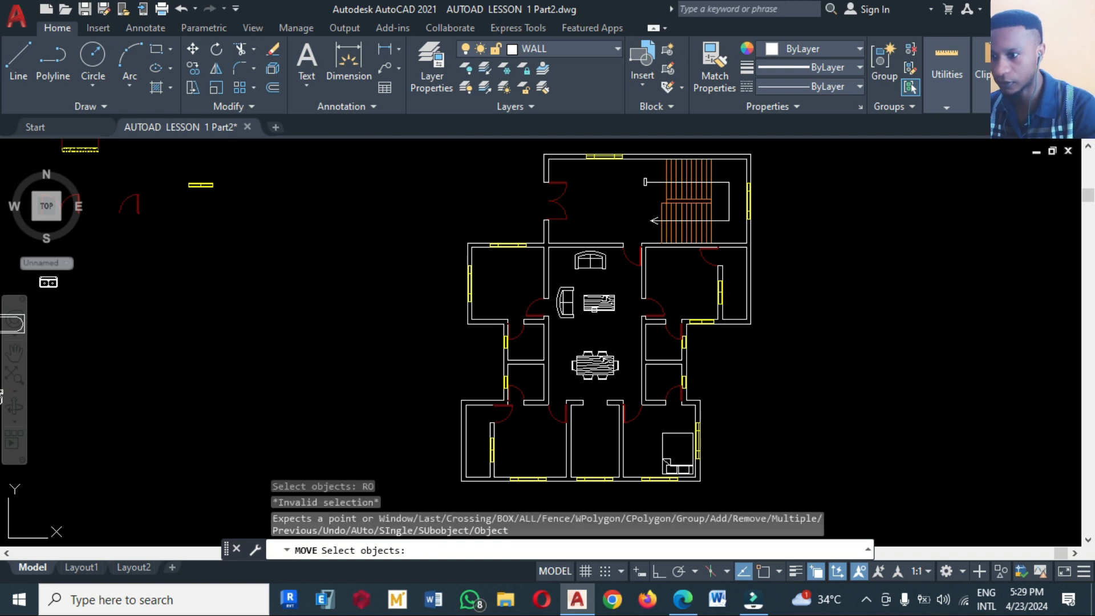
{"action": "left_click", "coordinate": [606, 308]}
{"action": "key", "text": "Return"}
{"action": "left_click", "coordinate": [612, 312]}
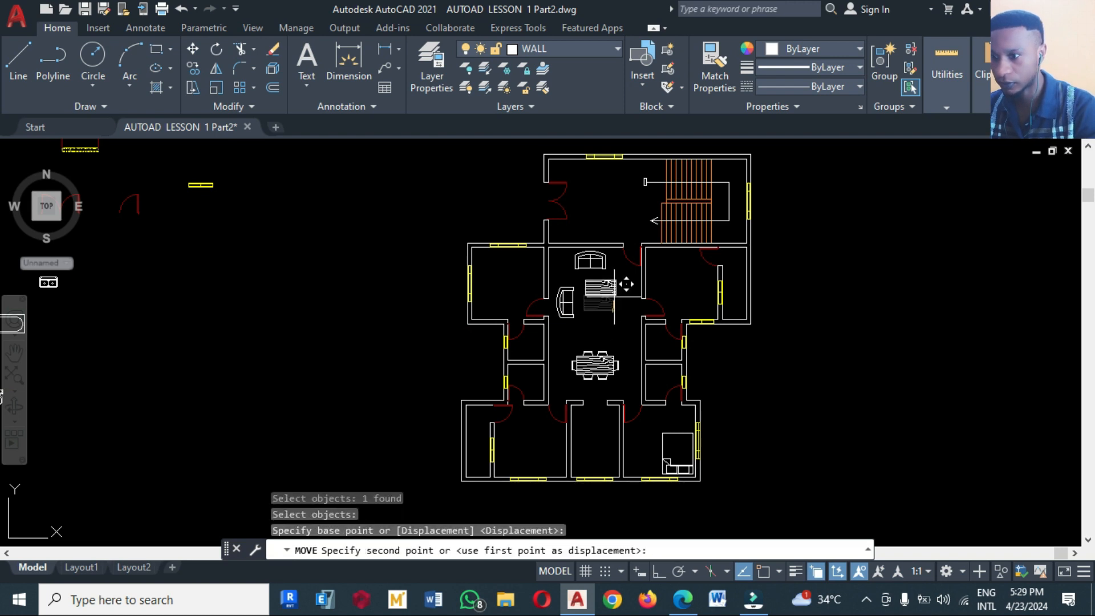
{"action": "key", "text": "Escape"}
Step: Rotate the hall's coffee table 90 degrees to stand vertically, with Ortho on
{"action": "type", "text": "RO"}
{"action": "key", "text": "Return"}
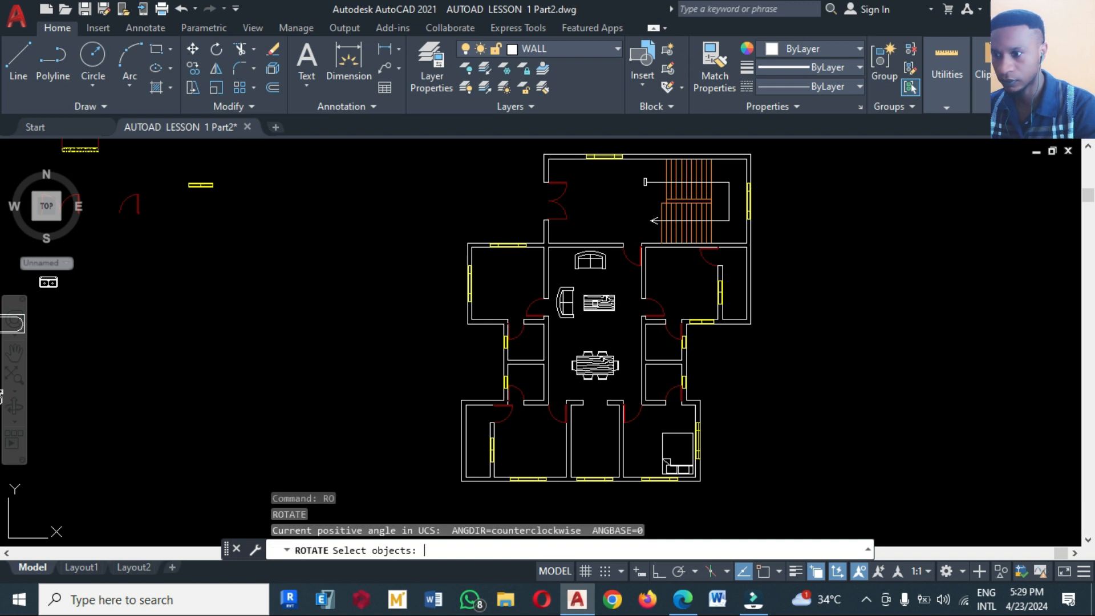
{"action": "left_click", "coordinate": [599, 303]}
{"action": "key", "text": "Return"}
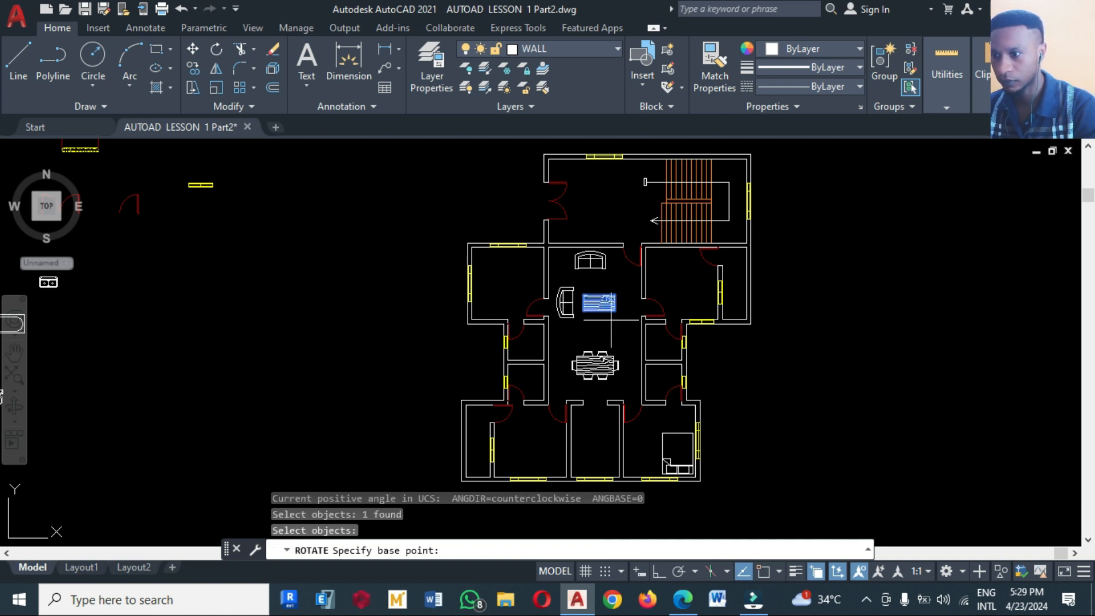
{"action": "left_click", "coordinate": [613, 328]}
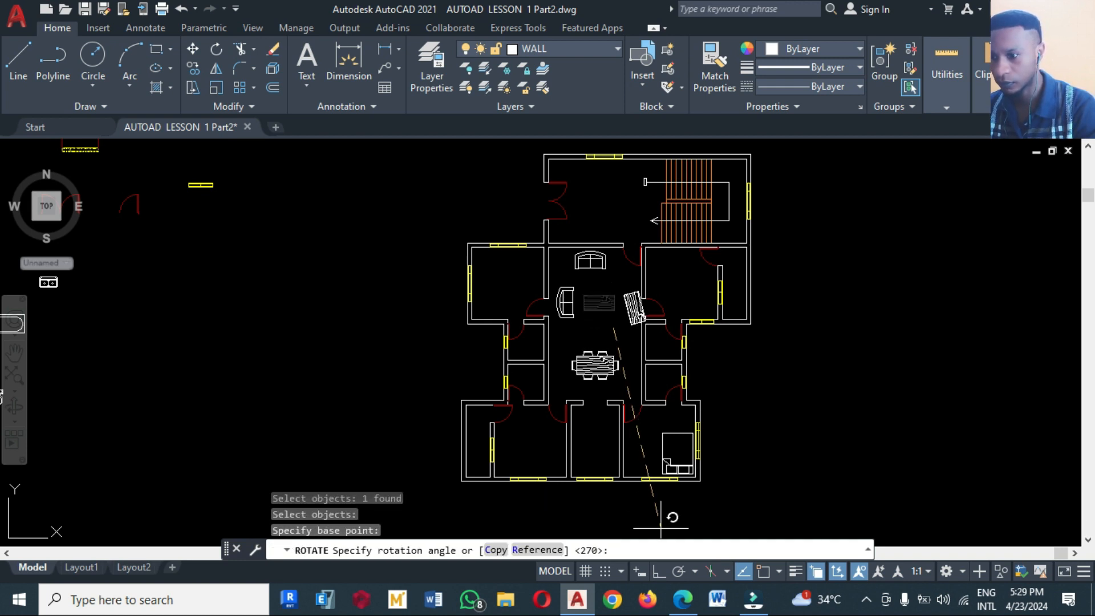
{"action": "left_click", "coordinate": [661, 571]}
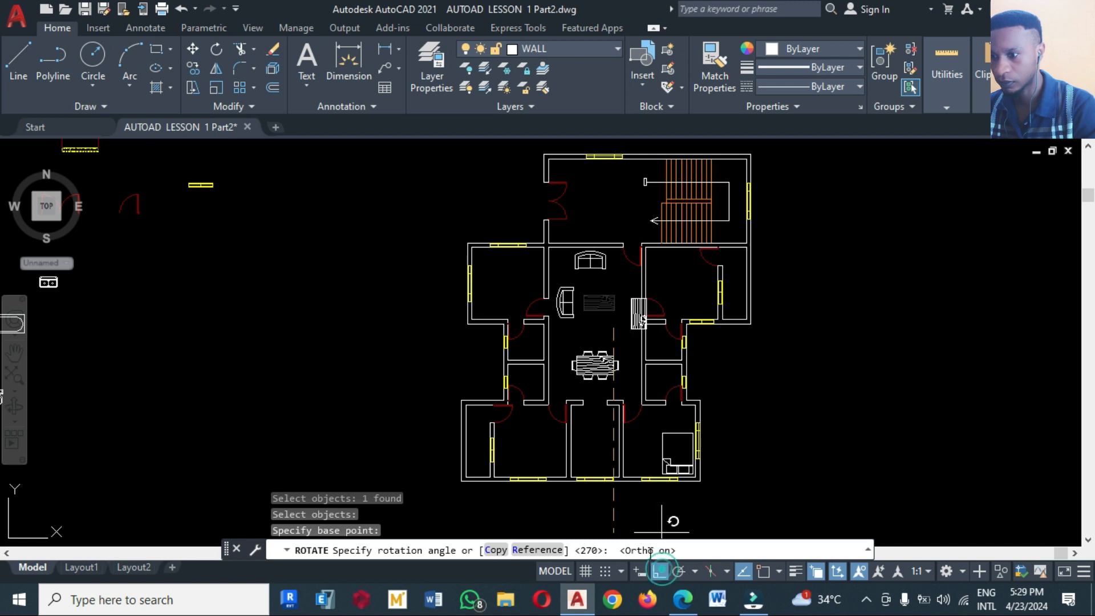
{"action": "left_click", "coordinate": [608, 314]}
Step: Move the rotated coffee table straight up, off the dining table and beside the left-hand sofa
{"action": "type", "text": "m"}
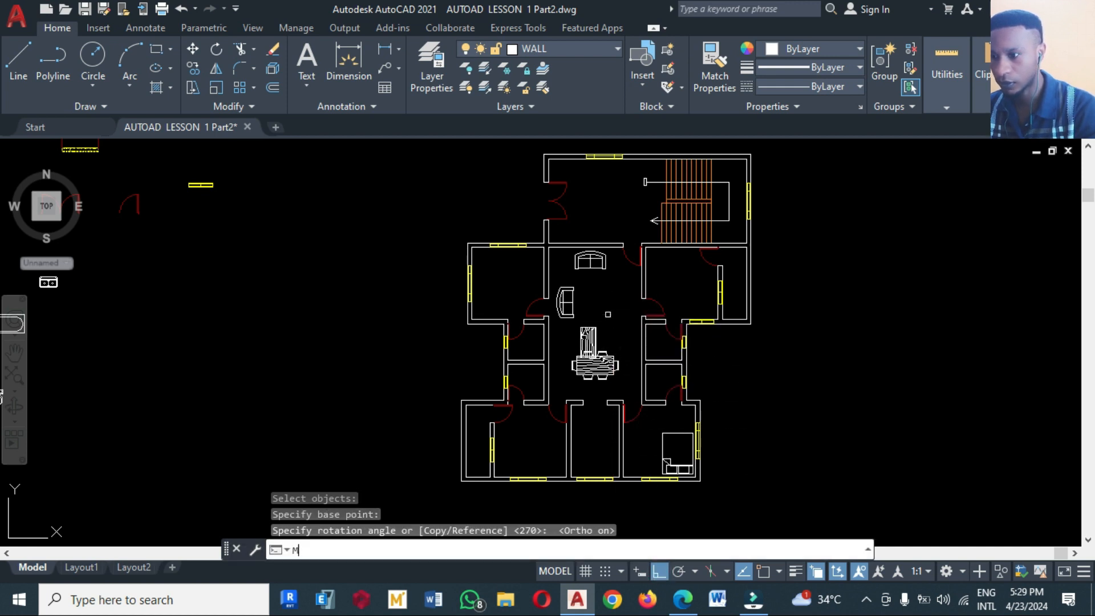
{"action": "key", "text": "Return"}
{"action": "left_click", "coordinate": [588, 341]}
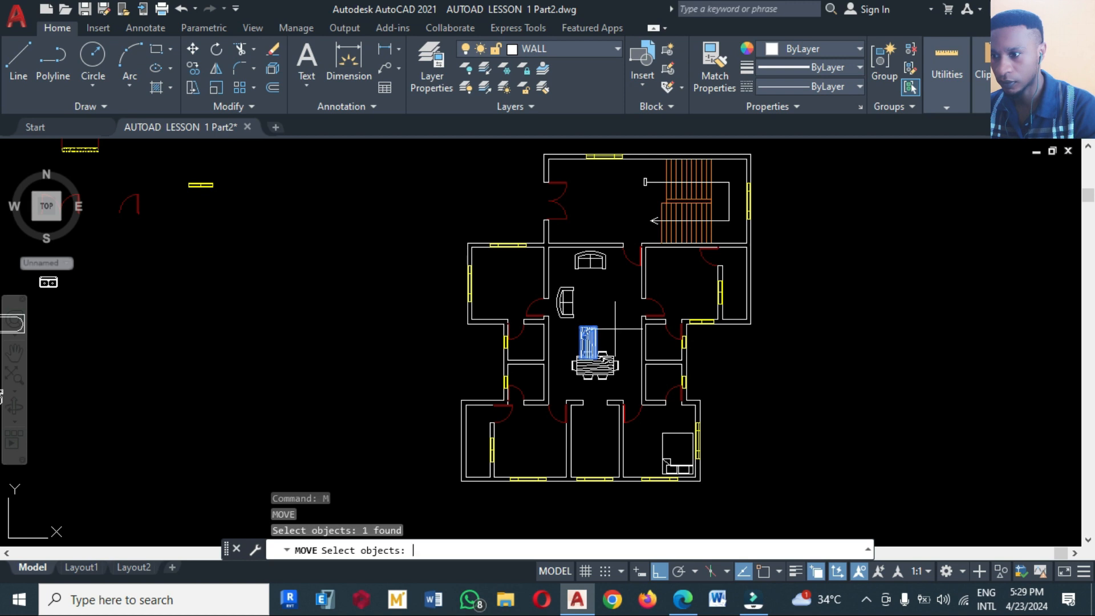
{"action": "key", "text": "Return"}
{"action": "left_click", "coordinate": [605, 332]}
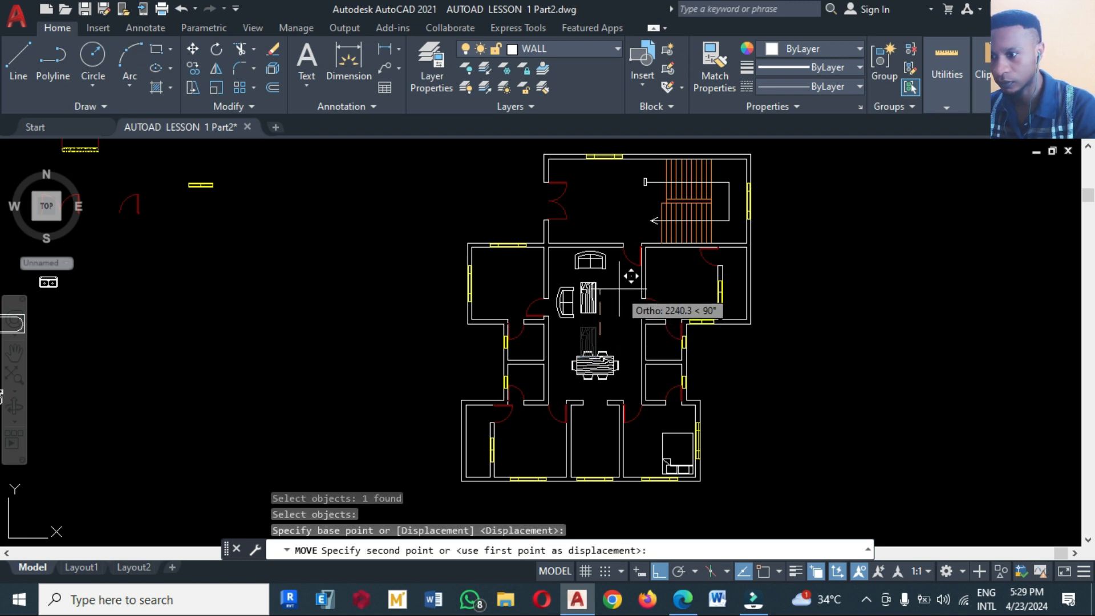
{"action": "left_click", "coordinate": [619, 289]}
Step: Shift the coffee table slightly to the right, away from the left-hand sofa
{"action": "key", "text": "Return"}
{"action": "left_click", "coordinate": [594, 291]}
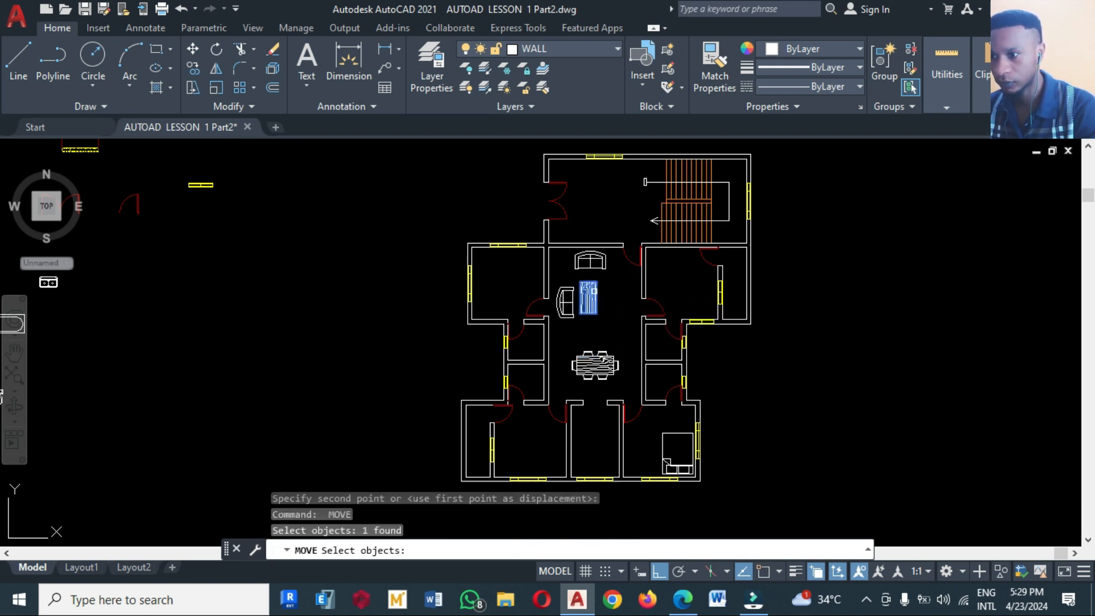
{"action": "key", "text": "Return"}
{"action": "left_click", "coordinate": [612, 303]}
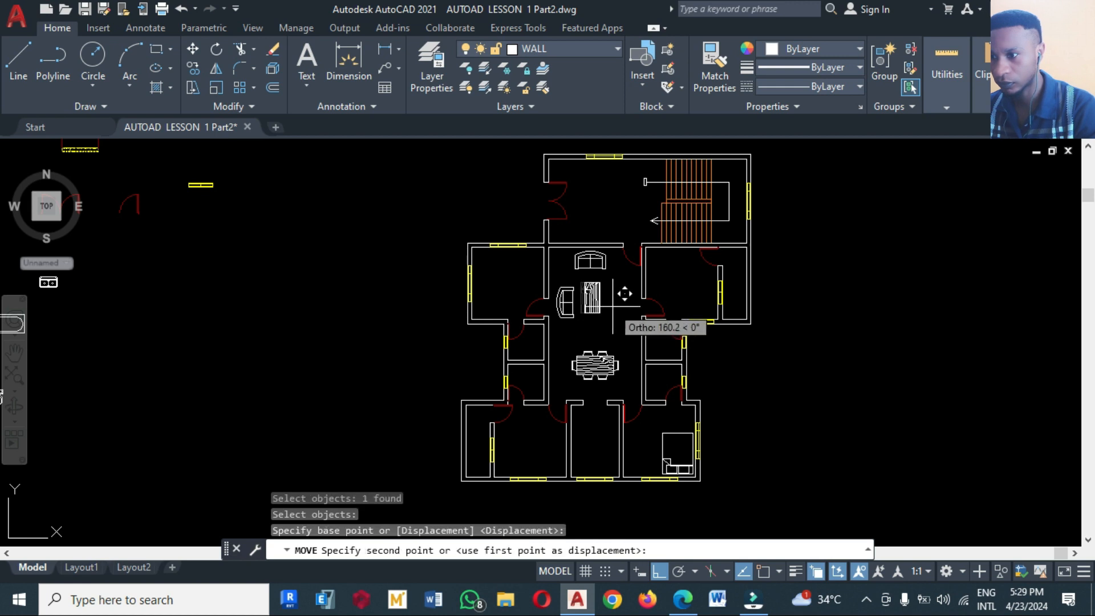
{"action": "left_click", "coordinate": [613, 306]}
Step: Shift the coffee table slightly straight up, closer to the upper sofa
{"action": "key", "text": "Return"}
{"action": "left_click", "coordinate": [596, 303]}
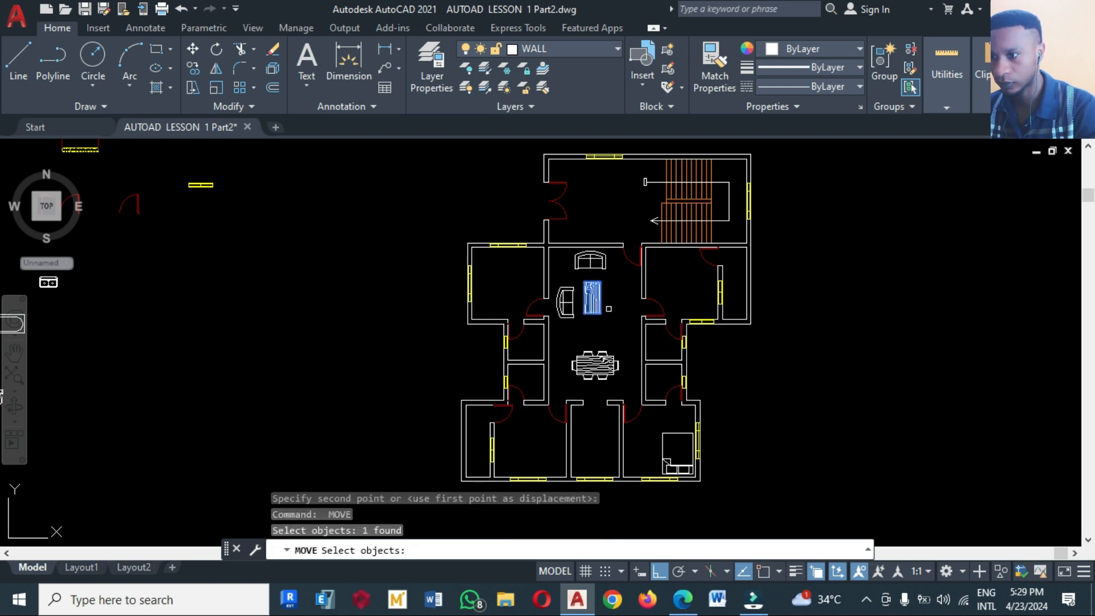
{"action": "key", "text": "Return"}
{"action": "left_click", "coordinate": [610, 309]}
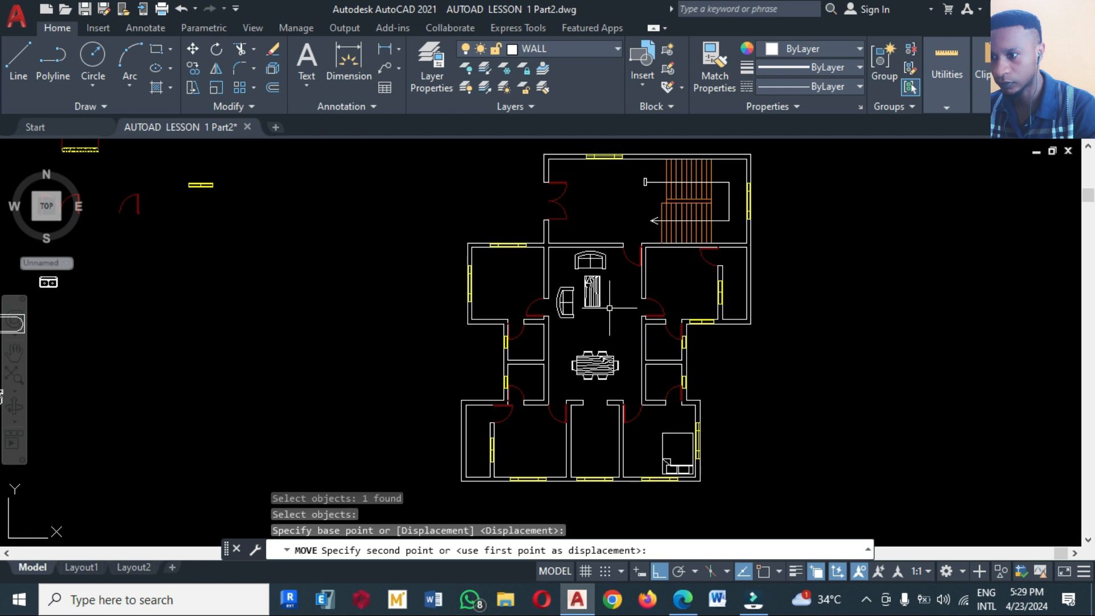
{"action": "left_click", "coordinate": [610, 304]}
Step: Move the left-hand sofa straight up to line up with the coffee table
{"action": "key", "text": "Return"}
{"action": "left_click", "coordinate": [565, 302]}
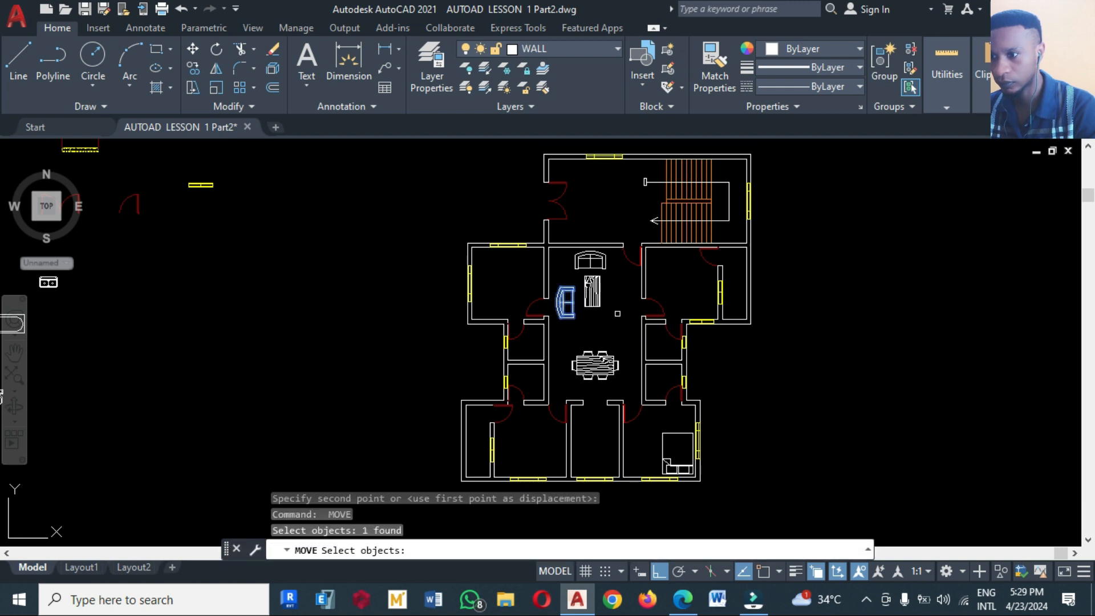
{"action": "key", "text": "Return"}
{"action": "left_click", "coordinate": [621, 318]}
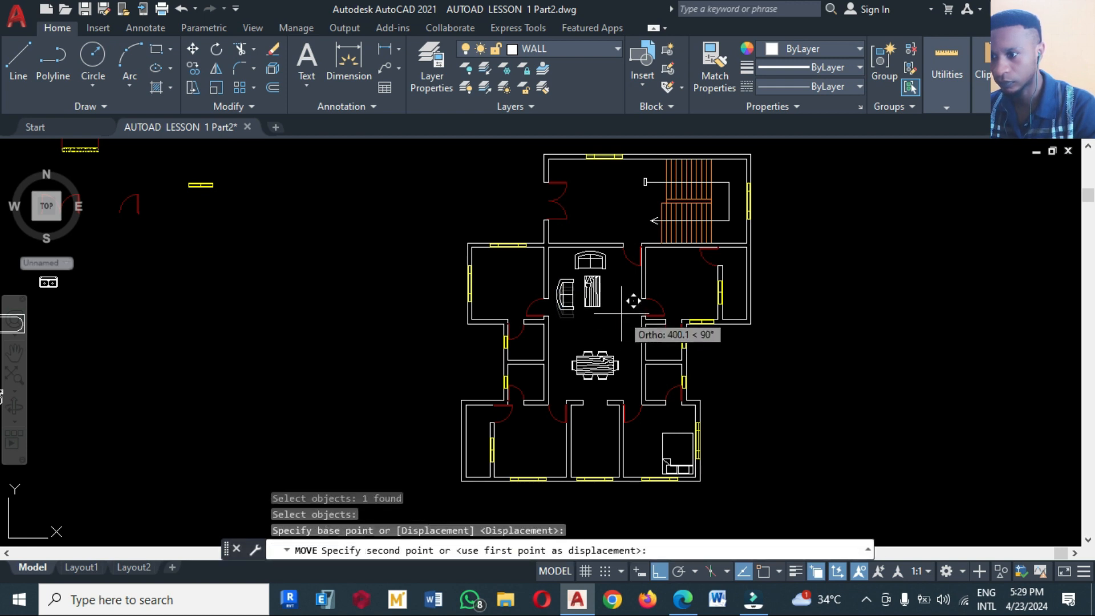
{"action": "left_click", "coordinate": [634, 315]}
Step: Mirror the upper sofa about a horizontal line through the coffee table's middle, keeping the original
{"action": "scroll", "coordinate": [703, 307], "scroll_direction": "down", "scroll_amount": 2}
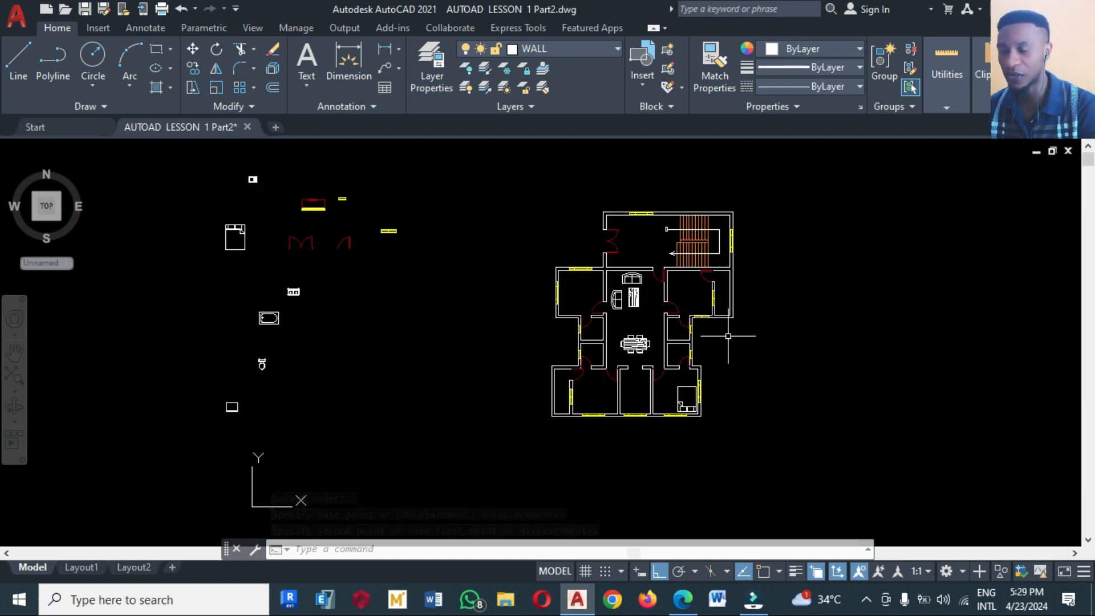
{"action": "left_click", "coordinate": [794, 433]}
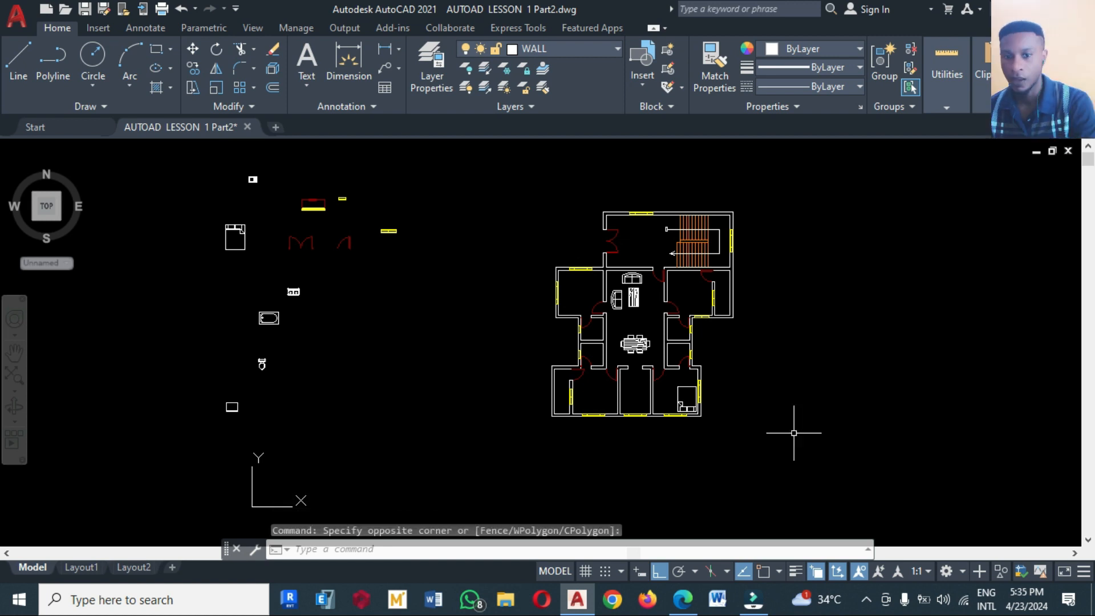
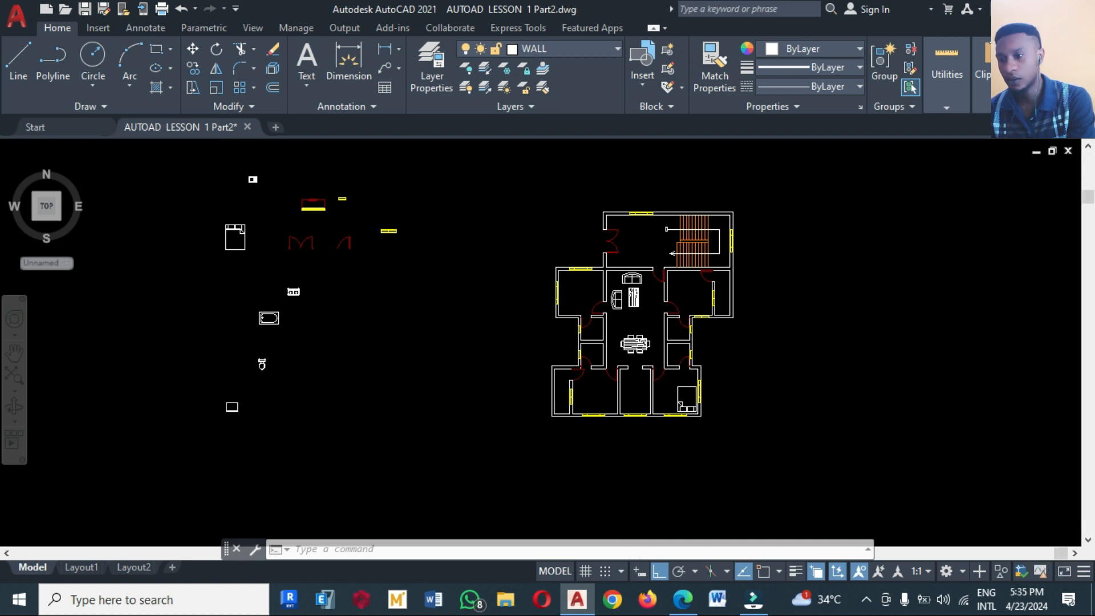
{"action": "scroll", "coordinate": [647, 315], "scroll_direction": "up", "scroll_amount": 2}
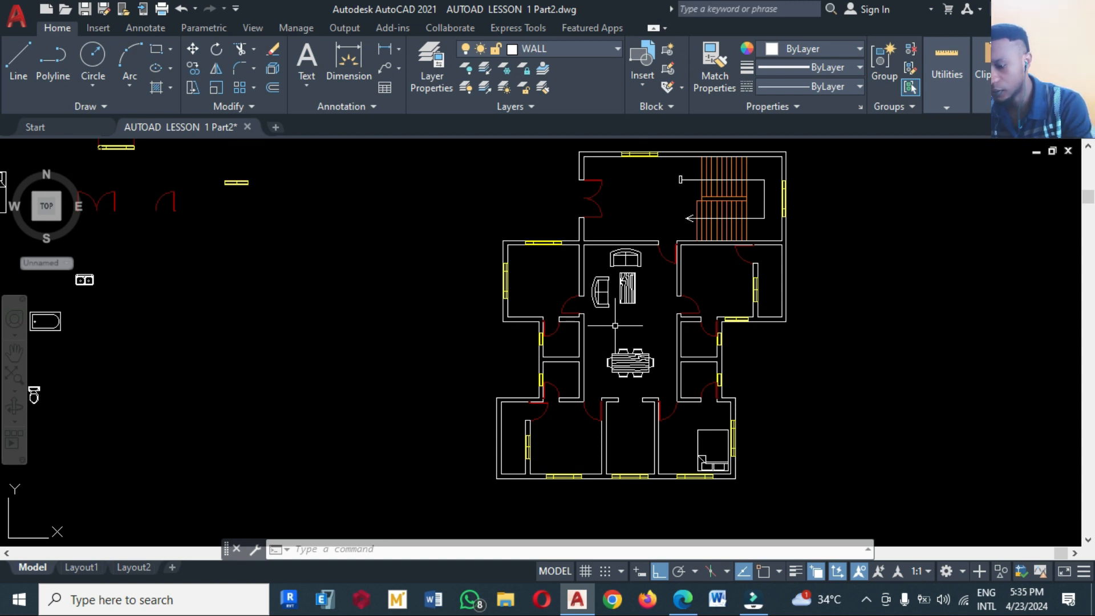
{"action": "type", "text": "mi"}
{"action": "key", "text": "Return"}
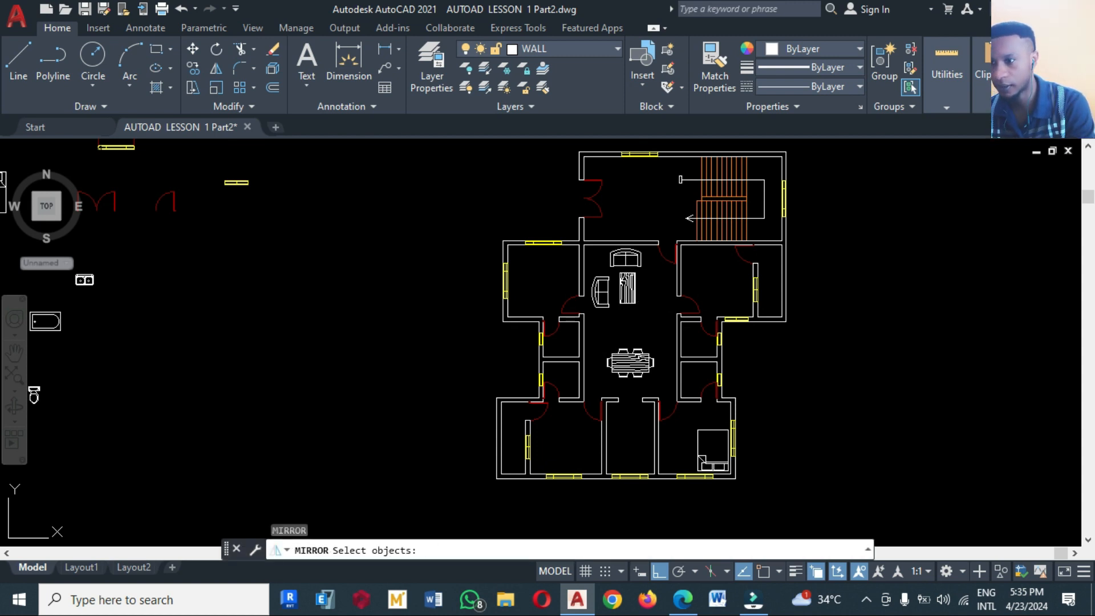
{"action": "left_click", "coordinate": [640, 266]}
{"action": "key", "text": "Return"}
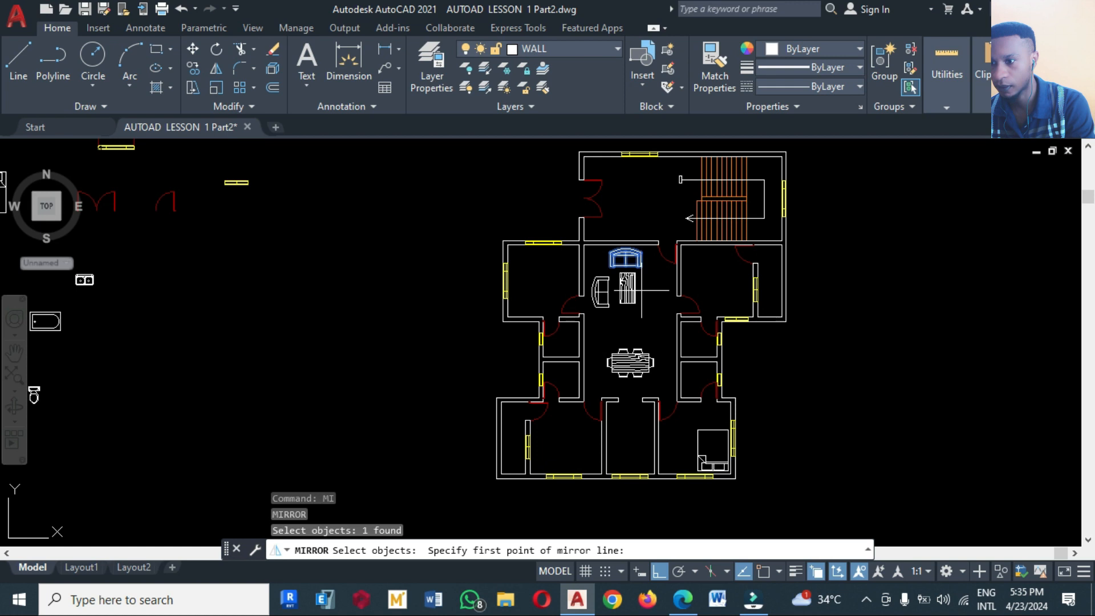
{"action": "left_click", "coordinate": [627, 286]}
{"action": "left_click", "coordinate": [658, 287]}
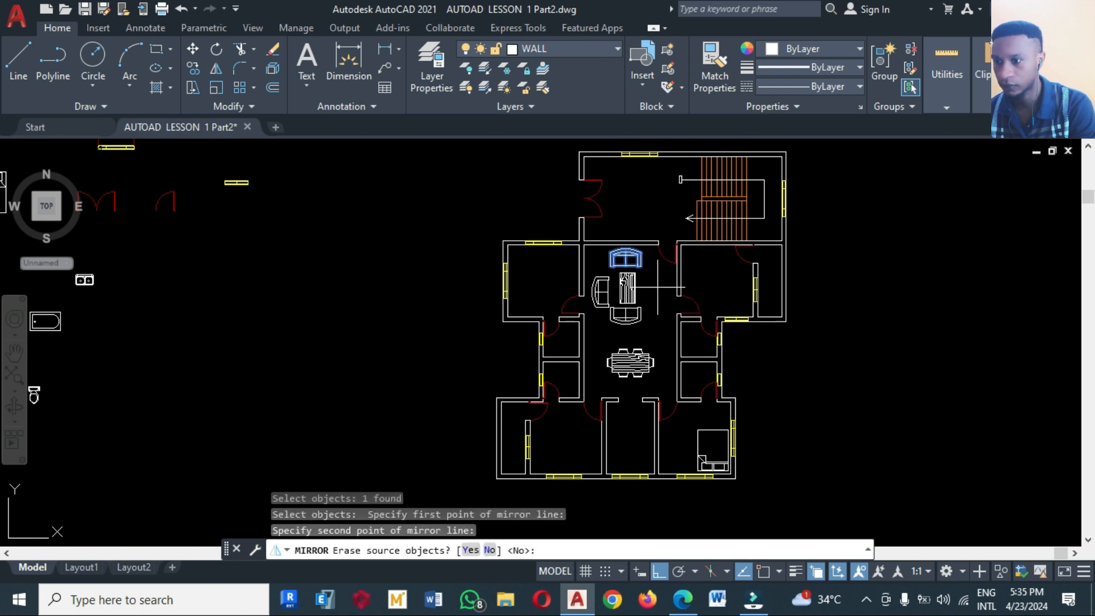
{"action": "key", "text": "Return"}
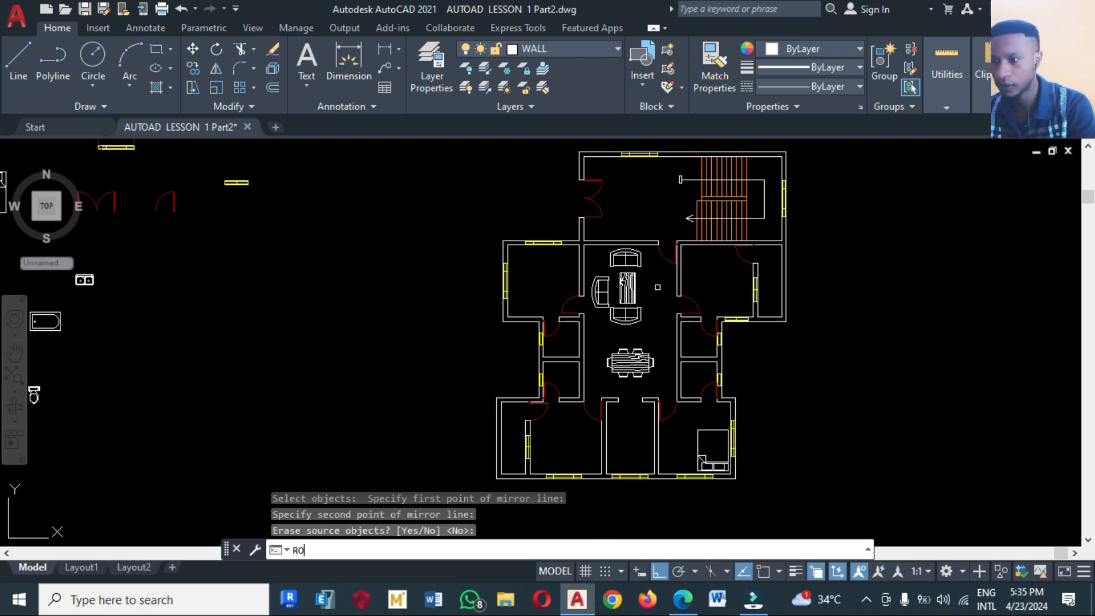
Step: Rotate the coffee table a quarter turn so it lies horizontally between the upper and lower sofas
{"action": "key", "text": "Return"}
{"action": "left_click", "coordinate": [627, 287]}
{"action": "key", "text": "Return"}
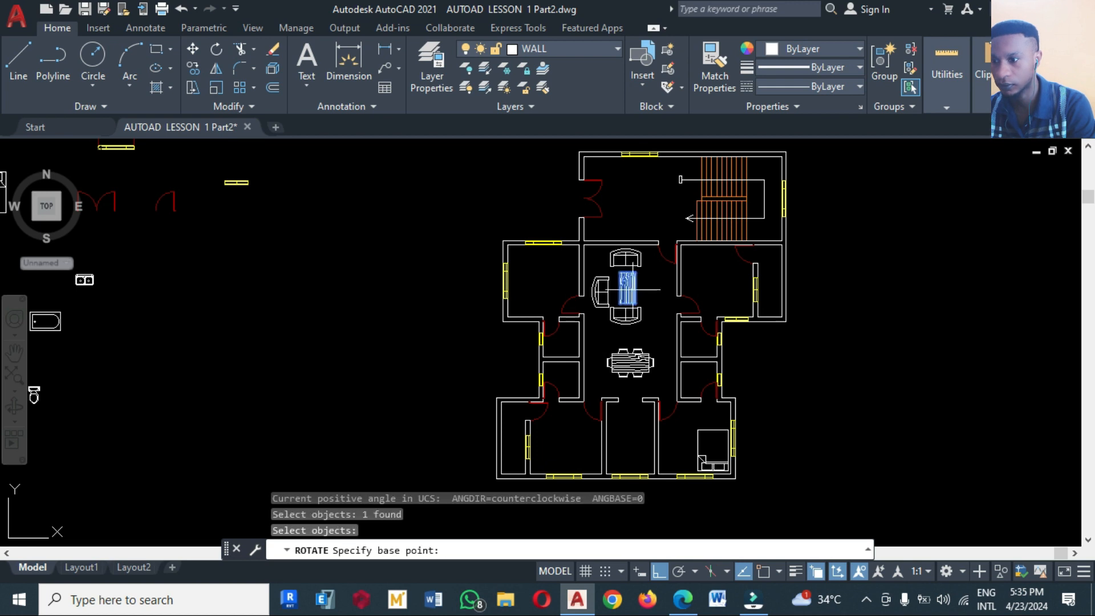
{"action": "left_click", "coordinate": [633, 306]}
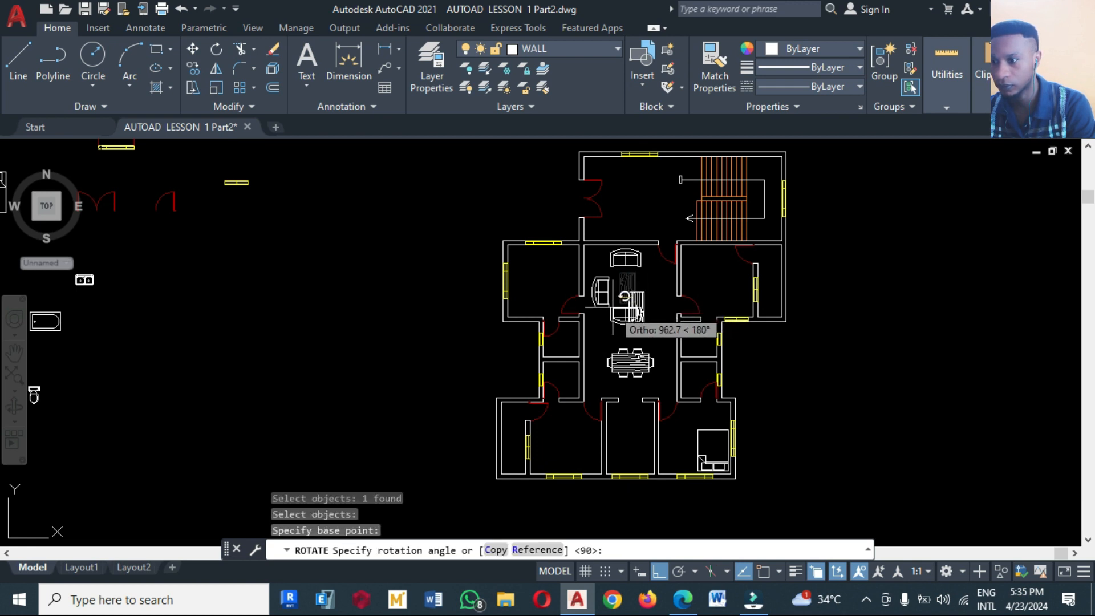
{"action": "left_click", "coordinate": [655, 305]}
Step: Erase the left-hand sofa in the hall
{"action": "type", "text": "e"}
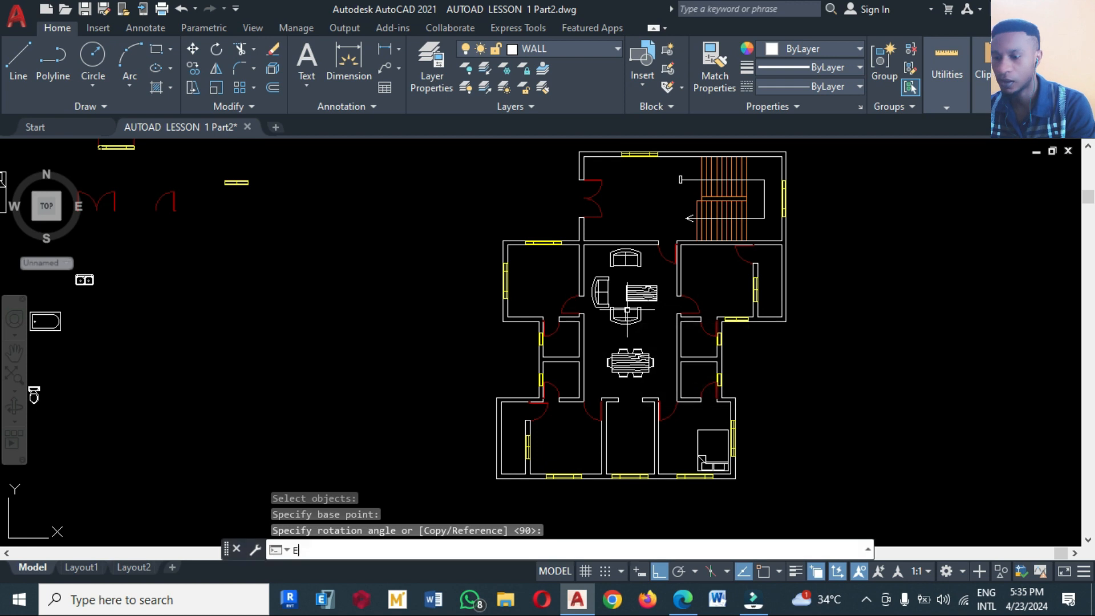
{"action": "key", "text": "Return"}
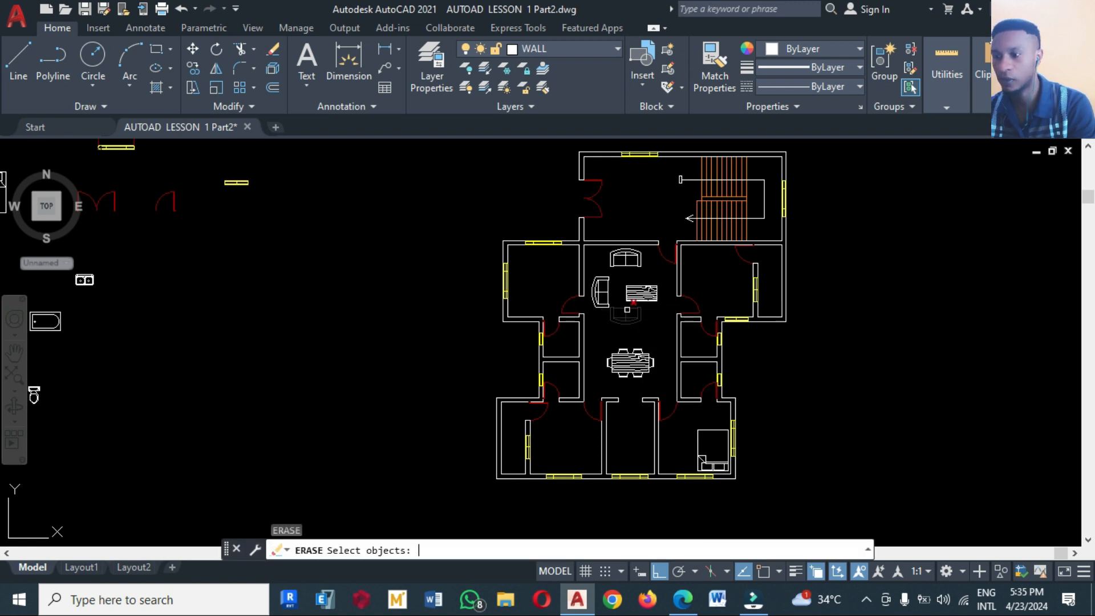
{"action": "left_click", "coordinate": [616, 297]}
{"action": "left_click", "coordinate": [595, 278]}
{"action": "key", "text": "Return"}
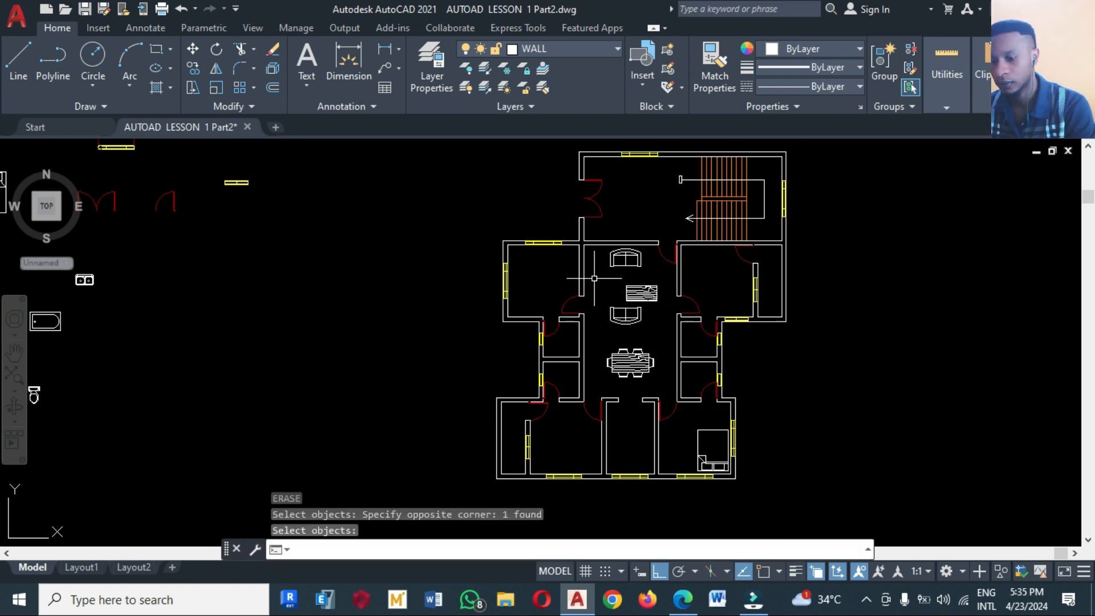
Step: Move the coffee table horizontally to the left so it sits between the upper and lower sofas
{"action": "type", "text": "m"}
{"action": "key", "text": "Return"}
{"action": "left_click", "coordinate": [641, 293]}
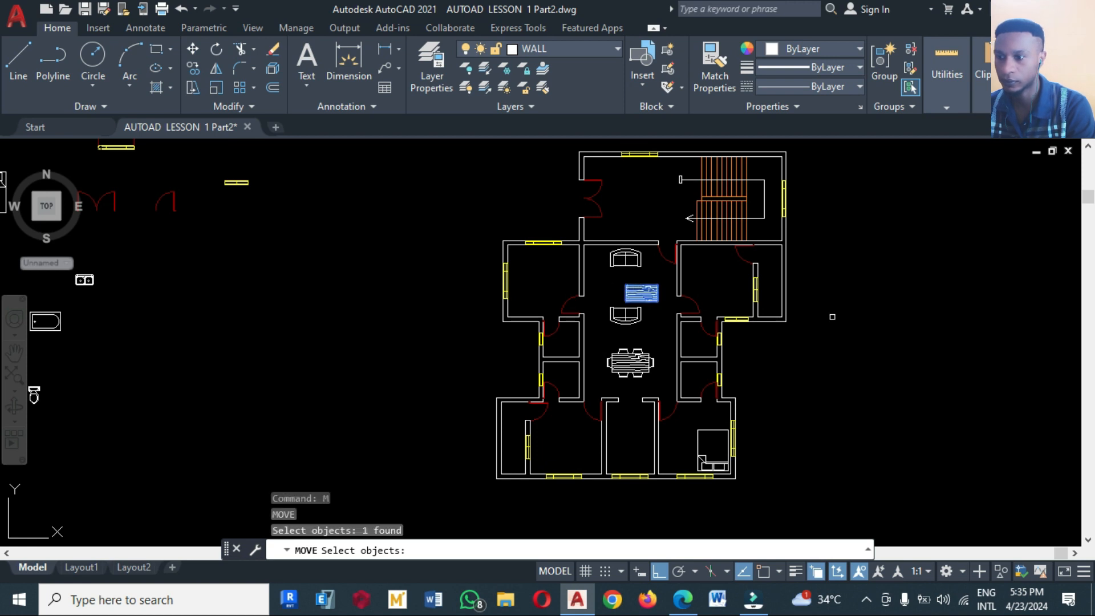
{"action": "key", "text": "Return"}
{"action": "left_click", "coordinate": [837, 316]}
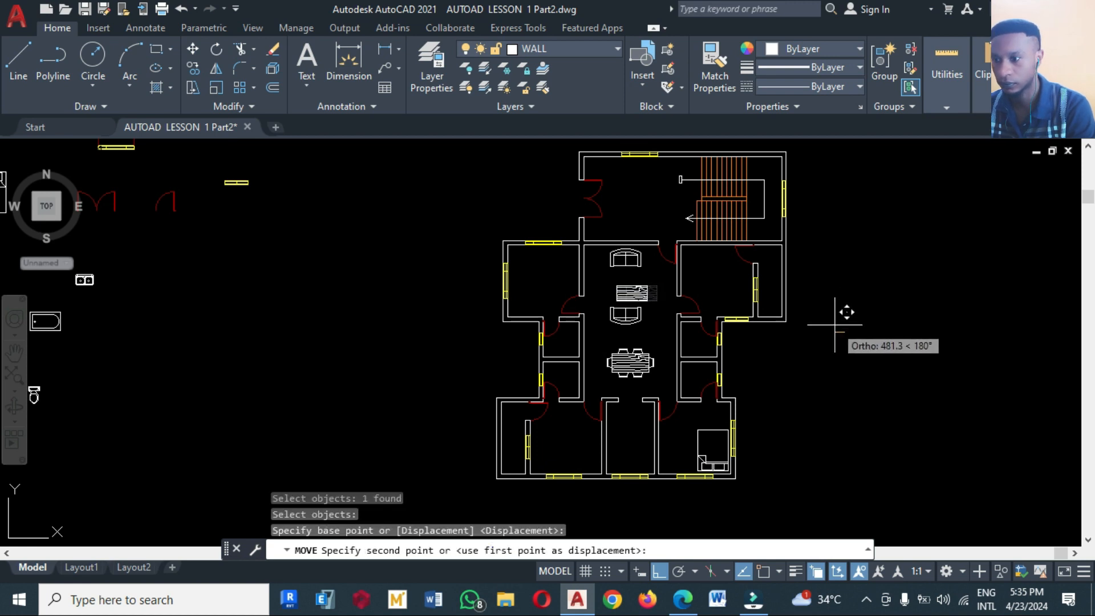
{"action": "left_click", "coordinate": [829, 325]}
Step: Move the coffee table straight up to about midway between the two sofas
{"action": "key", "text": "Return"}
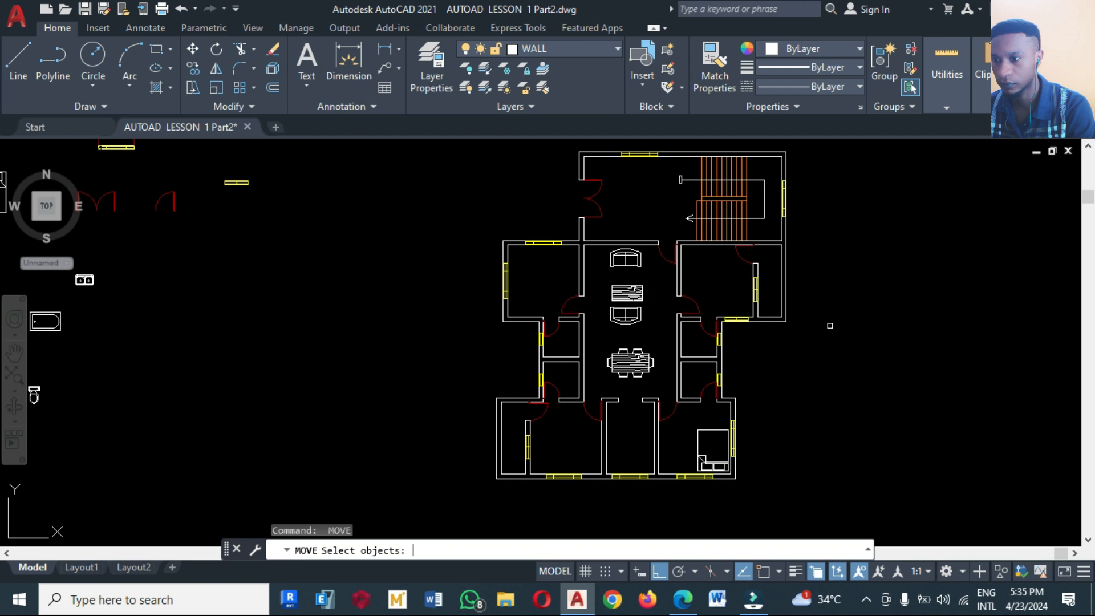
{"action": "left_click", "coordinate": [638, 296]}
{"action": "key", "text": "Return"}
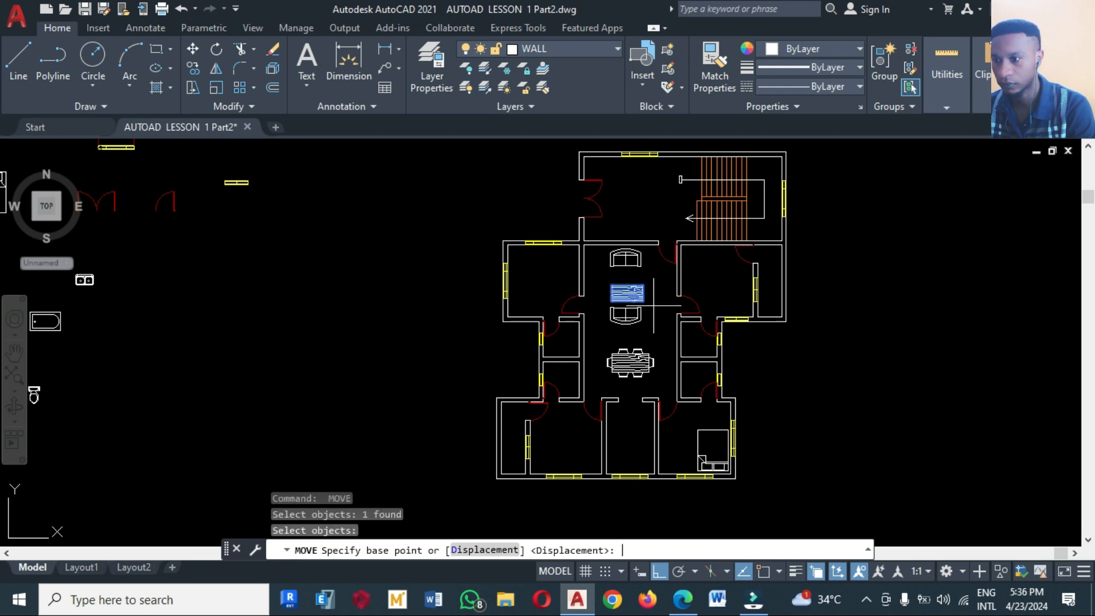
{"action": "left_click", "coordinate": [654, 306]}
{"action": "left_click", "coordinate": [652, 296]}
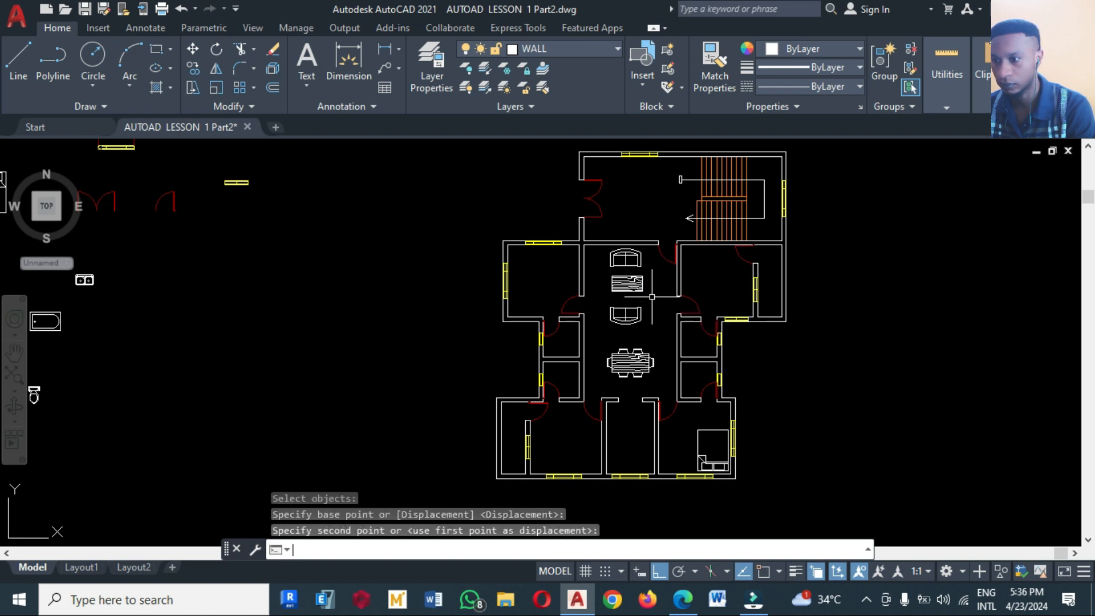
Step: Nudge the coffee table slightly left so it is centred on the sofas
{"action": "key", "text": "Return"}
{"action": "left_click", "coordinate": [648, 295]}
{"action": "key", "text": "Return"}
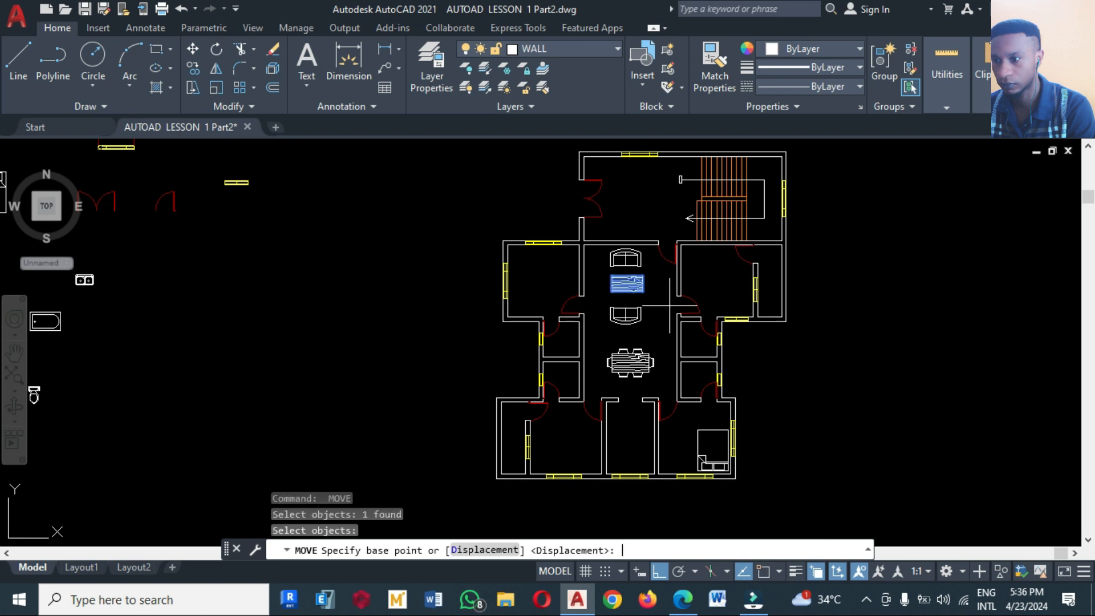
{"action": "left_click", "coordinate": [669, 306]}
{"action": "left_click", "coordinate": [670, 308]}
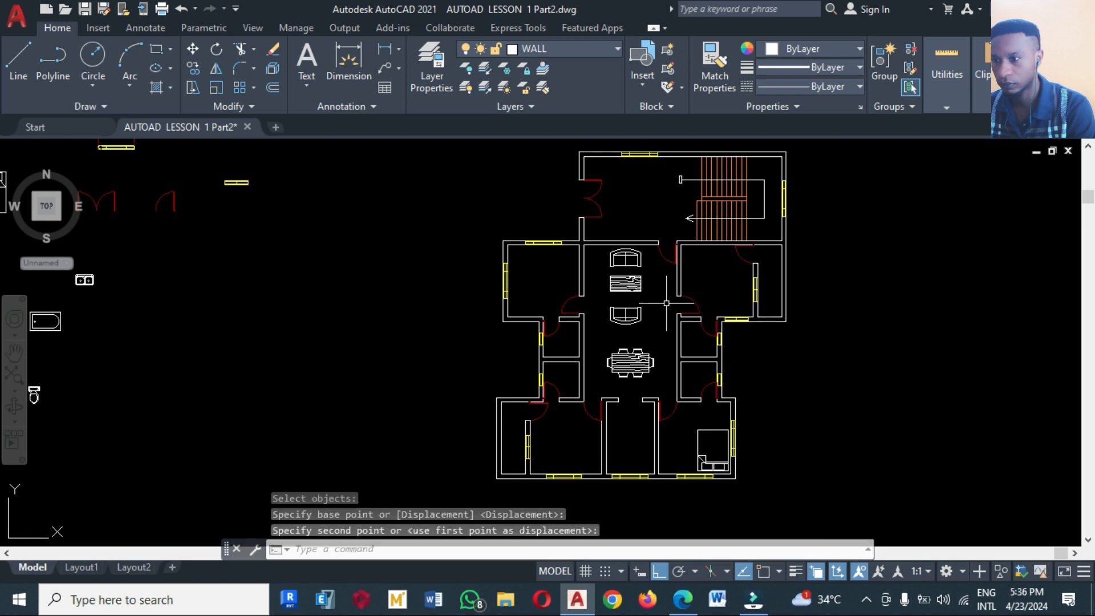
Step: Move the lower sofa straight up a little, closer to the coffee table
{"action": "key", "text": "Return"}
{"action": "left_click", "coordinate": [640, 312]}
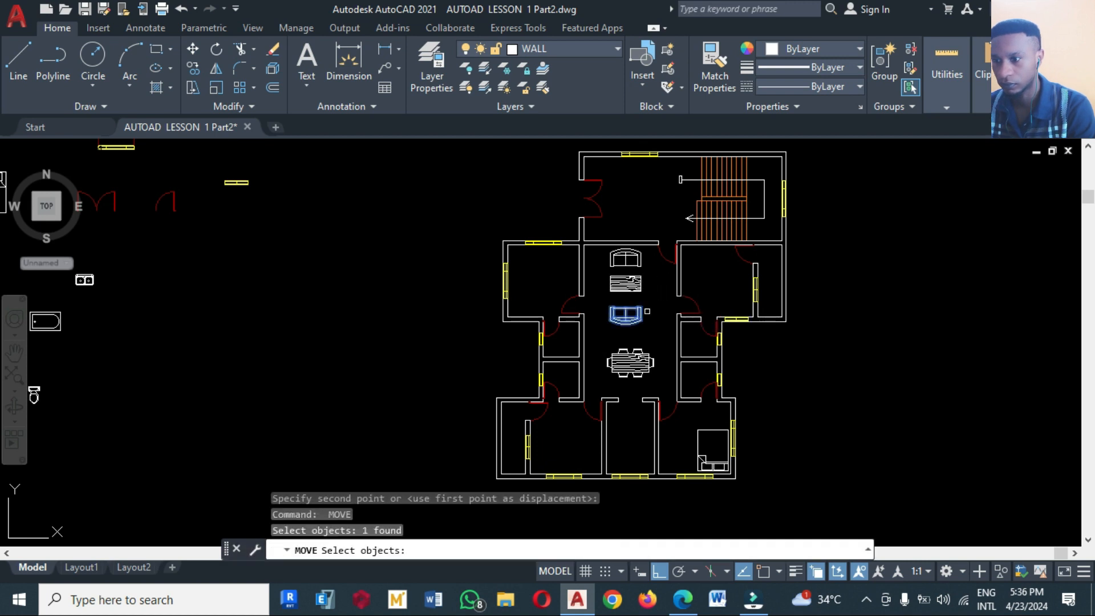
{"action": "key", "text": "Return"}
{"action": "left_click", "coordinate": [658, 317]}
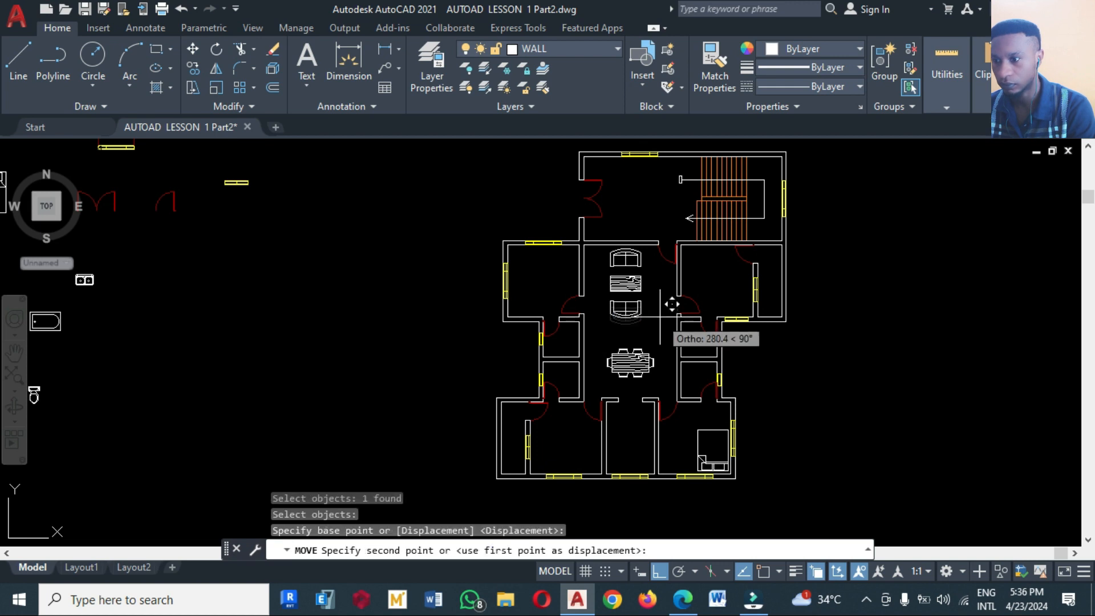
{"action": "left_click", "coordinate": [660, 310]}
Step: Move the bathtub block from beside the plan into the lower right-hand bathroom, with Ortho switched off
{"action": "scroll", "coordinate": [759, 313], "scroll_direction": "down", "scroll_amount": 2}
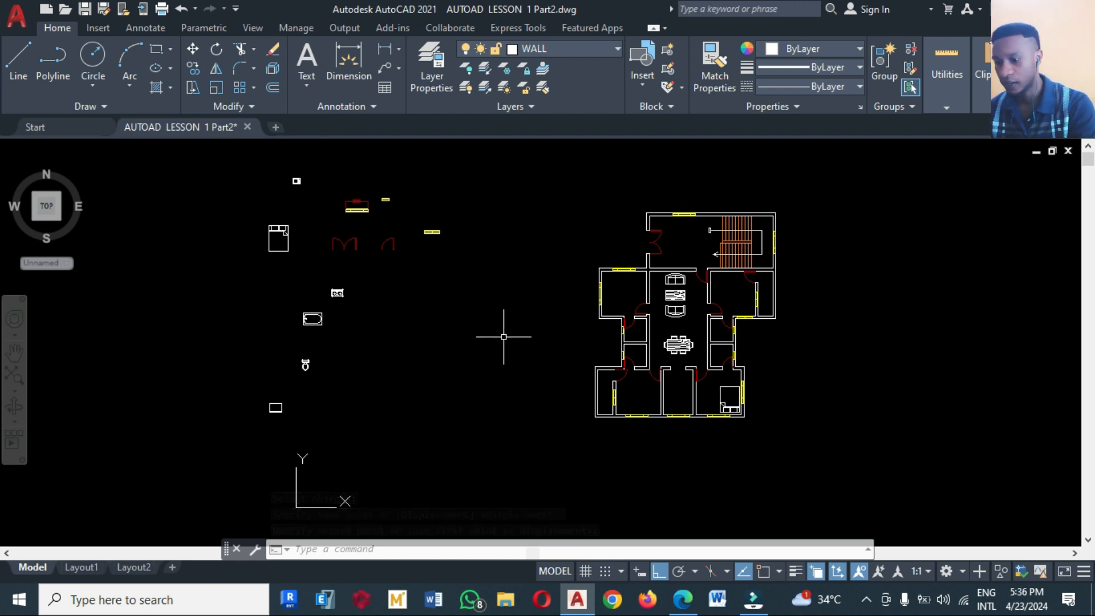
{"action": "type", "text": "M"}
{"action": "key", "text": "Return"}
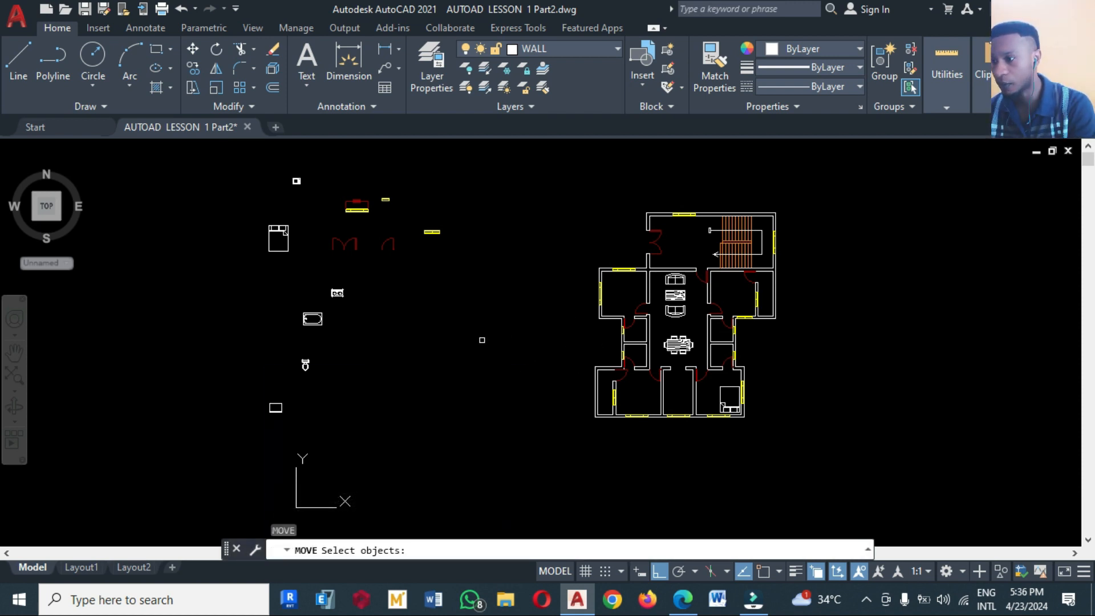
{"action": "left_click", "coordinate": [295, 309]}
{"action": "left_click", "coordinate": [330, 331]}
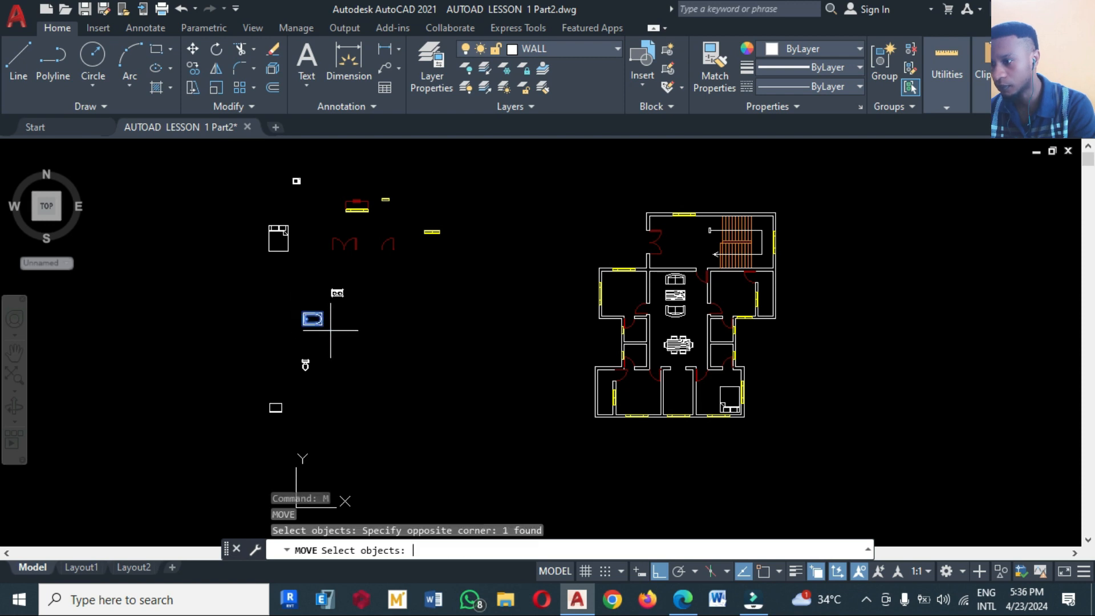
{"action": "key", "text": "Return"}
{"action": "left_click", "coordinate": [320, 326]}
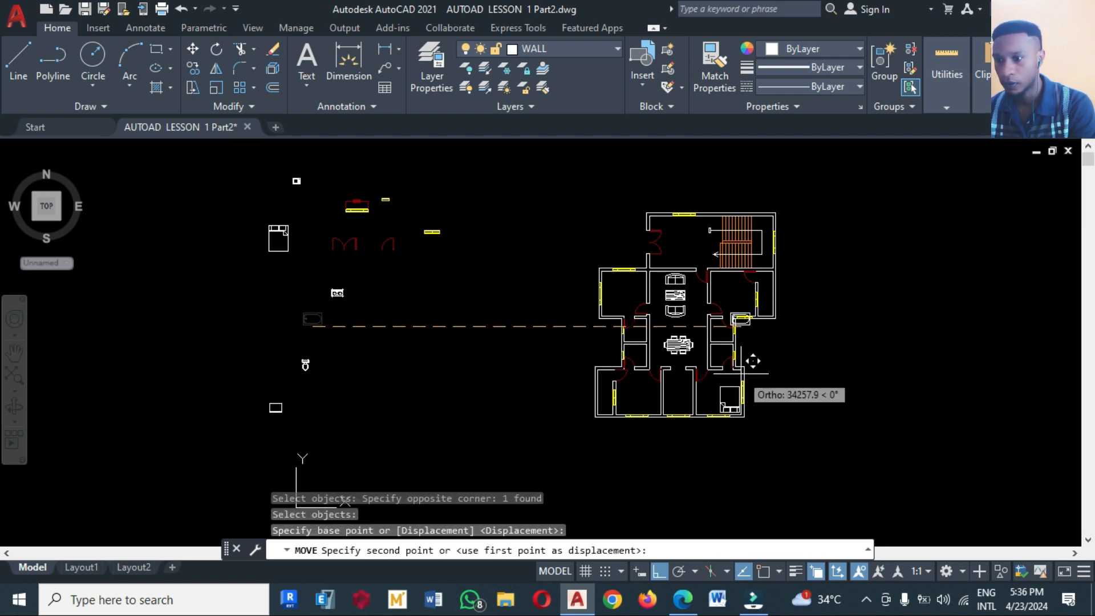
{"action": "scroll", "coordinate": [752, 372], "scroll_direction": "up", "scroll_amount": 4}
{"action": "left_click", "coordinate": [659, 570]}
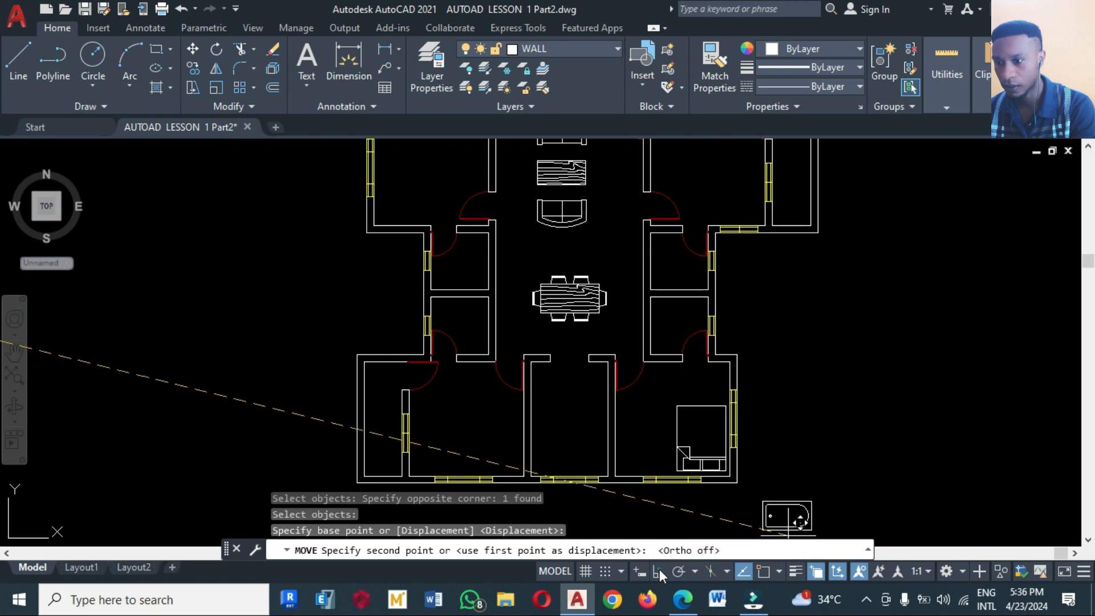
{"action": "scroll", "coordinate": [703, 307], "scroll_direction": "up", "scroll_amount": 2}
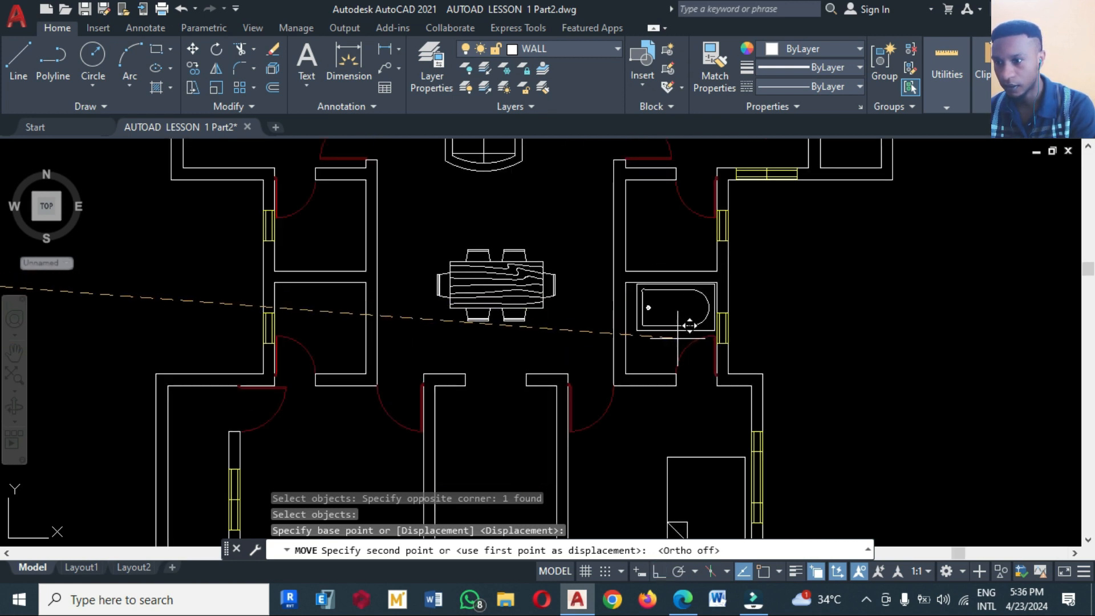
{"action": "left_click", "coordinate": [682, 338]}
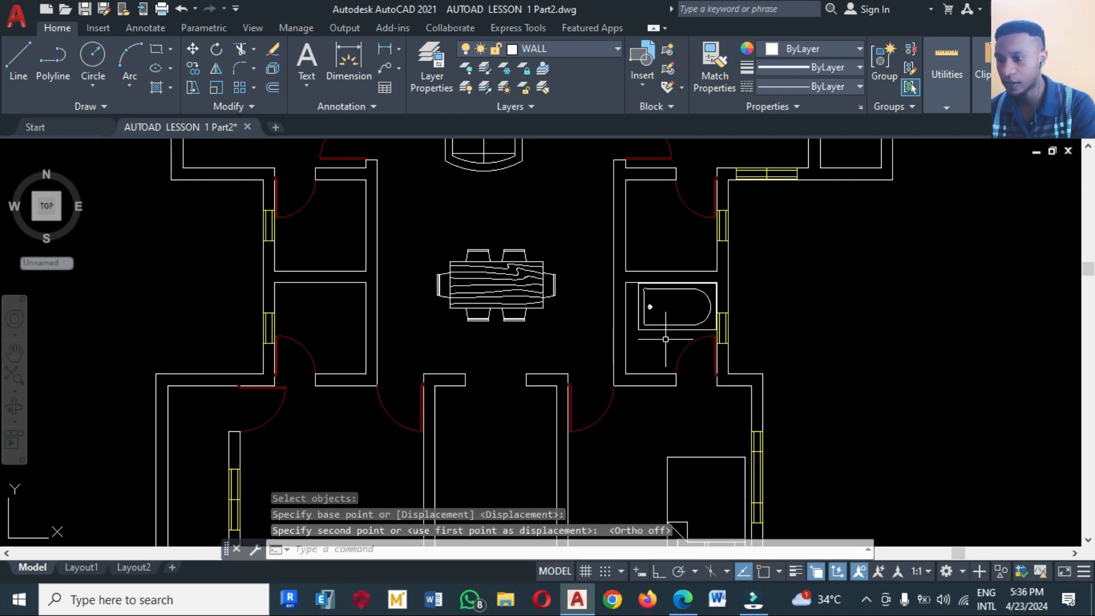
Step: Scale the bathtub by a factor of .5 from its lower-left corner
{"action": "type", "text": "sc"}
{"action": "key", "text": "Return"}
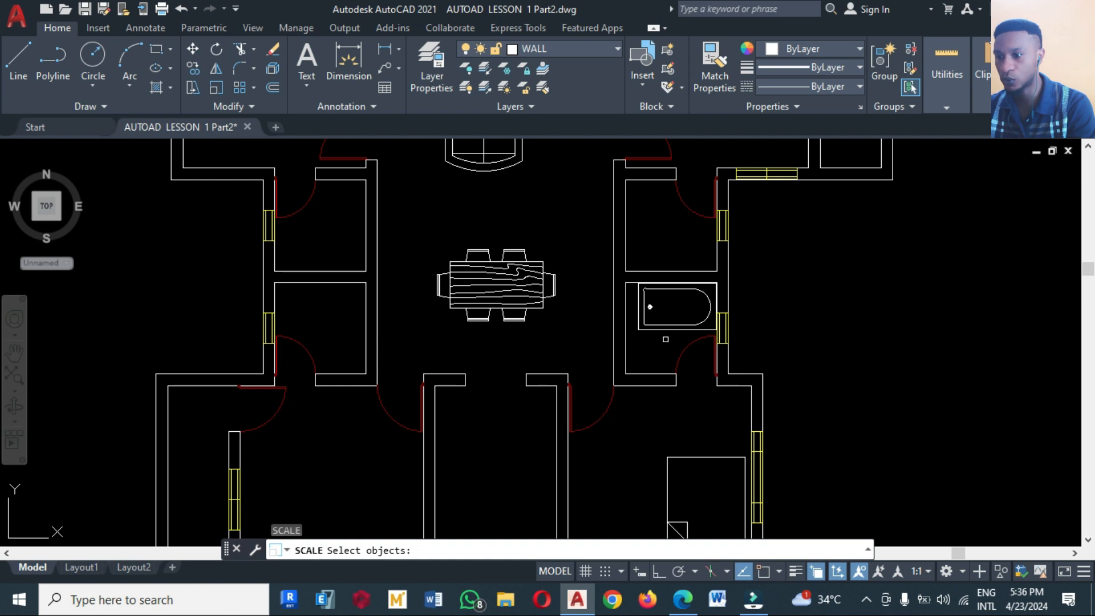
{"action": "left_click", "coordinate": [673, 348]}
{"action": "left_click", "coordinate": [640, 316]}
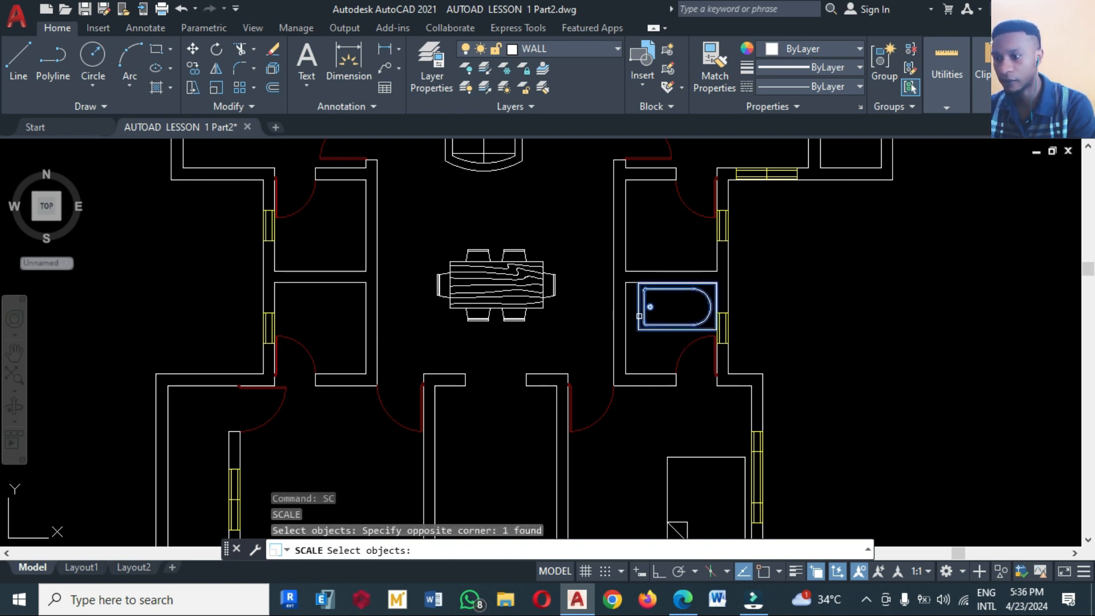
{"action": "key", "text": "Return"}
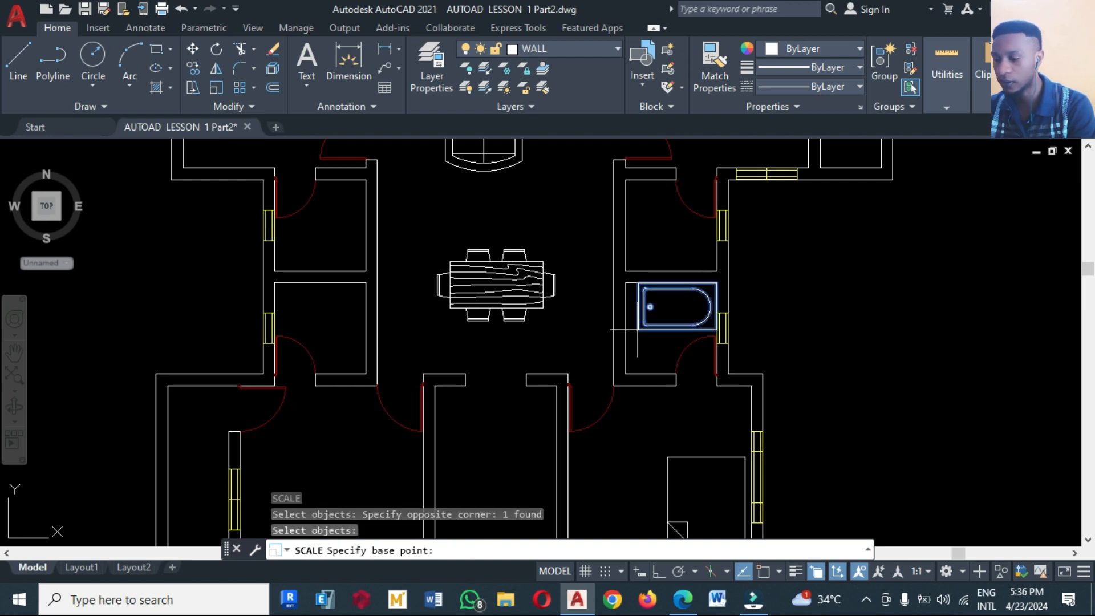
{"action": "left_click", "coordinate": [638, 330]}
{"action": "type", "text": ".5"}
{"action": "key", "text": "Return"}
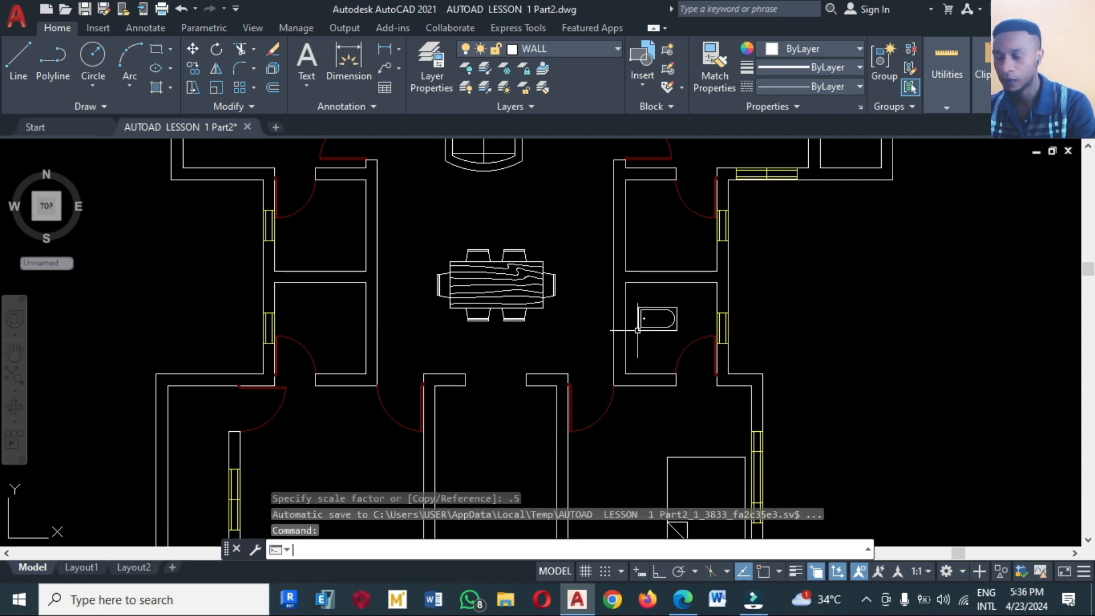
Step: Move the scaled bathtub into the upper-right corner of the same bathroom
{"action": "key", "text": "Return"}
{"action": "left_click", "coordinate": [683, 369]}
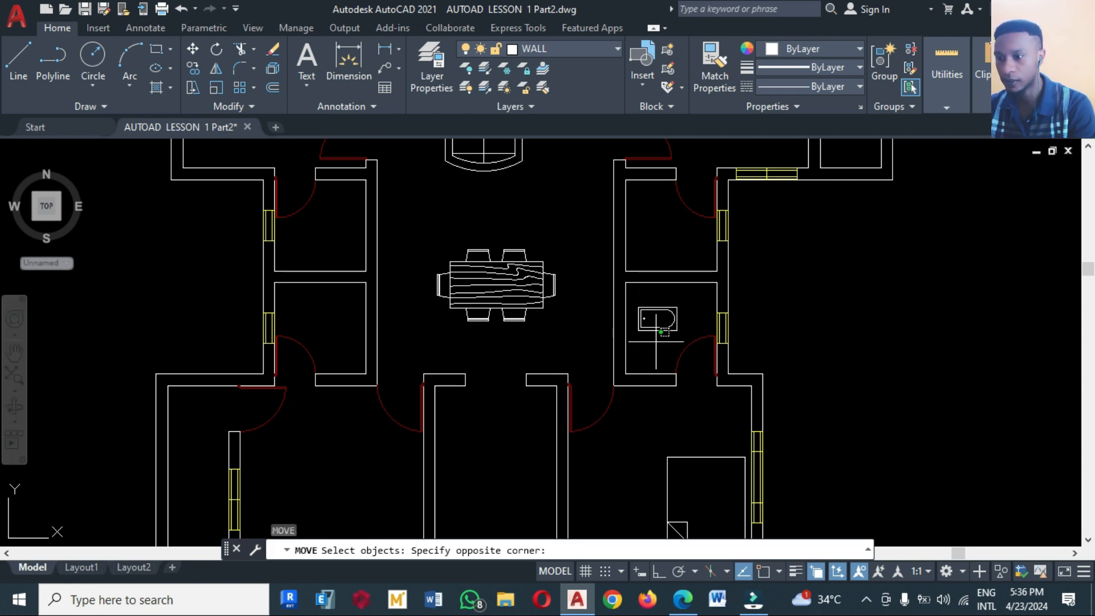
{"action": "left_click", "coordinate": [604, 289]}
{"action": "key", "text": "Return"}
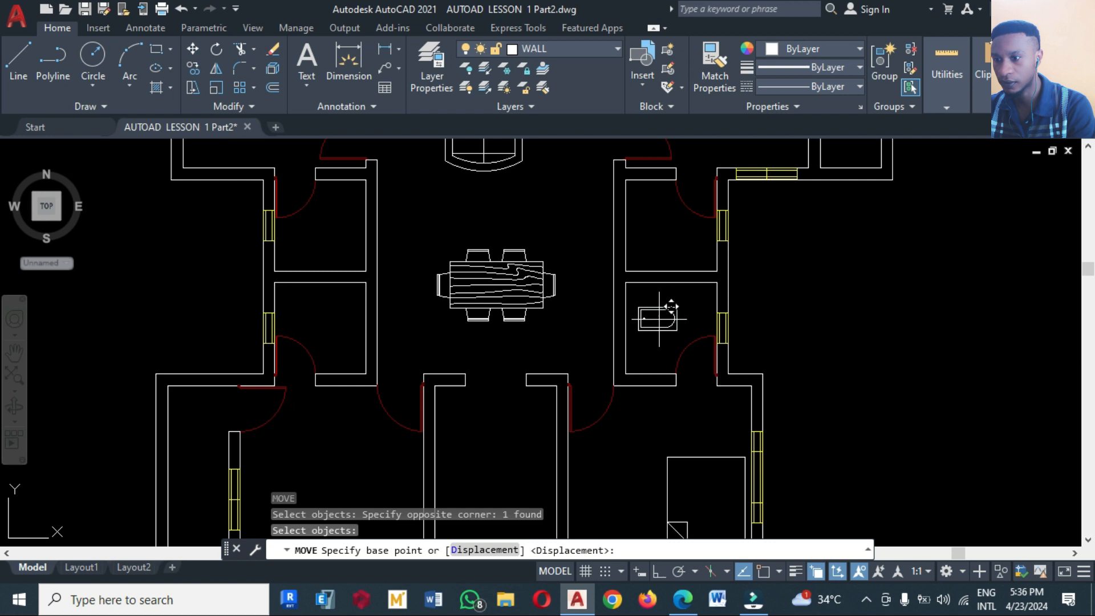
{"action": "left_click", "coordinate": [658, 318]}
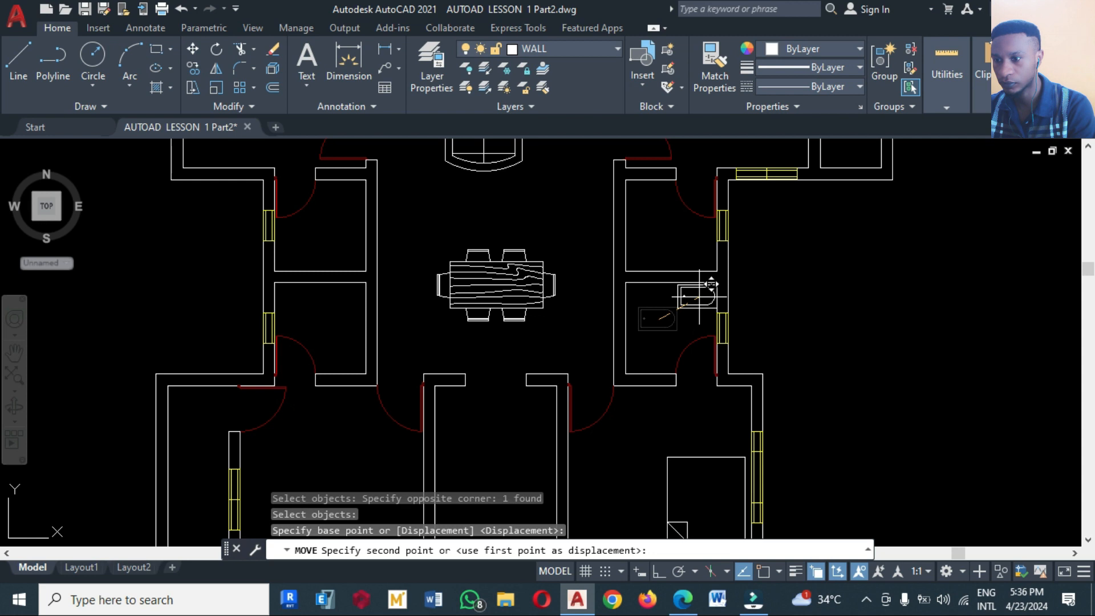
{"action": "left_click", "coordinate": [699, 296]}
{"action": "type", "text": "mi"}
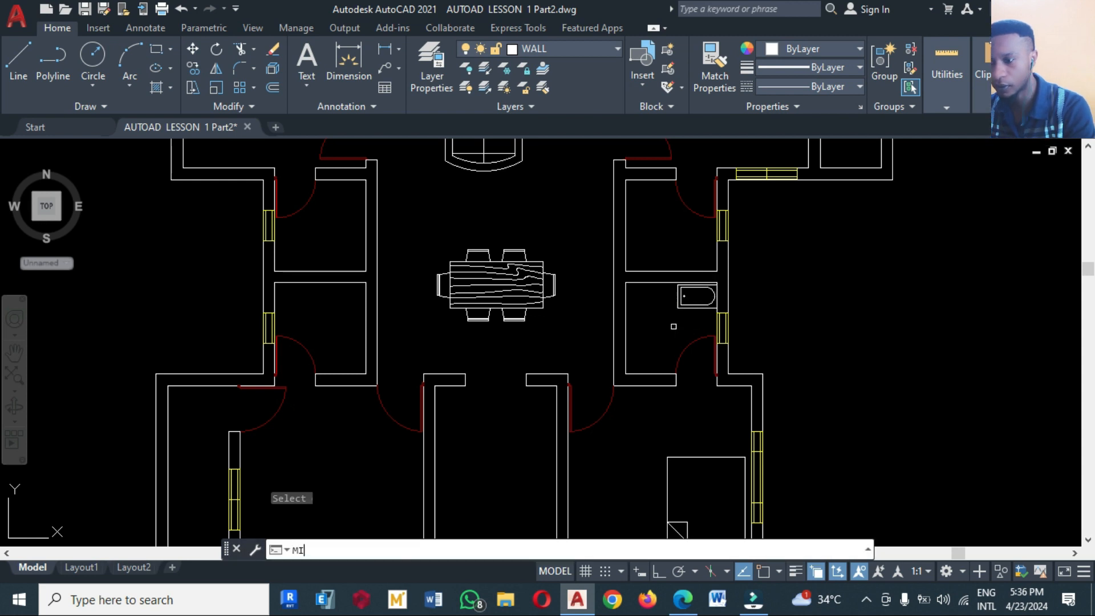
{"action": "key", "text": "Return"}
{"action": "key", "text": "Escape"}
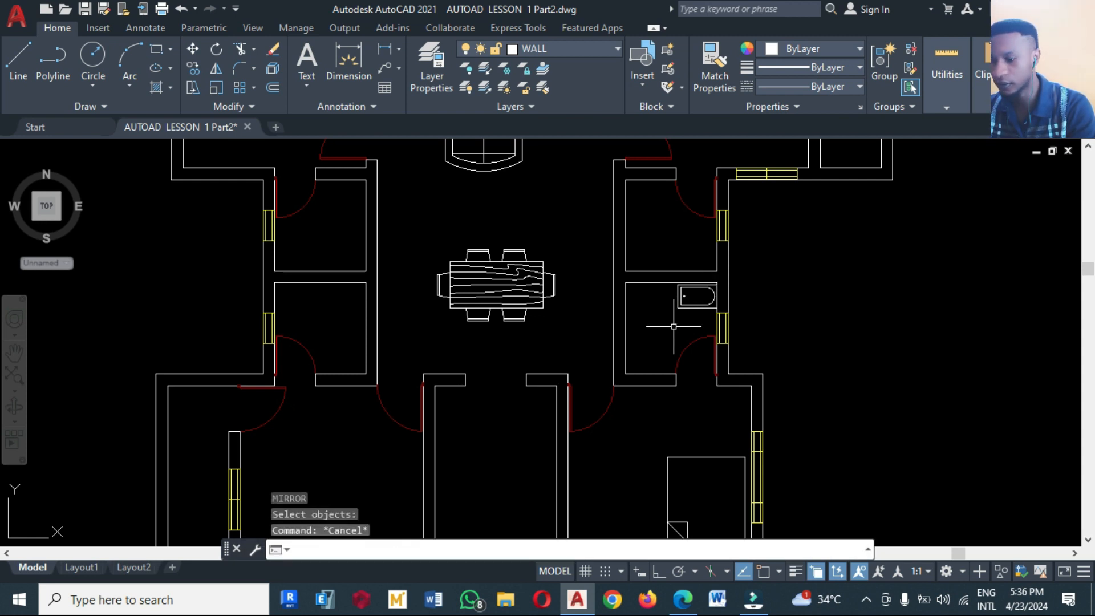
Step: Rotate the bathtub 180 degrees about a point on its left edge, with Ortho switched on
{"action": "type", "text": "ro"}
{"action": "key", "text": "Return"}
{"action": "left_click", "coordinate": [690, 326]}
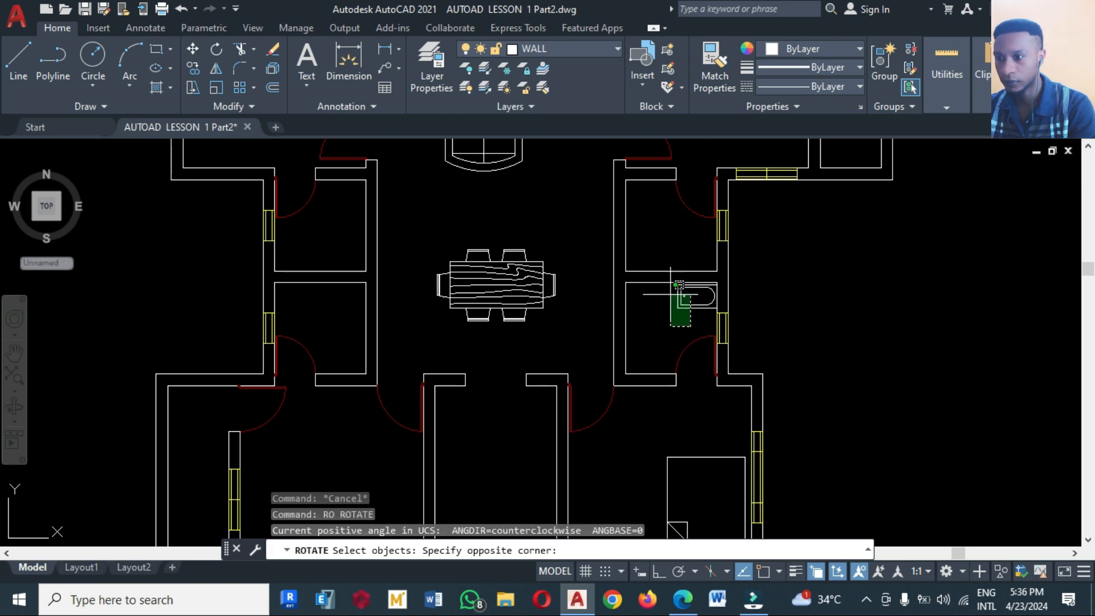
{"action": "left_click", "coordinate": [670, 292]}
{"action": "key", "text": "Return"}
{"action": "left_click", "coordinate": [676, 302]}
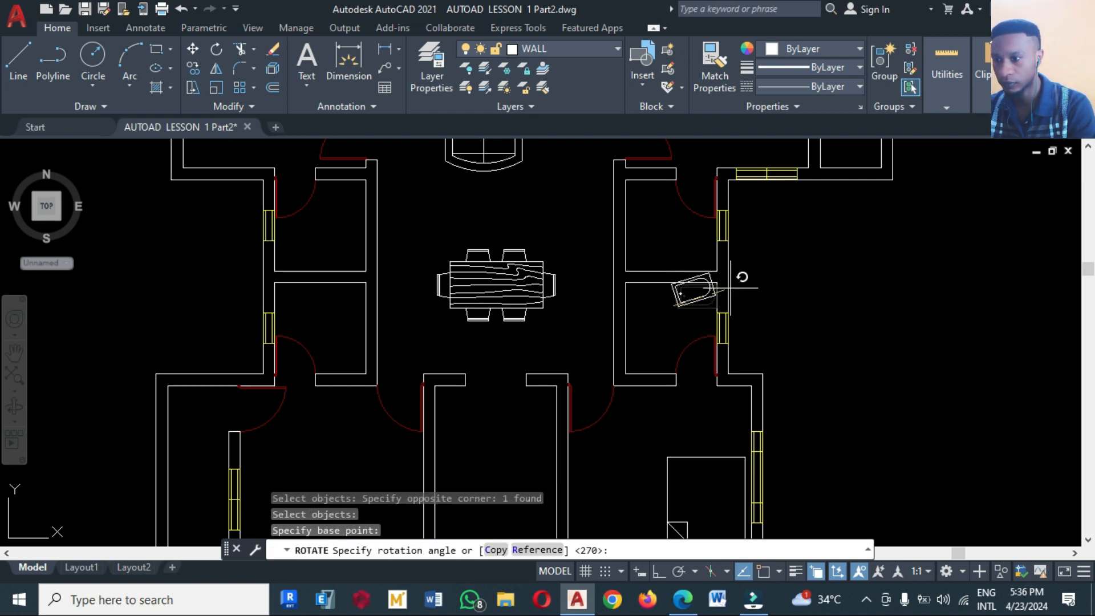
{"action": "left_click", "coordinate": [661, 576]}
{"action": "left_click", "coordinate": [566, 307]}
Step: Move the rotated bathtub within the lower right-hand bathroom
{"action": "type", "text": "m"}
{"action": "key", "text": "Return"}
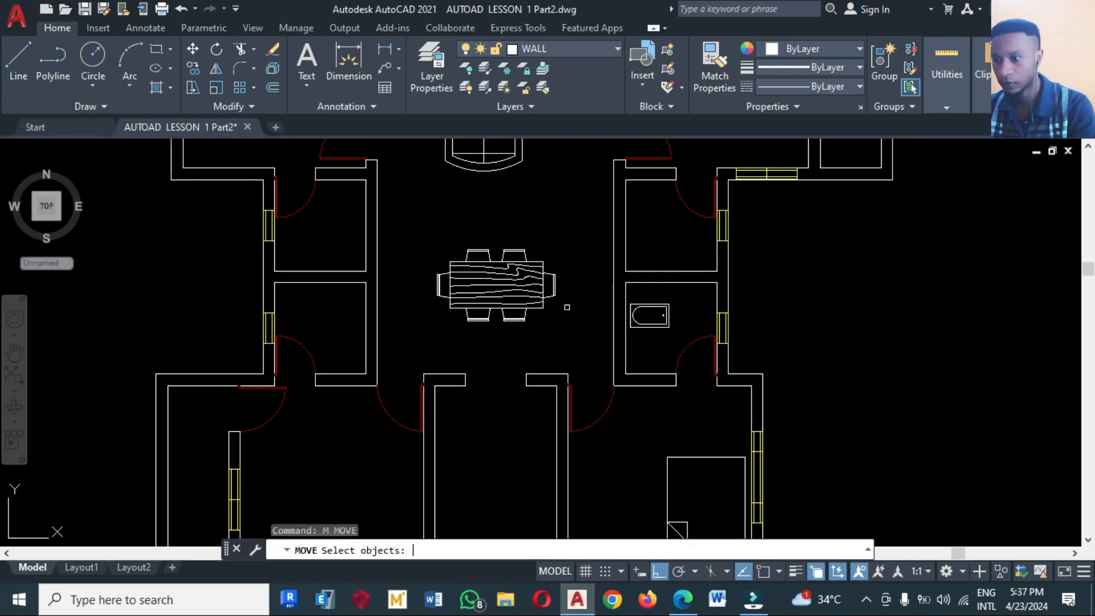
{"action": "left_click", "coordinate": [689, 367]}
{"action": "left_click", "coordinate": [621, 287]}
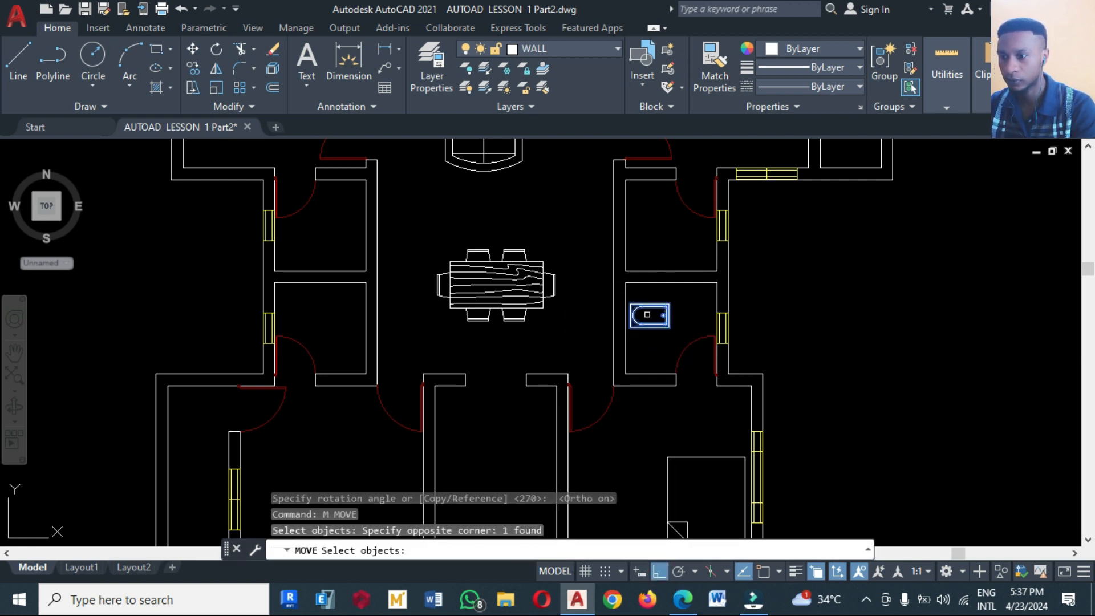
Step: Move the bathtub into the upper-right corner of the lower-right bathroom, with Ortho turned off
{"action": "key", "text": "Return"}
{"action": "left_click", "coordinate": [647, 330]}
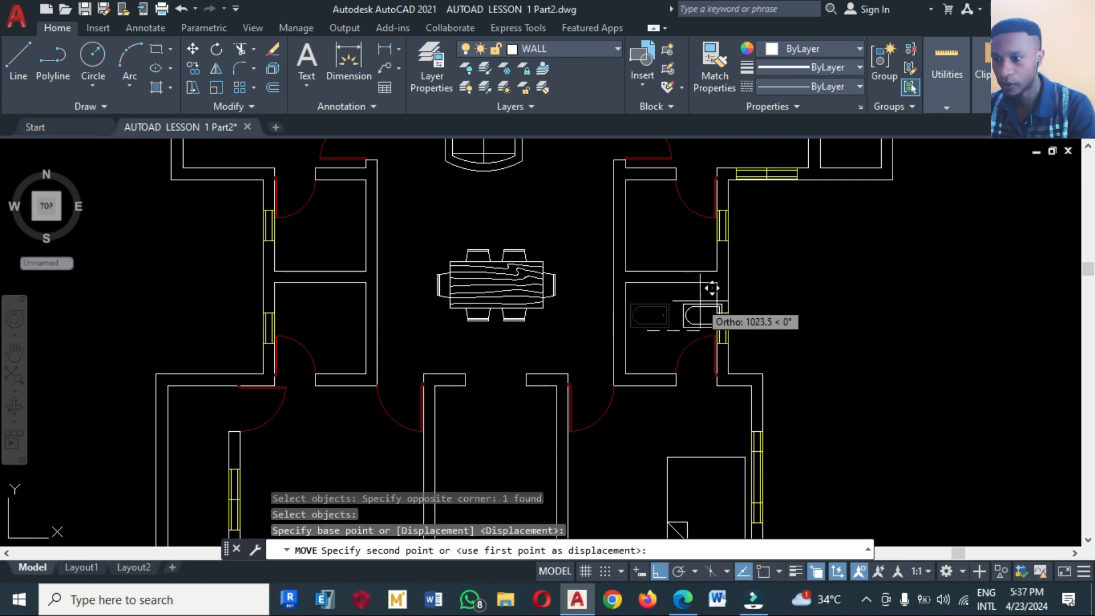
{"action": "left_click", "coordinate": [659, 570]}
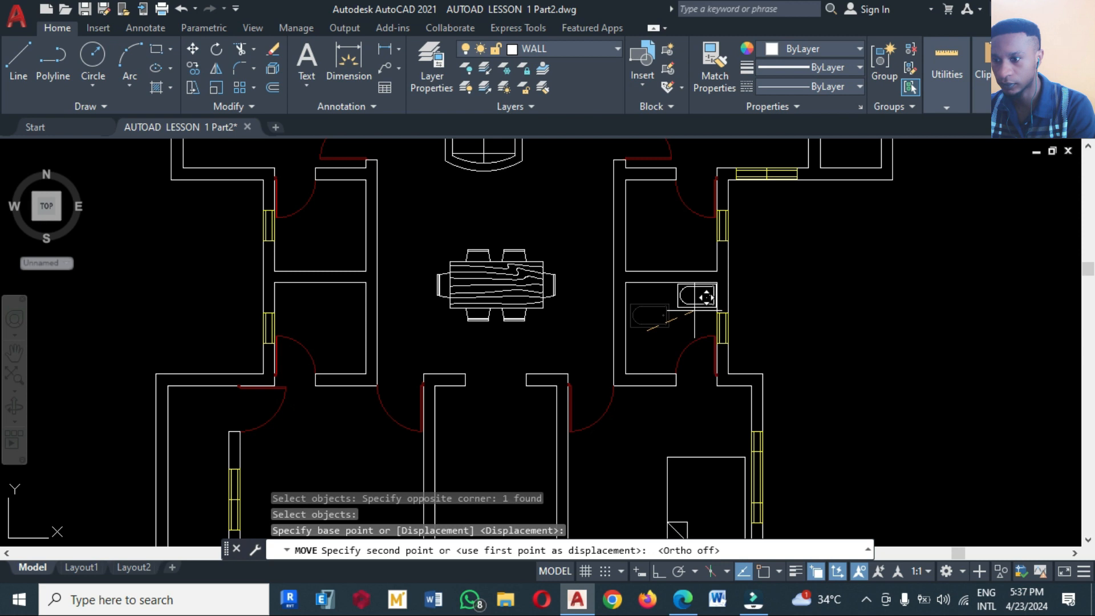
{"action": "left_click", "coordinate": [707, 295]}
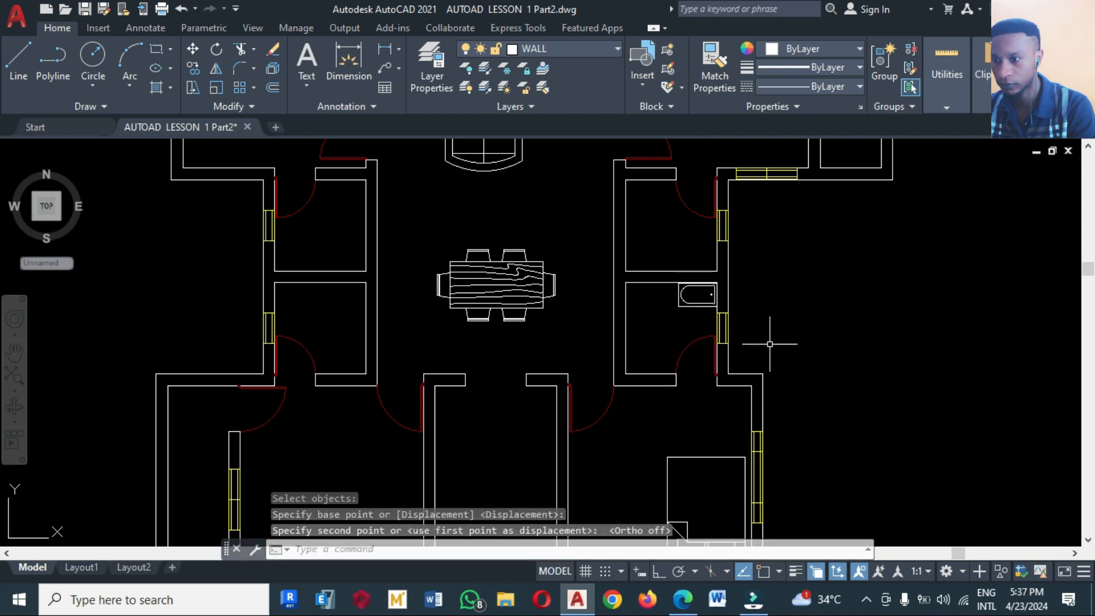
Step: Move the toilet from the loose blocks into the upper-left corner of the bathroom containing the bathtub
{"action": "scroll", "coordinate": [752, 350], "scroll_direction": "down", "scroll_amount": 2}
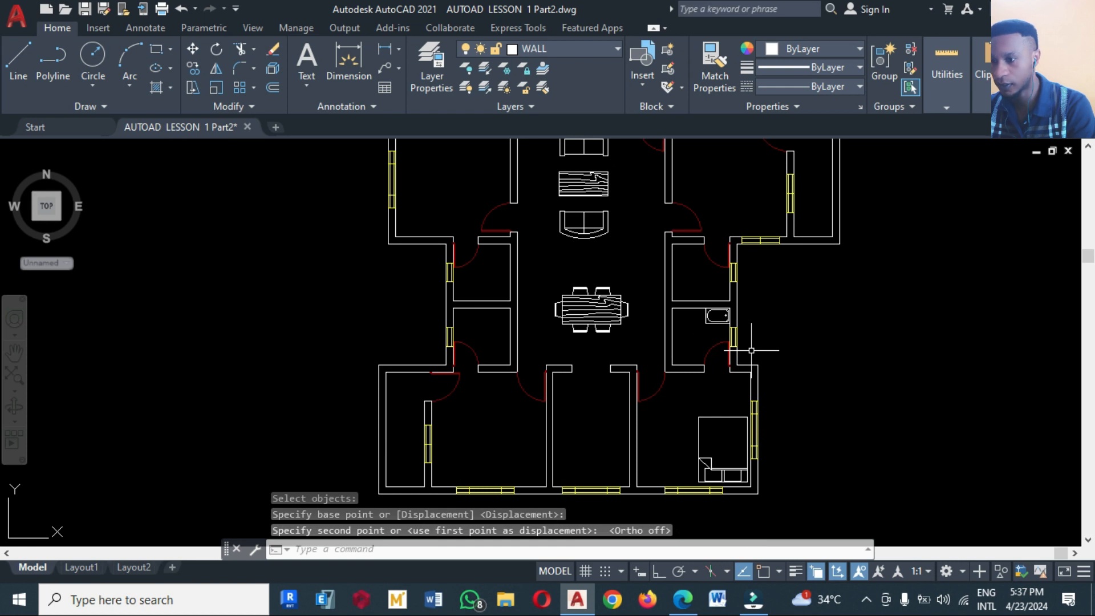
{"action": "type", "text": "m"}
{"action": "key", "text": "Return"}
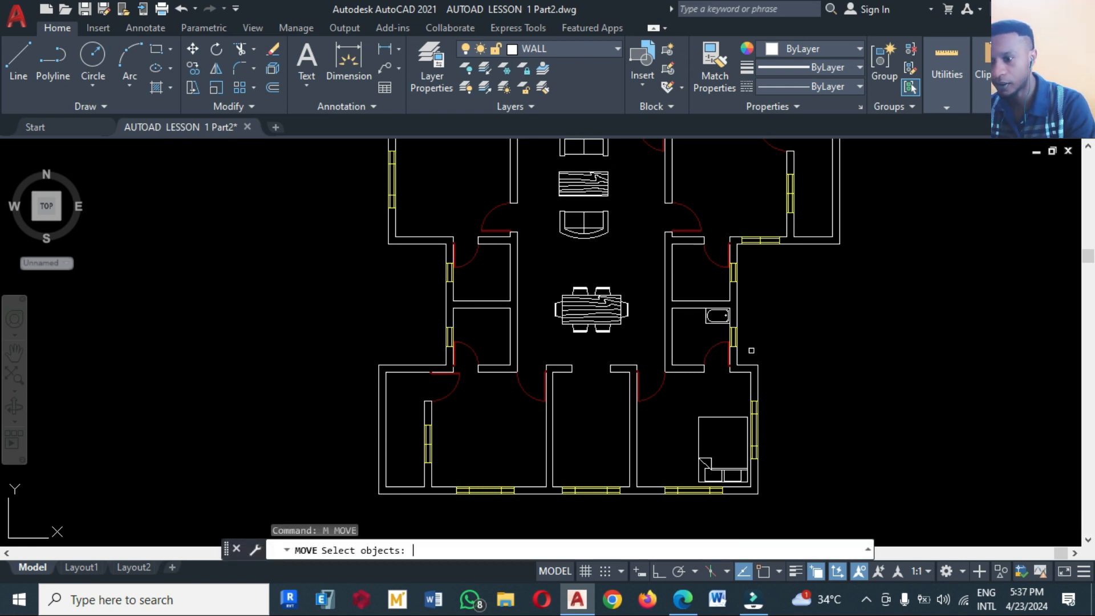
{"action": "scroll", "coordinate": [801, 349], "scroll_direction": "down", "scroll_amount": 2}
{"action": "left_click", "coordinate": [118, 370]}
{"action": "left_click", "coordinate": [63, 343]}
{"action": "key", "text": "Return"}
{"action": "left_click", "coordinate": [75, 351]}
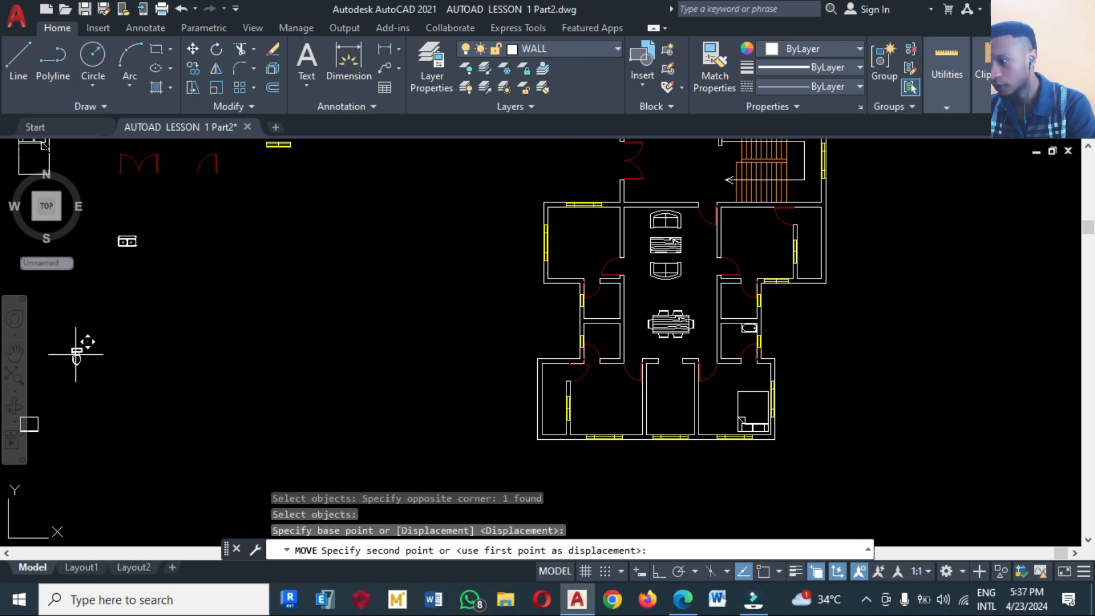
{"action": "scroll", "coordinate": [720, 319], "scroll_direction": "up", "scroll_amount": 3}
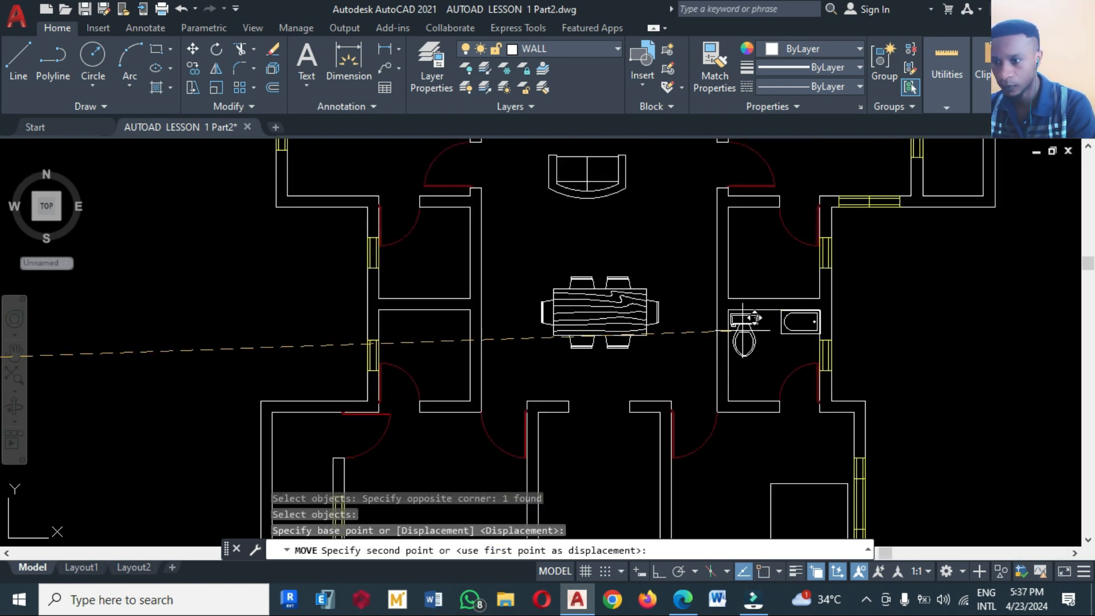
{"action": "scroll", "coordinate": [728, 318], "scroll_direction": "up", "scroll_amount": 4}
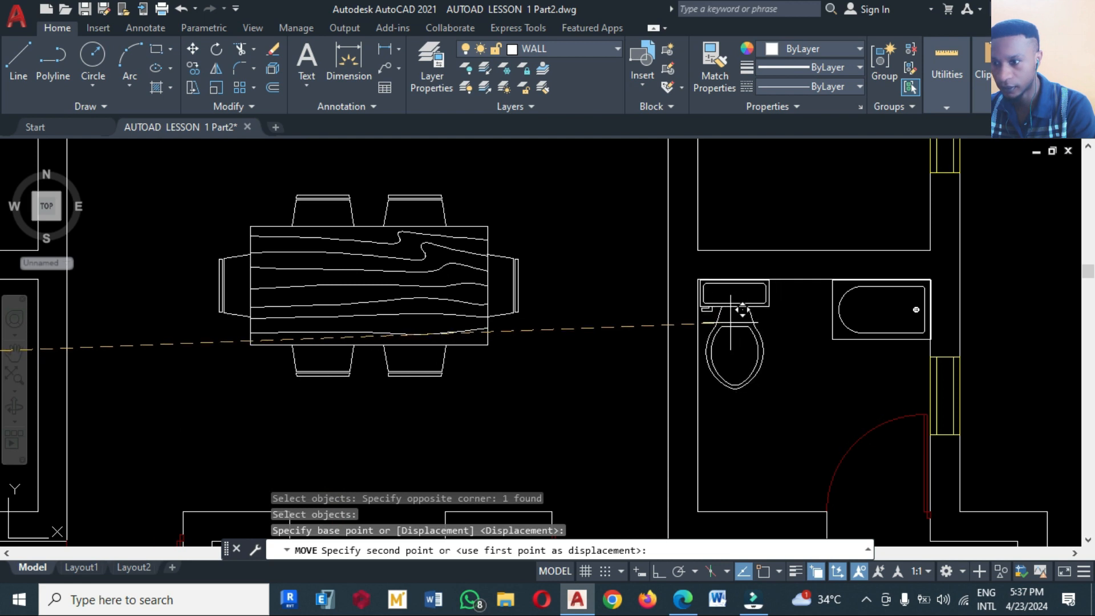
{"action": "left_click", "coordinate": [730, 323]}
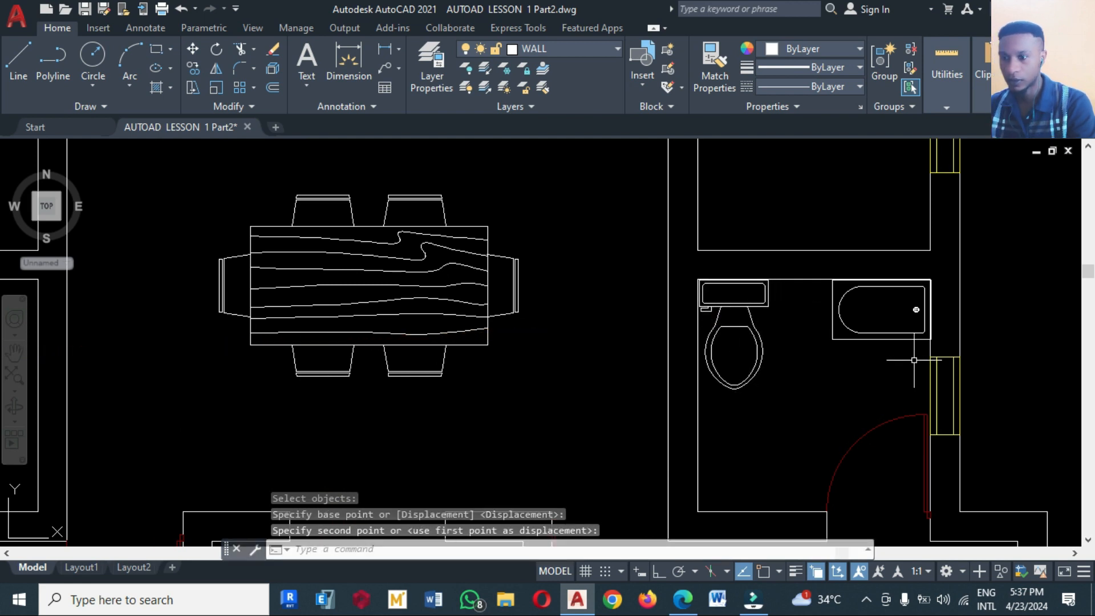
Step: Move the double-bowl sink from the loose blocks into the lower-left corner of the kitchen, the middle room at the plan's bottom
{"action": "scroll", "coordinate": [914, 360], "scroll_direction": "down", "scroll_amount": 4}
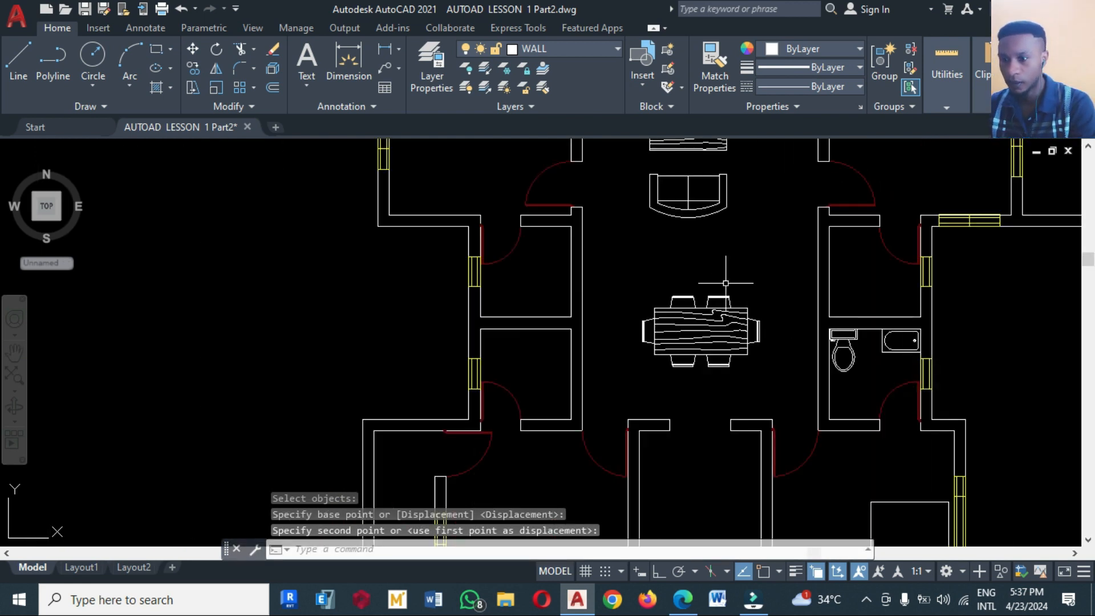
{"action": "scroll", "coordinate": [726, 283], "scroll_direction": "down", "scroll_amount": 2}
{"action": "scroll", "coordinate": [749, 171], "scroll_direction": "down", "scroll_amount": 1}
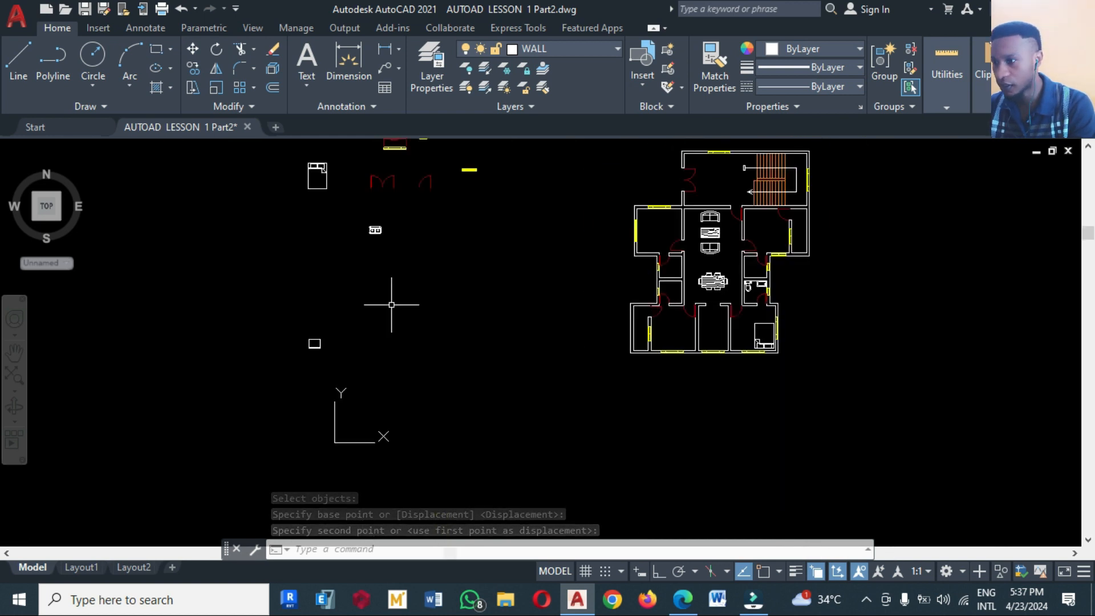
{"action": "scroll", "coordinate": [363, 196], "scroll_direction": "up", "scroll_amount": 2}
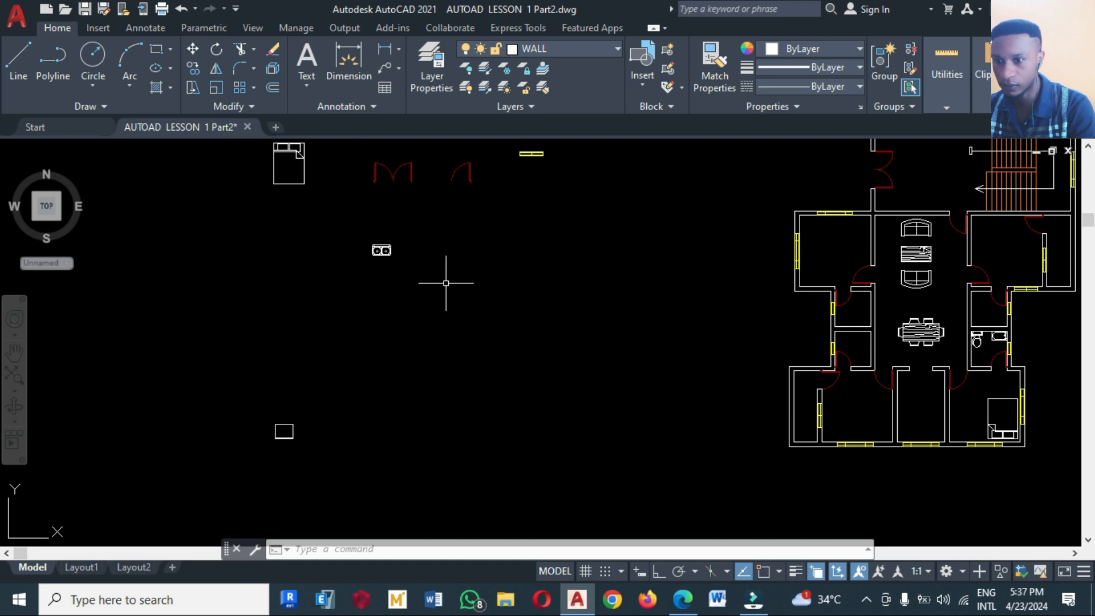
{"action": "type", "text": "m"}
{"action": "key", "text": "Return"}
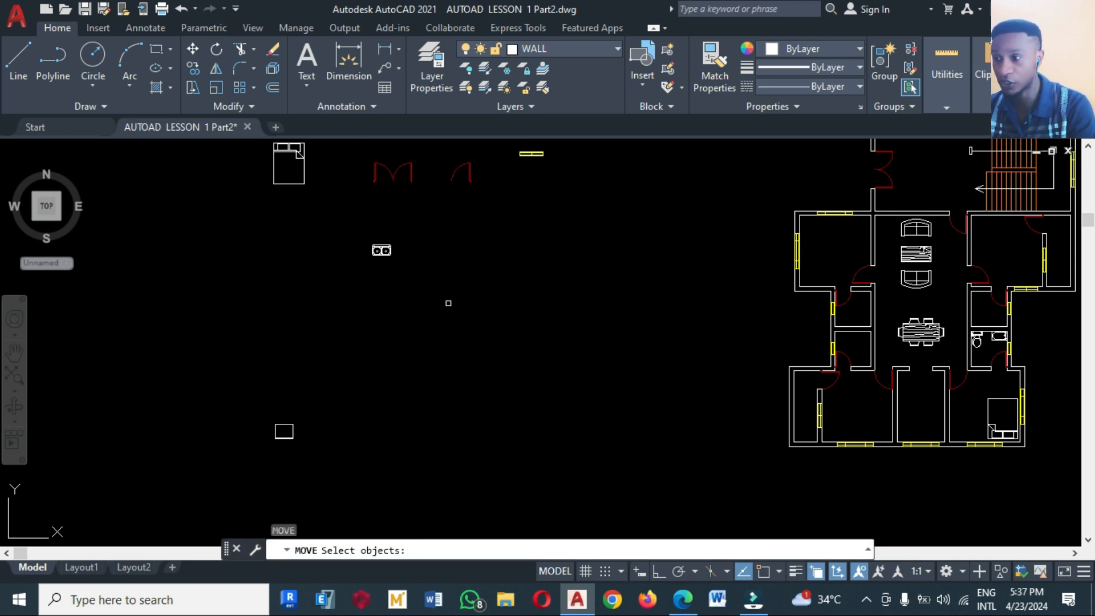
{"action": "left_click", "coordinate": [410, 284]}
{"action": "left_click", "coordinate": [360, 236]}
{"action": "key", "text": "Return"}
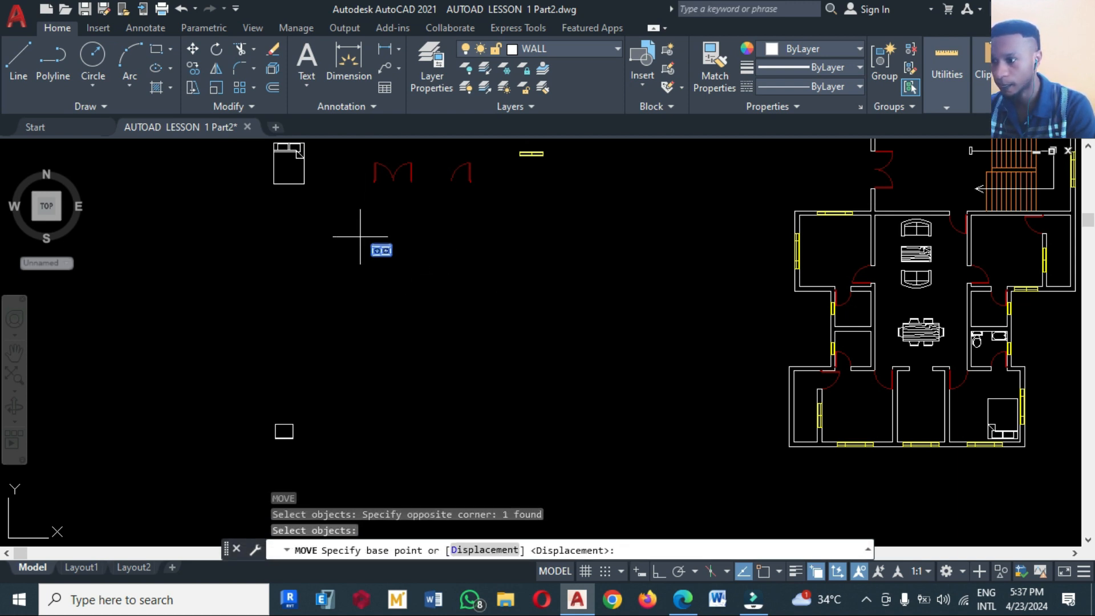
{"action": "left_click", "coordinate": [378, 245]}
{"action": "scroll", "coordinate": [933, 456], "scroll_direction": "up", "scroll_amount": 3}
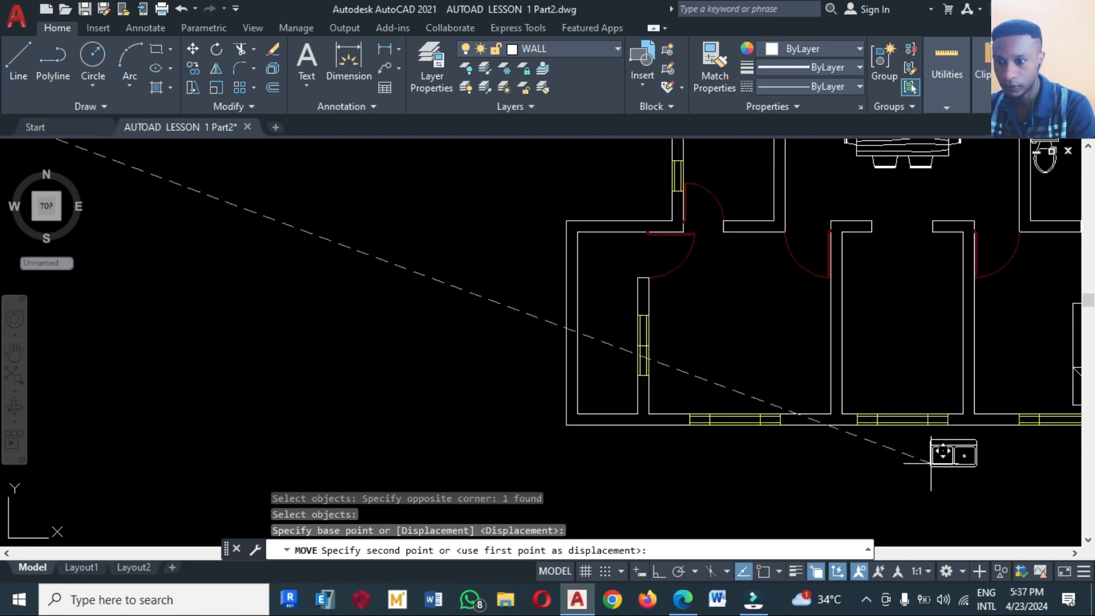
{"action": "scroll", "coordinate": [838, 419], "scroll_direction": "up", "scroll_amount": 2}
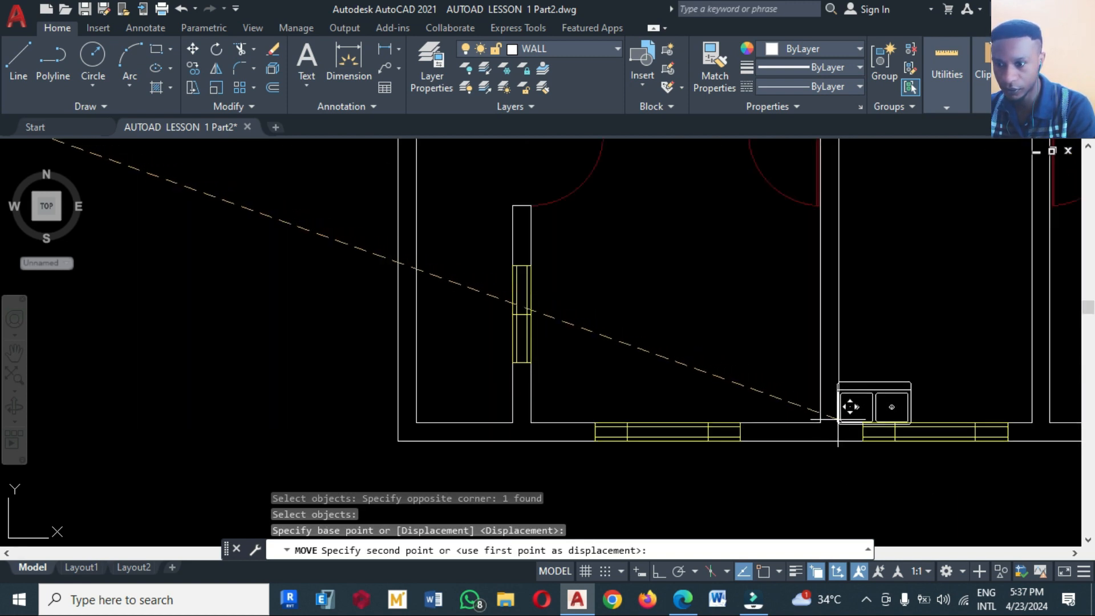
{"action": "left_click", "coordinate": [837, 415]}
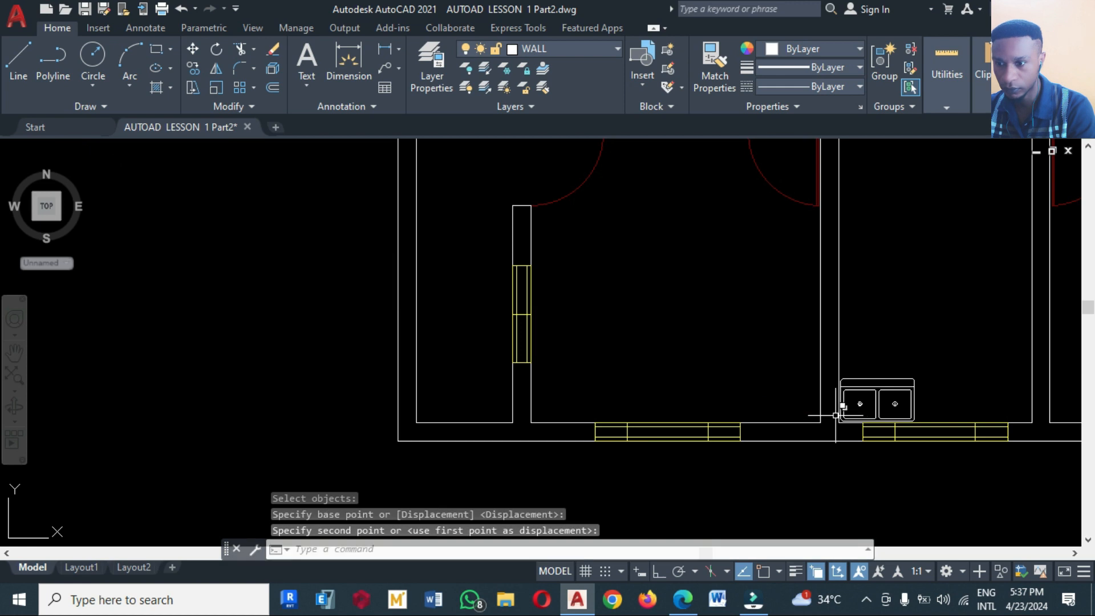
Step: Move the rectangular refrigerator block from the loose blocks into the upper-right area of the kitchen
{"action": "scroll", "coordinate": [747, 415], "scroll_direction": "down", "scroll_amount": 5}
{"action": "key", "text": "space"}
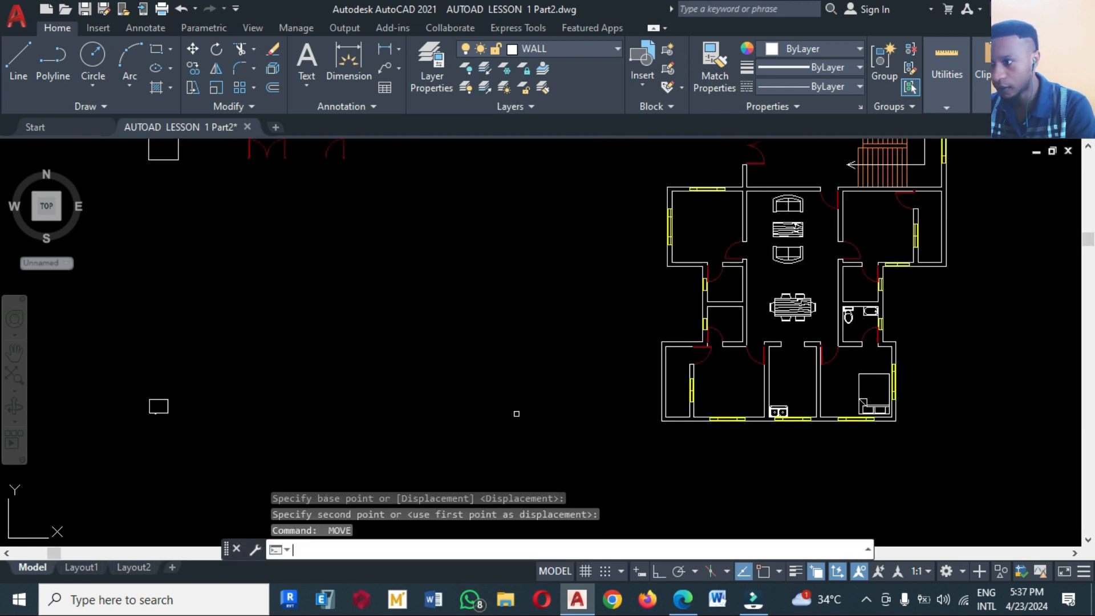
{"action": "left_click", "coordinate": [115, 365]}
{"action": "left_click", "coordinate": [230, 441]}
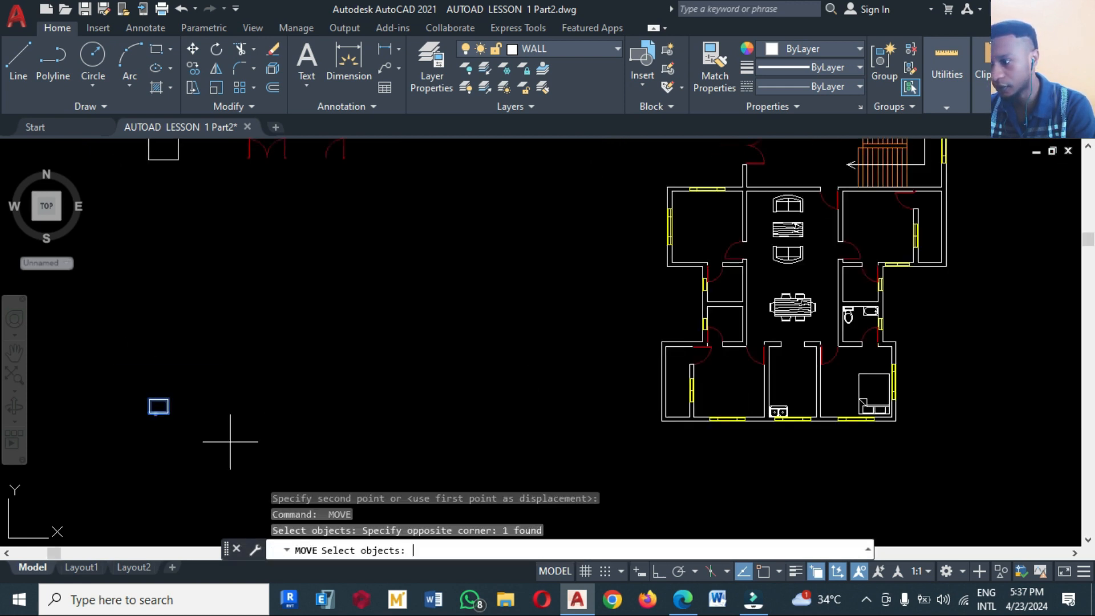
{"action": "key", "text": "space"}
{"action": "left_click", "coordinate": [175, 399]}
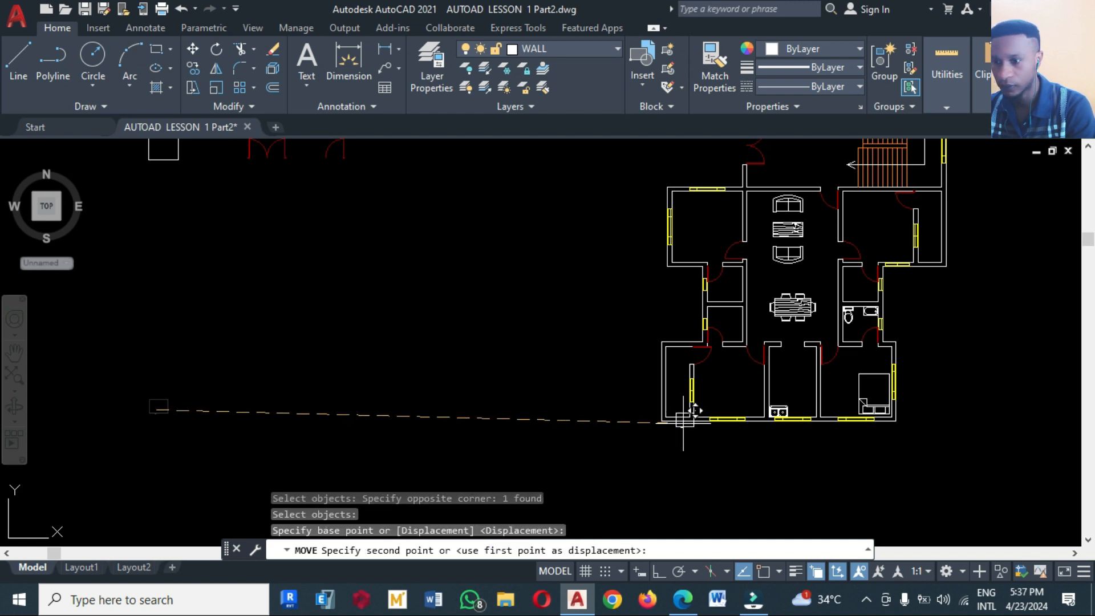
{"action": "scroll", "coordinate": [821, 422], "scroll_direction": "up", "scroll_amount": 4}
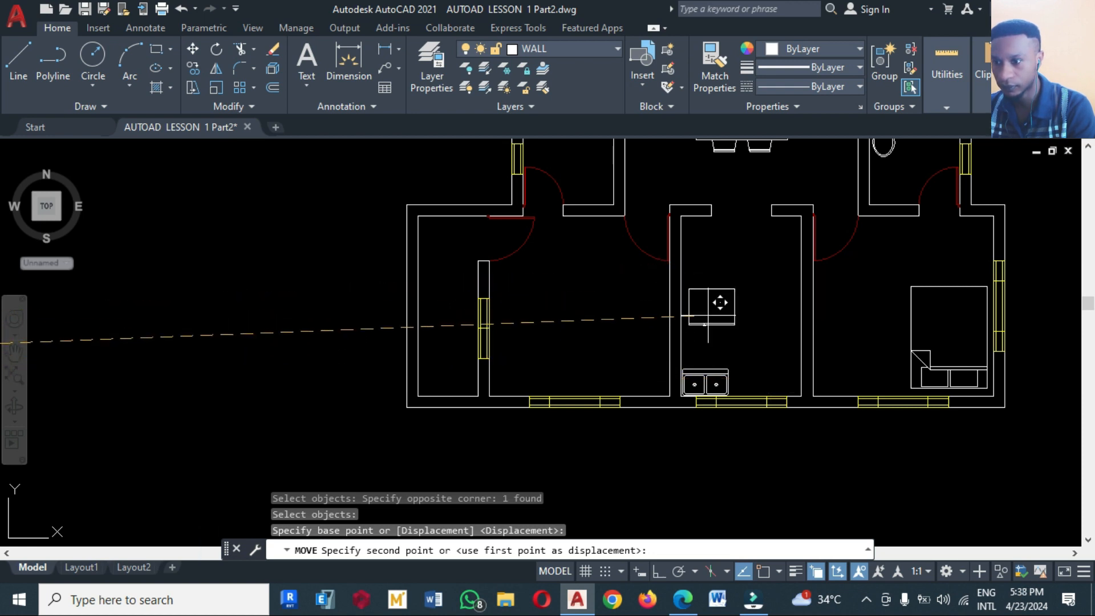
{"action": "left_click", "coordinate": [770, 268]}
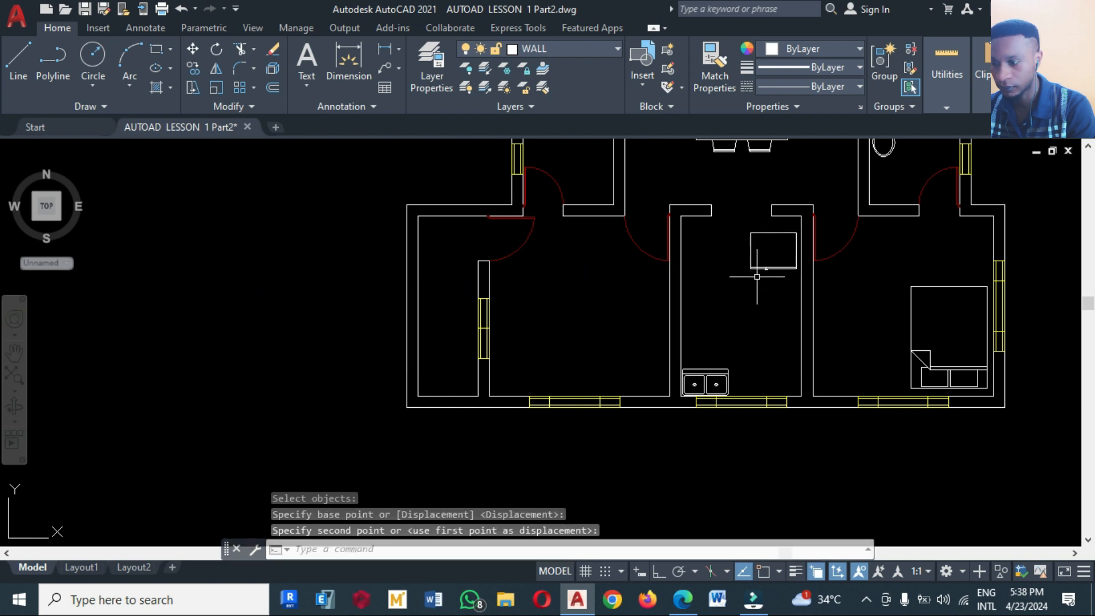
Step: Rotate the refrigerator a quarter turn clockwise with Ortho on so its handle side faces left
{"action": "type", "text": "ro"}
{"action": "key", "text": "Return"}
{"action": "left_click", "coordinate": [754, 302]}
{"action": "left_click", "coordinate": [740, 256]}
{"action": "key", "text": "Return"}
{"action": "left_click", "coordinate": [744, 270]}
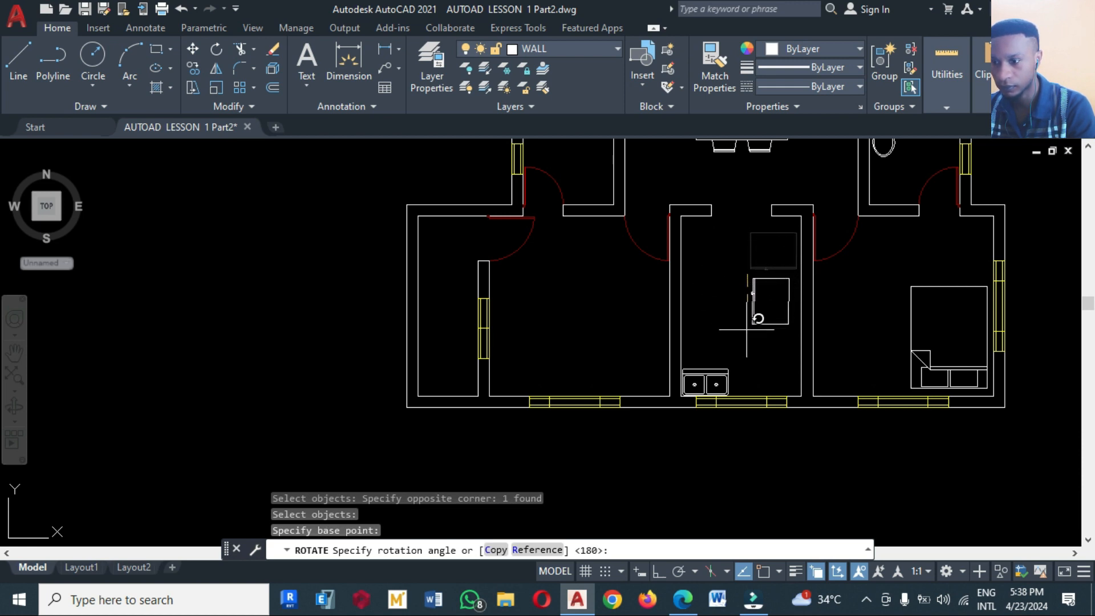
{"action": "key", "text": "F8"}
{"action": "left_click", "coordinate": [764, 361]}
Step: Move the rotated refrigerator straight up, close to the kitchen's top wall
{"action": "type", "text": "m"}
{"action": "key", "text": "Return"}
{"action": "left_click", "coordinate": [776, 357]}
{"action": "left_click", "coordinate": [729, 283]}
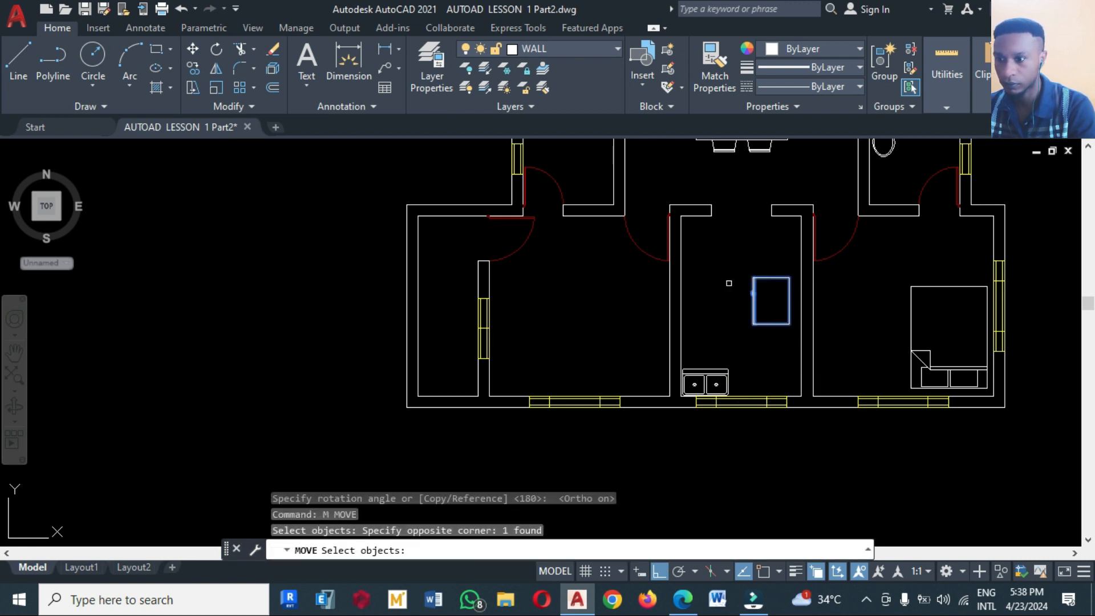
{"action": "key", "text": "Return"}
{"action": "left_click", "coordinate": [769, 319]}
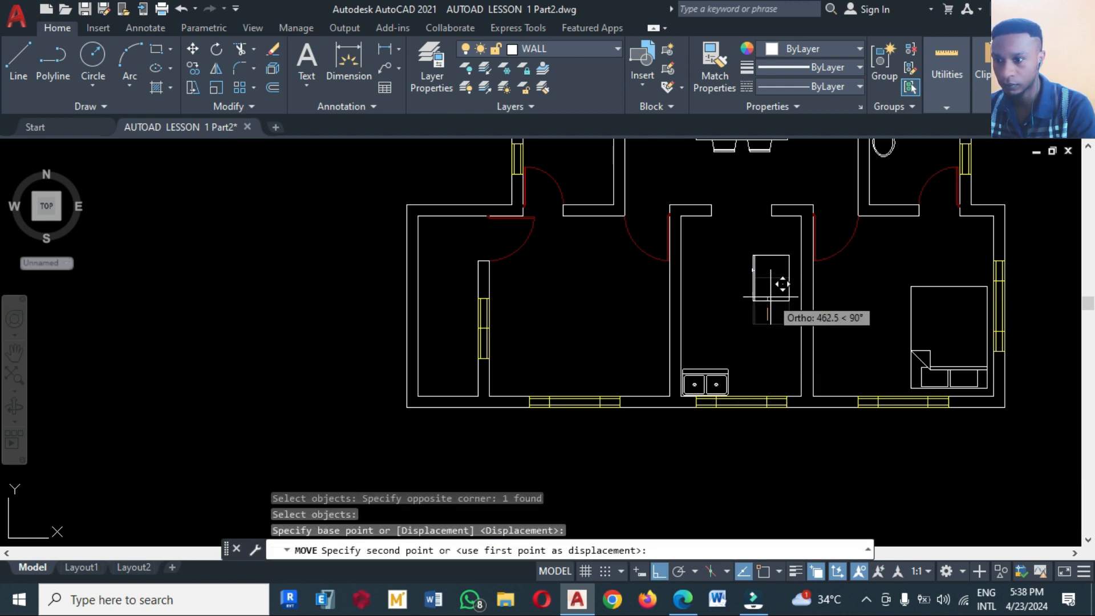
{"action": "left_click", "coordinate": [779, 263]}
Step: Shift the refrigerator horizontally to the right, close to the kitchen's right wall
{"action": "key", "text": "Return"}
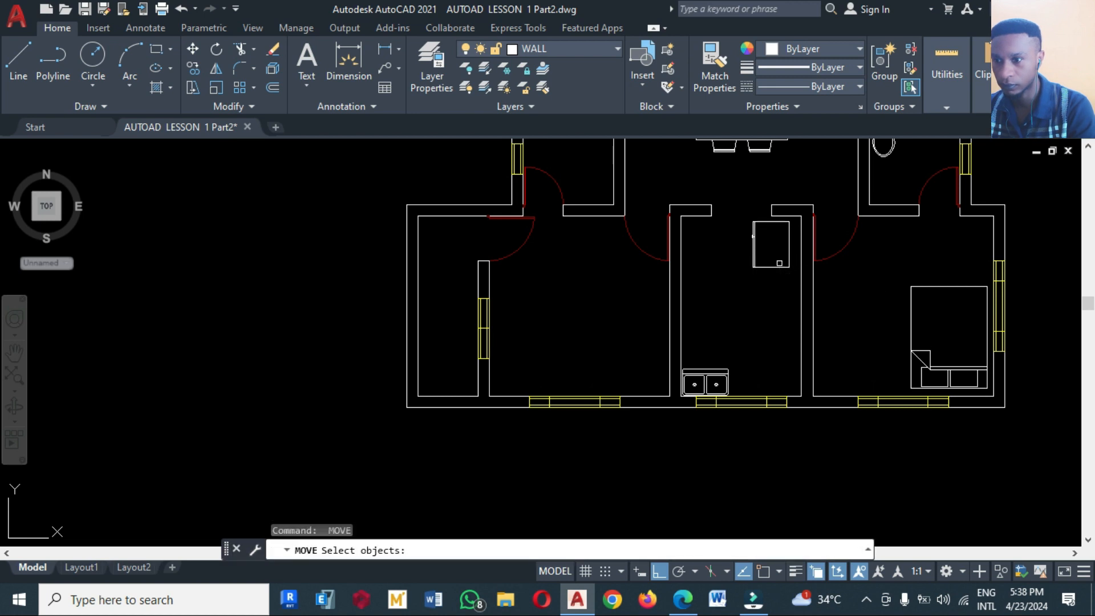
{"action": "left_click", "coordinate": [777, 267]}
{"action": "key", "text": "Return"}
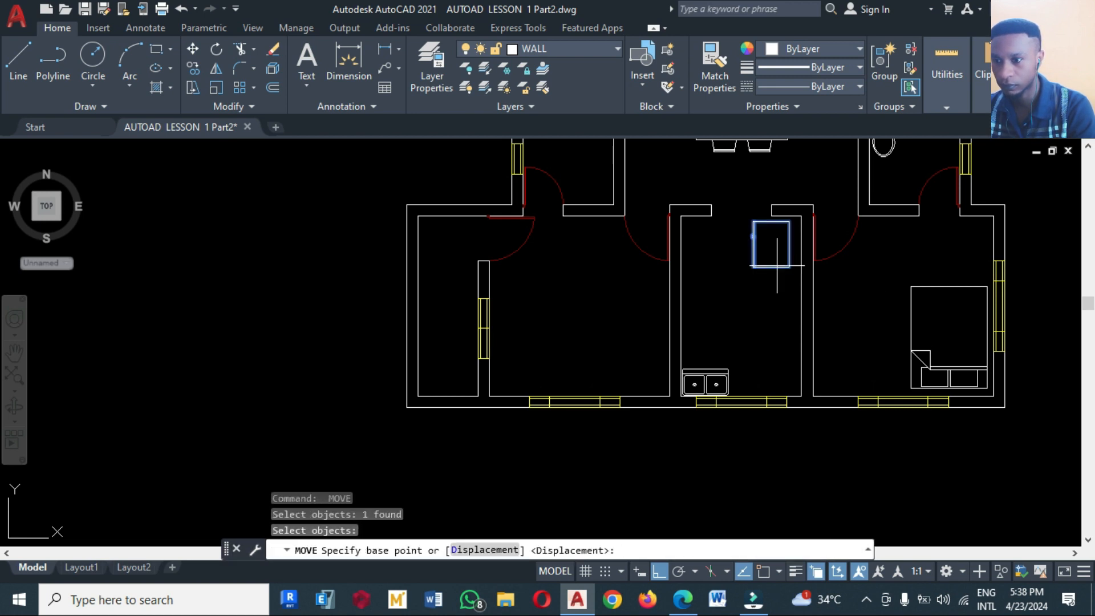
{"action": "left_click", "coordinate": [765, 283]}
{"action": "left_click", "coordinate": [773, 286]}
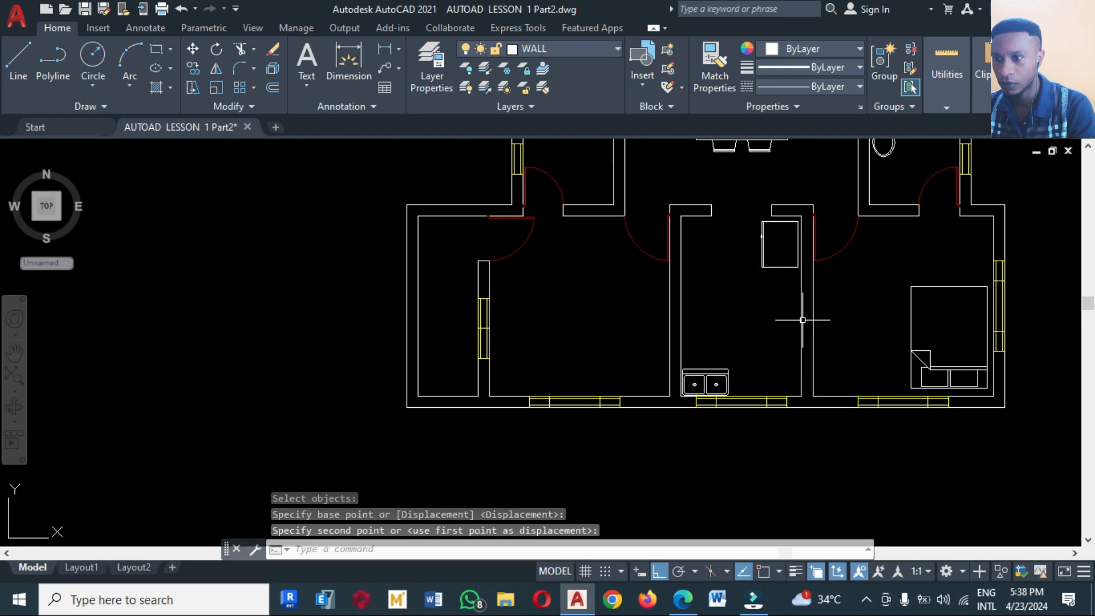
Step: Move the microwave block from the loose blocks into the kitchen's lower-right corner against the bottom wall, with Ortho off
{"action": "scroll", "coordinate": [803, 320], "scroll_direction": "down", "scroll_amount": 5}
{"action": "scroll", "coordinate": [757, 387], "scroll_direction": "down", "scroll_amount": 3}
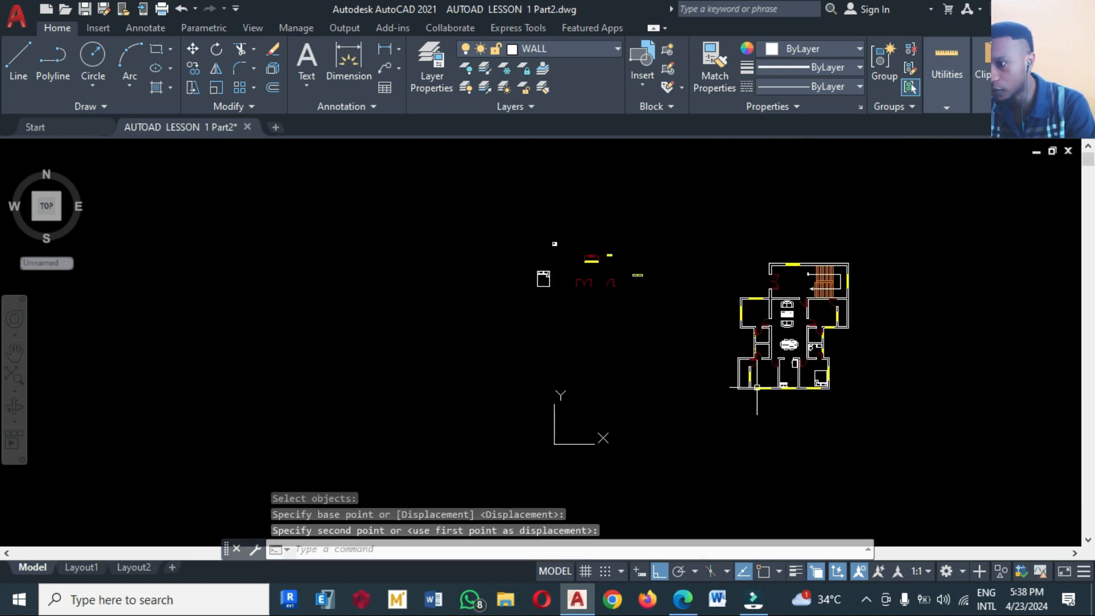
{"action": "scroll", "coordinate": [547, 220], "scroll_direction": "up", "scroll_amount": 6}
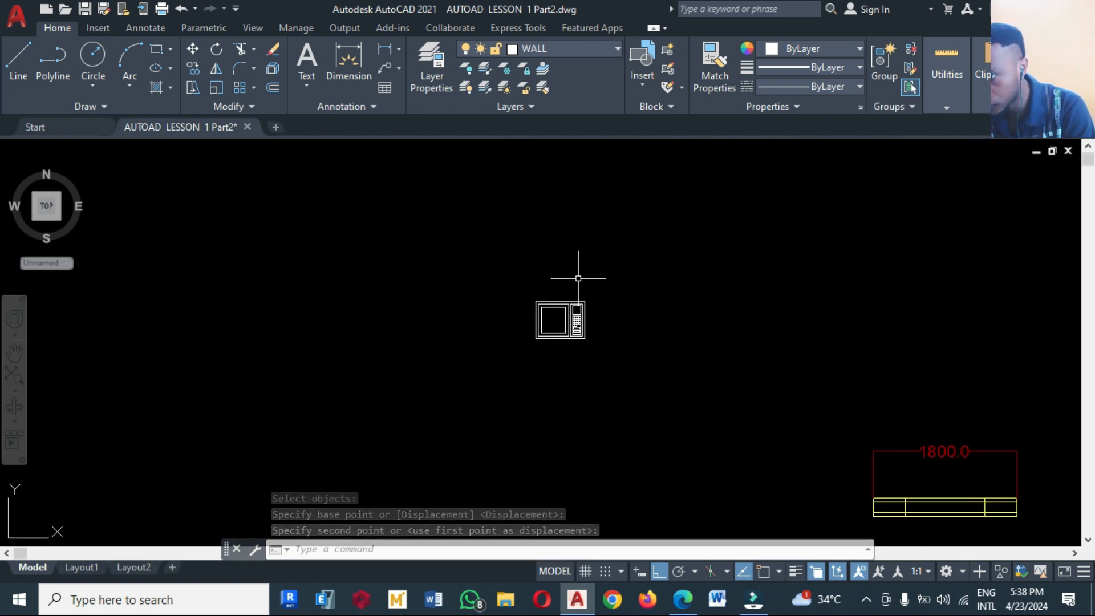
{"action": "scroll", "coordinate": [575, 318], "scroll_direction": "up", "scroll_amount": 2}
{"action": "scroll", "coordinate": [418, 247], "scroll_direction": "down", "scroll_amount": 5}
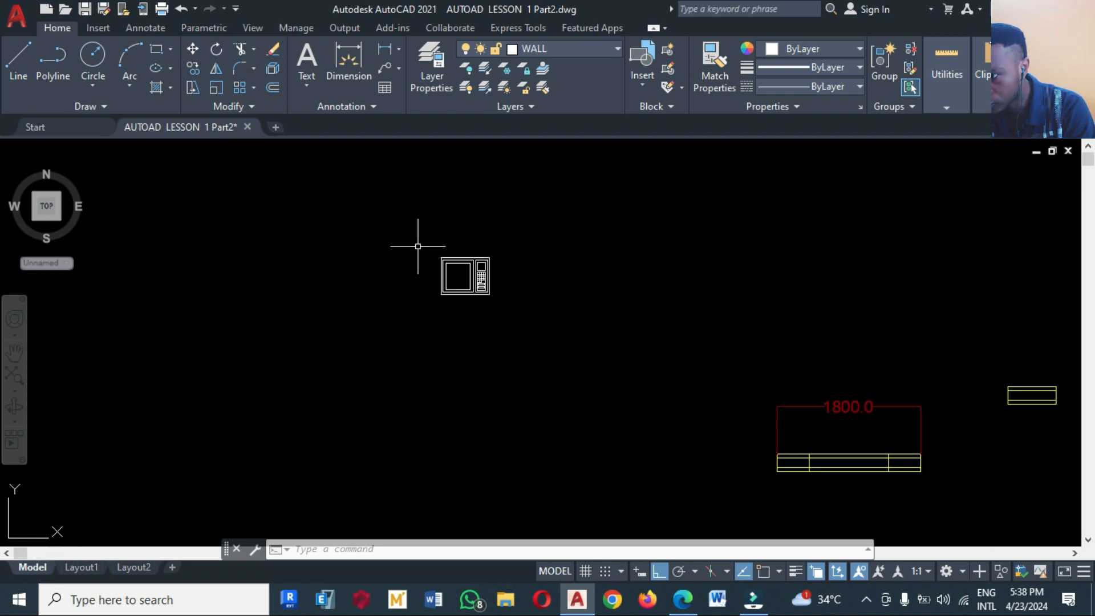
{"action": "type", "text": "M"}
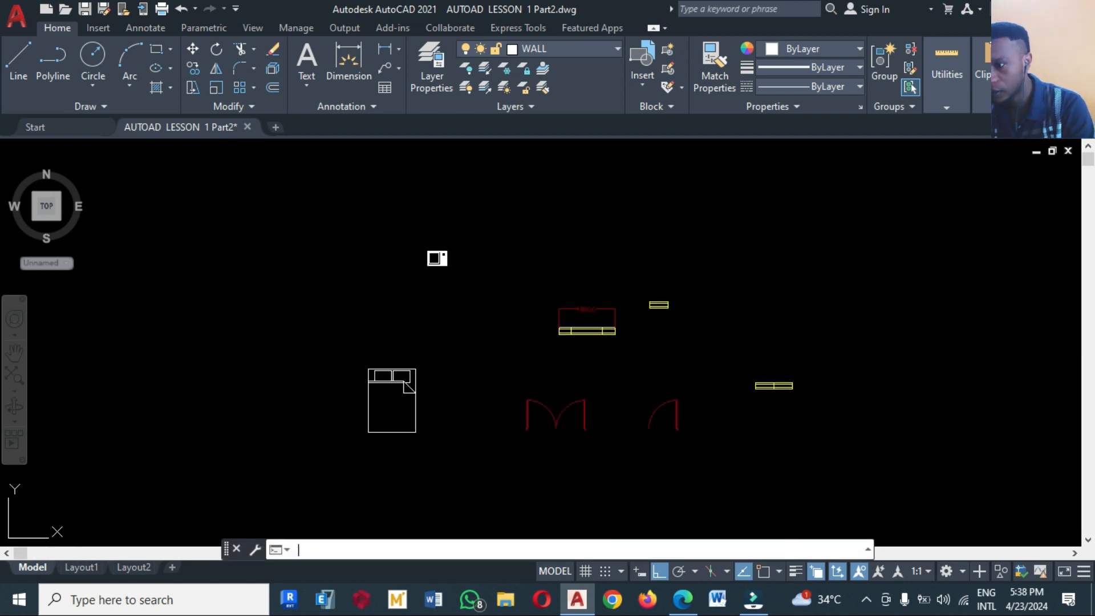
{"action": "key", "text": "Return"}
{"action": "left_click", "coordinate": [413, 234]}
{"action": "left_click", "coordinate": [486, 290]}
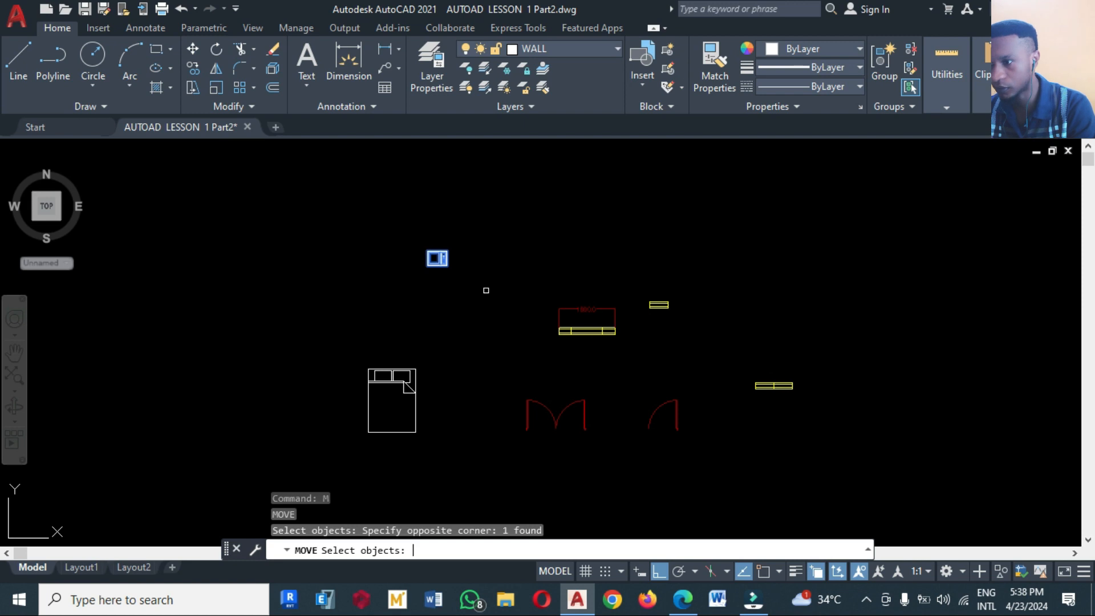
{"action": "key", "text": "Return"}
{"action": "left_click", "coordinate": [436, 258]}
{"action": "scroll", "coordinate": [434, 219], "scroll_direction": "down", "scroll_amount": 4}
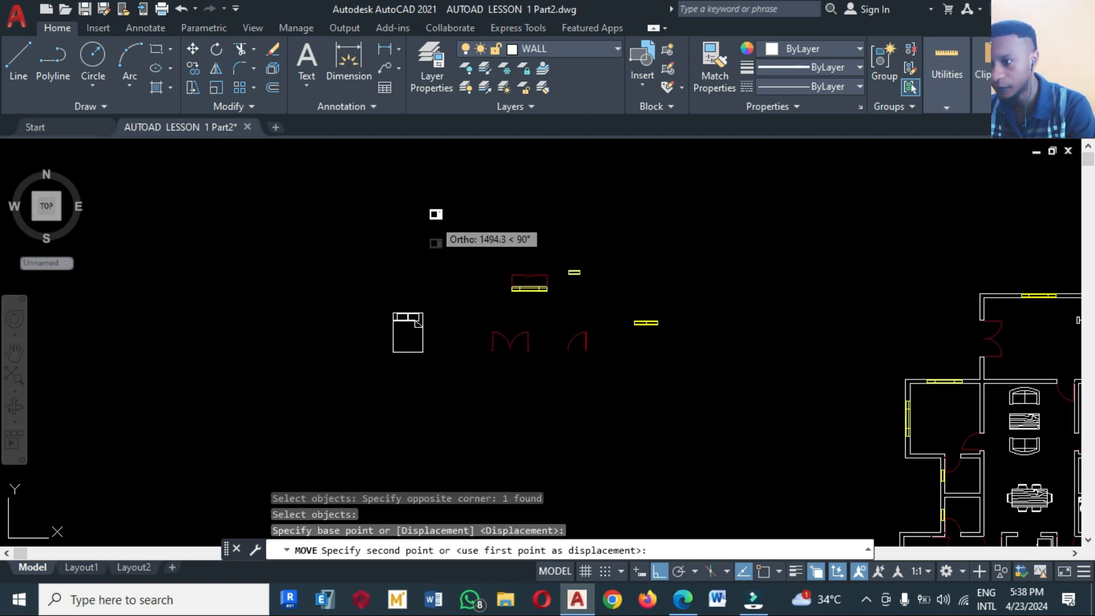
{"action": "left_click", "coordinate": [660, 570]}
{"action": "scroll", "coordinate": [878, 474], "scroll_direction": "up", "scroll_amount": 5}
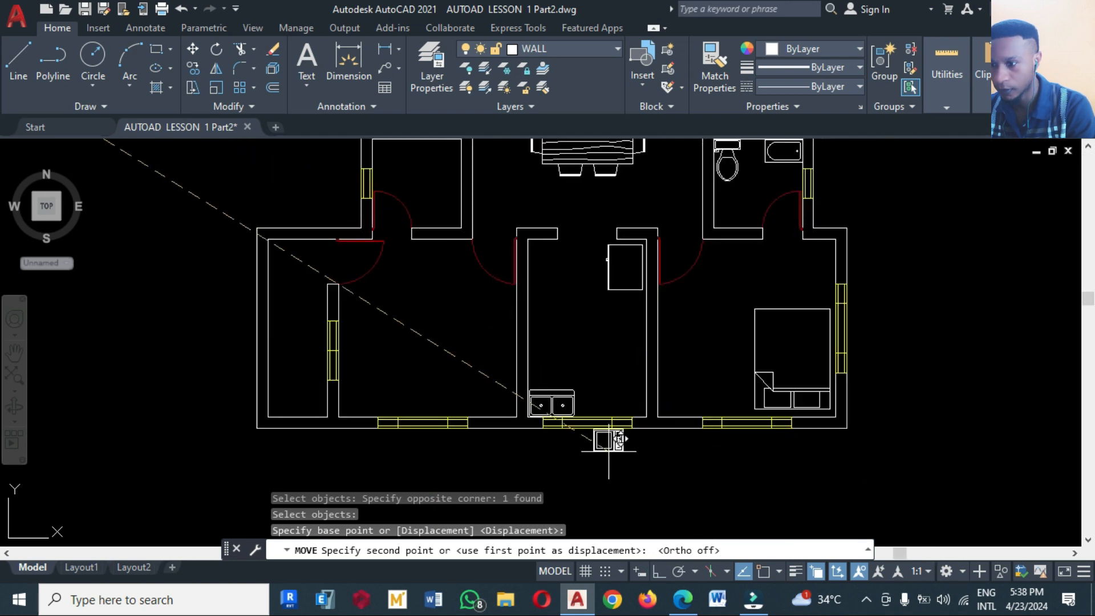
{"action": "scroll", "coordinate": [611, 438], "scroll_direction": "up", "scroll_amount": 3}
{"action": "scroll", "coordinate": [643, 401], "scroll_direction": "up", "scroll_amount": 2}
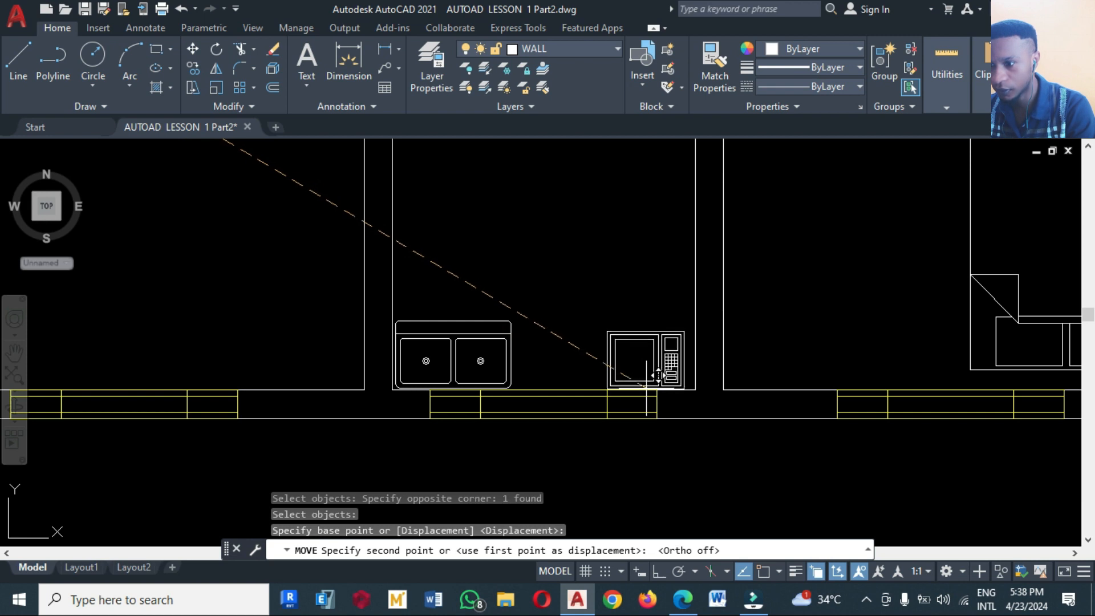
{"action": "left_click", "coordinate": [650, 388]}
Step: With Ortho and Osnap on, draw a line from the kitchen's upper-left inner corner, 600 right and down to just above the sink
{"action": "scroll", "coordinate": [686, 418], "scroll_direction": "down", "scroll_amount": 6}
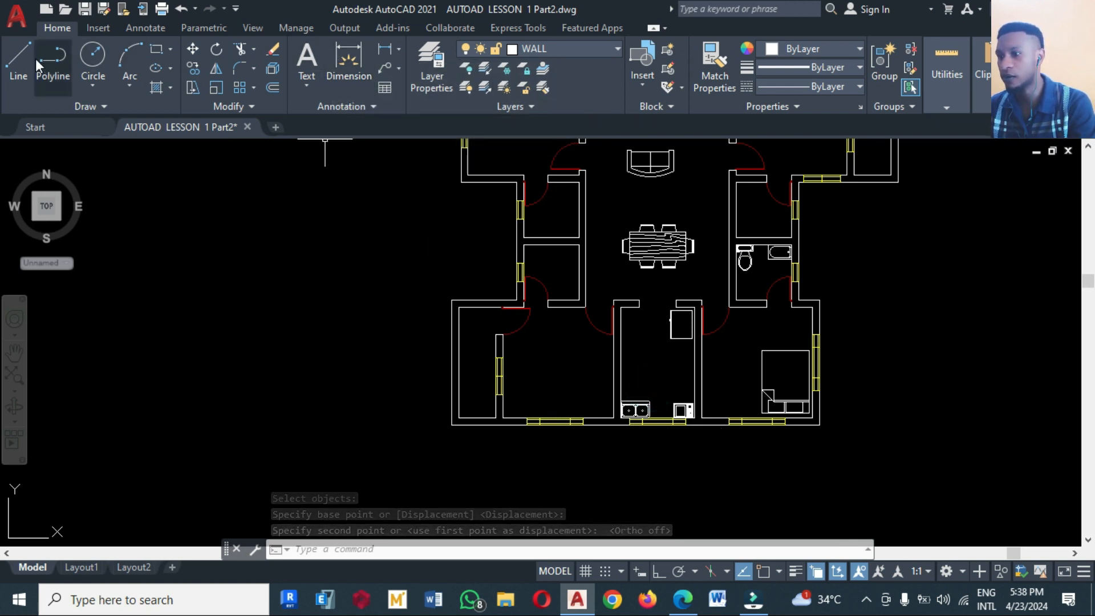
{"action": "left_click", "coordinate": [18, 59]}
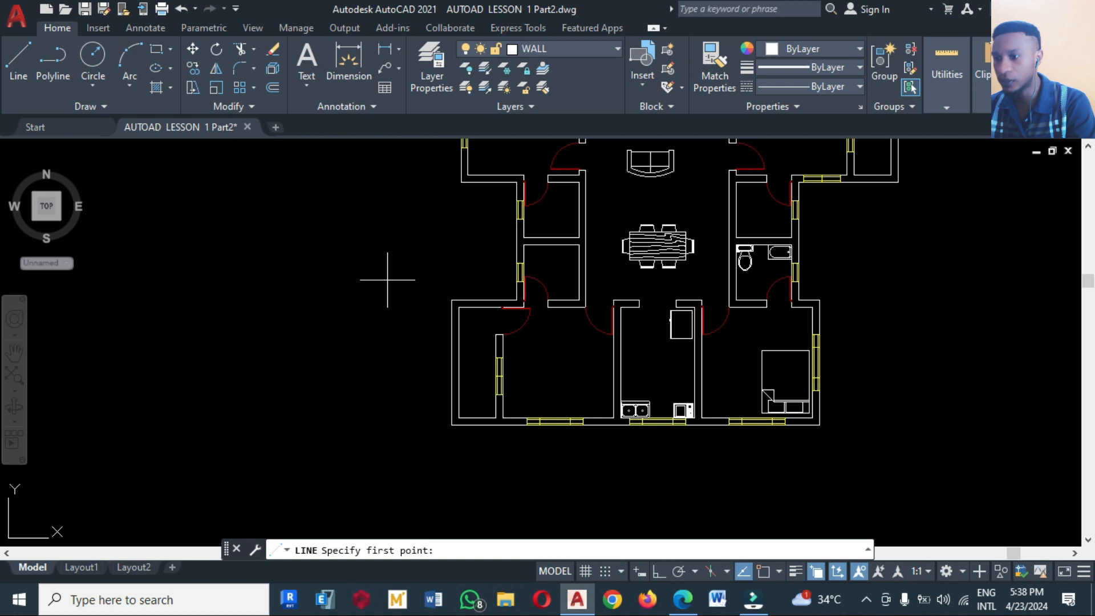
{"action": "scroll", "coordinate": [639, 351], "scroll_direction": "up", "scroll_amount": 2}
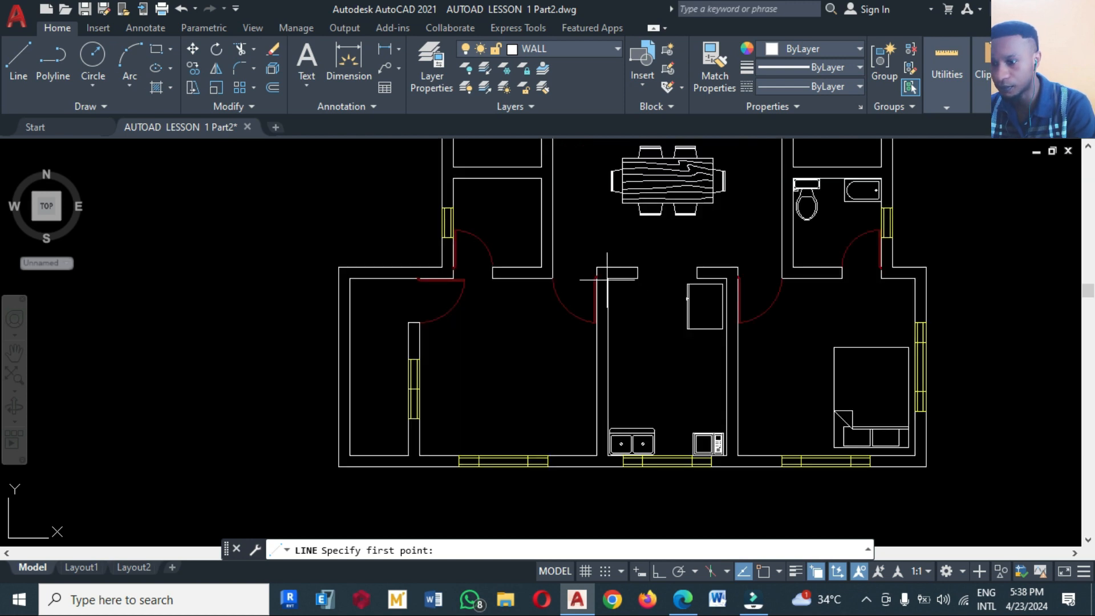
{"action": "left_click", "coordinate": [658, 571]}
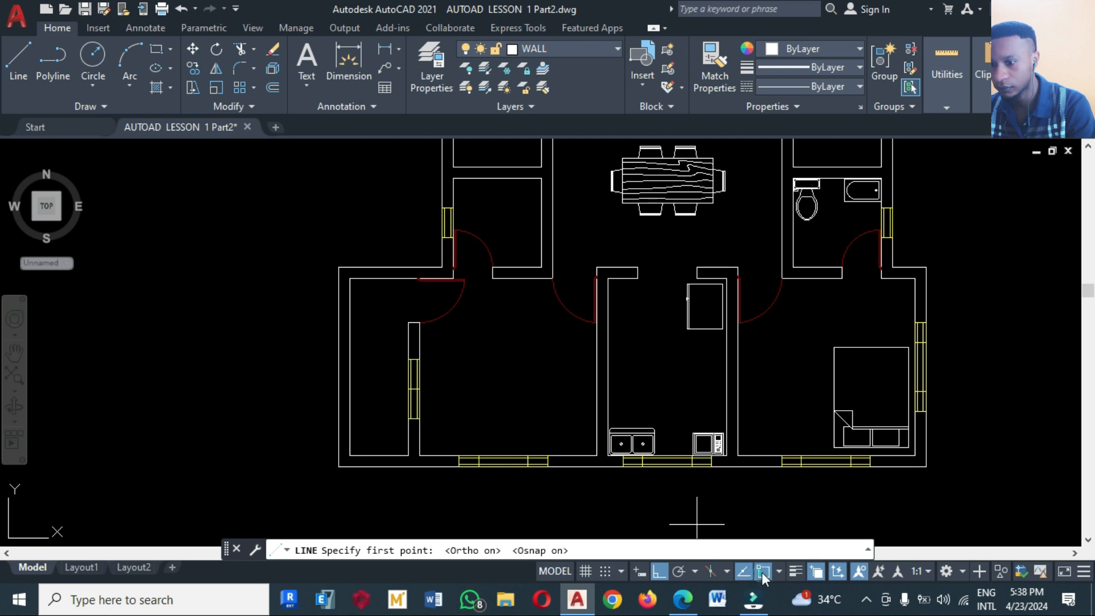
{"action": "left_click", "coordinate": [608, 278]}
{"action": "type", "text": "6"}
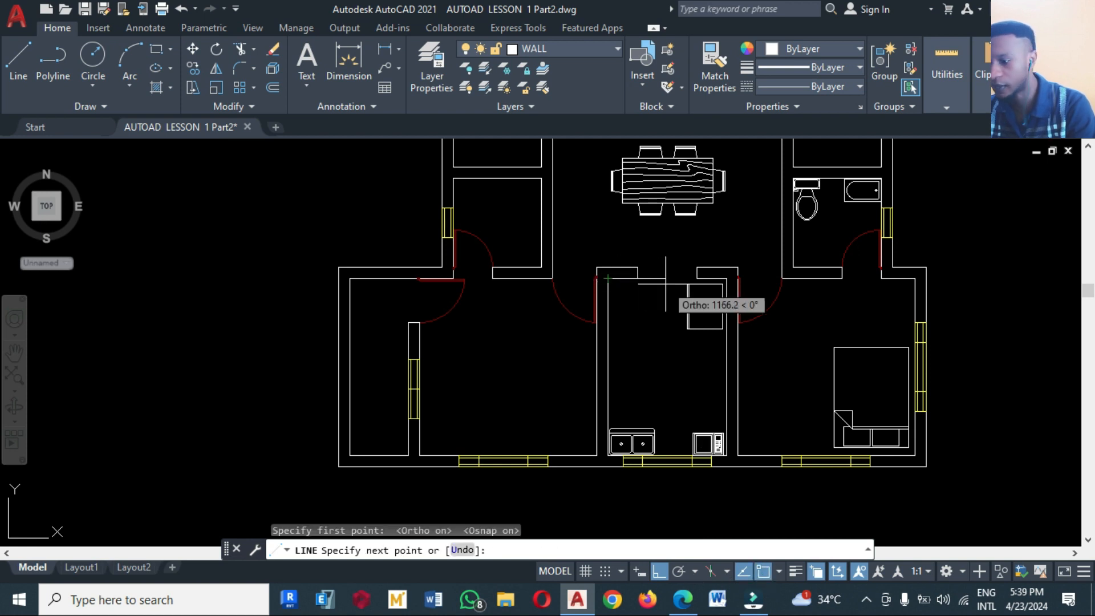
{"action": "type", "text": "00"}
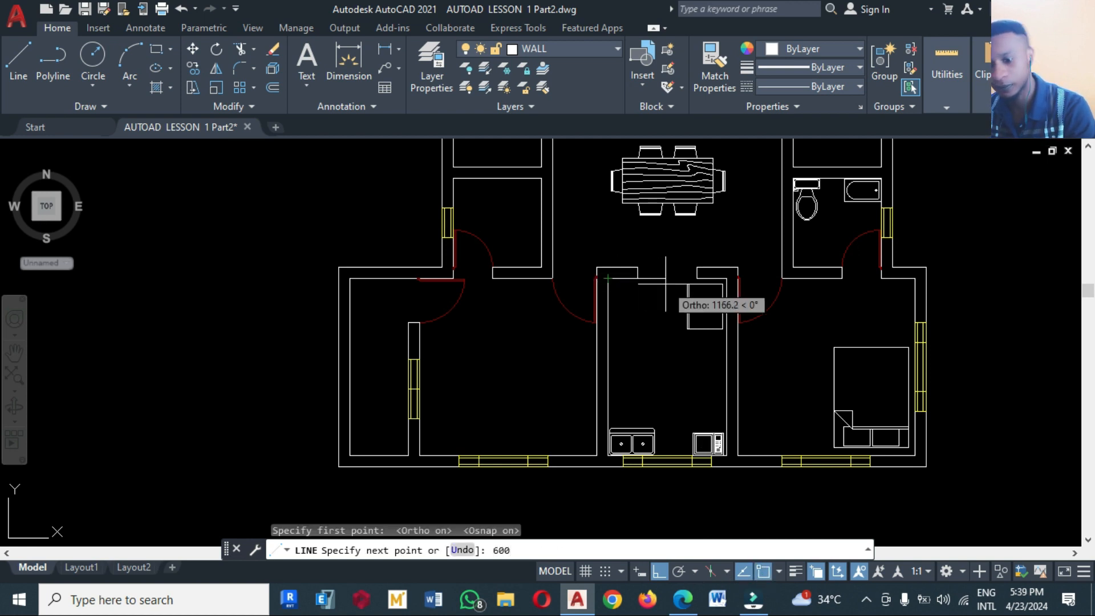
{"action": "key", "text": "Return"}
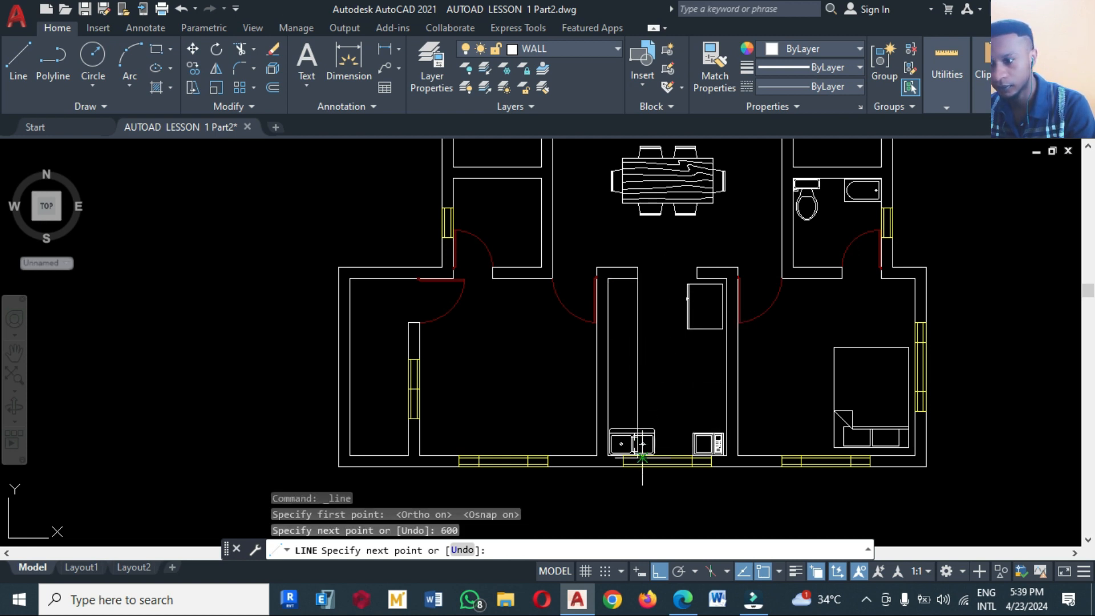
{"action": "scroll", "coordinate": [641, 453], "scroll_direction": "up", "scroll_amount": 4}
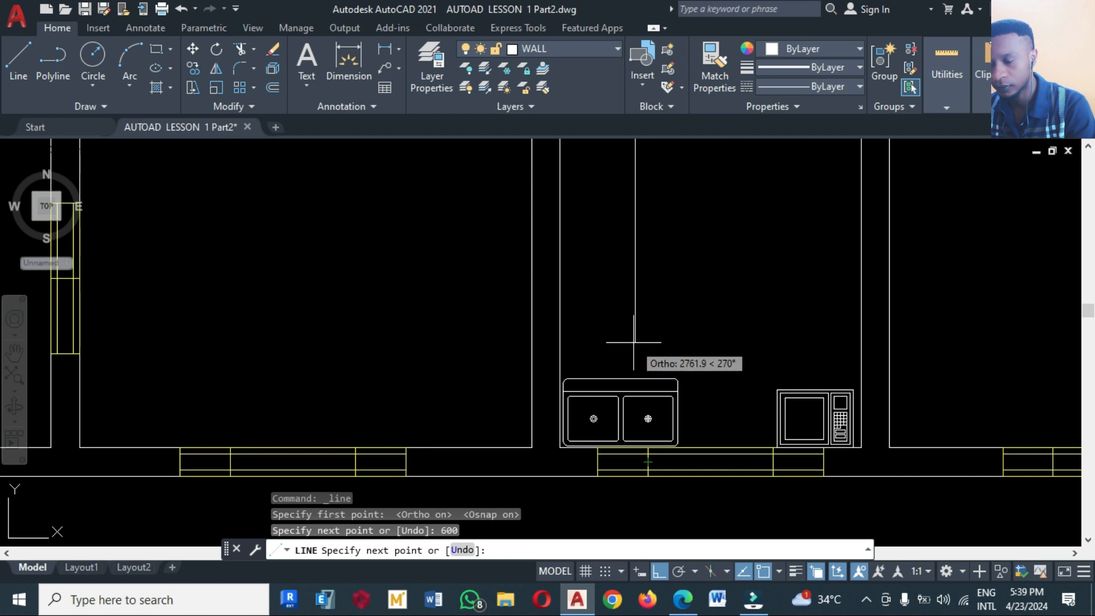
{"action": "left_click", "coordinate": [634, 361]}
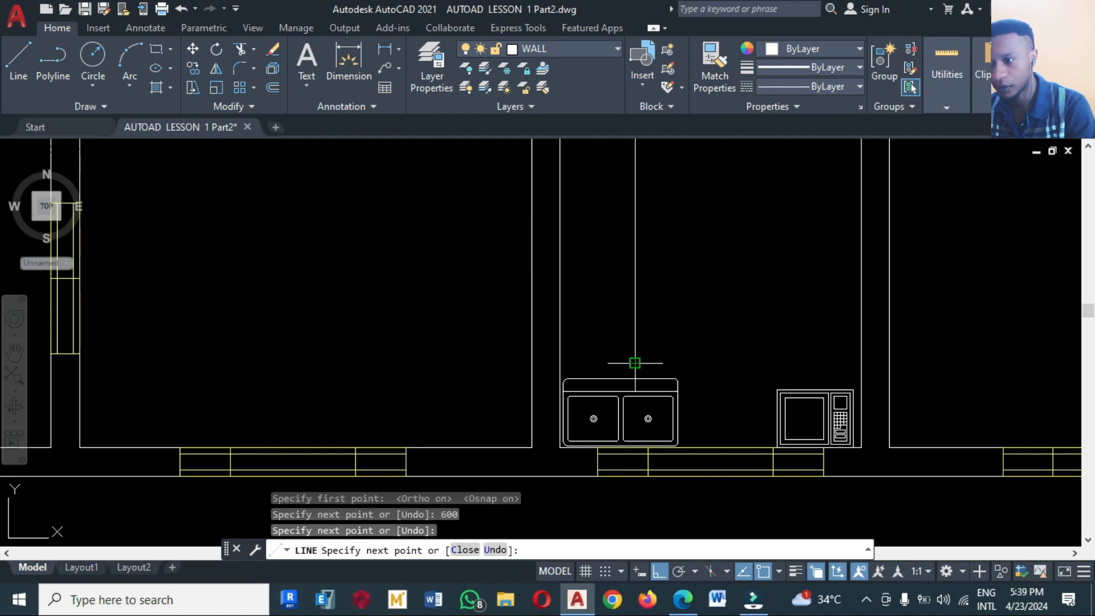
{"action": "key", "text": "Return"}
Step: Draw a line from the kitchen's lower-right inner corner, 600 up along the wall and left past the vertical counter line
{"action": "key", "text": "Return"}
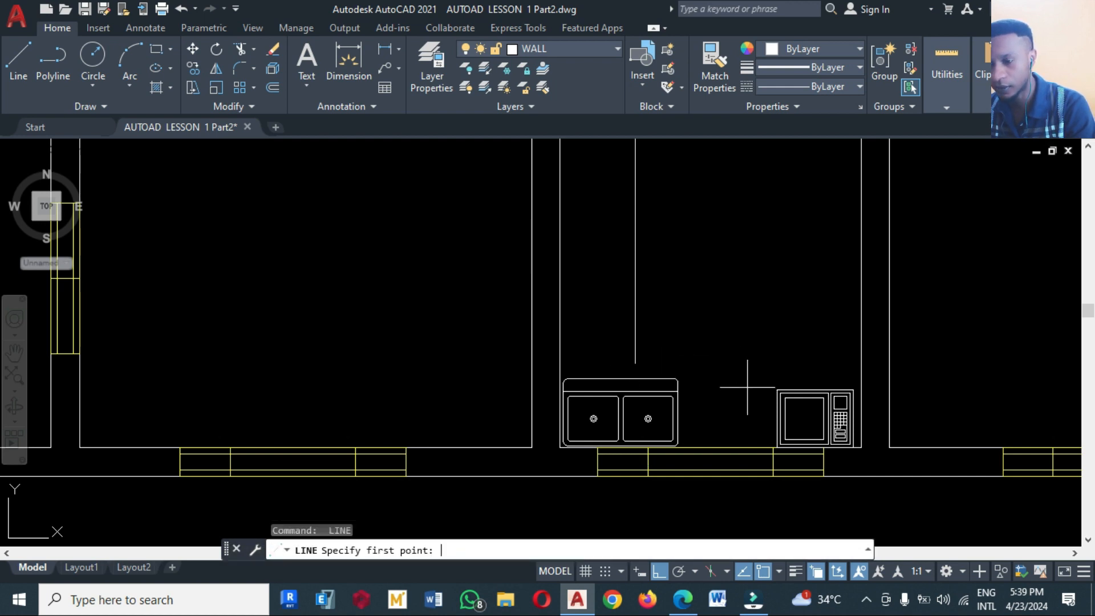
{"action": "left_click", "coordinate": [860, 448]}
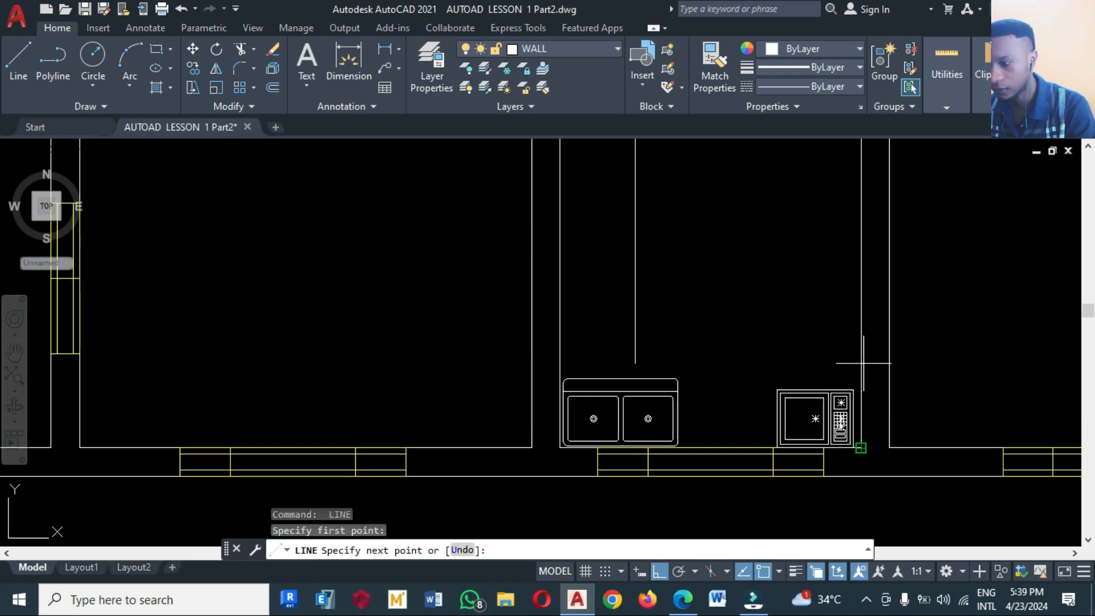
{"action": "type", "text": "600"}
{"action": "key", "text": "Return"}
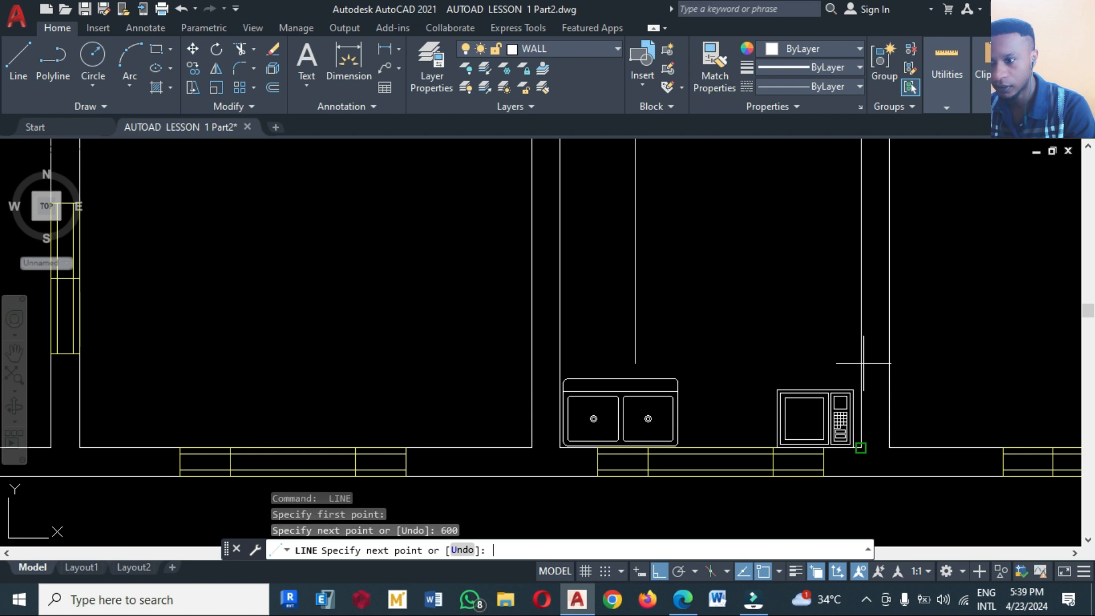
{"action": "left_click", "coordinate": [616, 330]}
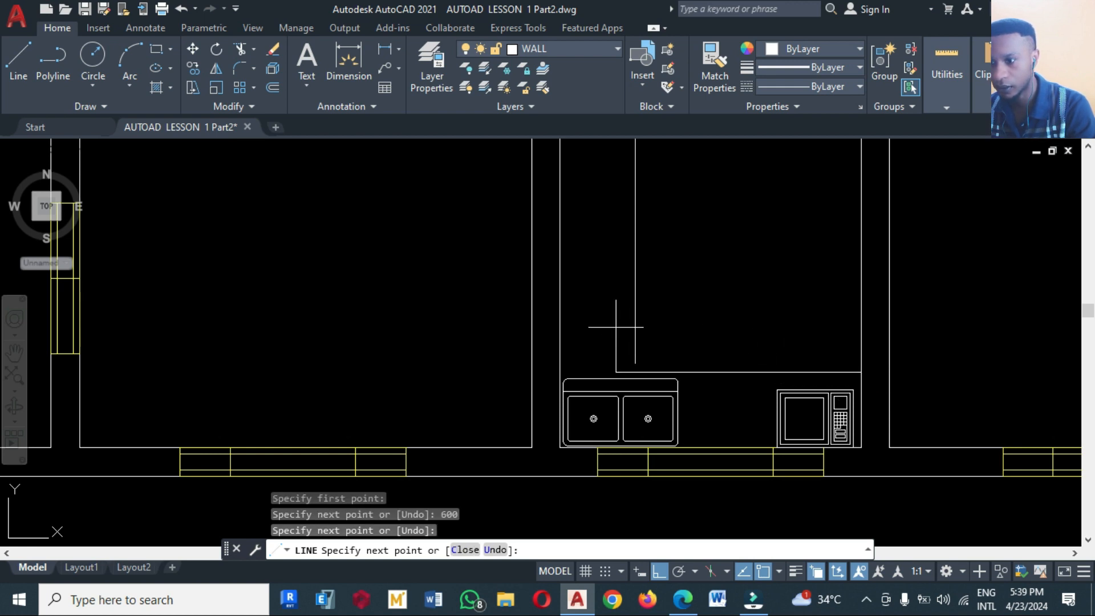
Step: Fillet the horizontal and vertical counter lines into a sharp corner above the sink
{"action": "type", "text": "F"}
{"action": "key", "text": "Return"}
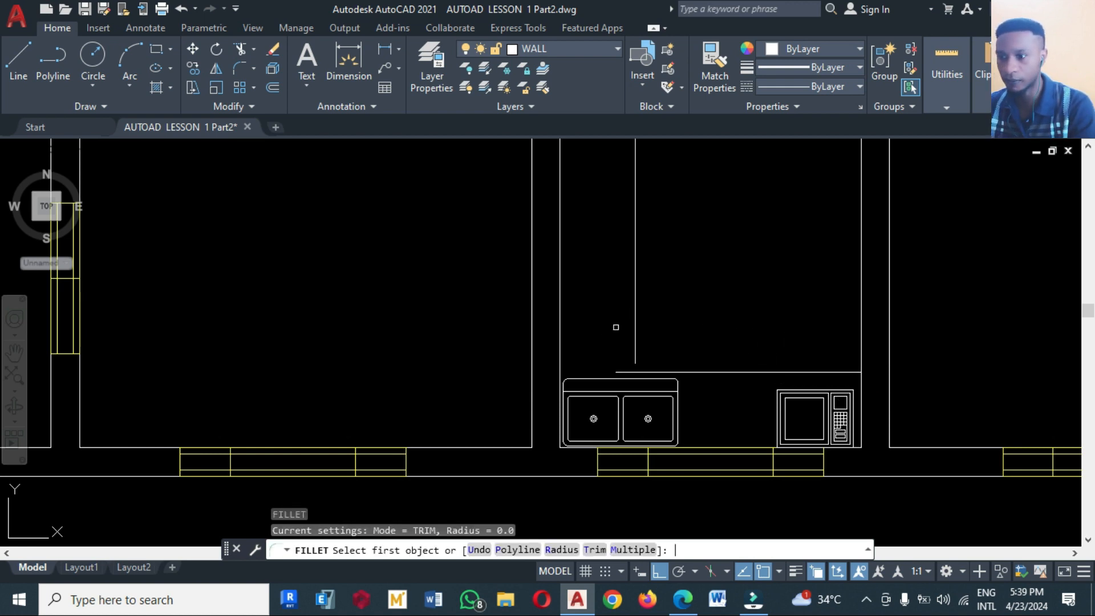
{"action": "left_click", "coordinate": [689, 372]}
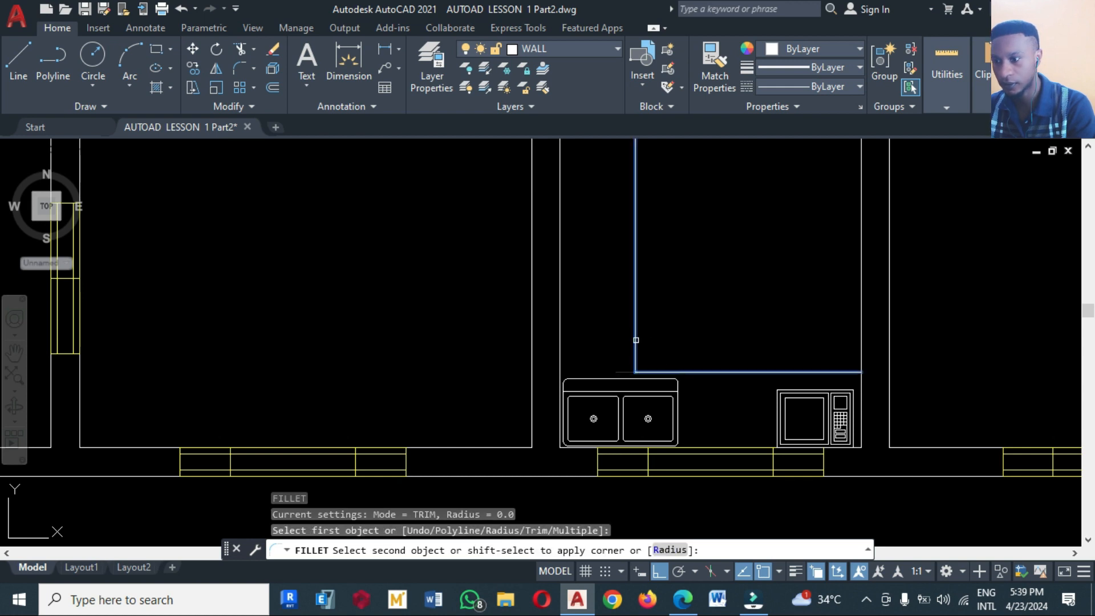
{"action": "left_click", "coordinate": [637, 339]}
Step: Create a new layer named BLOCK and set its color to cyan
{"action": "scroll", "coordinate": [709, 410], "scroll_direction": "down", "scroll_amount": 4}
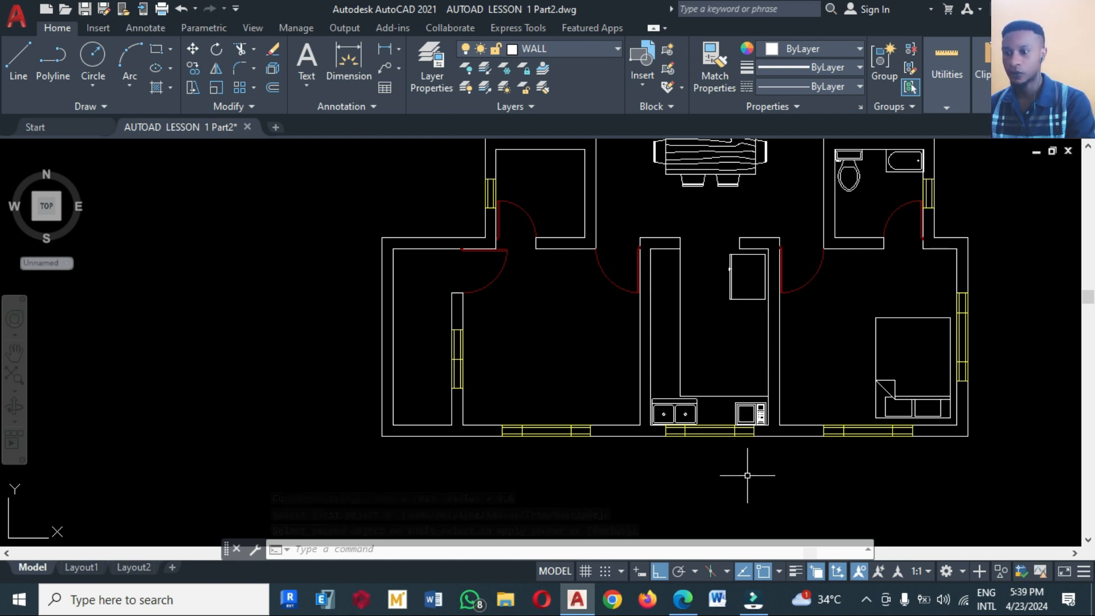
{"action": "scroll", "coordinate": [745, 474], "scroll_direction": "down", "scroll_amount": 2}
{"action": "scroll", "coordinate": [682, 430], "scroll_direction": "down", "scroll_amount": 2}
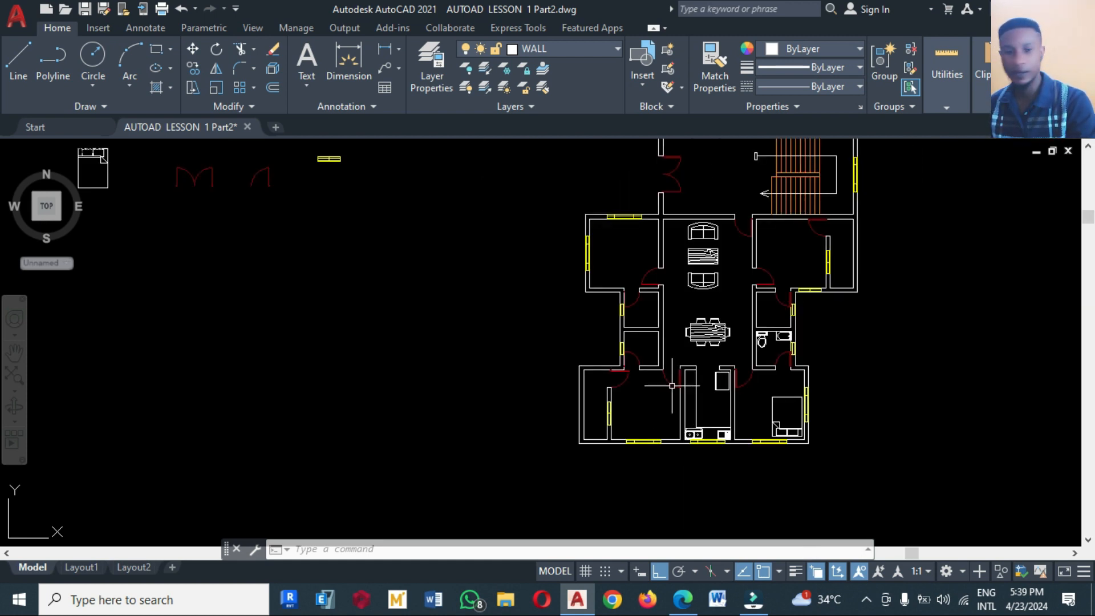
{"action": "scroll", "coordinate": [541, 418], "scroll_direction": "down", "scroll_amount": 2}
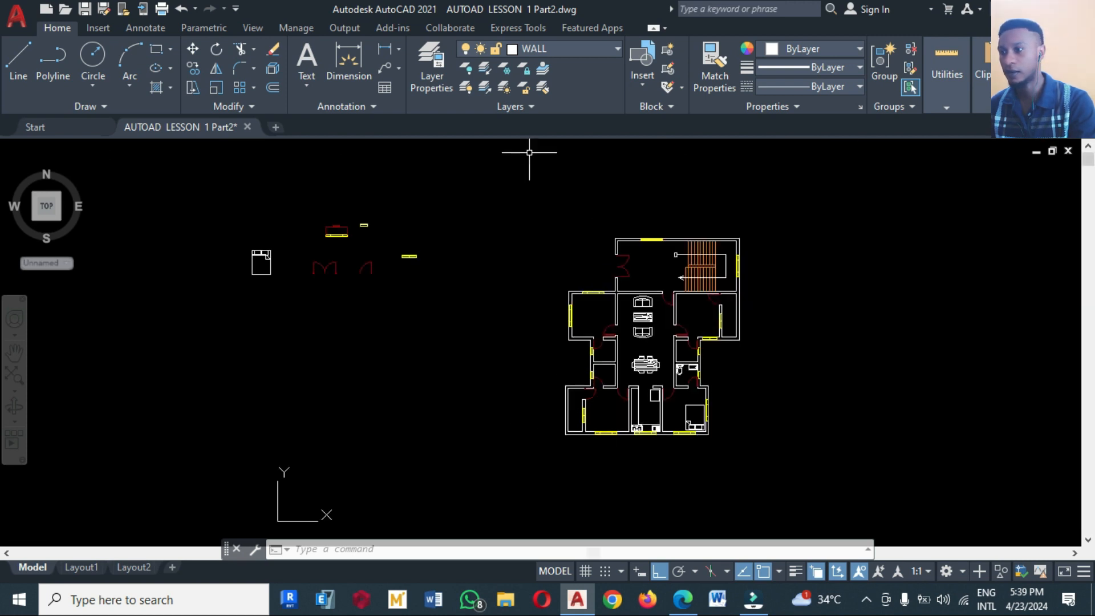
{"action": "left_click", "coordinate": [429, 66]}
{"action": "left_click", "coordinate": [148, 130]}
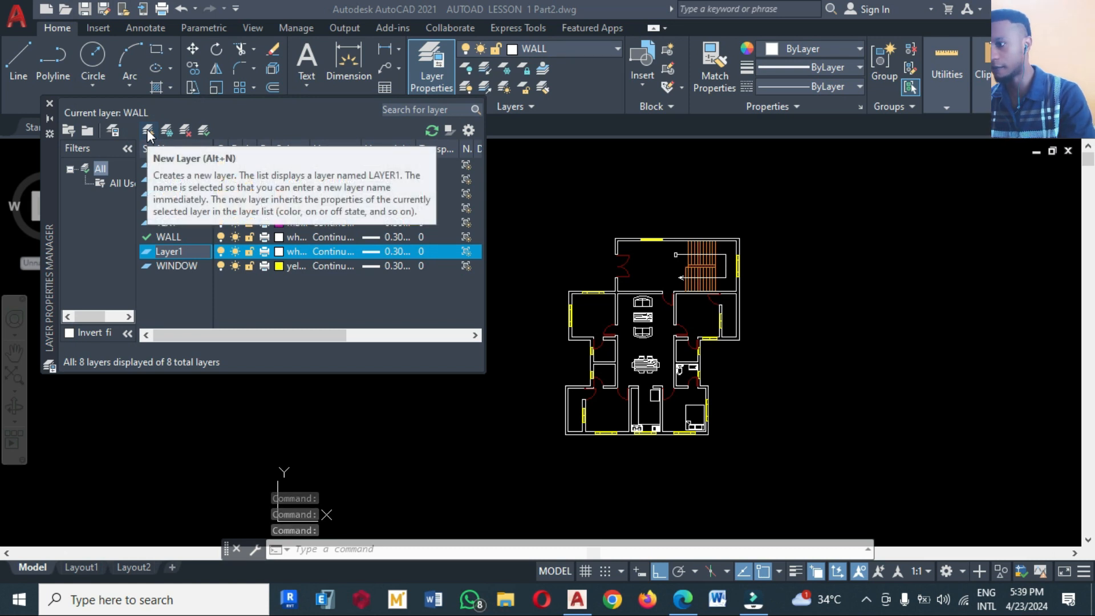
{"action": "left_click", "coordinate": [191, 250]}
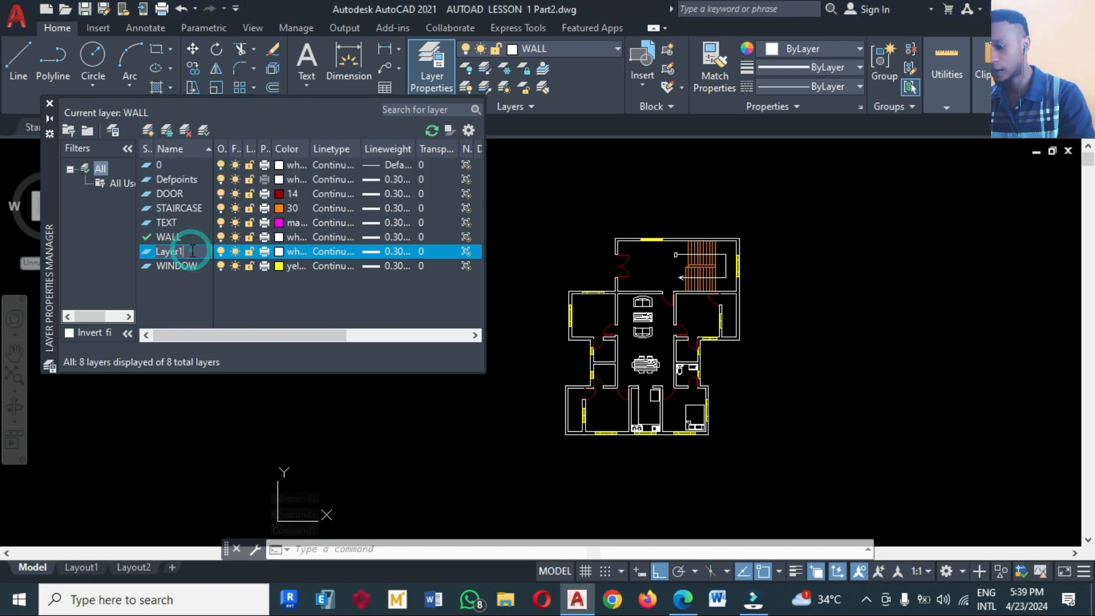
{"action": "type", "text": "BLOCK"}
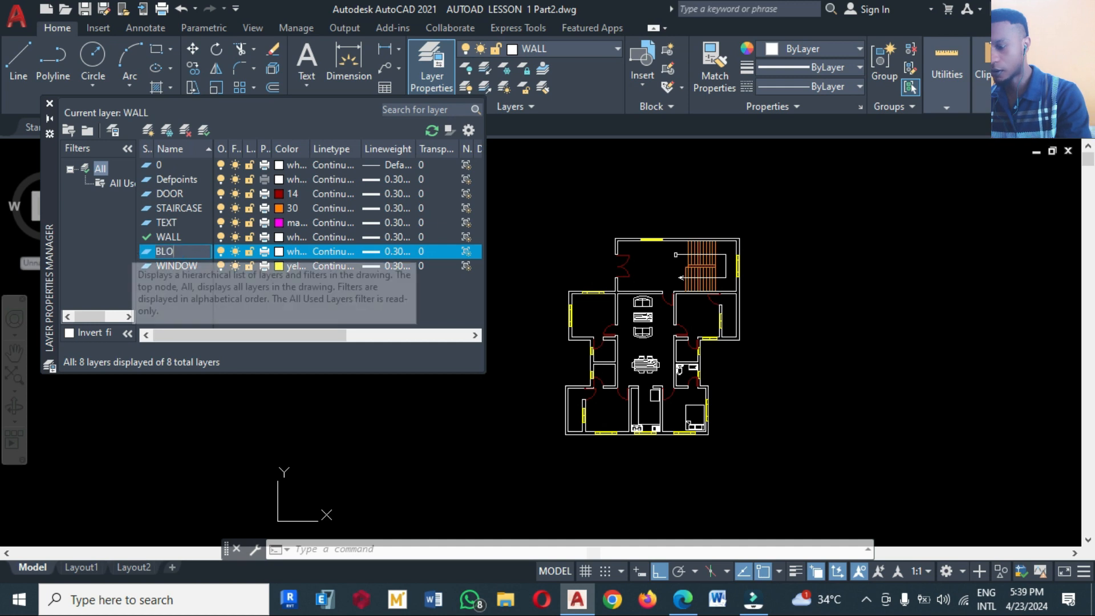
{"action": "left_click", "coordinate": [278, 251]}
{"action": "left_click", "coordinate": [535, 276]}
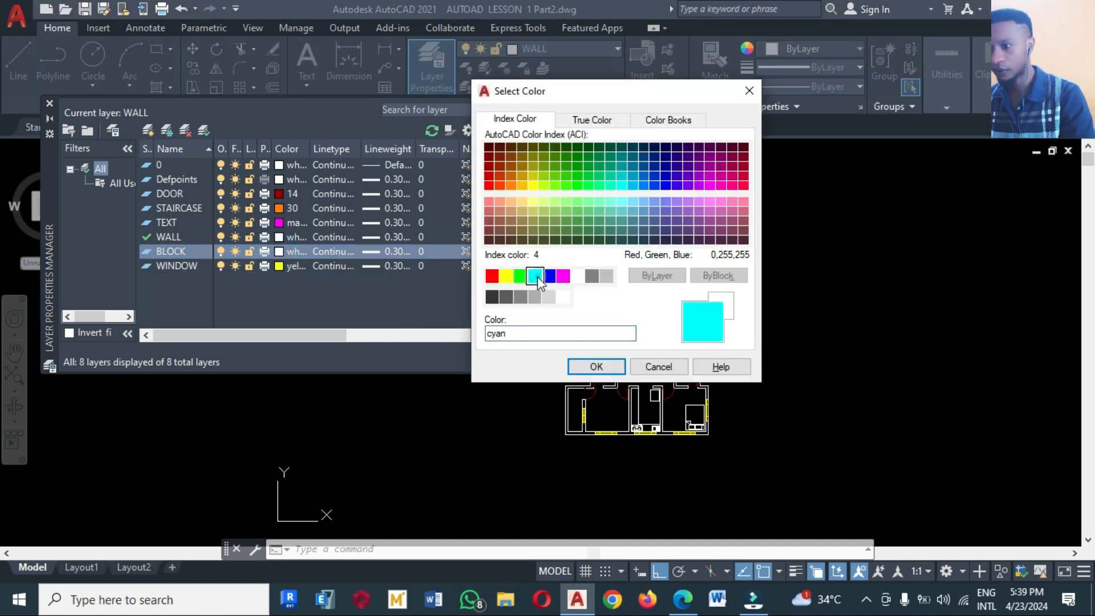
{"action": "left_click", "coordinate": [596, 367]}
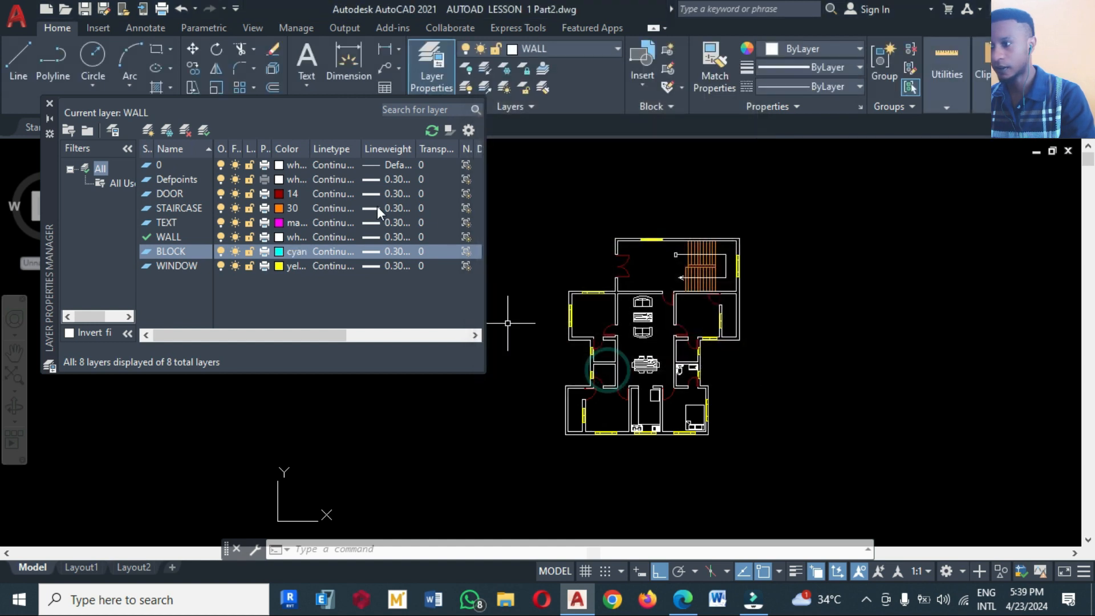
{"action": "left_click", "coordinate": [49, 104]}
Step: Select the sofas, coffee table and dining set in the central room together with the bathroom's toilet and bathtub
{"action": "scroll", "coordinate": [686, 310], "scroll_direction": "up", "scroll_amount": 2}
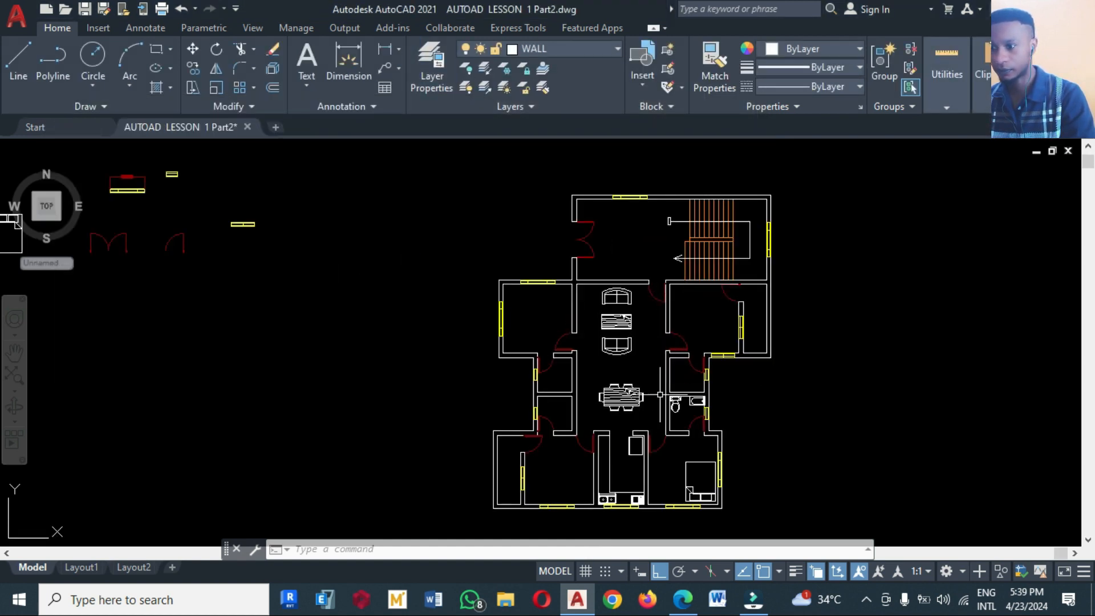
{"action": "left_click", "coordinate": [653, 417]}
{"action": "left_click", "coordinate": [596, 297]}
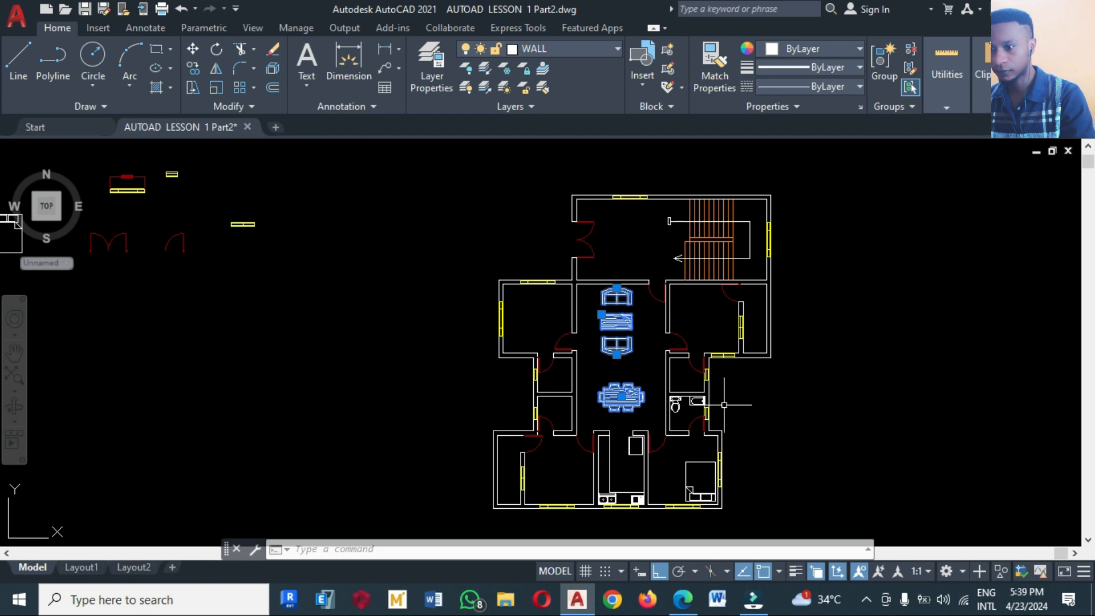
{"action": "scroll", "coordinate": [579, 456], "scroll_direction": "up", "scroll_amount": 2}
{"action": "left_click", "coordinate": [787, 381]}
{"action": "left_click", "coordinate": [737, 361]}
{"action": "left_click", "coordinate": [799, 459]}
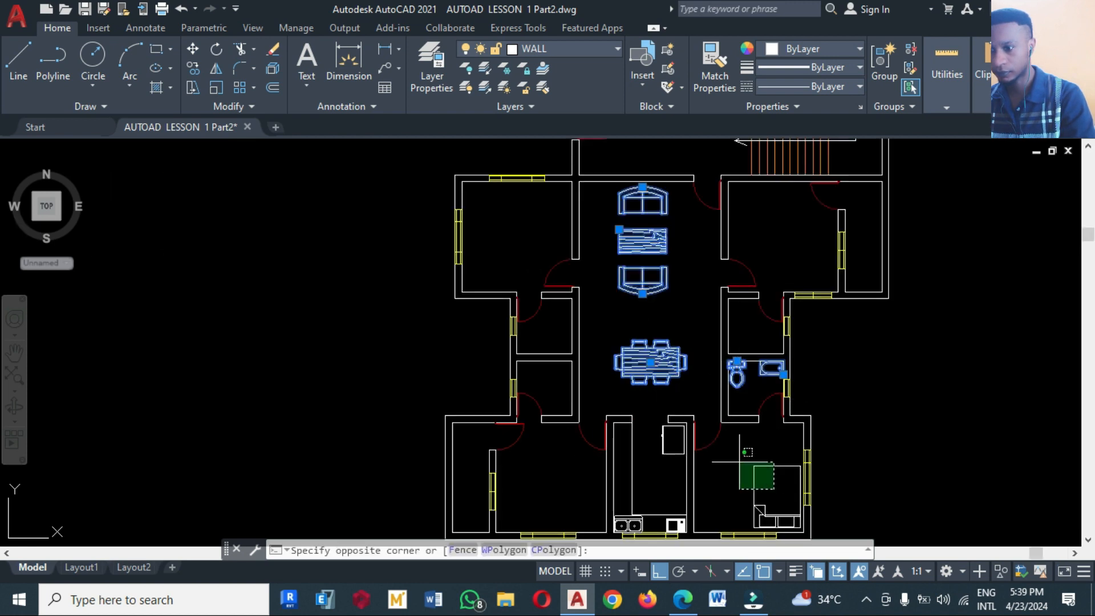
{"action": "left_click", "coordinate": [747, 507]}
{"action": "left_click", "coordinate": [698, 474]}
{"action": "left_click", "coordinate": [648, 439]}
{"action": "left_click", "coordinate": [625, 517]}
{"action": "left_click", "coordinate": [673, 525]}
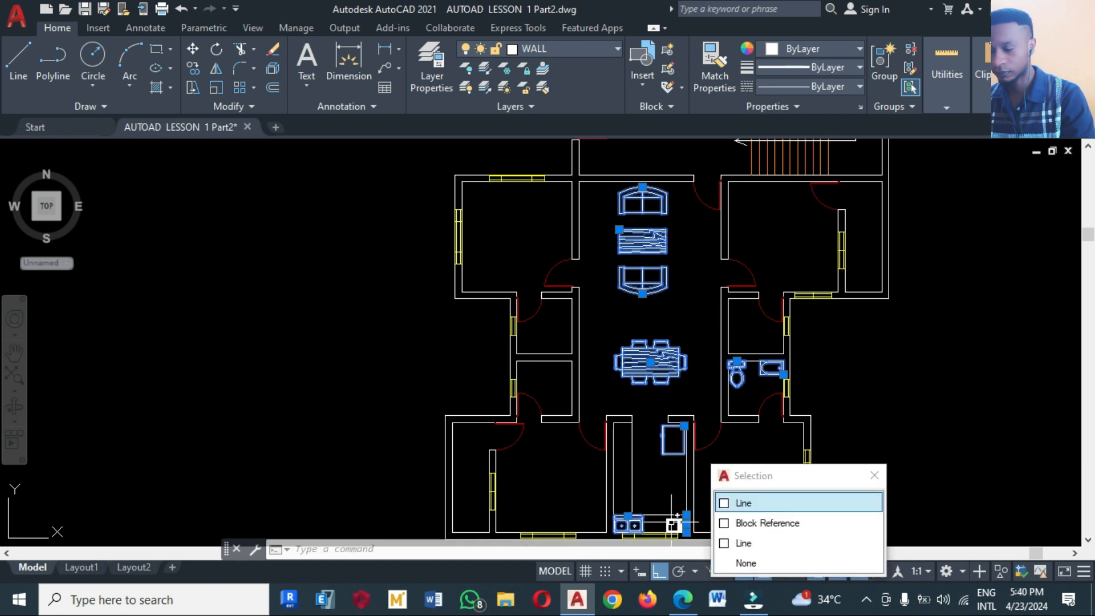
{"action": "key", "text": "ctrl+z"}
{"action": "scroll", "coordinate": [675, 449], "scroll_direction": "up", "scroll_amount": 2}
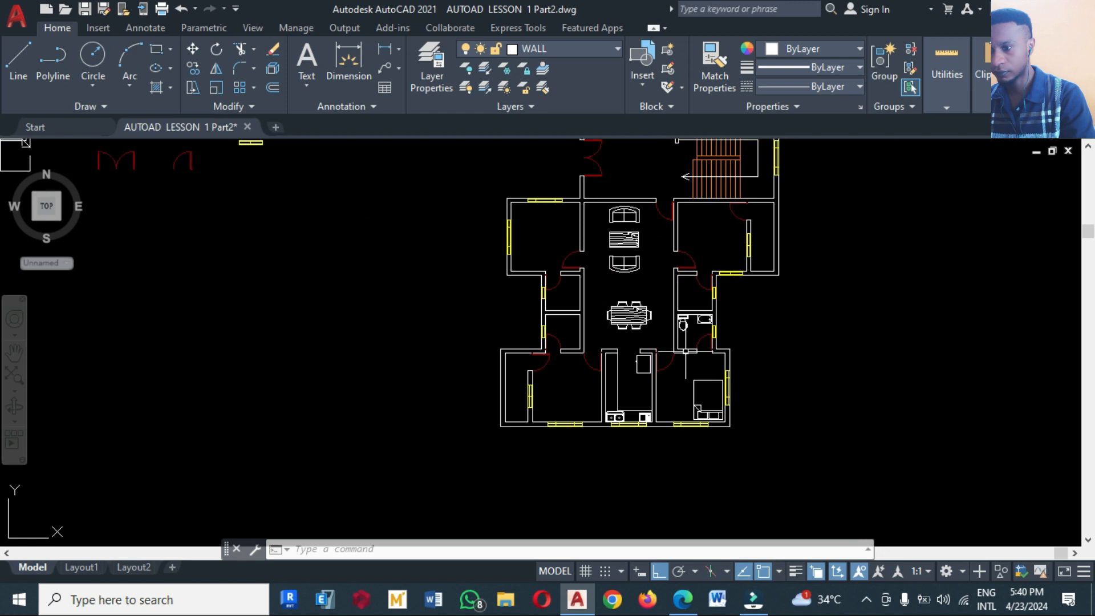
Step: Move the sofas, coffee table, dining set, toilet, bathtub, bed and the kitchen's cooker, sink and fridge blocks to the BLOCK layer
{"action": "left_click", "coordinate": [662, 324]}
{"action": "left_click", "coordinate": [608, 220]}
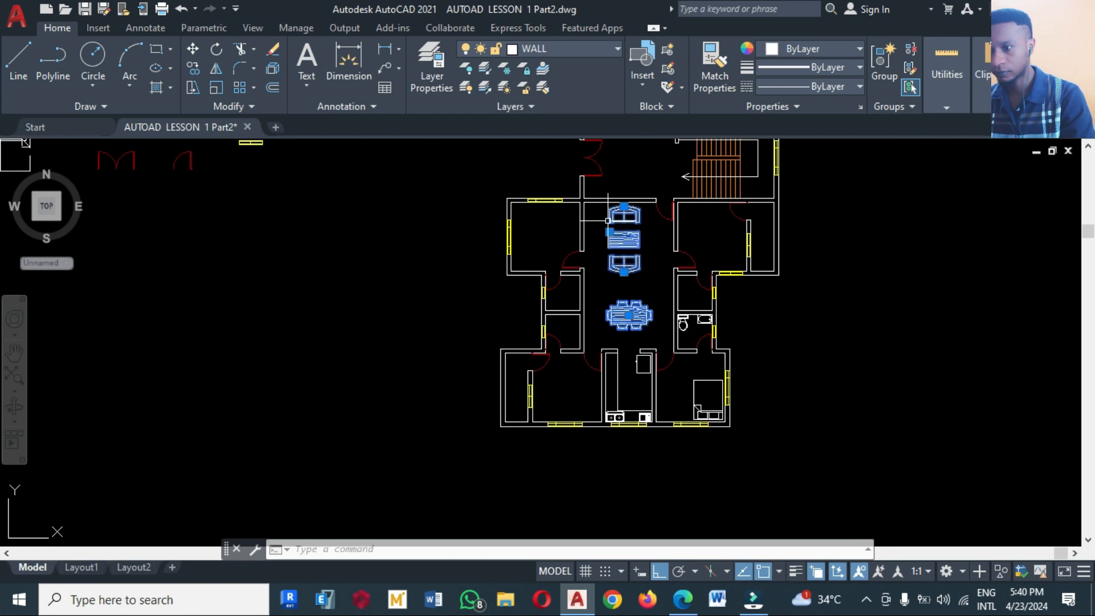
{"action": "left_click", "coordinate": [717, 354]}
{"action": "left_click", "coordinate": [657, 297]}
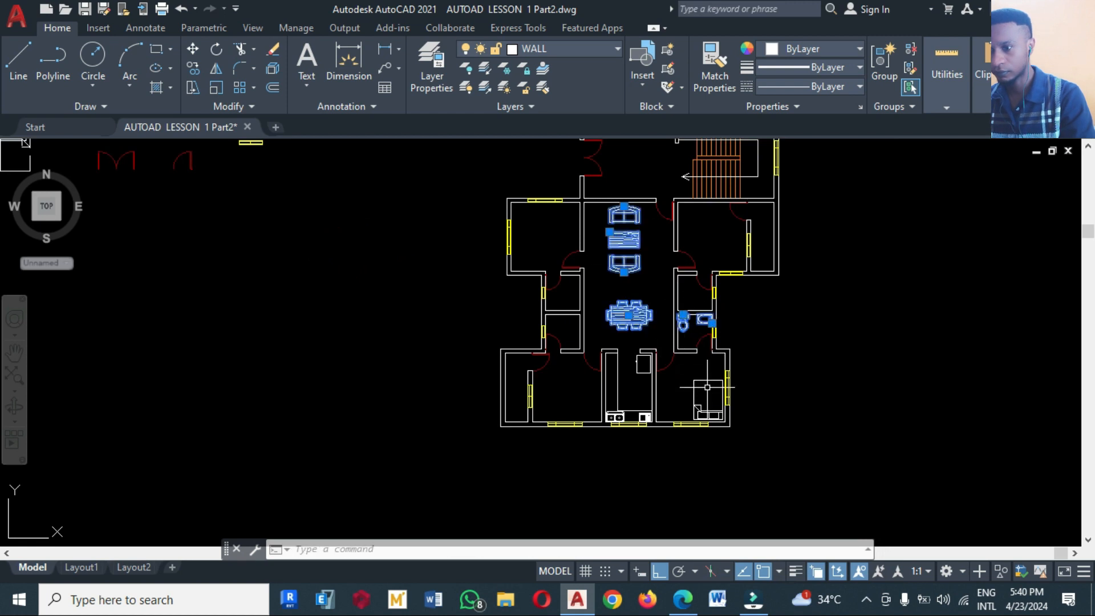
{"action": "left_click", "coordinate": [692, 414]}
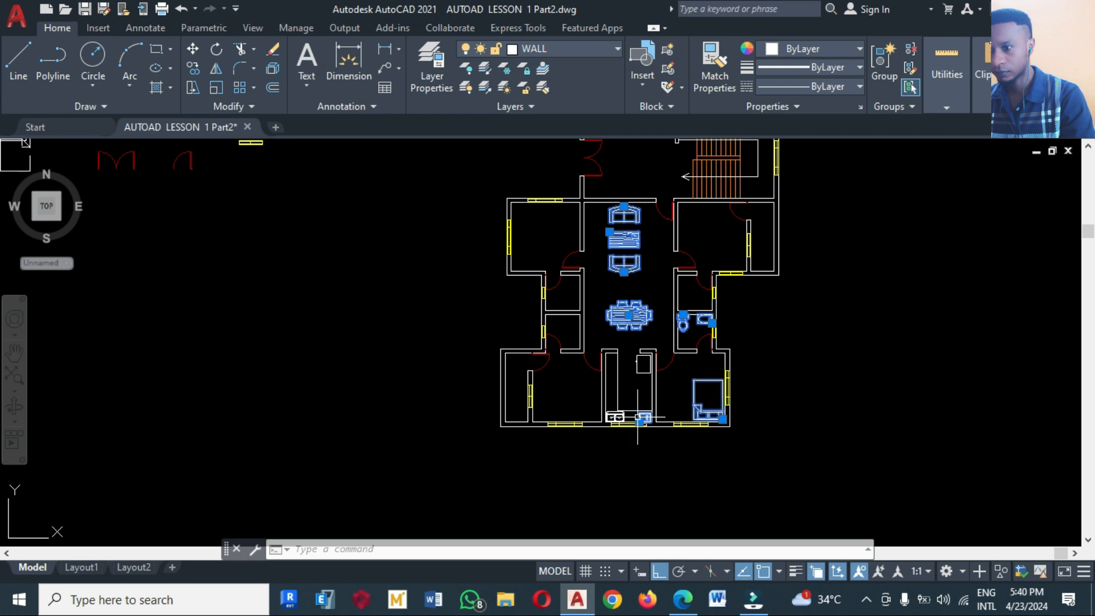
{"action": "left_click", "coordinate": [618, 416]}
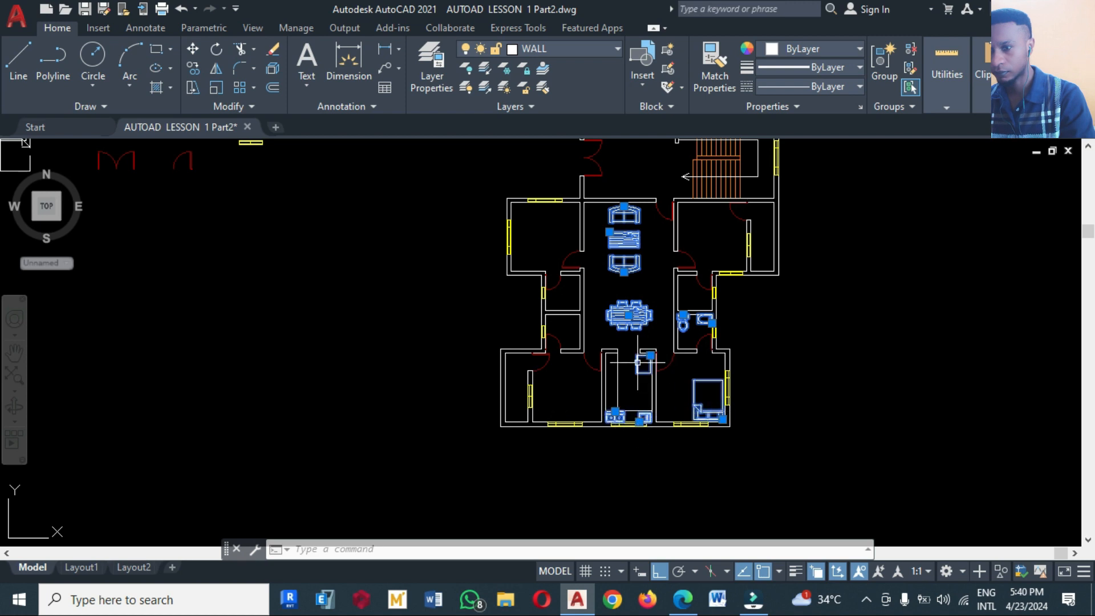
{"action": "left_click", "coordinate": [542, 53]}
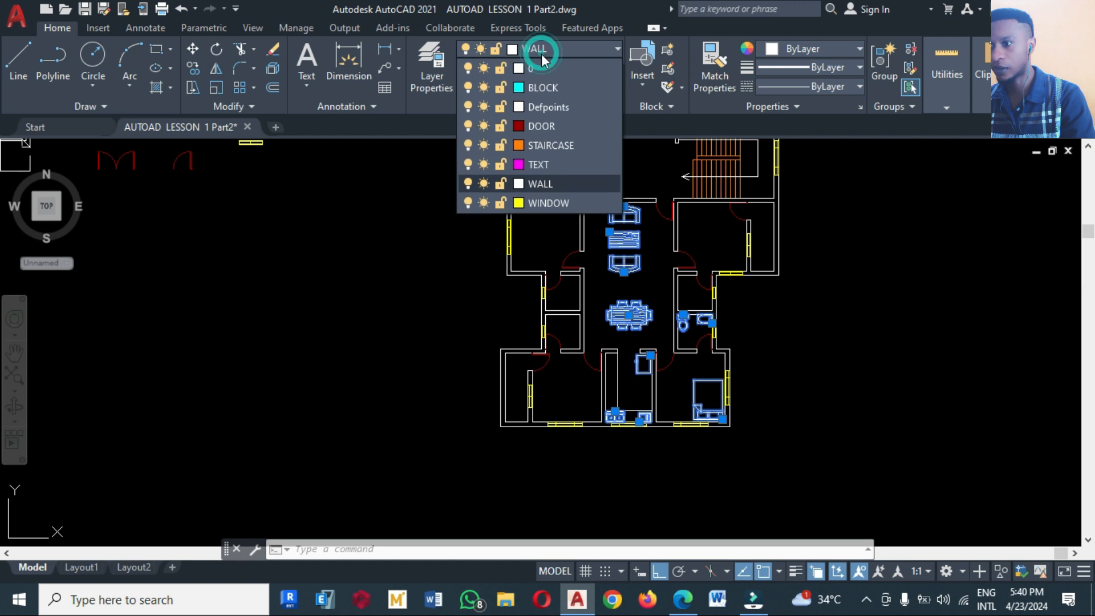
{"action": "left_click", "coordinate": [536, 88]}
{"action": "left_click", "coordinate": [391, 267]}
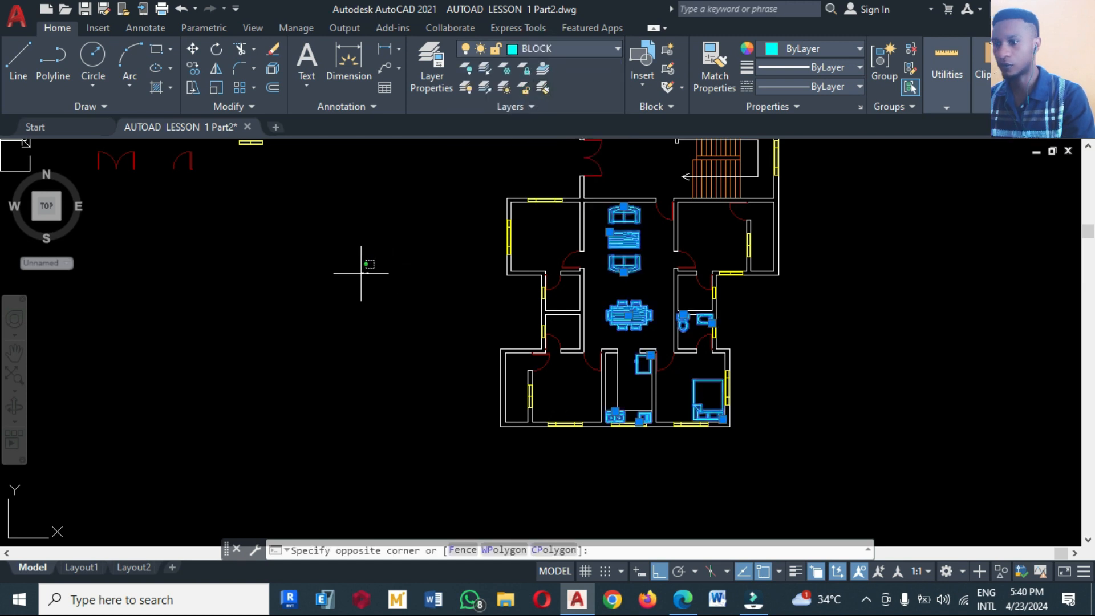
{"action": "left_click", "coordinate": [319, 282]}
{"action": "key", "text": "Escape"}
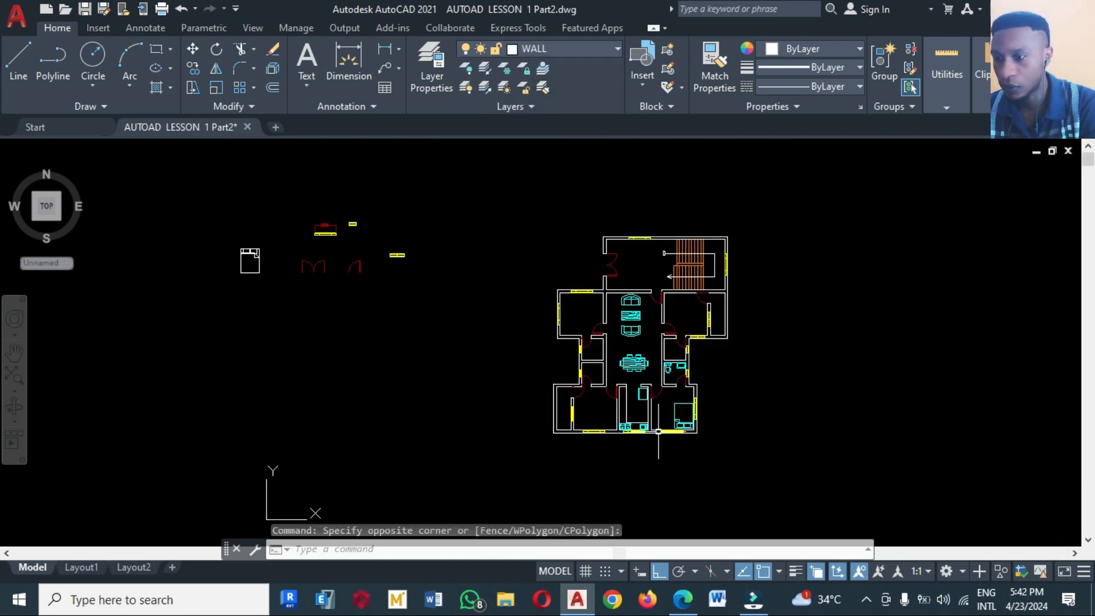
Step: Copy the coffee table into the lower-right bedroom, beside the bed near the kitchen wall, with object snap and Ortho off
{"action": "scroll", "coordinate": [653, 436], "scroll_direction": "up", "scroll_amount": 2}
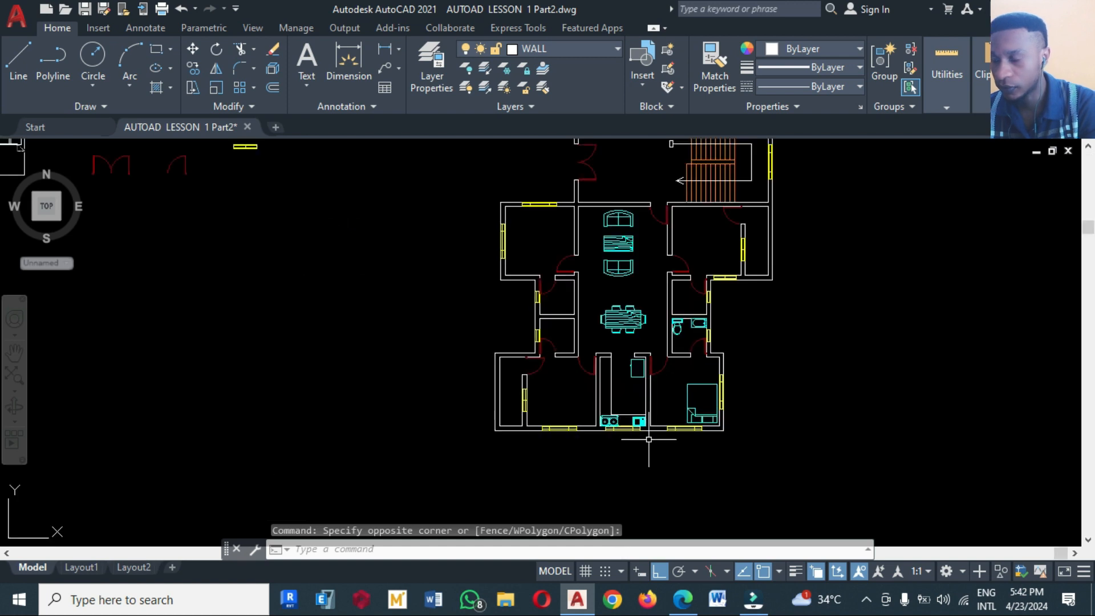
{"action": "scroll", "coordinate": [673, 450], "scroll_direction": "down", "scroll_amount": 2}
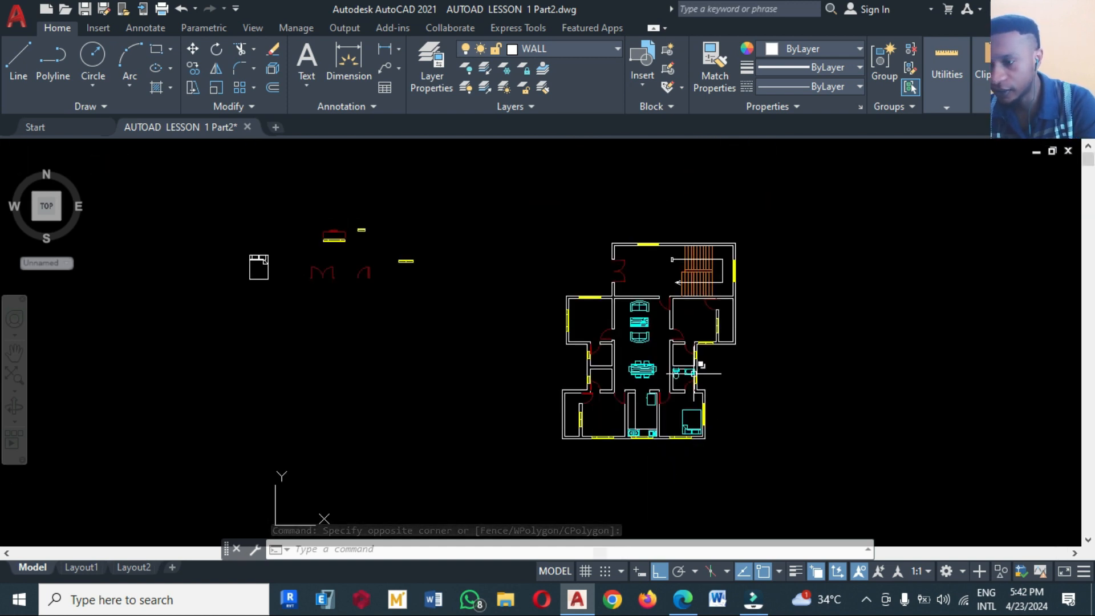
{"action": "scroll", "coordinate": [693, 373], "scroll_direction": "up", "scroll_amount": 2}
{"action": "type", "text": "co"}
{"action": "key", "text": "Return"}
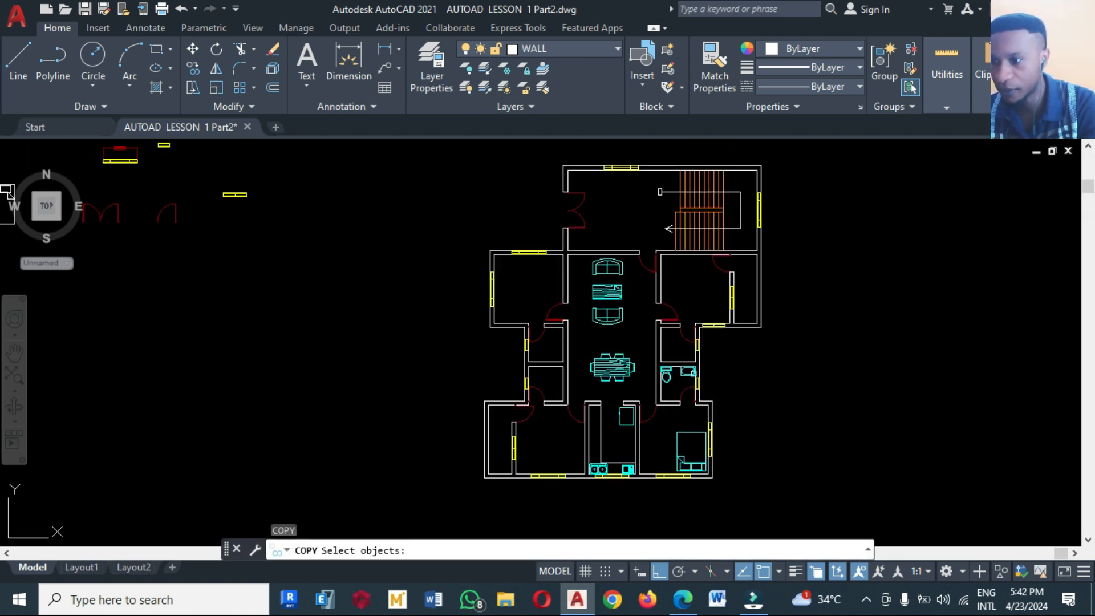
{"action": "left_click", "coordinate": [607, 292]}
{"action": "key", "text": "Return"}
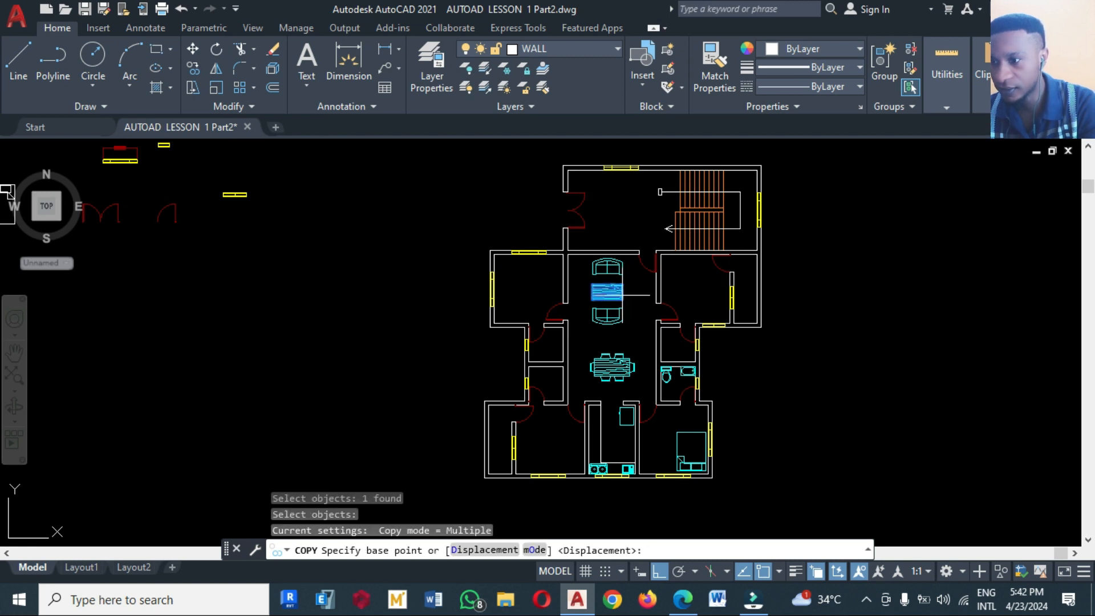
{"action": "left_click", "coordinate": [608, 292]}
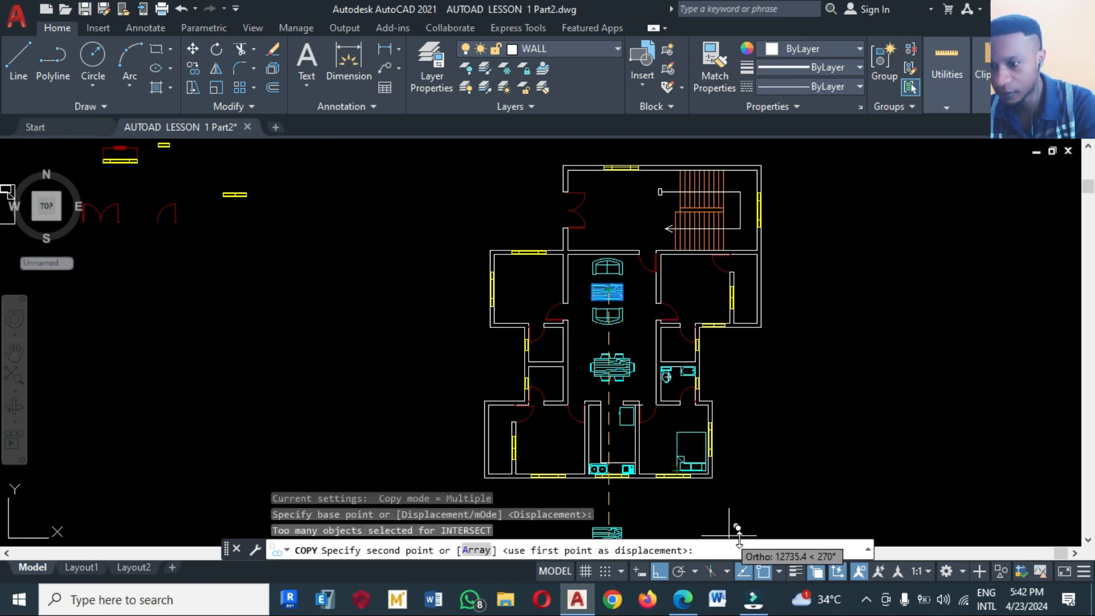
{"action": "key", "text": "F3"}
{"action": "key", "text": "F8"}
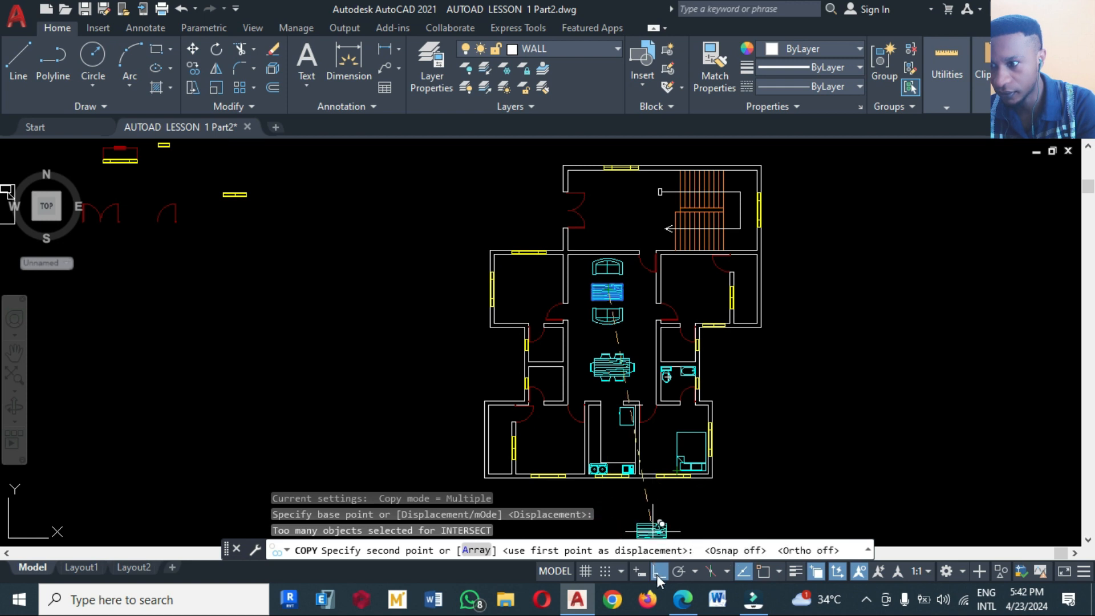
{"action": "scroll", "coordinate": [668, 486], "scroll_direction": "up", "scroll_amount": 2}
{"action": "scroll", "coordinate": [669, 487], "scroll_direction": "up", "scroll_amount": 2}
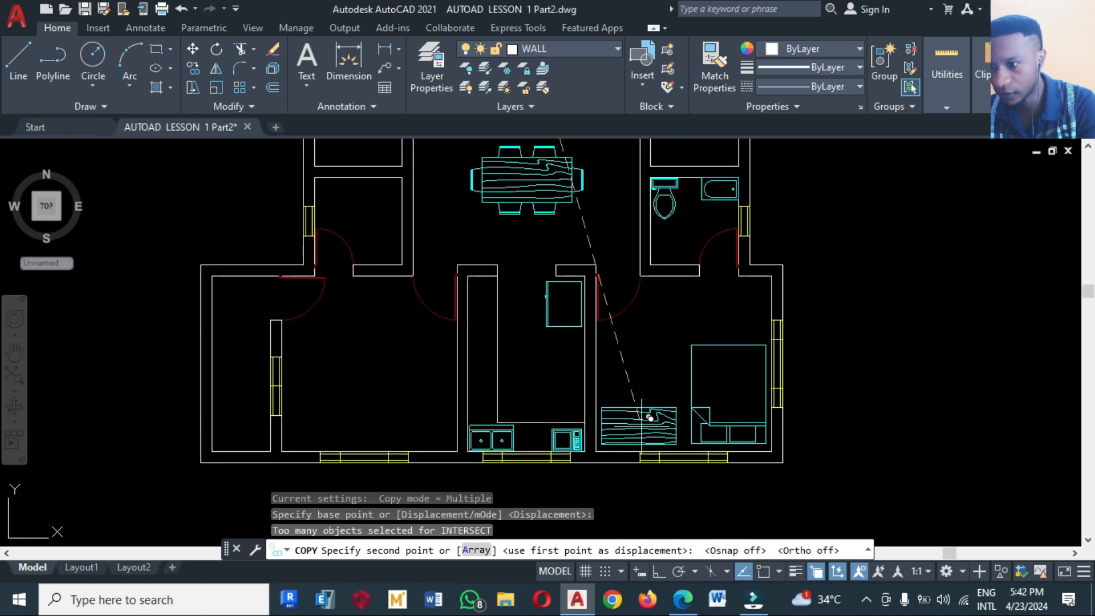
{"action": "left_click", "coordinate": [647, 421]}
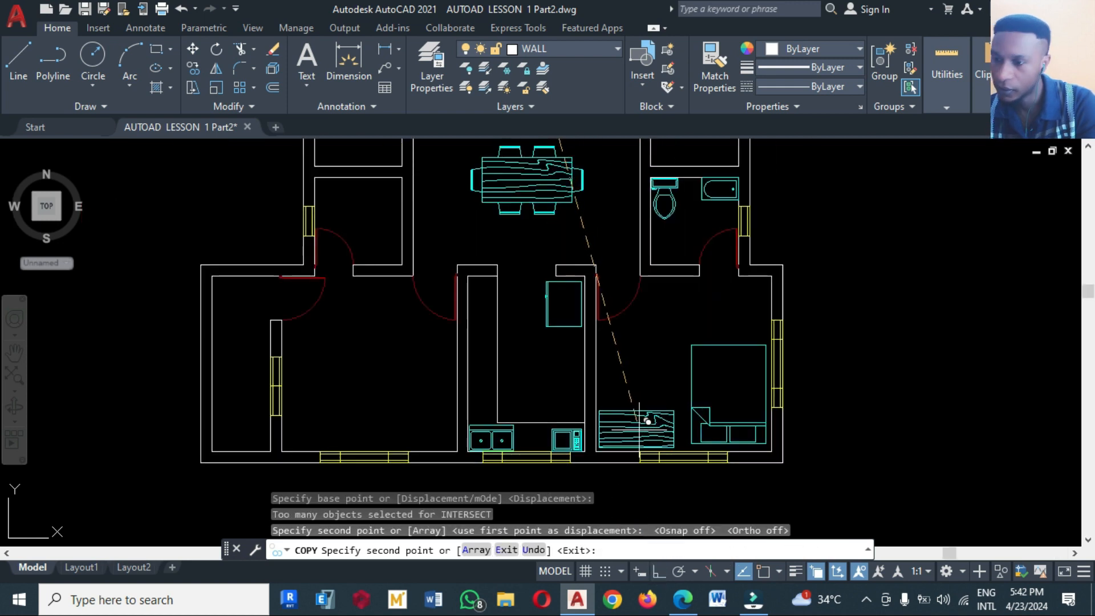
{"action": "key", "text": "Escape"}
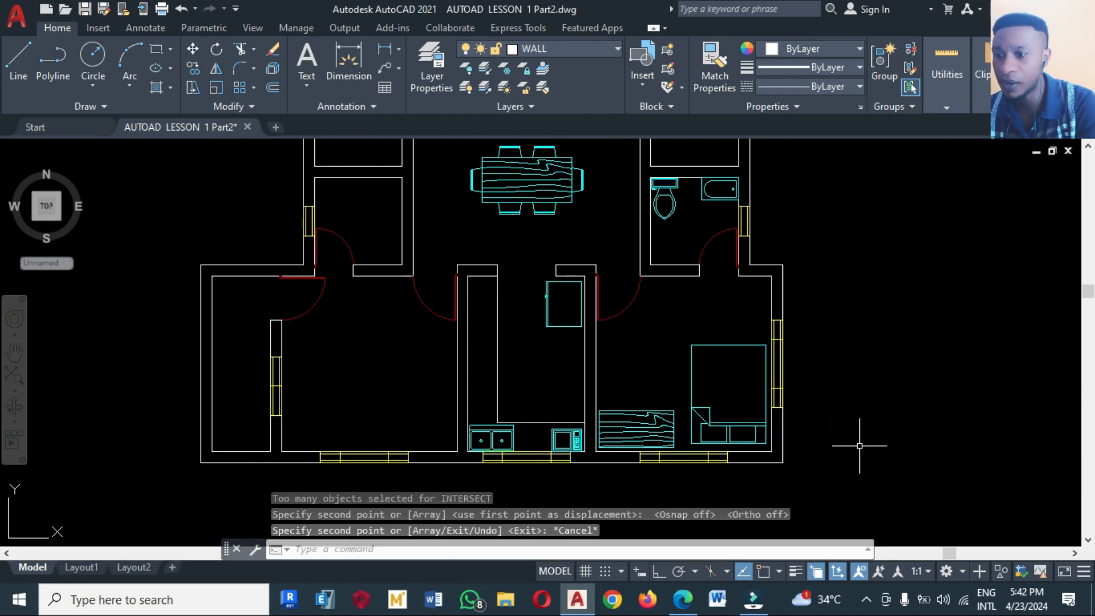
Step: Erase the leftover bed, door and window pieces lying outside the floor plan to its left
{"action": "scroll", "coordinate": [860, 445], "scroll_direction": "down", "scroll_amount": 4}
{"action": "scroll", "coordinate": [644, 439], "scroll_direction": "down", "scroll_amount": 2}
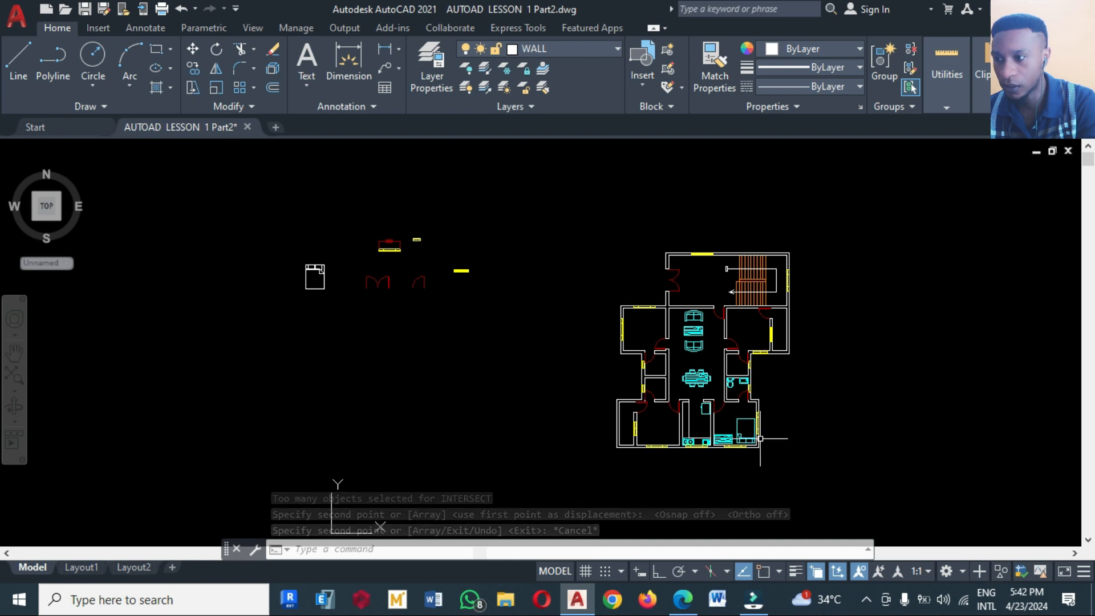
{"action": "scroll", "coordinate": [760, 438], "scroll_direction": "up", "scroll_amount": 2}
{"action": "scroll", "coordinate": [782, 404], "scroll_direction": "down", "scroll_amount": 2}
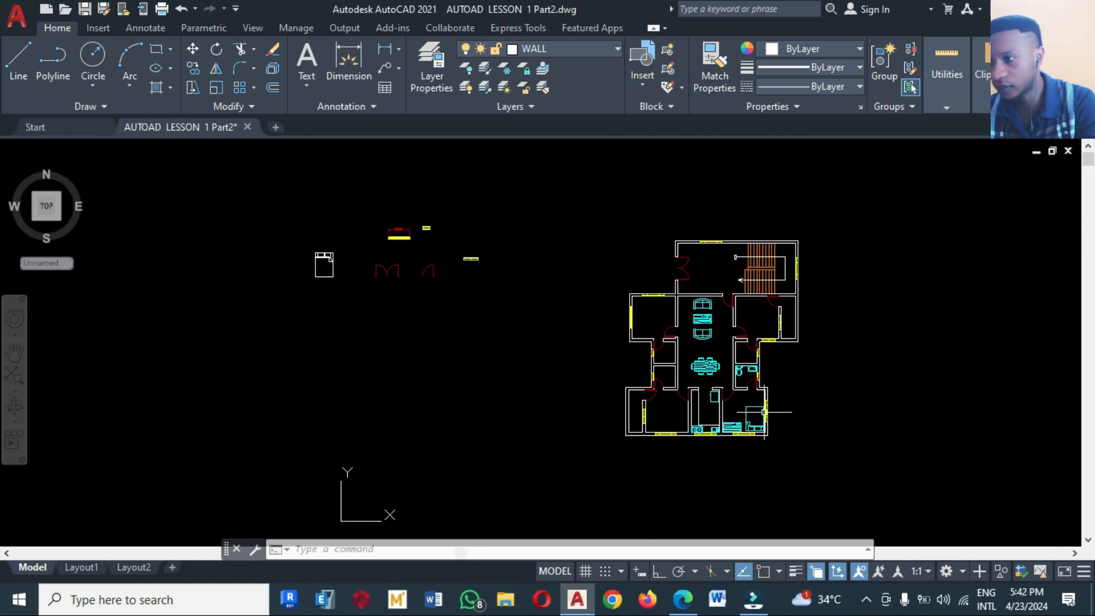
{"action": "type", "text": "e"}
{"action": "key", "text": "Return"}
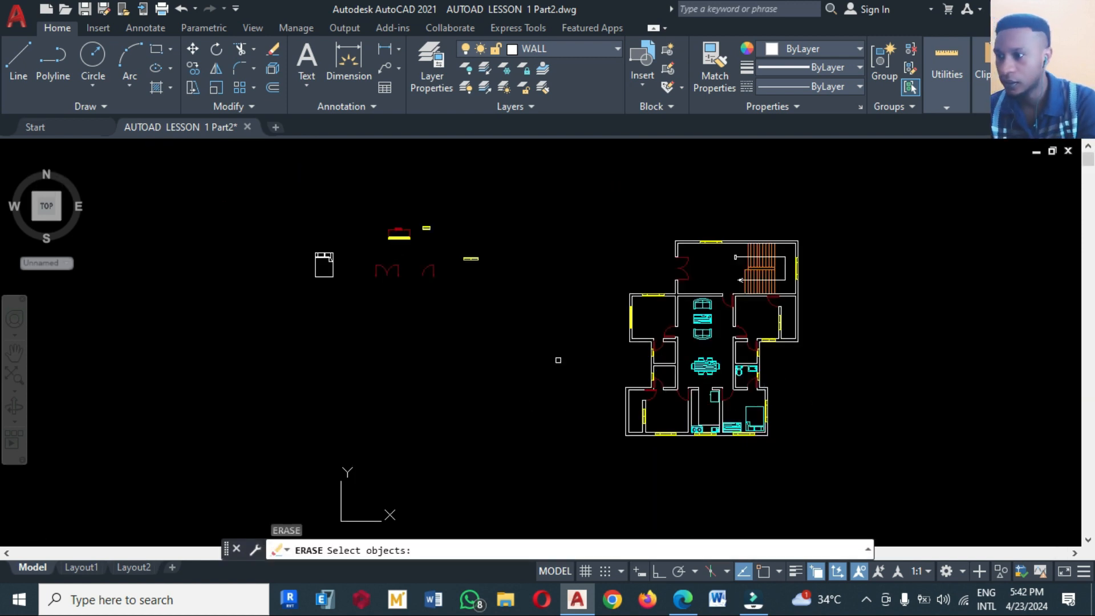
{"action": "left_click", "coordinate": [523, 328]}
{"action": "left_click", "coordinate": [279, 210]}
{"action": "key", "text": "Return"}
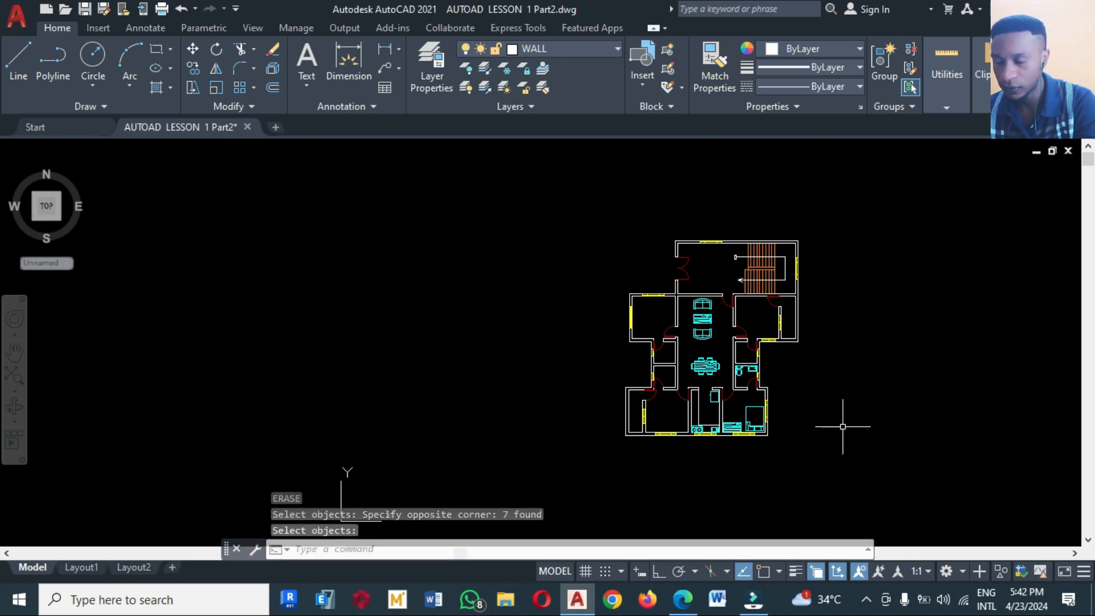
{"action": "scroll", "coordinate": [843, 426], "scroll_direction": "up", "scroll_amount": 2}
{"action": "scroll", "coordinate": [723, 387], "scroll_direction": "up", "scroll_amount": 2}
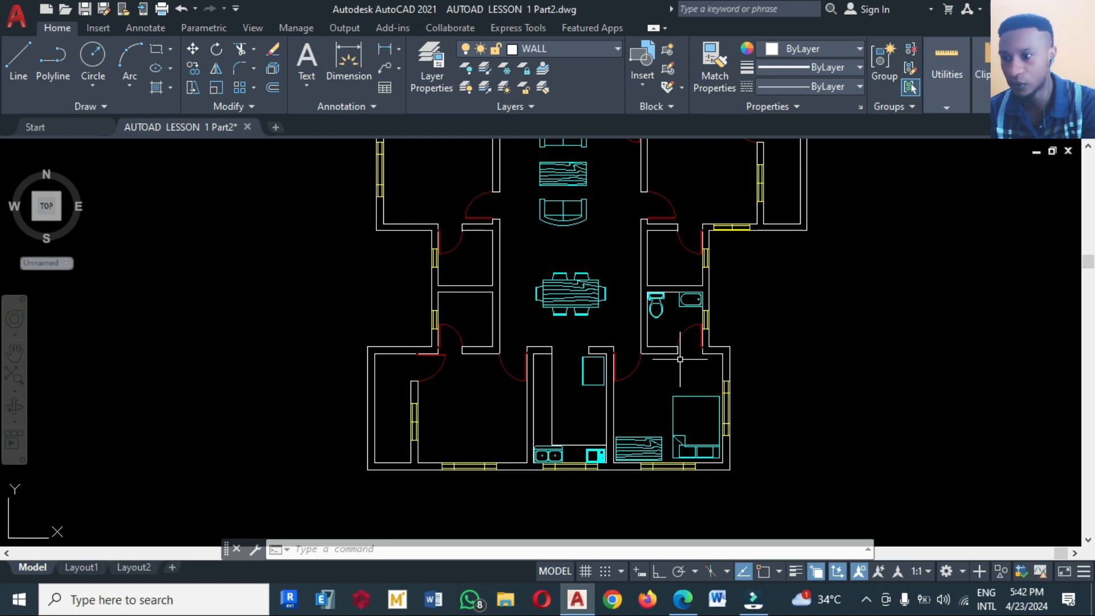
{"action": "scroll", "coordinate": [696, 297], "scroll_direction": "up", "scroll_amount": 2}
{"action": "scroll", "coordinate": [693, 298], "scroll_direction": "down", "scroll_amount": 2}
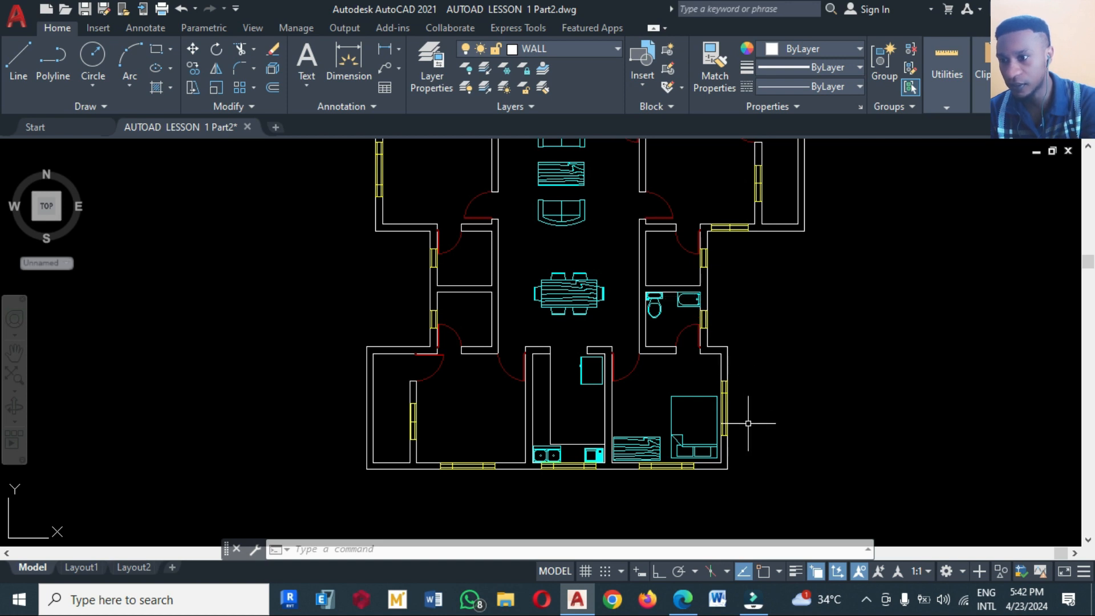
{"action": "scroll", "coordinate": [748, 423], "scroll_direction": "down", "scroll_amount": 4}
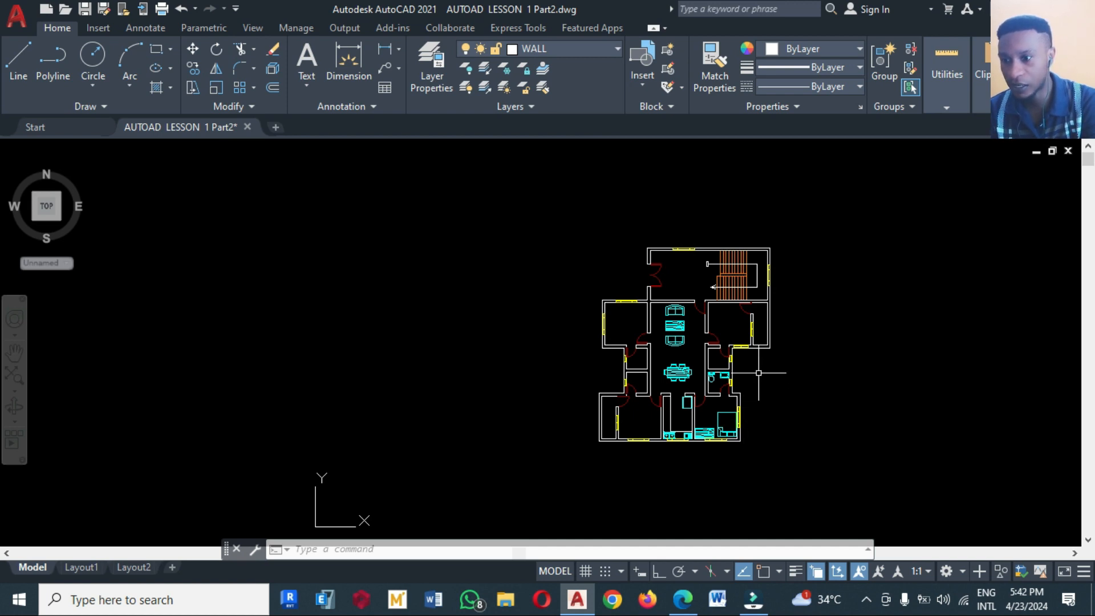
Step: Mirror the toilet and bathtub across the bathroom's upper wall into the room above, with Ortho on and the originals kept
{"action": "scroll", "coordinate": [658, 403], "scroll_direction": "up", "scroll_amount": 2}
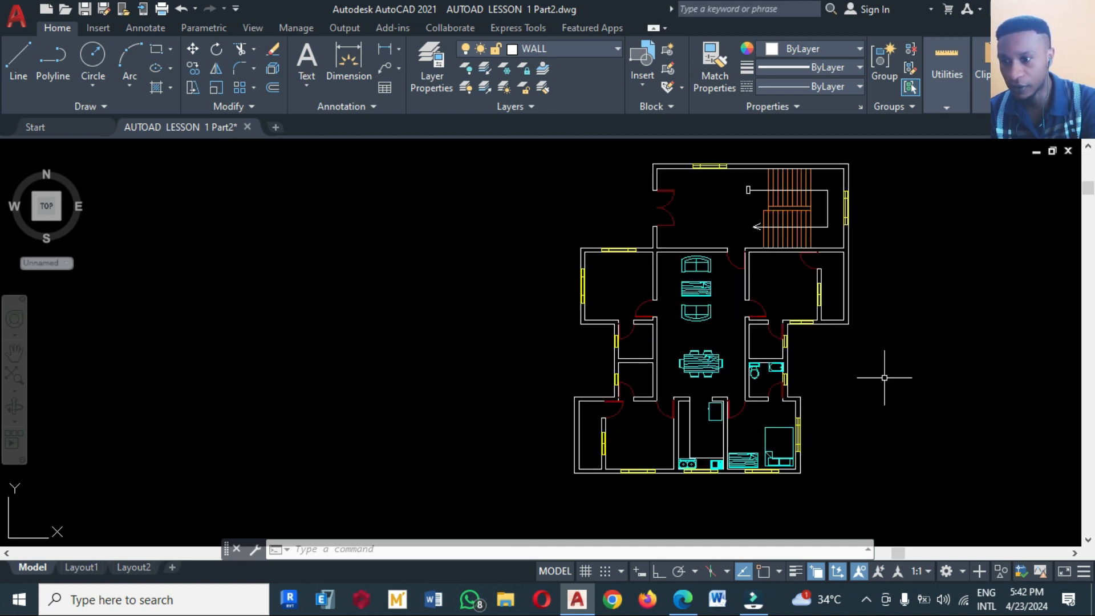
{"action": "scroll", "coordinate": [801, 367], "scroll_direction": "up", "scroll_amount": 4}
{"action": "type", "text": "M"}
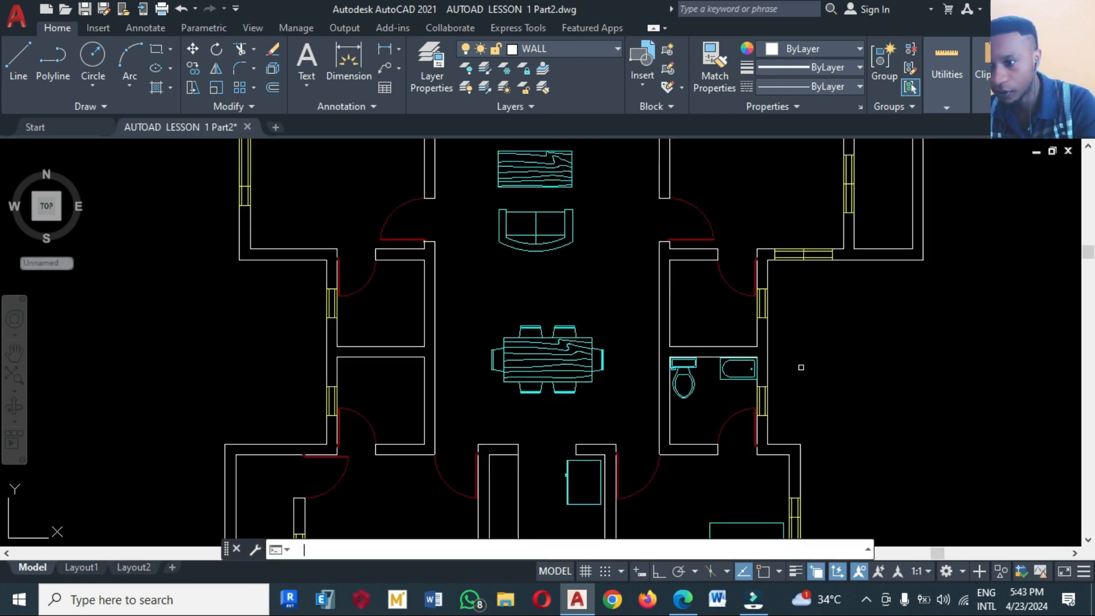
{"action": "type", "text": "mi"}
{"action": "key", "text": "Return"}
{"action": "left_click", "coordinate": [759, 399]}
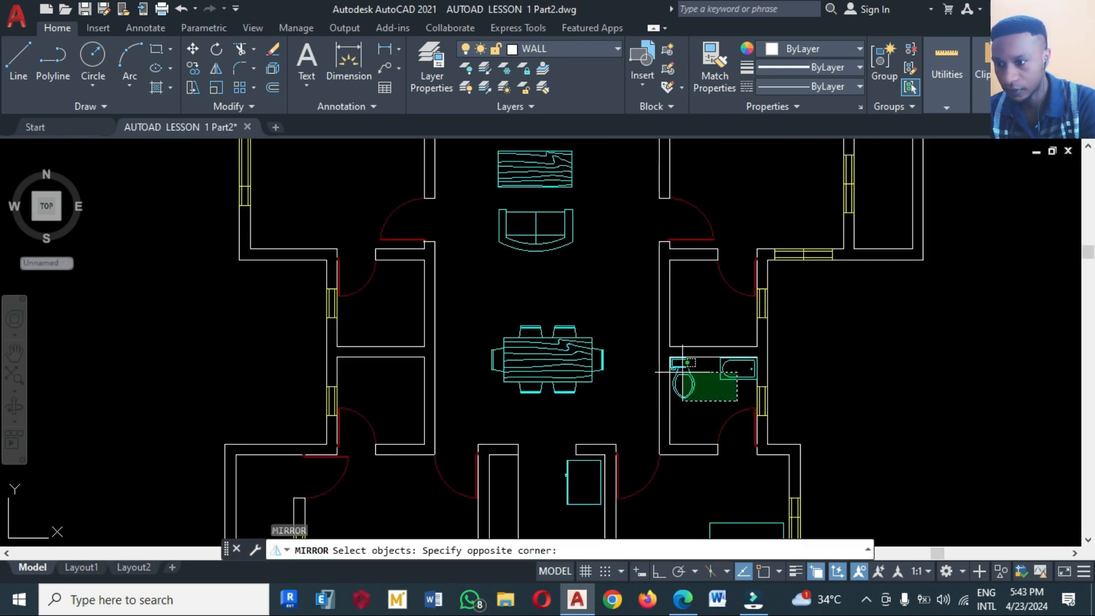
{"action": "left_click", "coordinate": [656, 345]}
{"action": "key", "text": "Return"}
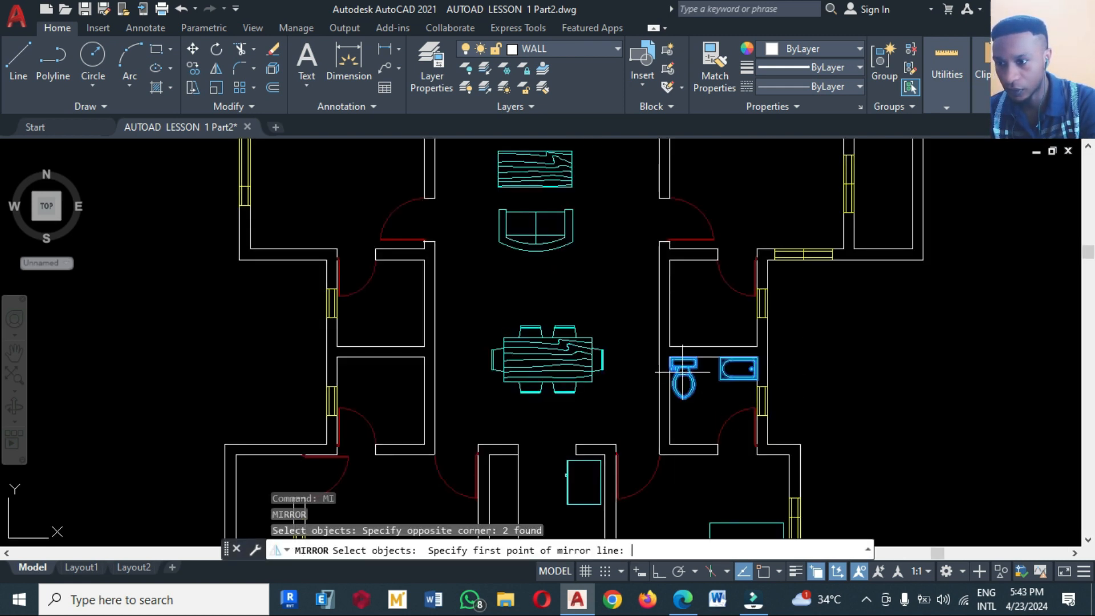
{"action": "left_click", "coordinate": [750, 353]}
{"action": "left_click", "coordinate": [679, 570]}
{"action": "left_click", "coordinate": [662, 572]}
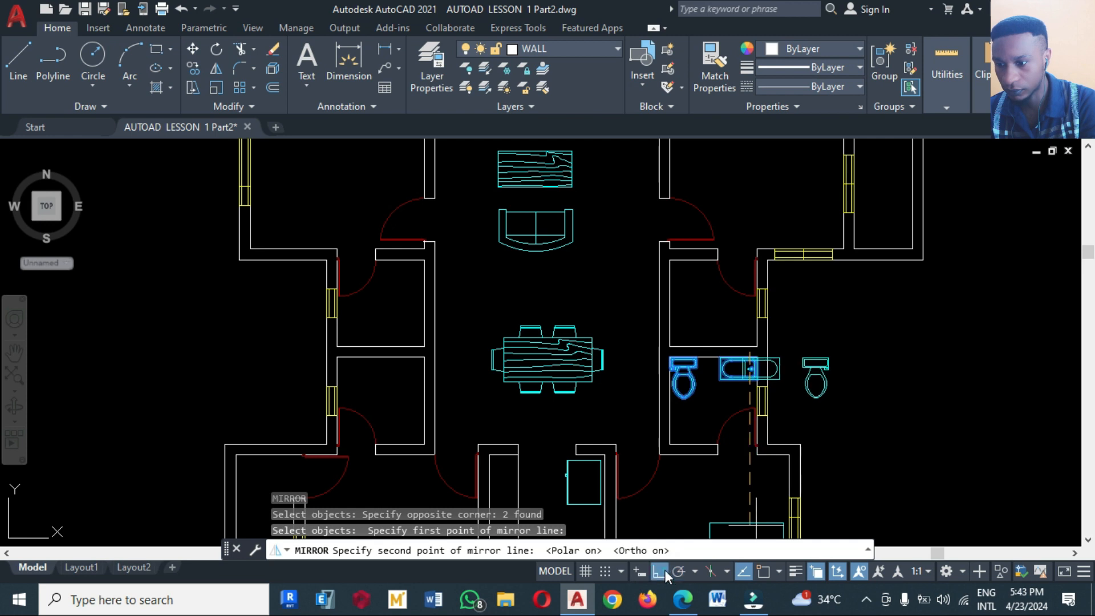
{"action": "left_click", "coordinate": [910, 380]}
{"action": "key", "text": "Return"}
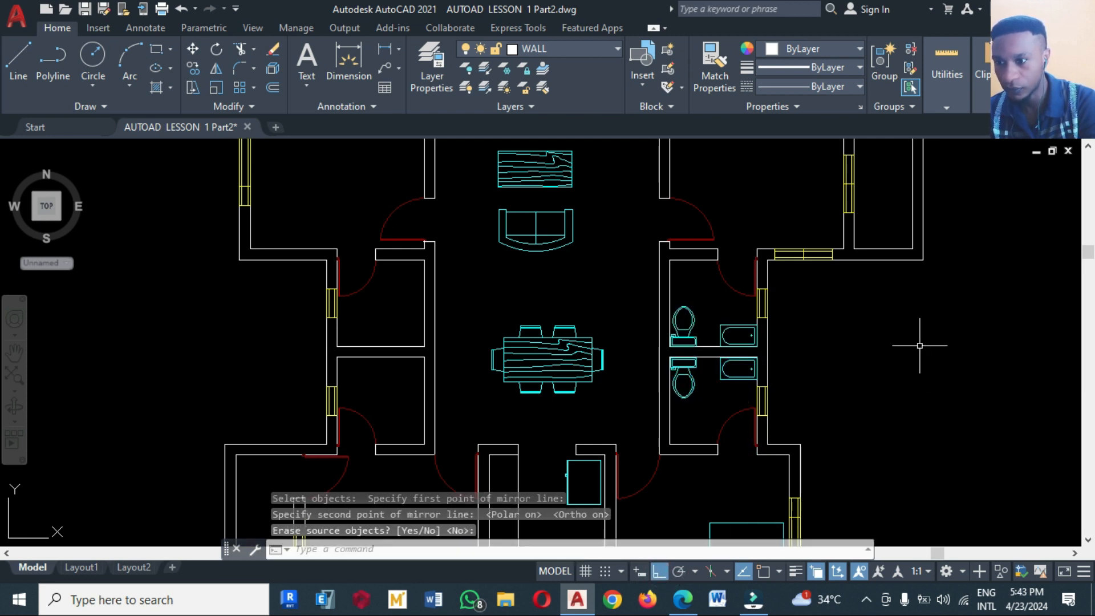
Step: Mirror both toilets and bathtubs across the plan's vertical centre into the two left bathrooms, keeping the originals
{"action": "scroll", "coordinate": [921, 345], "scroll_direction": "down", "scroll_amount": 2}
{"action": "key", "text": "Return"}
{"action": "left_click", "coordinate": [744, 315]}
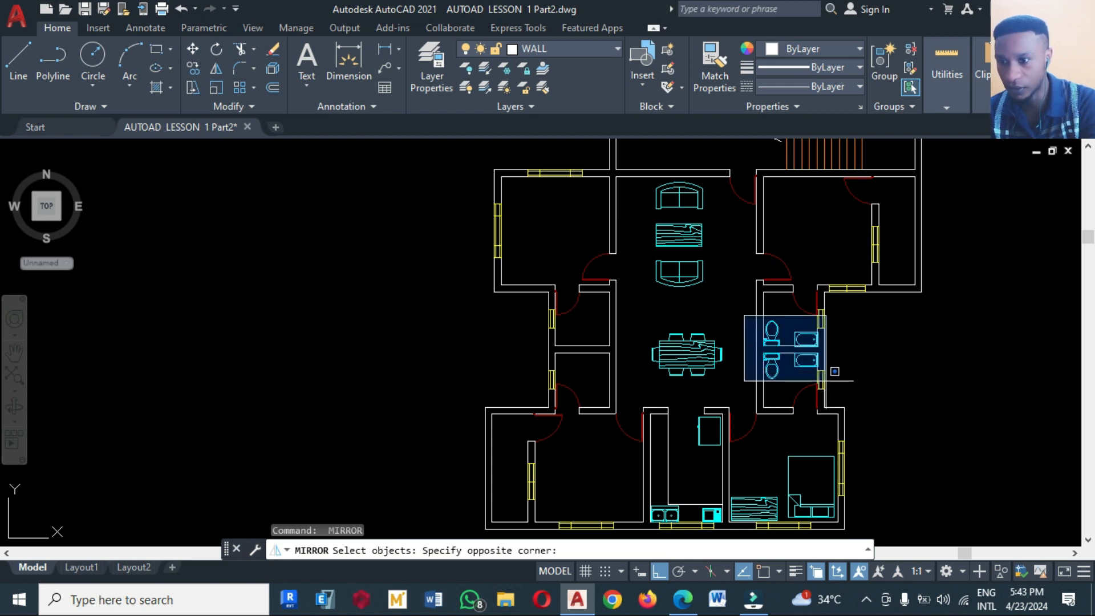
{"action": "left_click", "coordinate": [827, 380]}
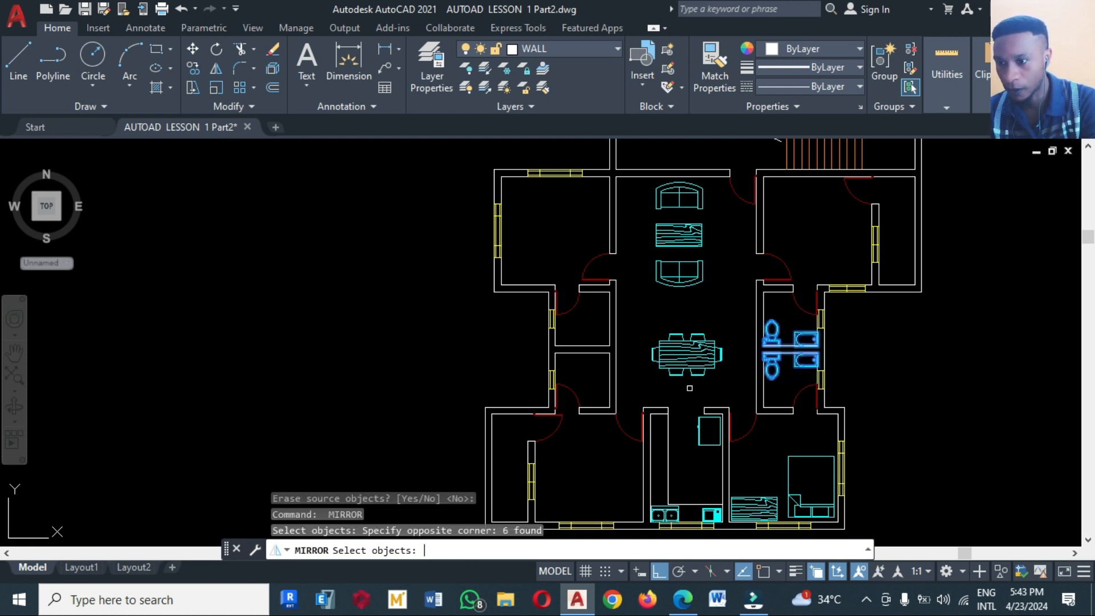
{"action": "key", "text": "Return"}
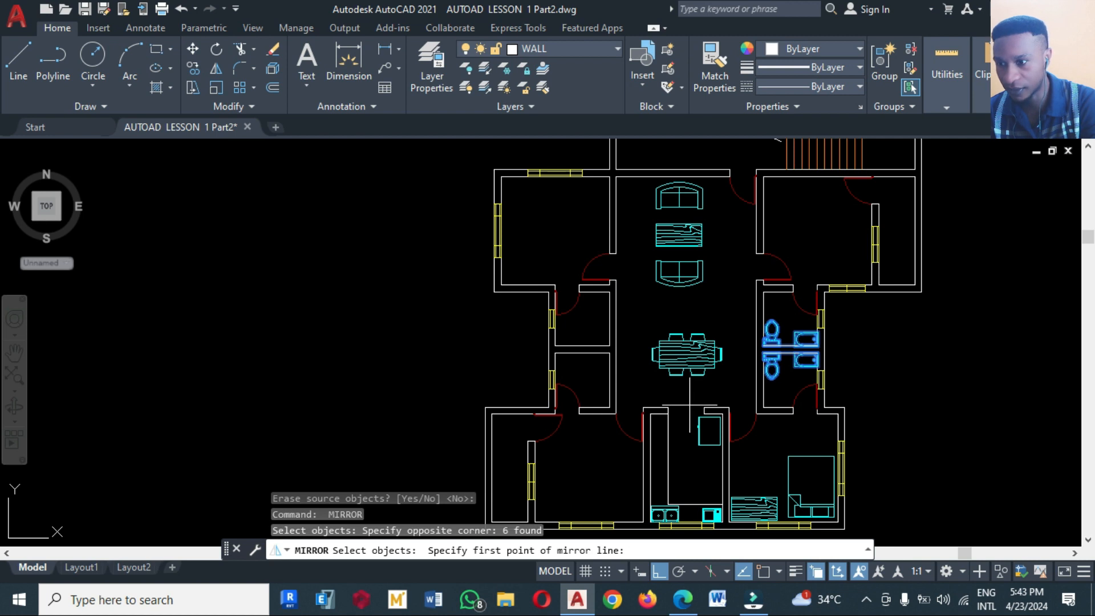
{"action": "left_click", "coordinate": [686, 397]}
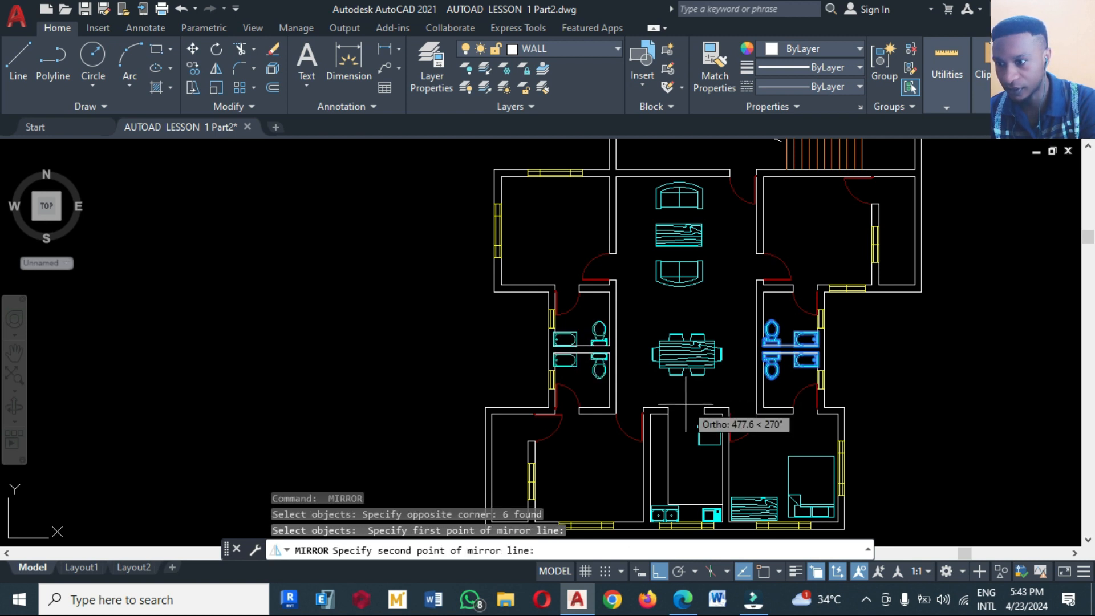
{"action": "left_click", "coordinate": [685, 404]}
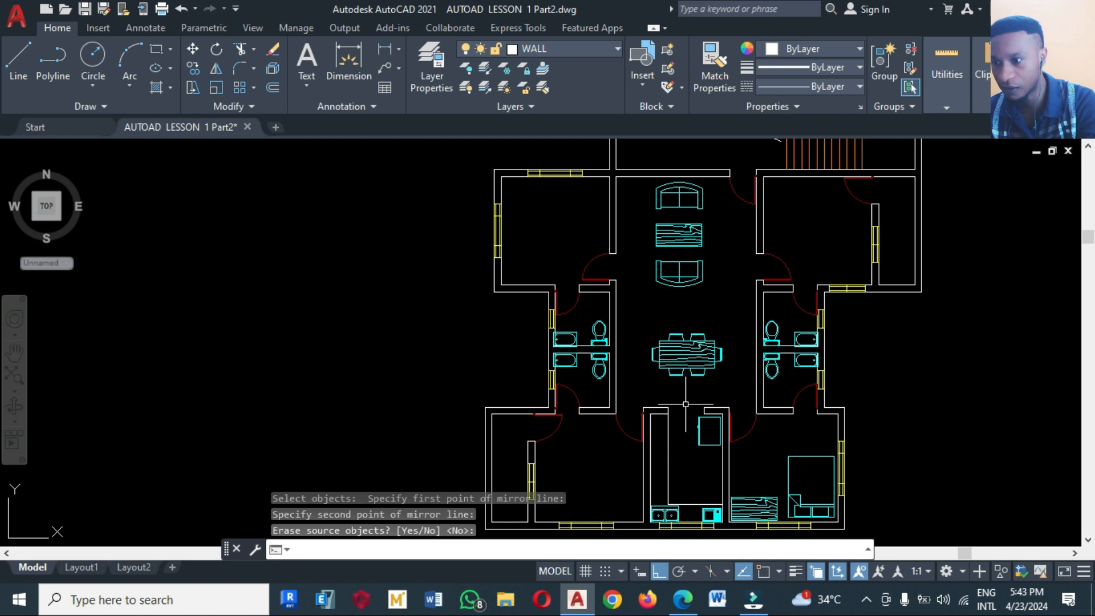
{"action": "key", "text": "Return"}
Step: Move the left bathrooms' toilets and bathtubs about 80 units right so they fit inside the walls
{"action": "type", "text": "m"}
{"action": "key", "text": "Return"}
{"action": "scroll", "coordinate": [582, 372], "scroll_direction": "up", "scroll_amount": 4}
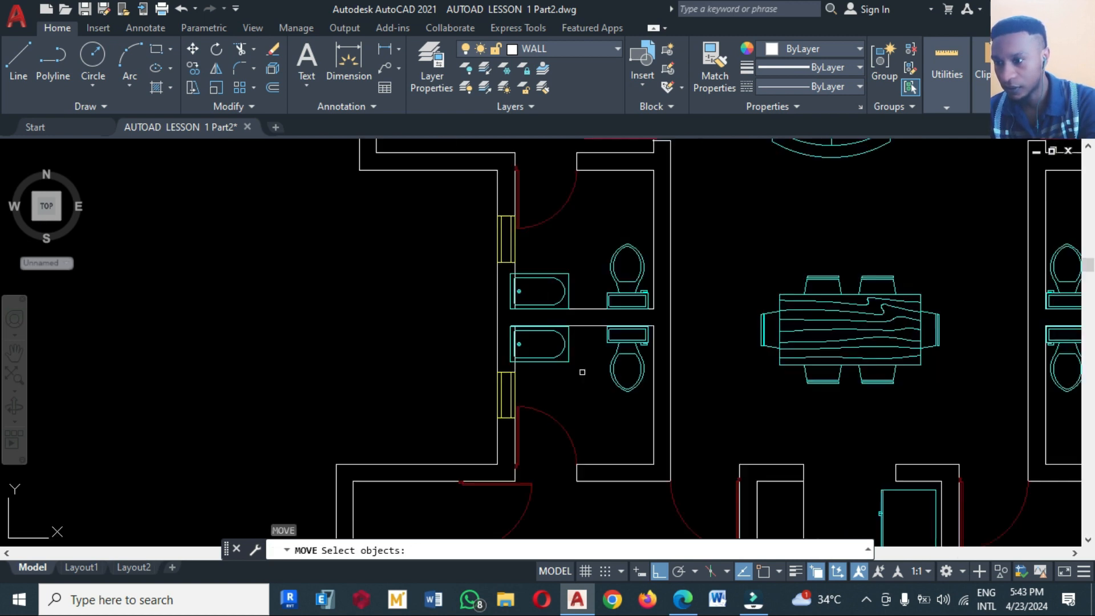
{"action": "left_click", "coordinate": [633, 408]}
{"action": "left_click", "coordinate": [525, 324]}
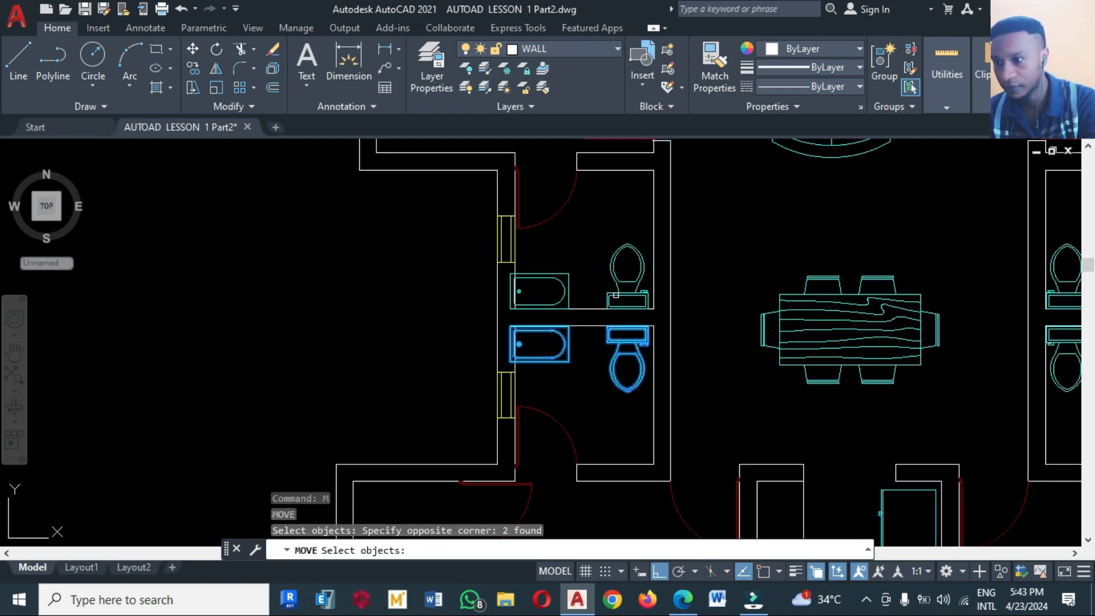
{"action": "left_click", "coordinate": [650, 272]}
{"action": "left_click", "coordinate": [517, 234]}
{"action": "key", "text": "Return"}
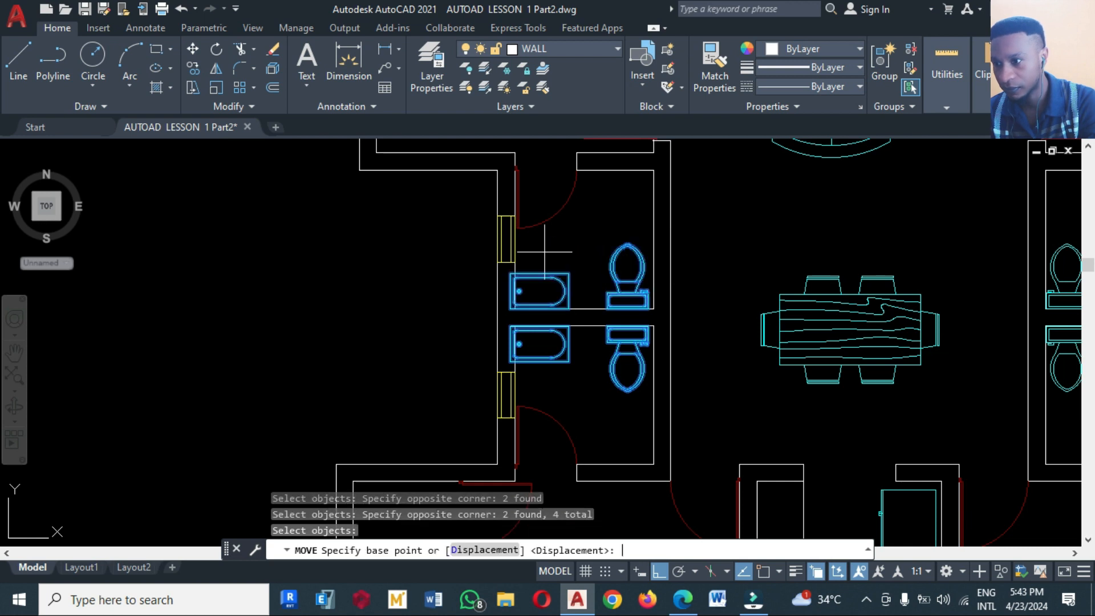
{"action": "left_click", "coordinate": [549, 253]}
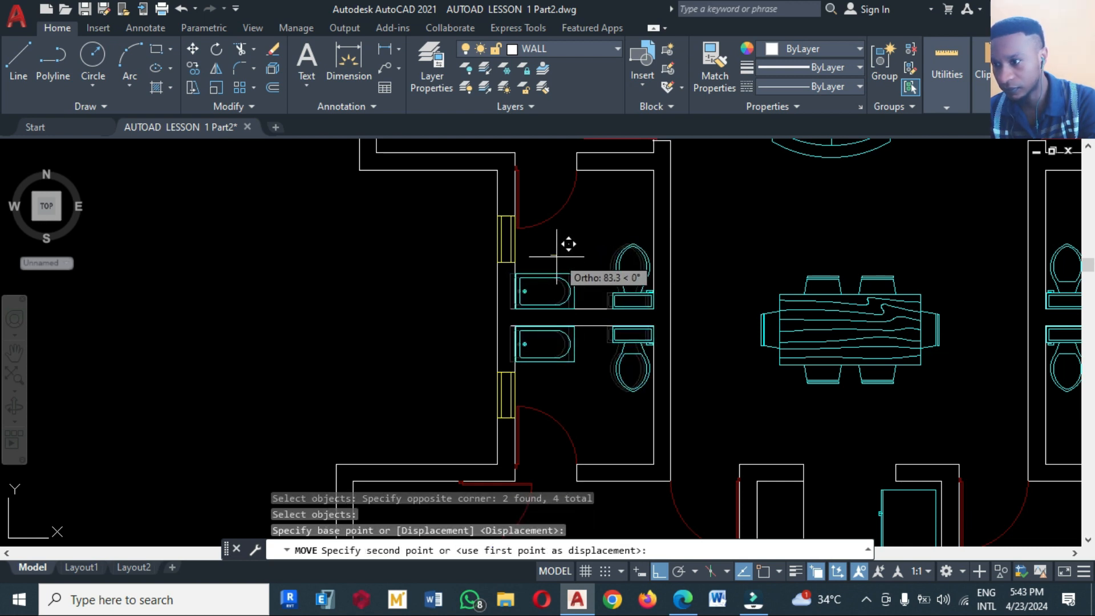
{"action": "left_click", "coordinate": [567, 244]}
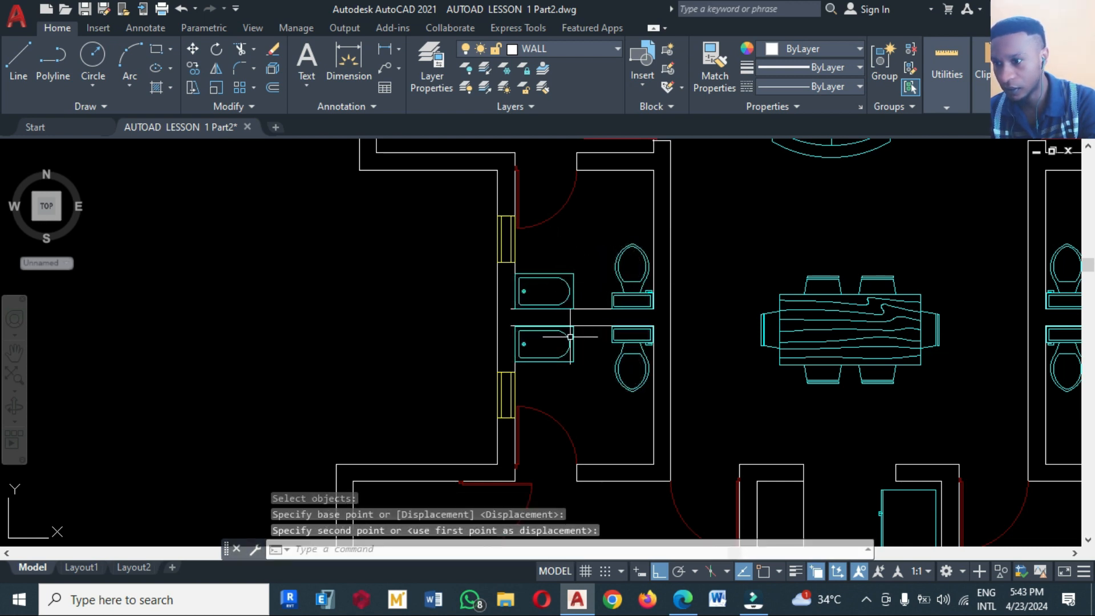
Step: Trim the overhanging left ends of the two partition wall lines between the left bathrooms
{"action": "scroll", "coordinate": [516, 321], "scroll_direction": "up", "scroll_amount": 5}
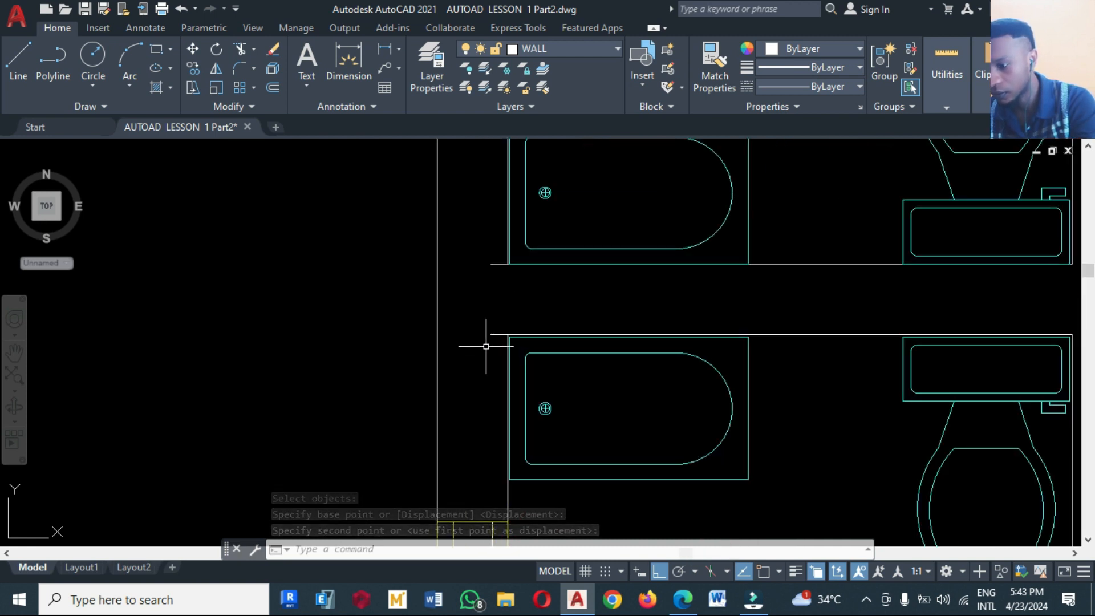
{"action": "type", "text": "TR"}
{"action": "key", "text": "Return"}
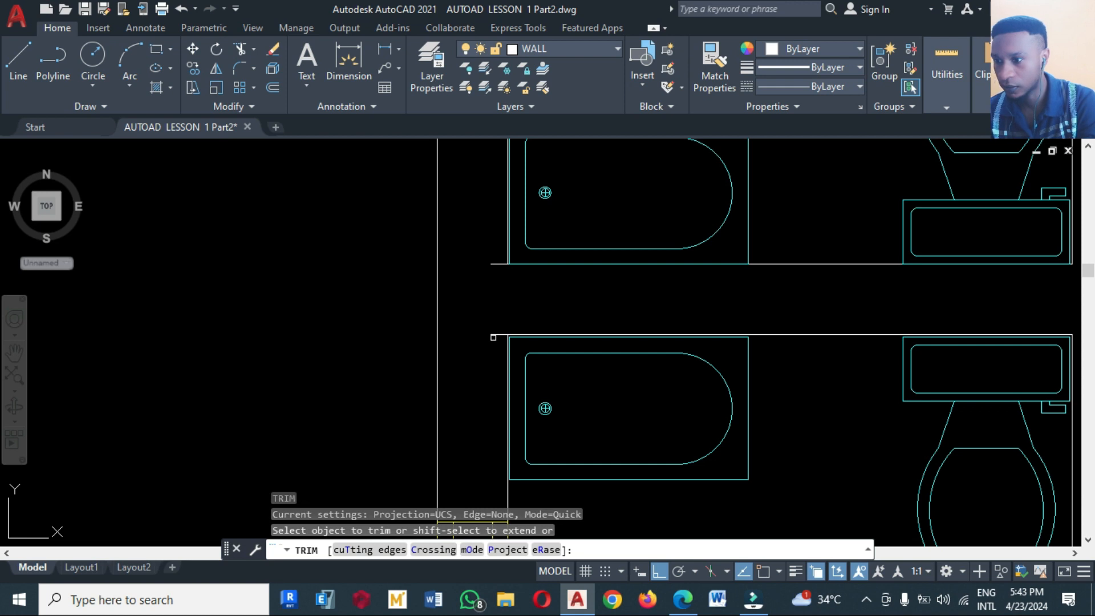
{"action": "left_click", "coordinate": [494, 336]}
{"action": "left_click_drag", "start_coordinate": [494, 267], "coordinate": [475, 239]}
{"action": "scroll", "coordinate": [507, 326], "scroll_direction": "down", "scroll_amount": 3}
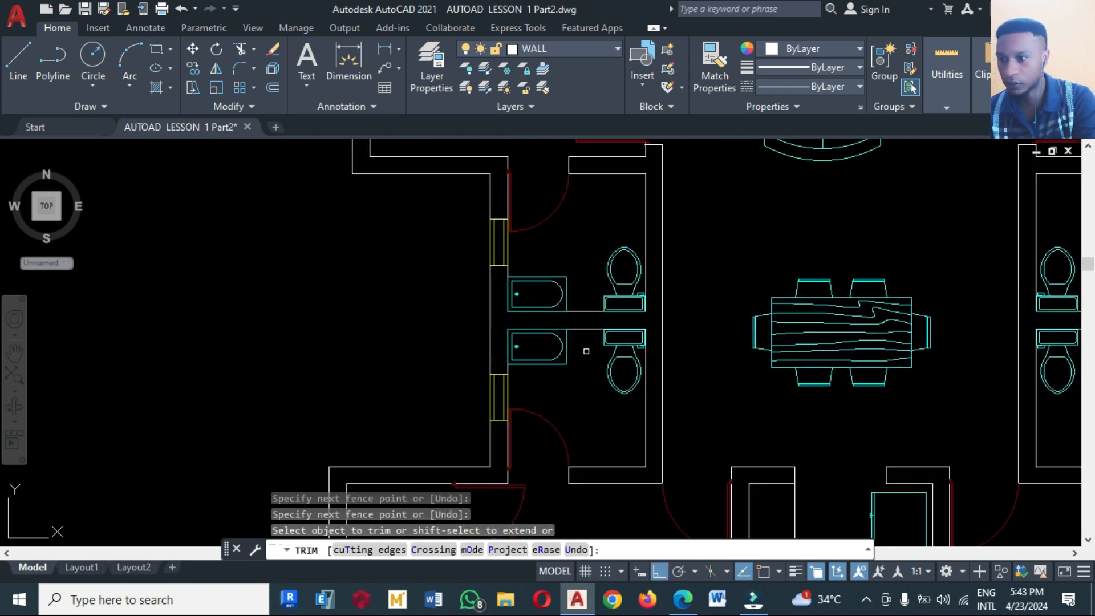
{"action": "scroll", "coordinate": [586, 351], "scroll_direction": "down", "scroll_amount": 3}
{"action": "key", "text": "Return"}
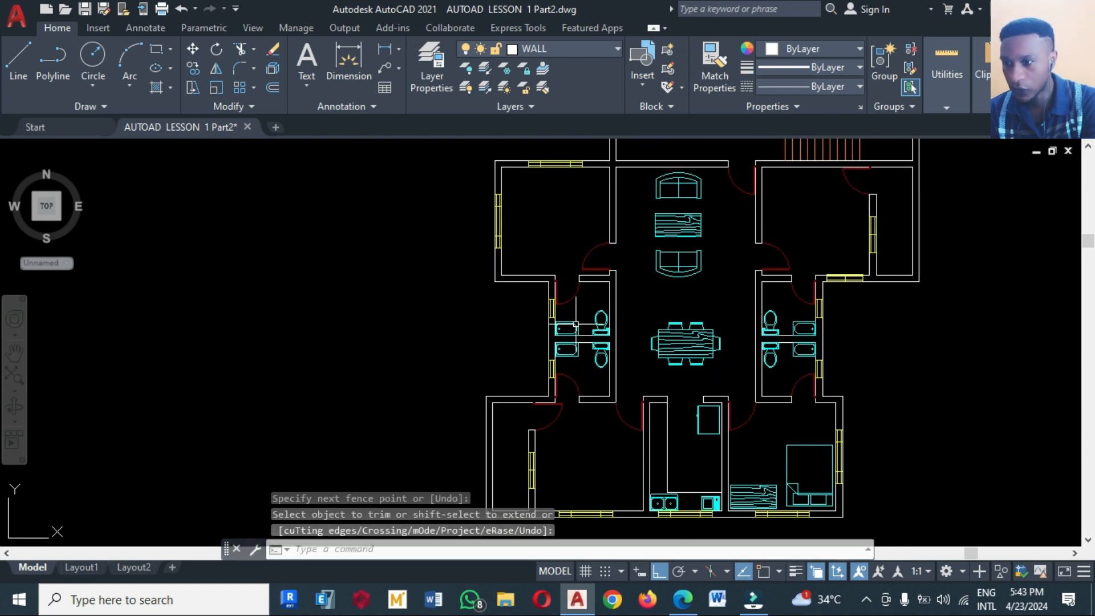
{"action": "scroll", "coordinate": [577, 328], "scroll_direction": "down", "scroll_amount": 2}
{"action": "scroll", "coordinate": [696, 460], "scroll_direction": "up", "scroll_amount": 1}
{"action": "scroll", "coordinate": [696, 459], "scroll_direction": "down", "scroll_amount": 1}
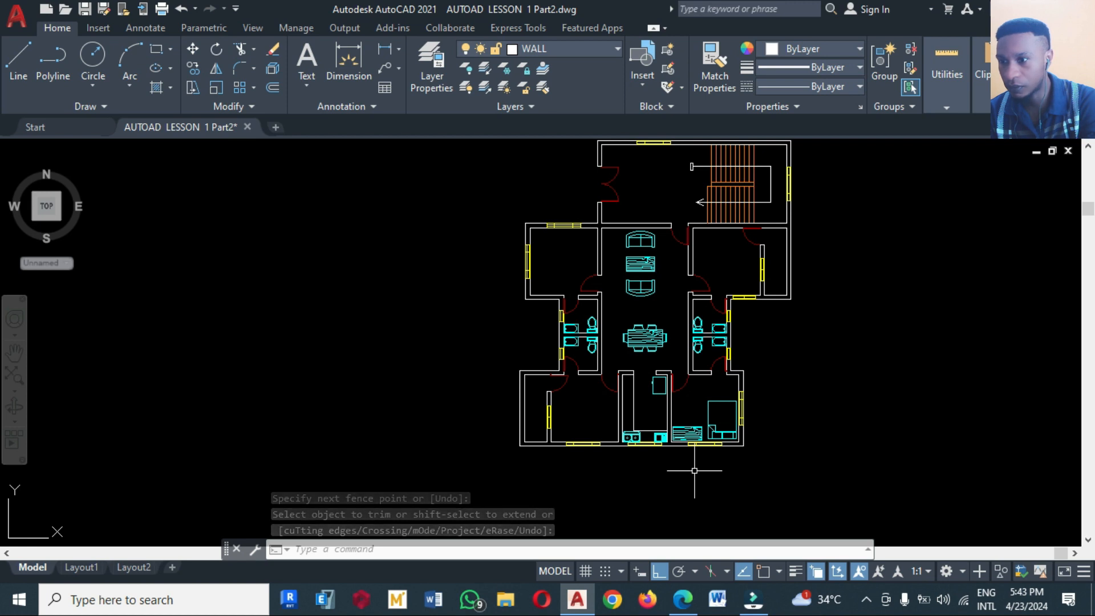
{"action": "scroll", "coordinate": [751, 431], "scroll_direction": "up", "scroll_amount": 1}
{"action": "scroll", "coordinate": [754, 431], "scroll_direction": "down", "scroll_amount": 1}
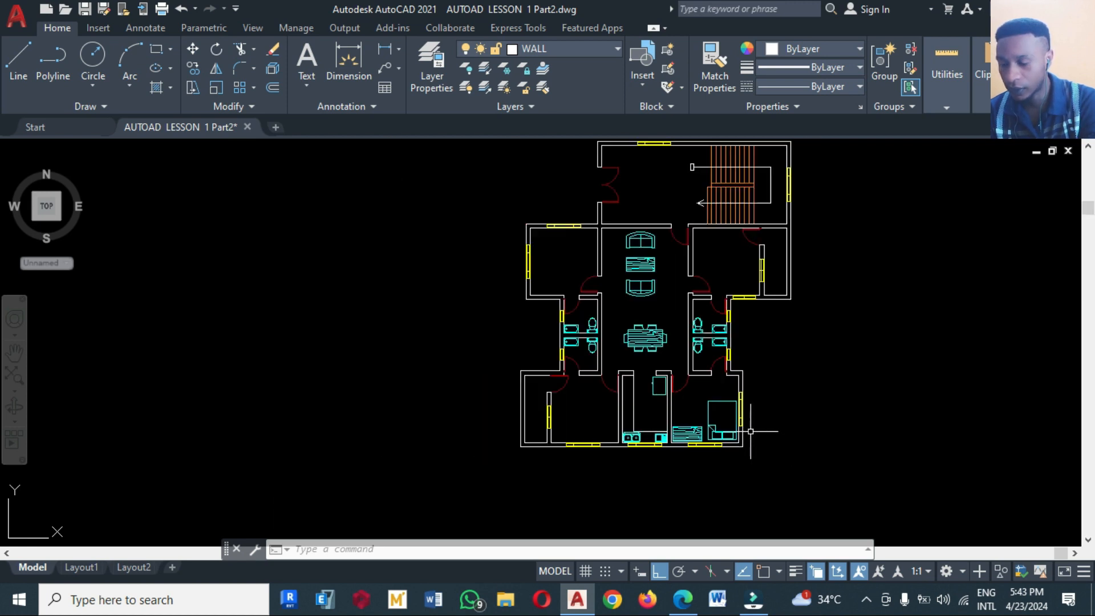
{"action": "type", "text": "m"}
{"action": "key", "text": "Return"}
{"action": "left_click", "coordinate": [737, 425]}
{"action": "key", "text": "Return"}
{"action": "left_click", "coordinate": [659, 568]}
{"action": "left_click", "coordinate": [723, 418]}
{"action": "left_click", "coordinate": [548, 249]}
{"action": "type", "text": "ro"}
{"action": "key", "text": "Return"}
{"action": "left_click", "coordinate": [560, 260]}
{"action": "key", "text": "Return"}
{"action": "left_click", "coordinate": [547, 270]}
{"action": "left_click", "coordinate": [661, 577]}
{"action": "type", "text": "m"}
{"action": "key", "text": "Return"}
{"action": "left_click", "coordinate": [410, 287]}
{"action": "key", "text": "ctrl+z"}
{"action": "key", "text": "ctrl+z"}
{"action": "key", "text": "ctrl+z"}
Step: Copy the lower-right bedroom's bed and wooden table to the empty space left of the plan, with Ortho off
{"action": "type", "text": "co"}
{"action": "key", "text": "Return"}
{"action": "left_click", "coordinate": [709, 424]}
{"action": "left_click", "coordinate": [697, 425]}
{"action": "key", "text": "Return"}
{"action": "left_click", "coordinate": [705, 427]}
{"action": "left_click", "coordinate": [659, 571]}
{"action": "left_click", "coordinate": [461, 267]}
{"action": "key", "text": "Escape"}
Step: Mirror the copied bed and table to their left with Ortho on, and mirror that new pair downward, keeping the originals
{"action": "type", "text": "m"}
{"action": "key", "text": "Return"}
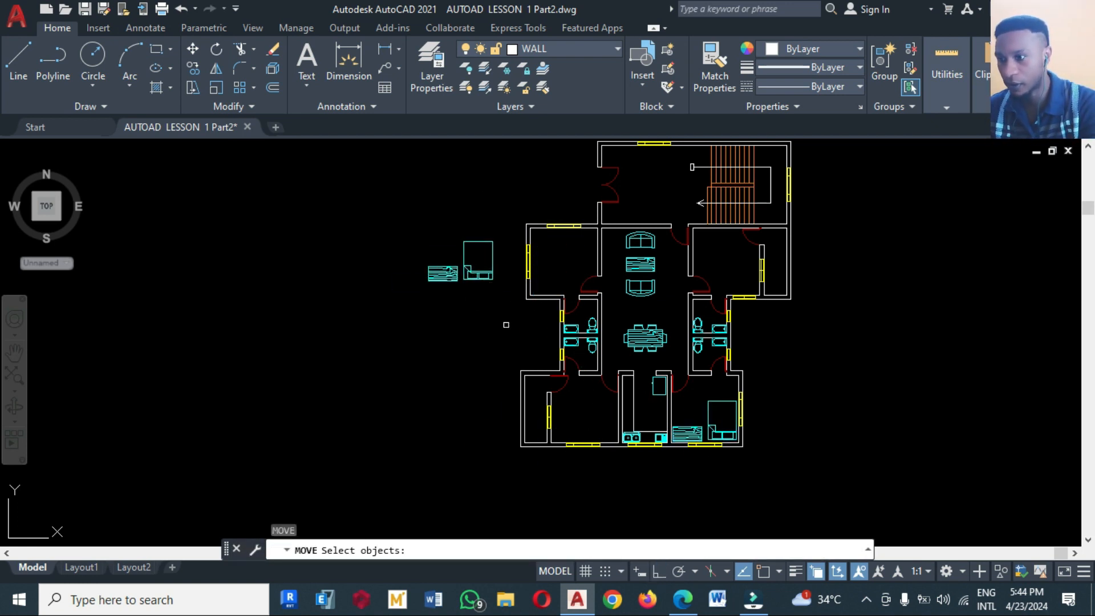
{"action": "left_click", "coordinate": [659, 571]}
{"action": "key", "text": "Return"}
{"action": "left_click", "coordinate": [409, 297]}
{"action": "left_click", "coordinate": [408, 351]}
{"action": "key", "text": "Return"}
{"action": "key", "text": "Return"}
{"action": "left_click", "coordinate": [329, 308]}
{"action": "left_click", "coordinate": [748, 480]}
Step: Move the downward-mirrored bed and table into the upper-left bedroom, against its upper wall, with Ortho off
{"action": "type", "text": "m,"}
{"action": "left_click", "coordinate": [412, 402]}
{"action": "key", "text": "Return"}
{"action": "left_click", "coordinate": [371, 403]}
{"action": "left_click", "coordinate": [659, 570]}
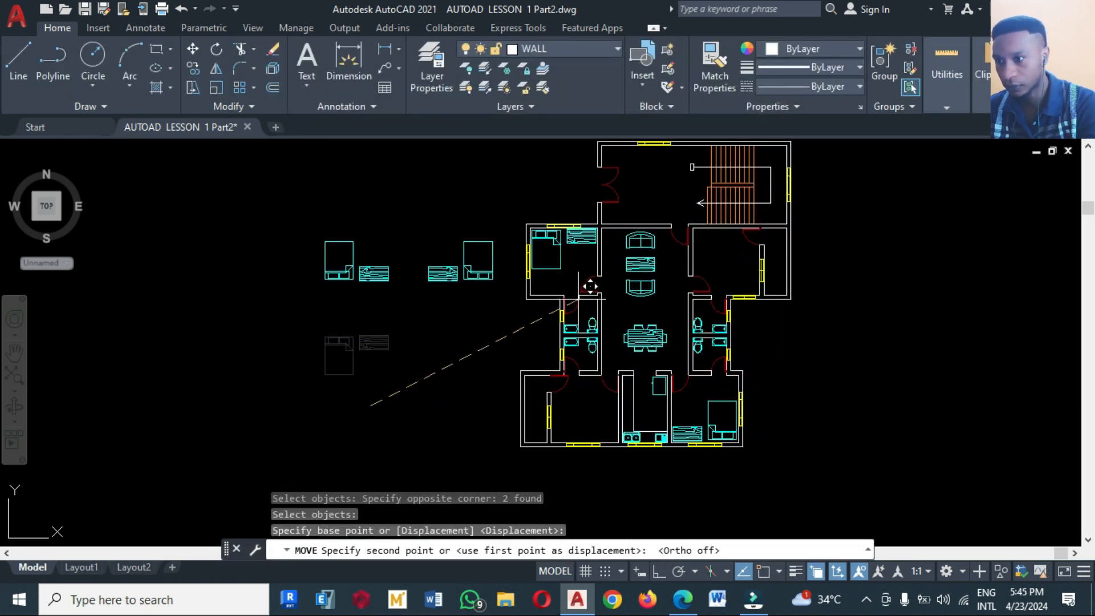
{"action": "left_click", "coordinate": [579, 299]}
Step: Move the leftmost bed and table pair into the lower-left bedroom, against its bottom wall
{"action": "key", "text": "Return"}
{"action": "key", "text": "Return"}
{"action": "left_click", "coordinate": [360, 274]}
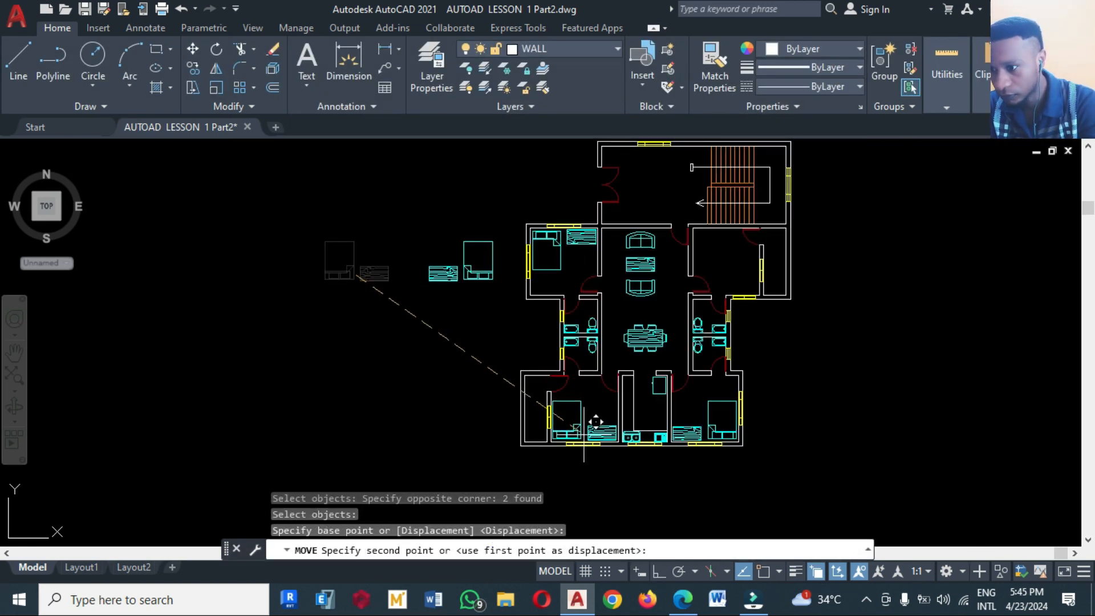
{"action": "left_click", "coordinate": [588, 433]}
Step: Move the remaining bed and table pair from the left of the plan to the empty space on its right
{"action": "key", "text": "Return"}
{"action": "left_click", "coordinate": [506, 312]}
{"action": "key", "text": "Return"}
{"action": "left_click", "coordinate": [457, 272]}
{"action": "scroll", "coordinate": [715, 280], "scroll_direction": "up", "scroll_amount": 4}
{"action": "left_click", "coordinate": [909, 442]}
Step: Move the bed and table from the upper-left bedroom straight across into the upper-right bedroom
{"action": "key", "text": "Return"}
{"action": "key", "text": "m"}
{"action": "key", "text": "Return"}
{"action": "scroll", "coordinate": [438, 331], "scroll_direction": "down", "scroll_amount": 2}
{"action": "left_click", "coordinate": [394, 282]}
{"action": "left_click", "coordinate": [347, 236]}
{"action": "key", "text": "Return"}
{"action": "left_click", "coordinate": [343, 284]}
{"action": "left_click", "coordinate": [601, 284]}
Step: Move the table in the upper-right bedroom down to the window in that room's lower wall
{"action": "key", "text": "Return"}
{"action": "key", "text": "m"}
{"action": "key", "text": "Return"}
{"action": "left_click", "coordinate": [657, 232]}
{"action": "key", "text": "Return"}
{"action": "left_click", "coordinate": [649, 232]}
{"action": "left_click", "coordinate": [648, 310]}
{"action": "key", "text": "e"}
{"action": "key", "text": "Return"}
{"action": "left_click", "coordinate": [689, 231]}
{"action": "key", "text": "Return"}
Step: Copy the upper-right bedroom's bed horizontally back into the upper-left bedroom with Ortho on
{"action": "key", "text": "c"}
{"action": "key", "text": "o"}
{"action": "key", "text": "Return"}
{"action": "left_click", "coordinate": [602, 250]}
{"action": "key", "text": "Return"}
{"action": "left_click", "coordinate": [995, 364]}
{"action": "key", "text": "F8"}
{"action": "left_click", "coordinate": [737, 392]}
Step: Copy the table lying right of the plan into the upper-left bedroom's upper-right corner, with Ortho off
{"action": "key", "text": "Return"}
{"action": "key", "text": "Return"}
{"action": "key", "text": "Return"}
{"action": "left_click", "coordinate": [734, 393]}
{"action": "key", "text": "F8"}
{"action": "left_click", "coordinate": [420, 222]}
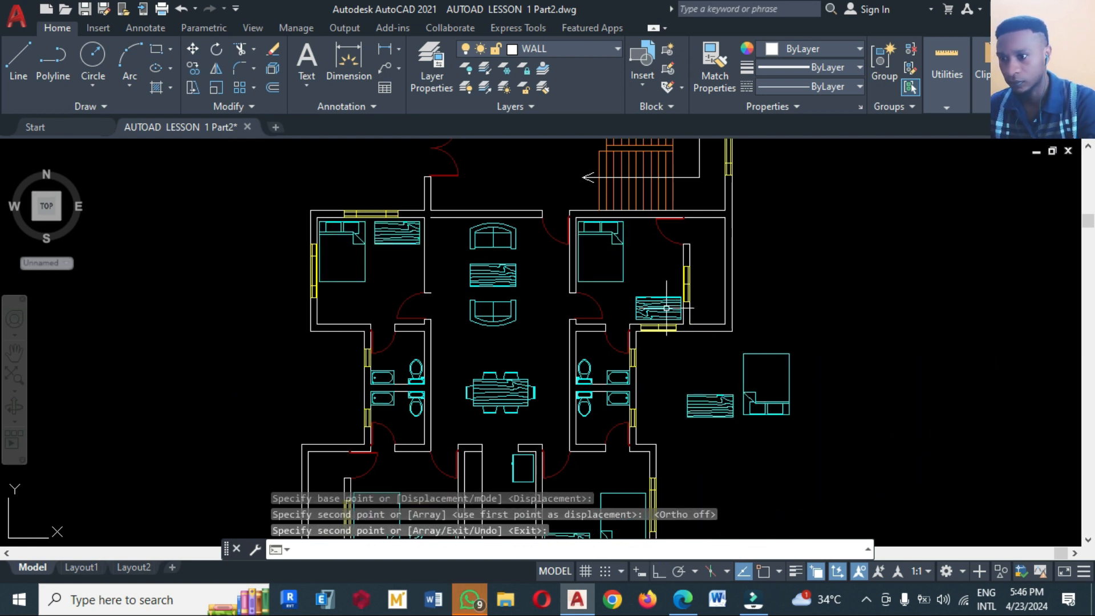
{"action": "key", "text": "Return"}
{"action": "scroll", "coordinate": [703, 310], "scroll_direction": "down", "scroll_amount": 4}
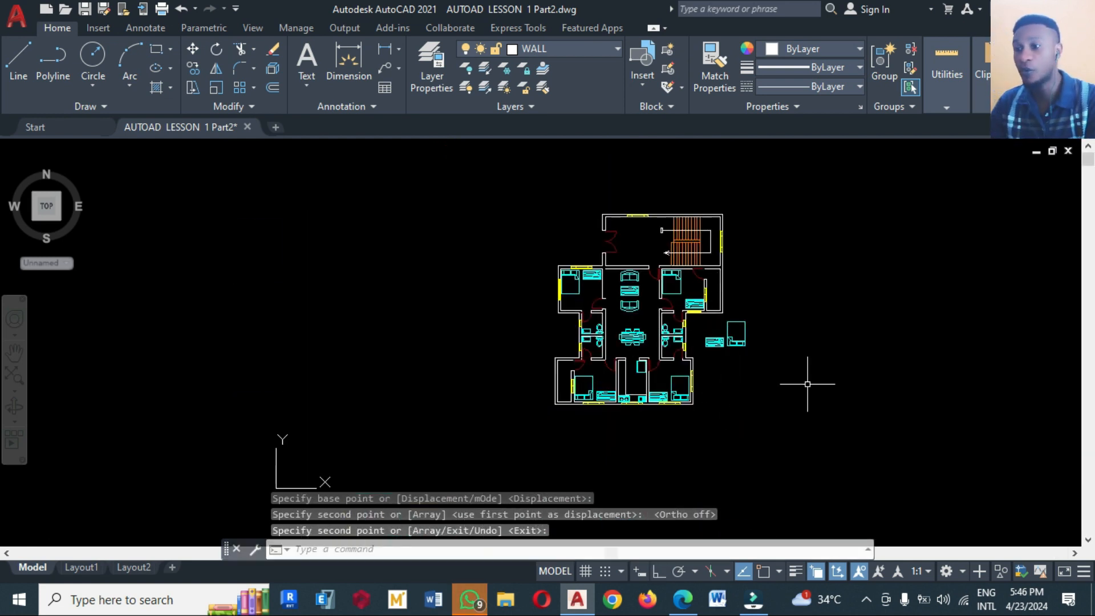
{"action": "scroll", "coordinate": [741, 365], "scroll_direction": "up", "scroll_amount": 2}
{"action": "type", "text": "e"}
{"action": "key", "text": "Return"}
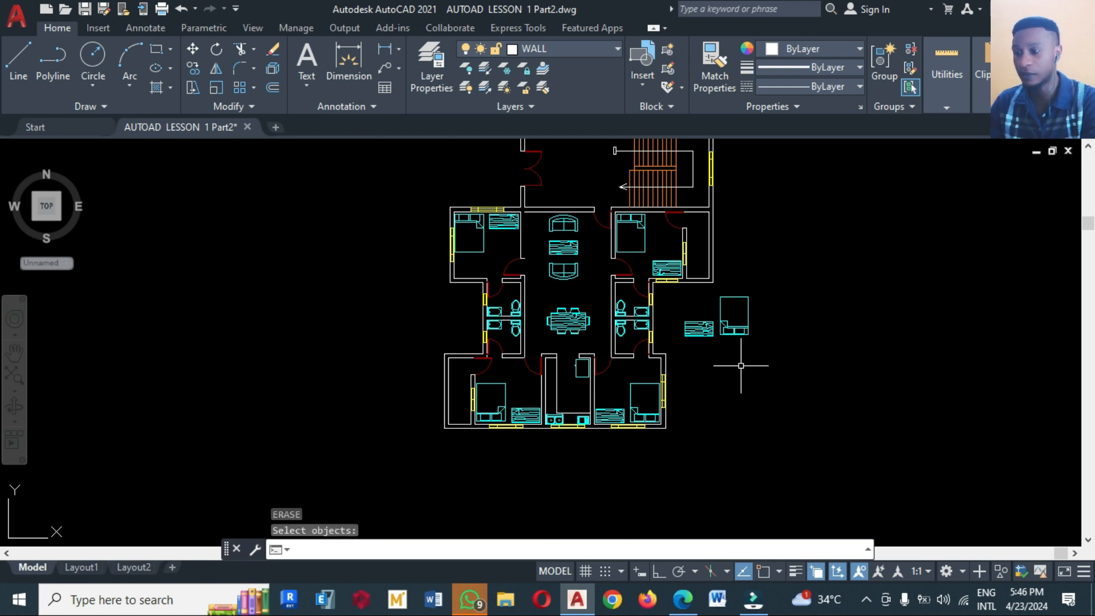
{"action": "type", "text": "2"}
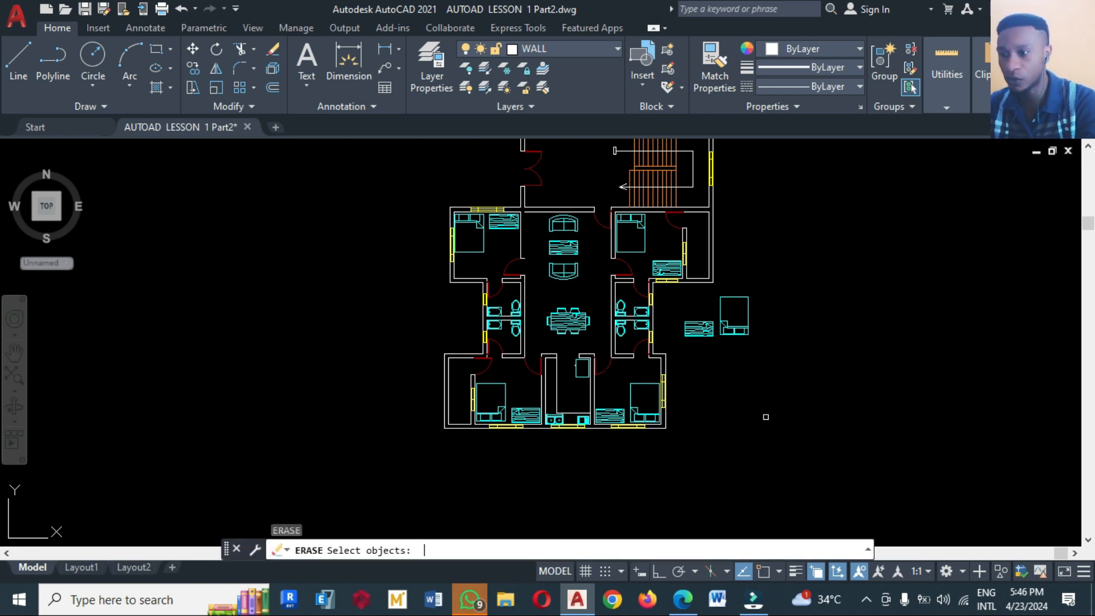
{"action": "left_click", "coordinate": [803, 392]}
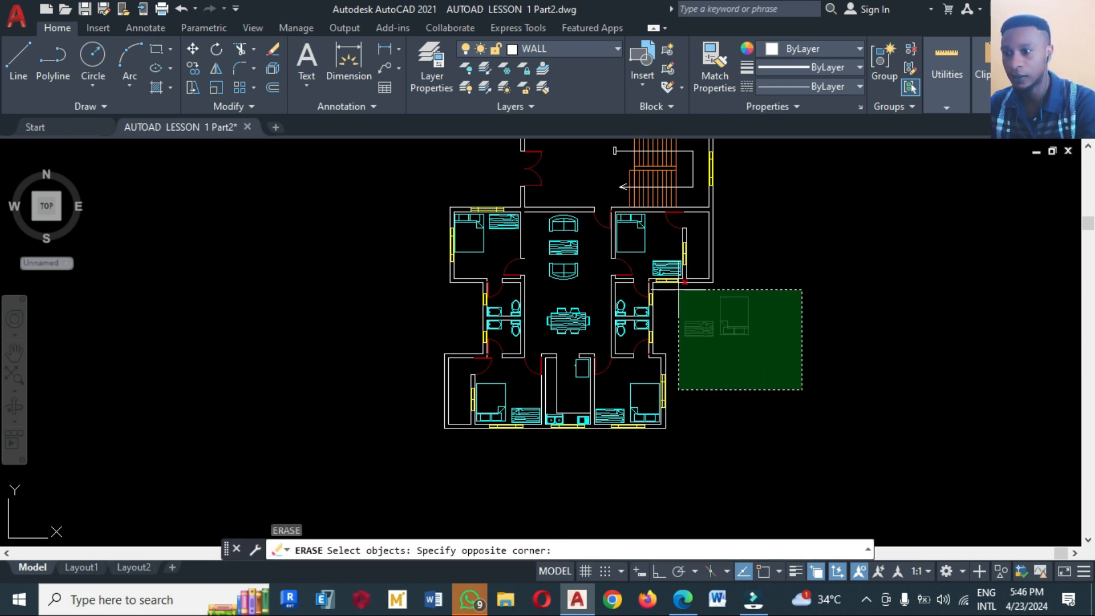
{"action": "left_click", "coordinate": [681, 298]}
{"action": "key", "text": "alt"}
{"action": "key", "text": "alt"}
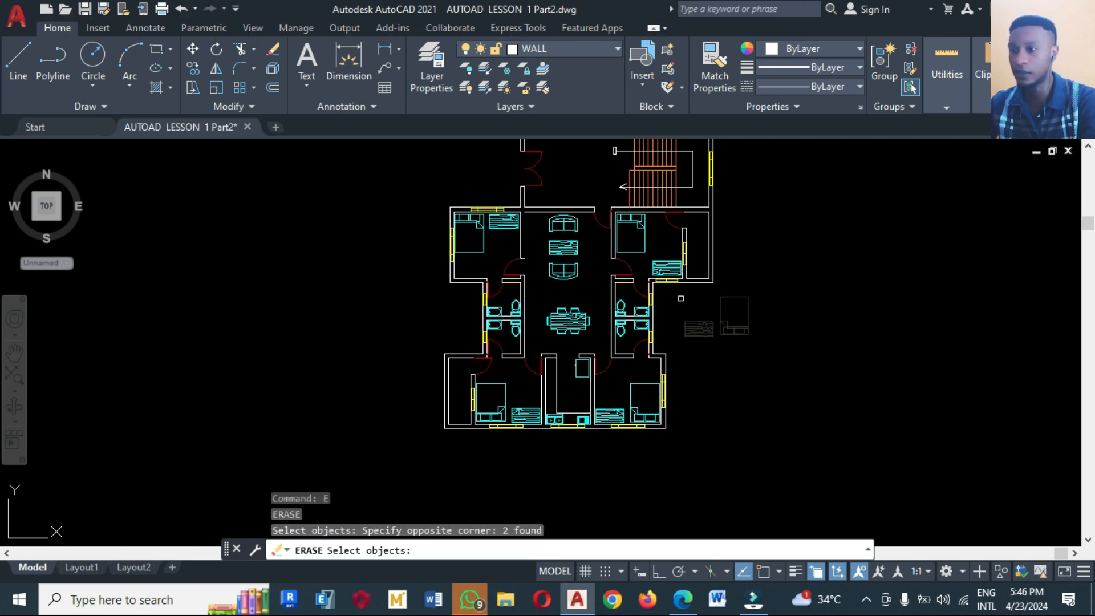
{"action": "key", "text": "Escape"}
Step: Erase the leftover bed and table lying outside the plan to its right
{"action": "type", "text": "e"}
{"action": "key", "text": "Return"}
{"action": "left_click", "coordinate": [766, 363]}
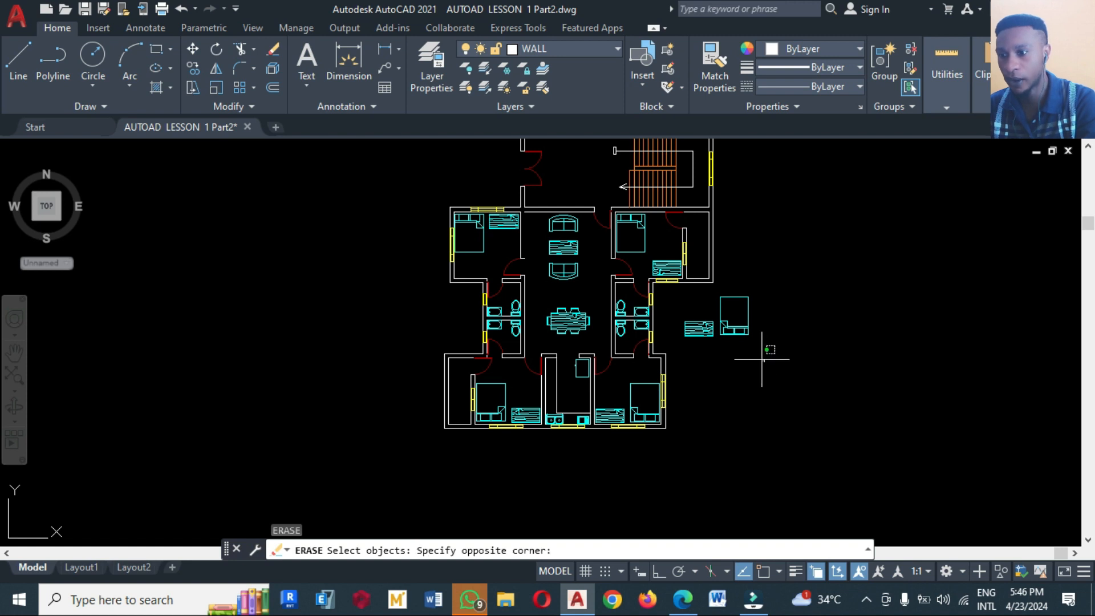
{"action": "left_click", "coordinate": [652, 269]}
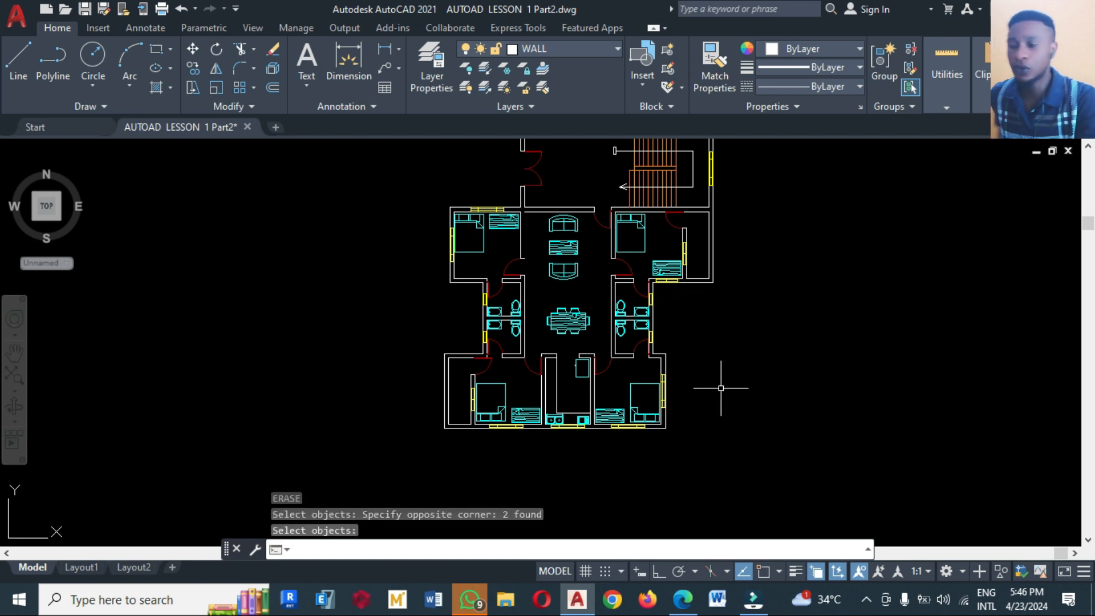
{"action": "scroll", "coordinate": [676, 416], "scroll_direction": "down", "scroll_amount": 2}
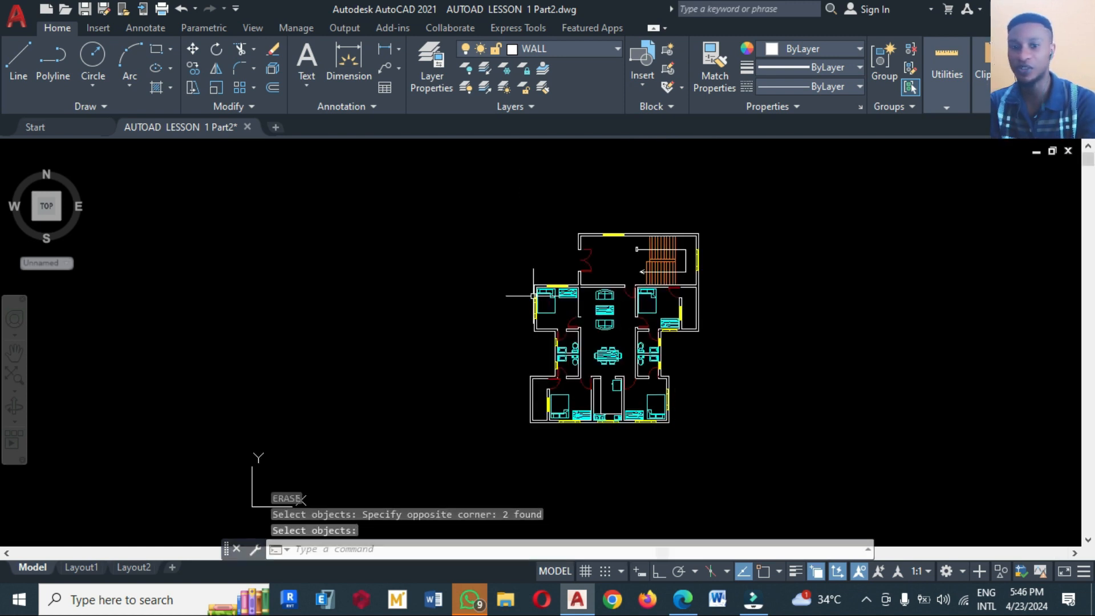
{"action": "scroll", "coordinate": [740, 391], "scroll_direction": "up", "scroll_amount": 2}
{"action": "scroll", "coordinate": [598, 407], "scroll_direction": "down", "scroll_amount": 2}
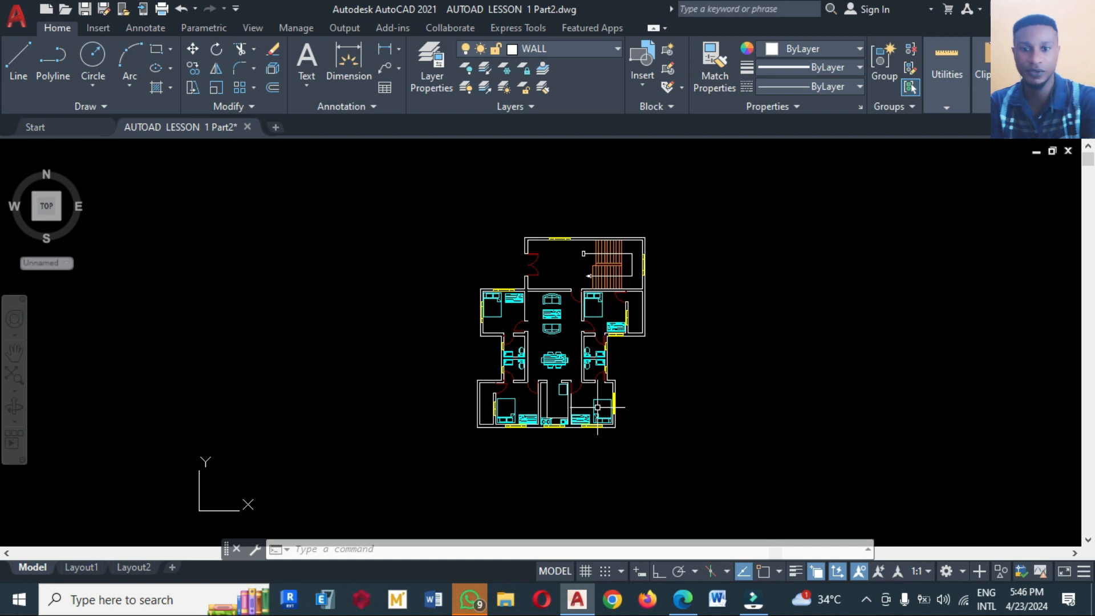
{"action": "left_click", "coordinate": [749, 380]}
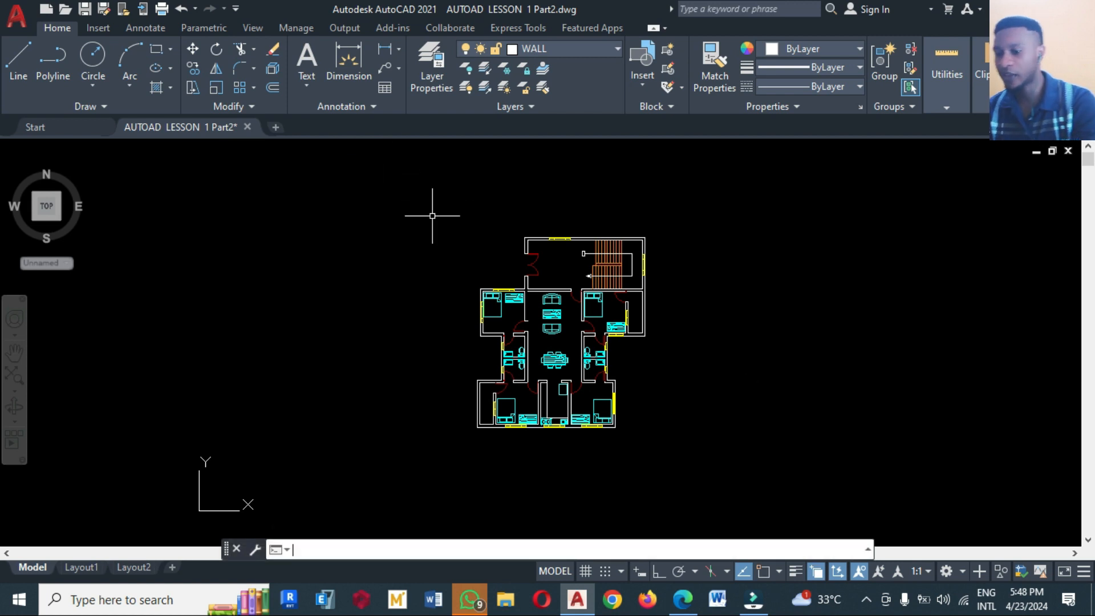
Step: Hatch the stair hall's outer walls and the upper-right bedroom's connected walls with the SOLID pattern in Green
{"action": "type", "text": "H"}
{"action": "key", "text": "Return"}
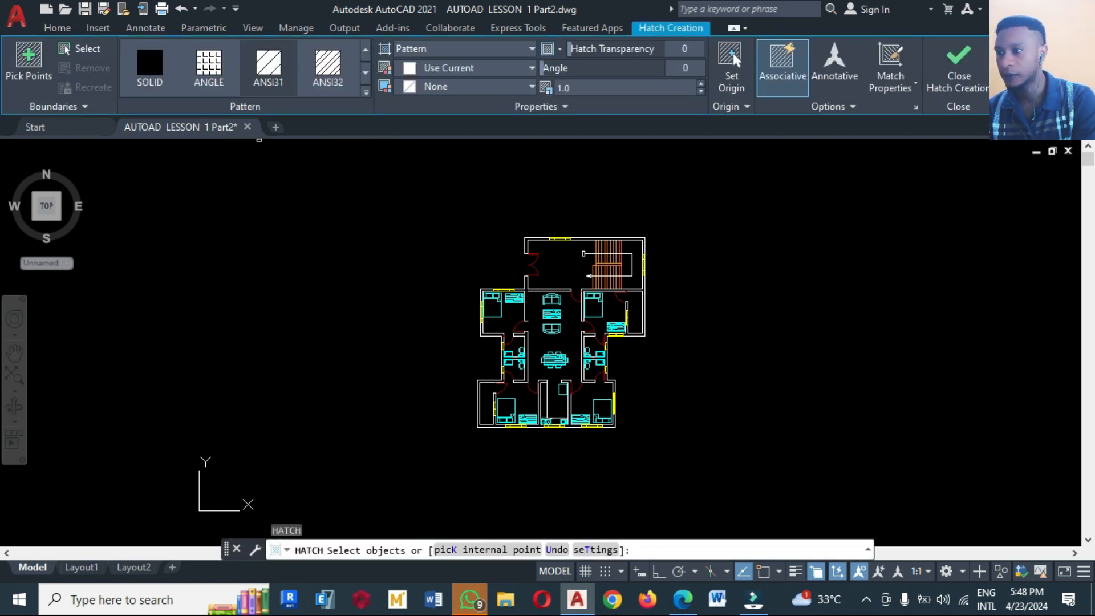
{"action": "left_click", "coordinate": [151, 83]}
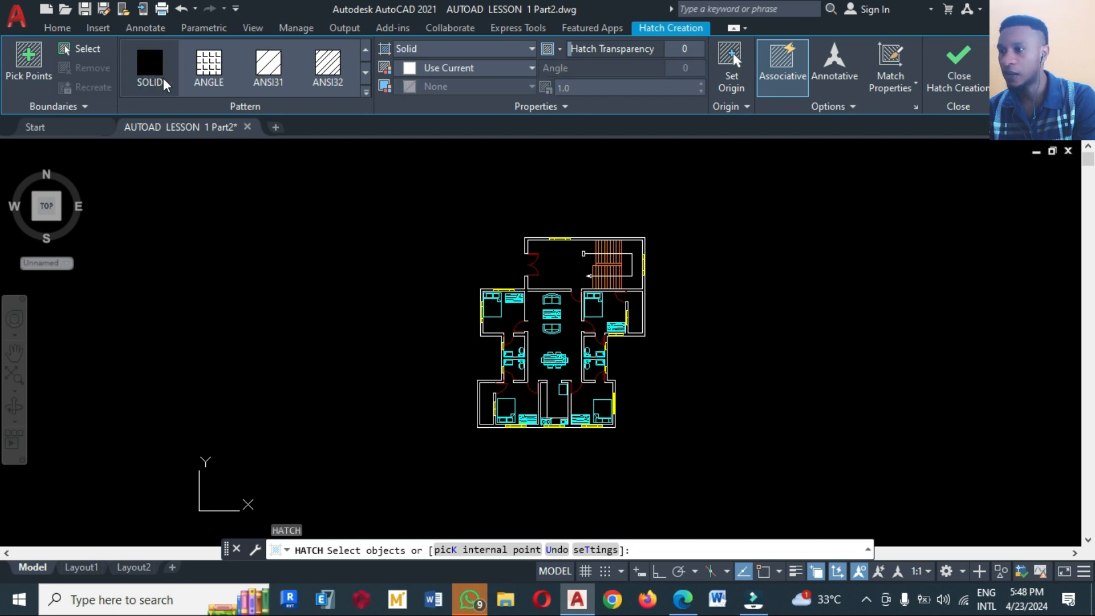
{"action": "left_click", "coordinate": [439, 71]}
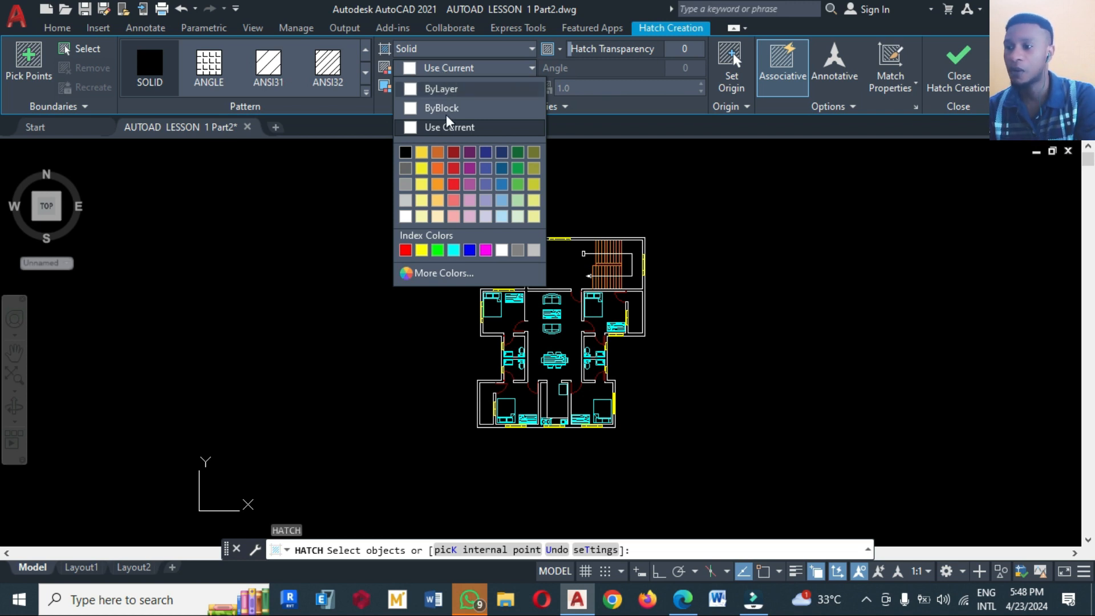
{"action": "left_click", "coordinate": [438, 249]}
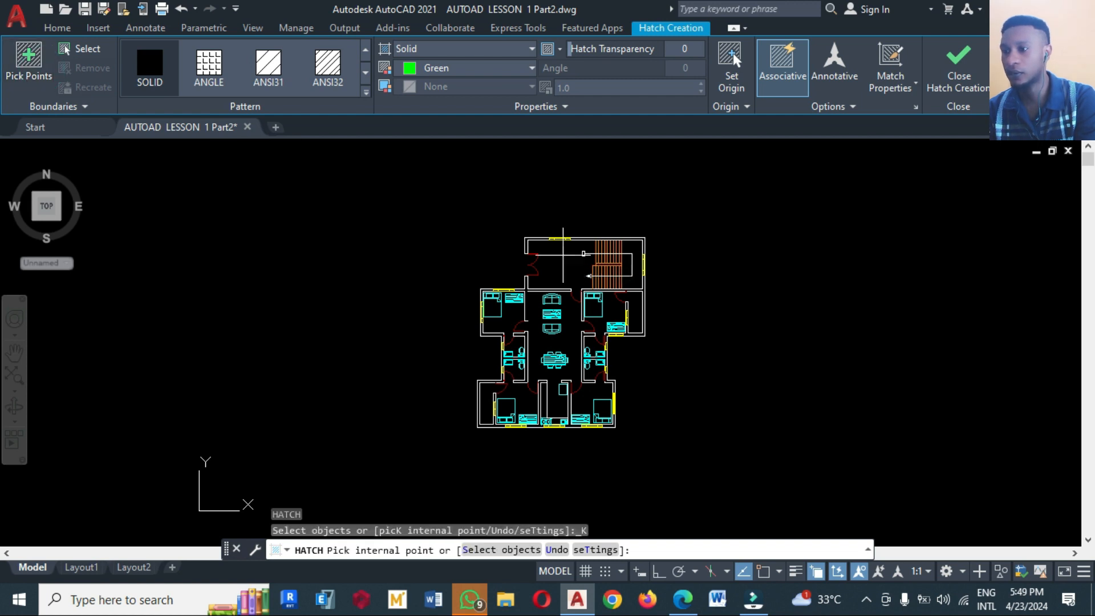
{"action": "scroll", "coordinate": [561, 254], "scroll_direction": "up", "scroll_amount": 4}
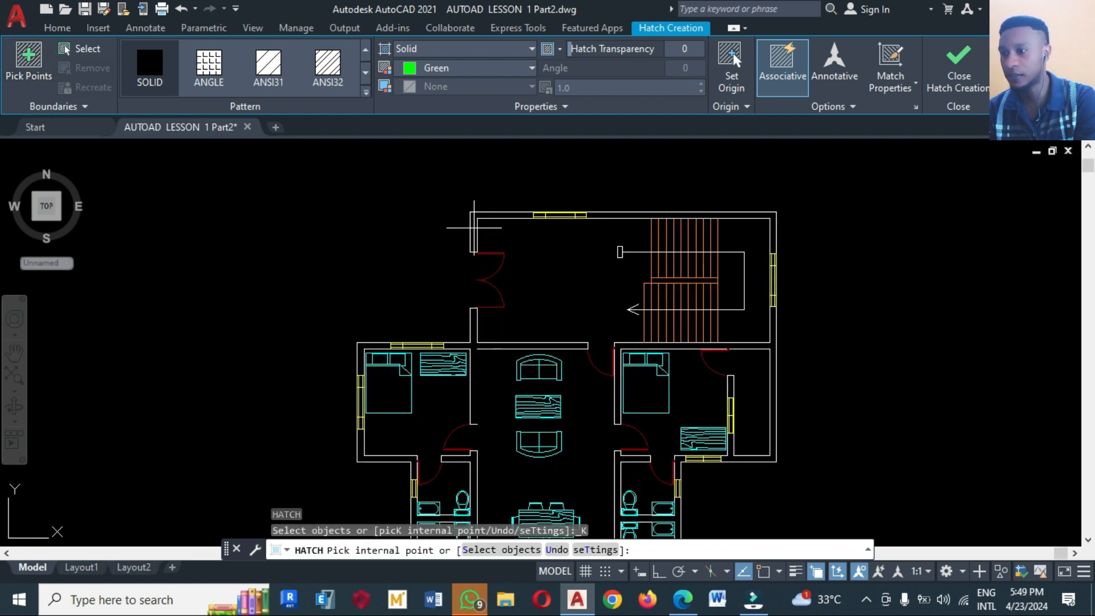
{"action": "left_click", "coordinate": [474, 228]}
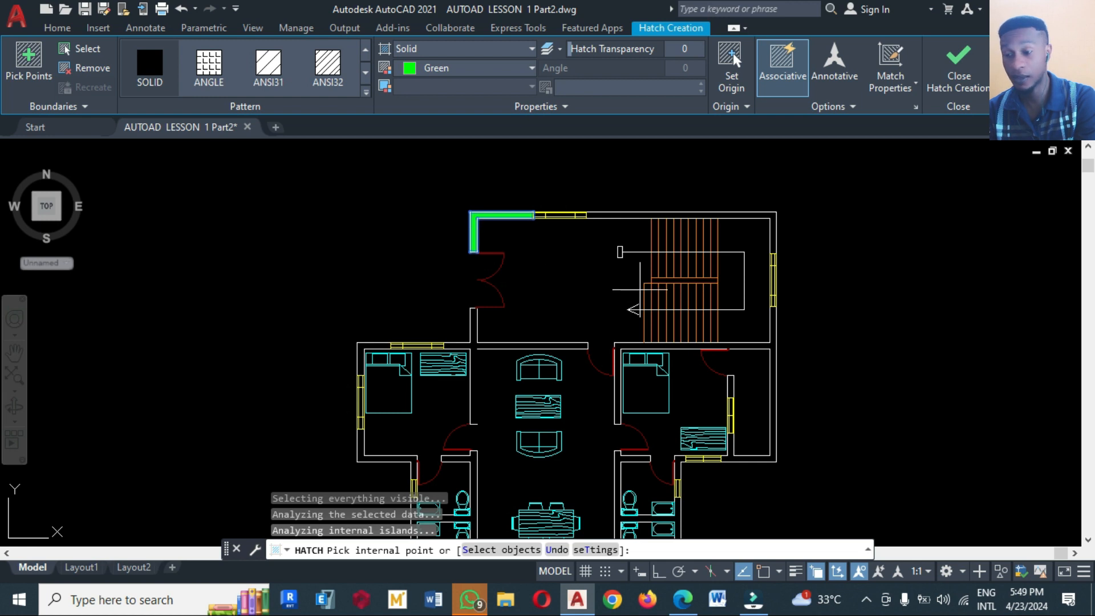
{"action": "left_click", "coordinate": [628, 215]}
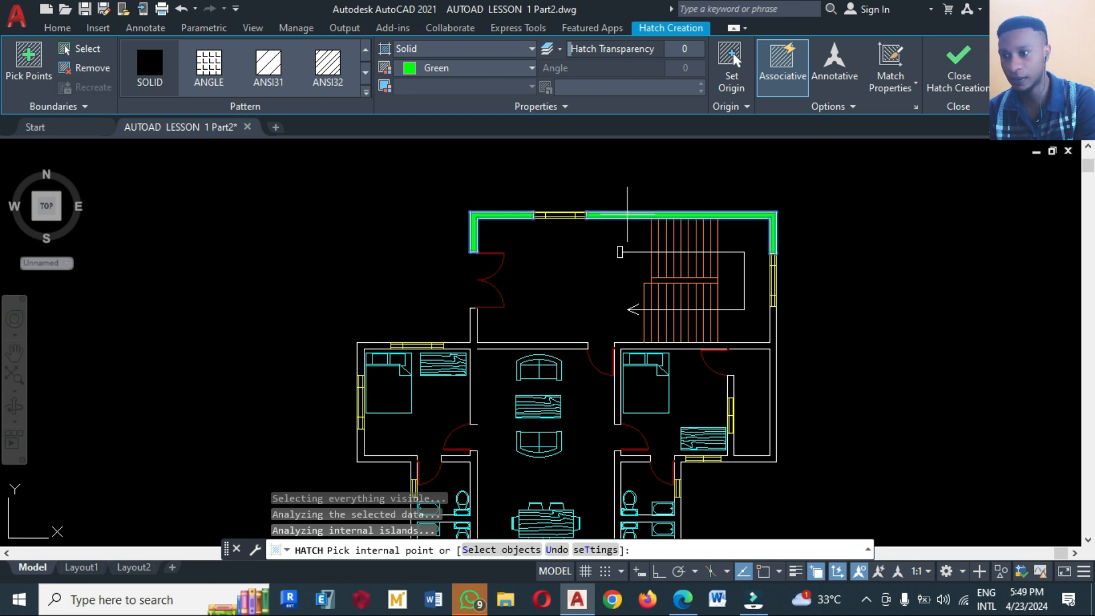
{"action": "left_click", "coordinate": [773, 337]}
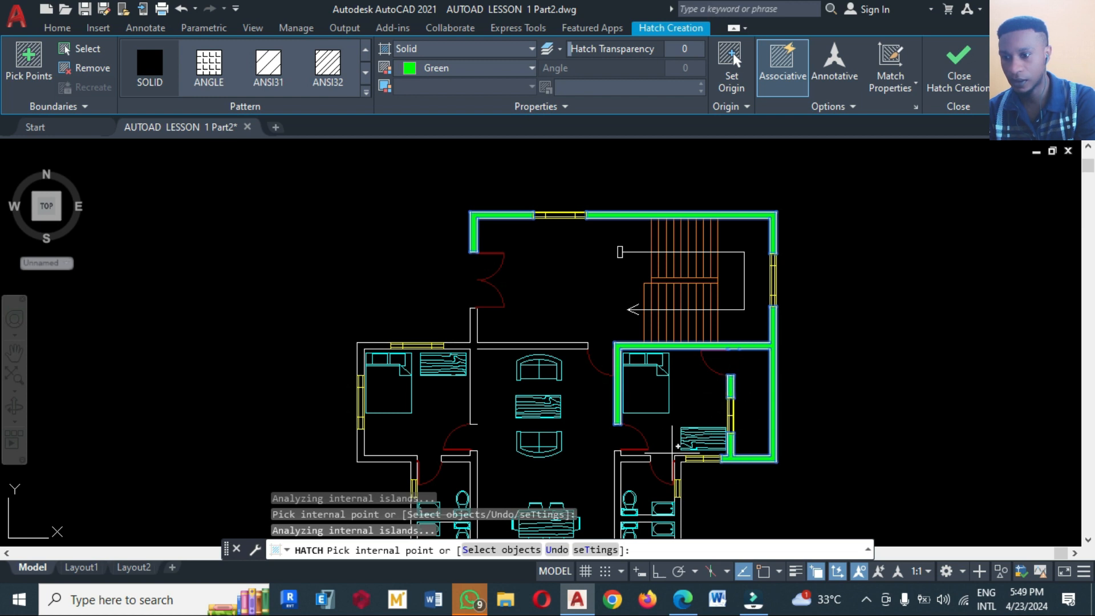
Step: Fill the bathroom walls, lower room walls and the upper-left bedroom's outer walls with the same solid green hatch
{"action": "left_click", "coordinate": [631, 461]}
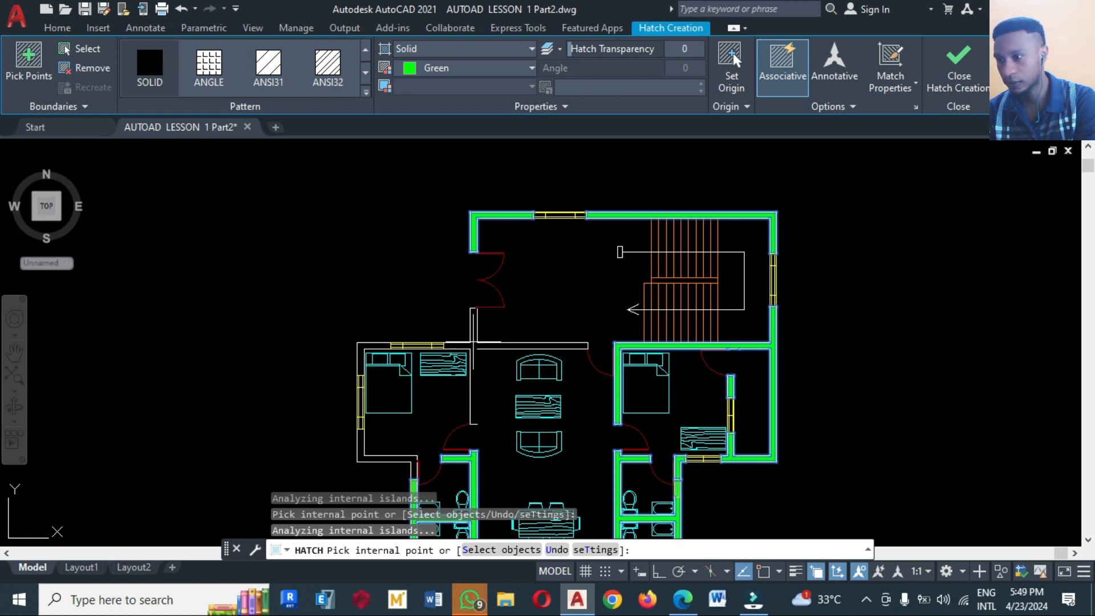
{"action": "left_click", "coordinate": [378, 345]}
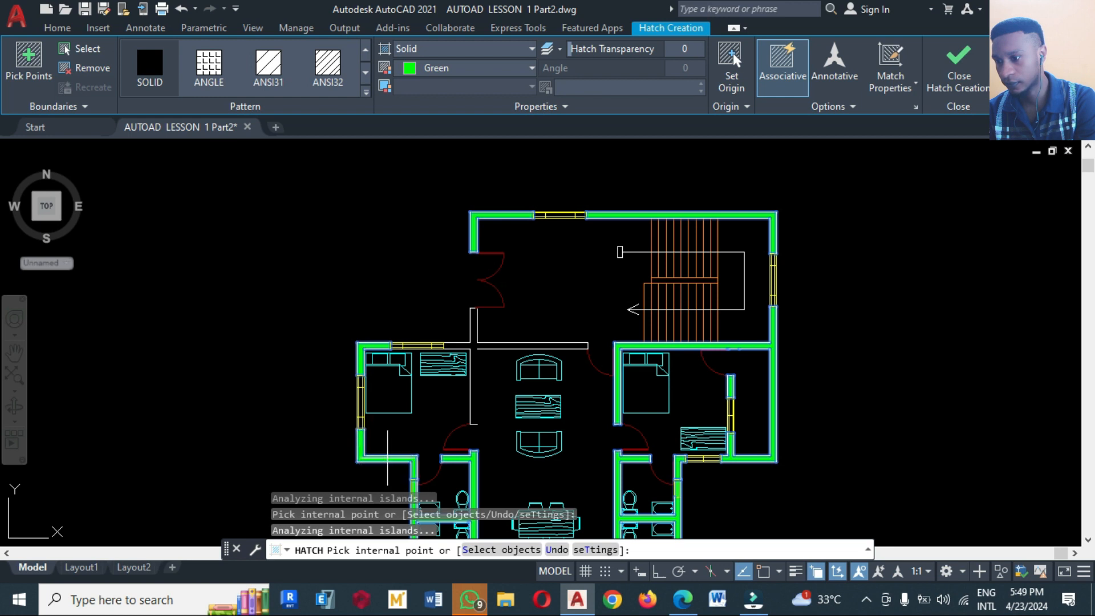
{"action": "scroll", "coordinate": [485, 373], "scroll_direction": "down", "scroll_amount": 2}
{"action": "scroll", "coordinate": [485, 432], "scroll_direction": "up", "scroll_amount": 2}
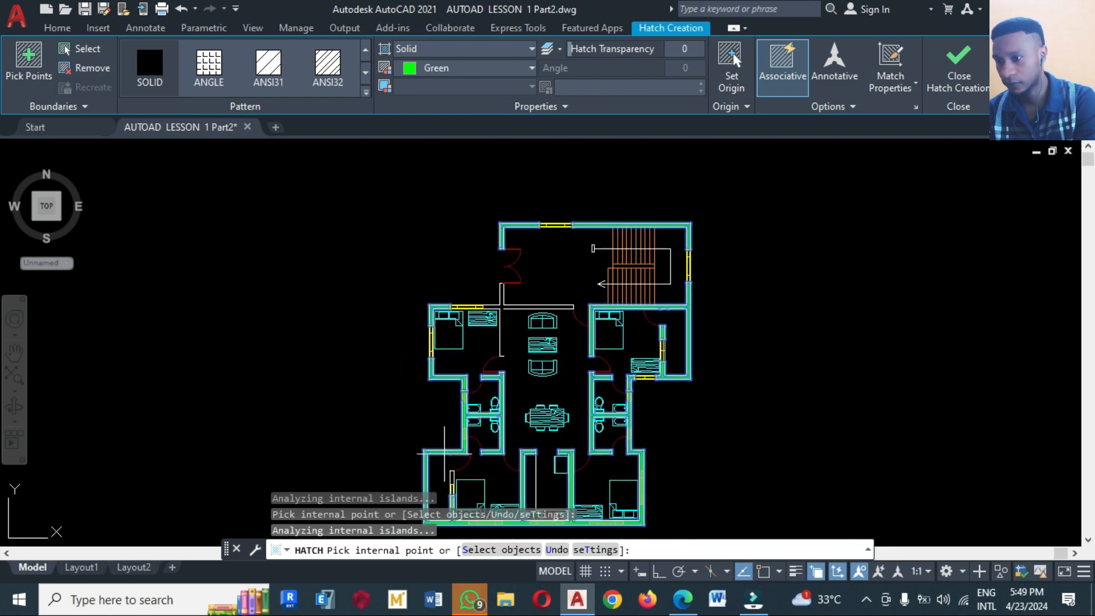
{"action": "key", "text": "Escape"}
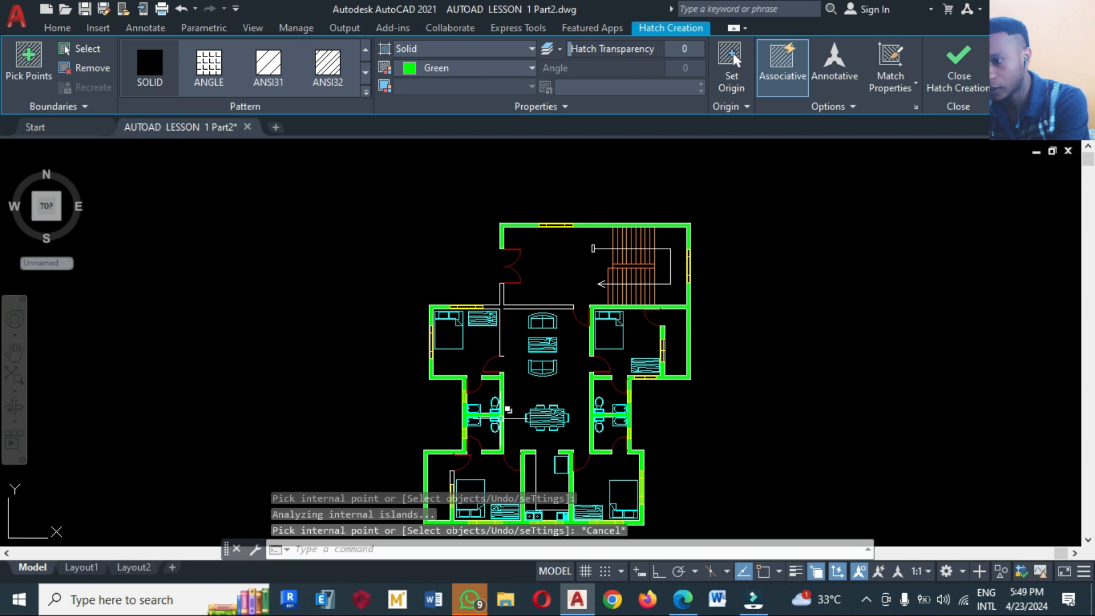
Step: Copy the line of the wall between the upper-left bedroom and living room to the wall's open right face, with object snap on
{"action": "scroll", "coordinate": [501, 339], "scroll_direction": "up", "scroll_amount": 4}
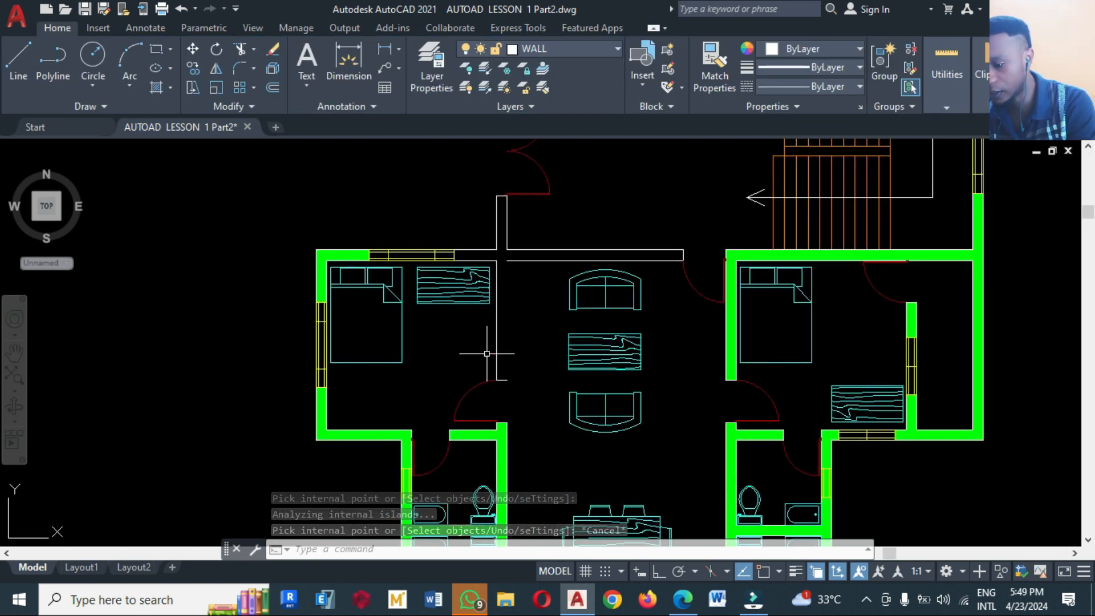
{"action": "type", "text": "co"}
{"action": "key", "text": "Return"}
{"action": "left_click", "coordinate": [498, 359]}
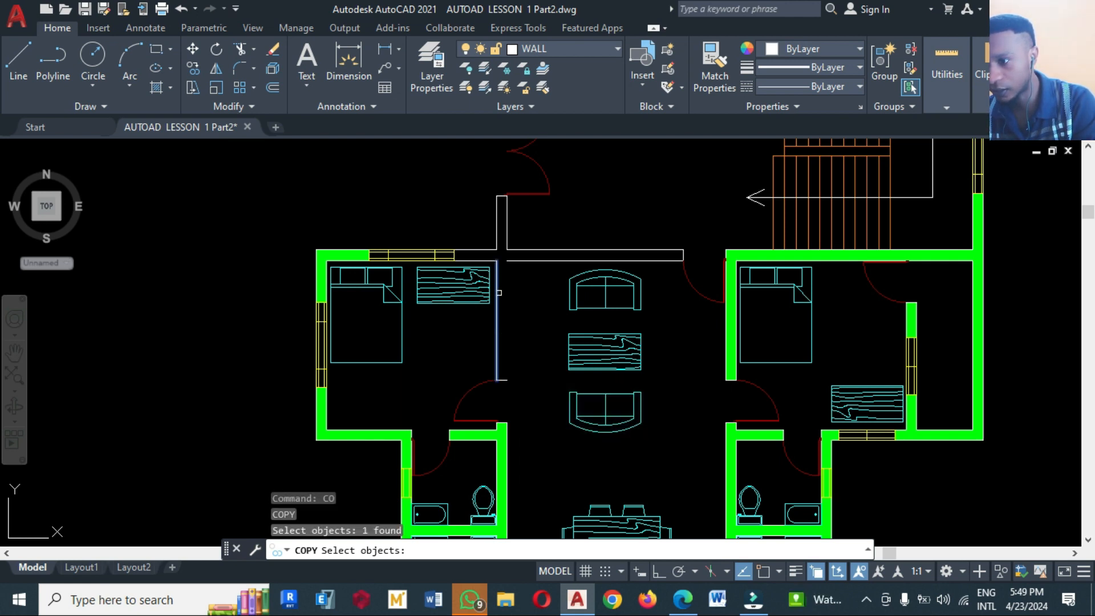
{"action": "key", "text": "Return"}
{"action": "left_click", "coordinate": [765, 571]}
{"action": "left_click", "coordinate": [497, 260]}
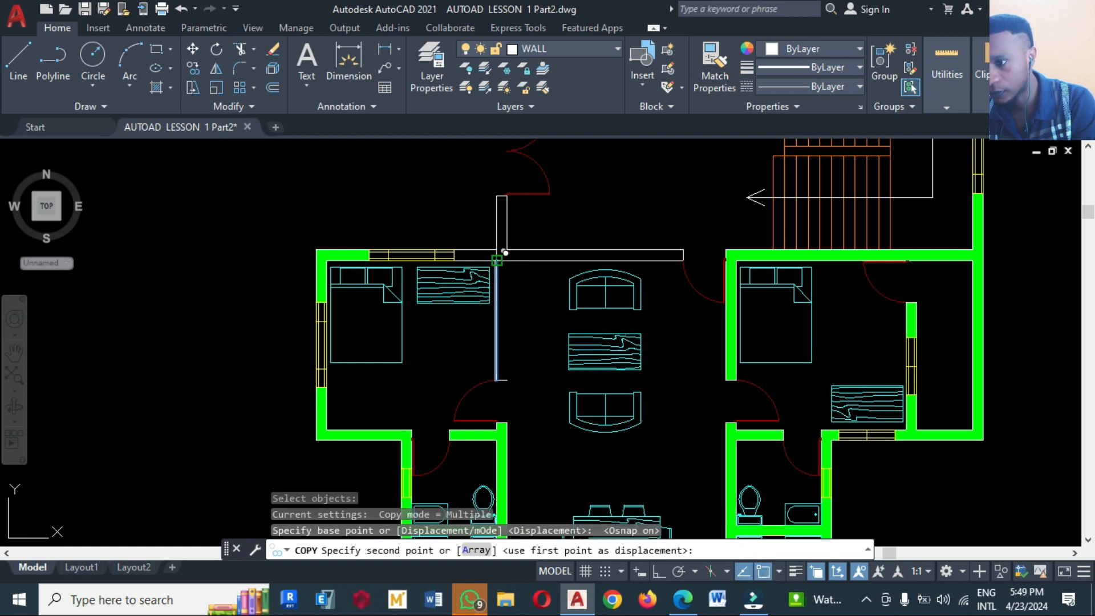
{"action": "left_click", "coordinate": [507, 261]}
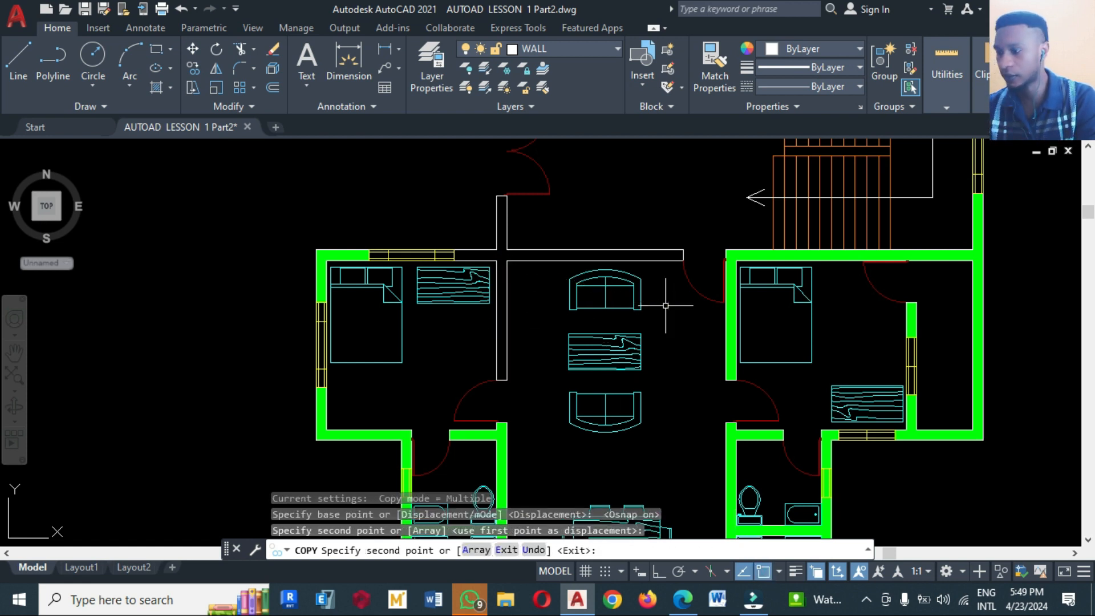
{"action": "key", "text": "Return"}
Step: Hatch the remaining cross-shaped wall between the stair hall, upper-left bedroom and living room in solid green
{"action": "type", "text": "H"}
{"action": "key", "text": "Return"}
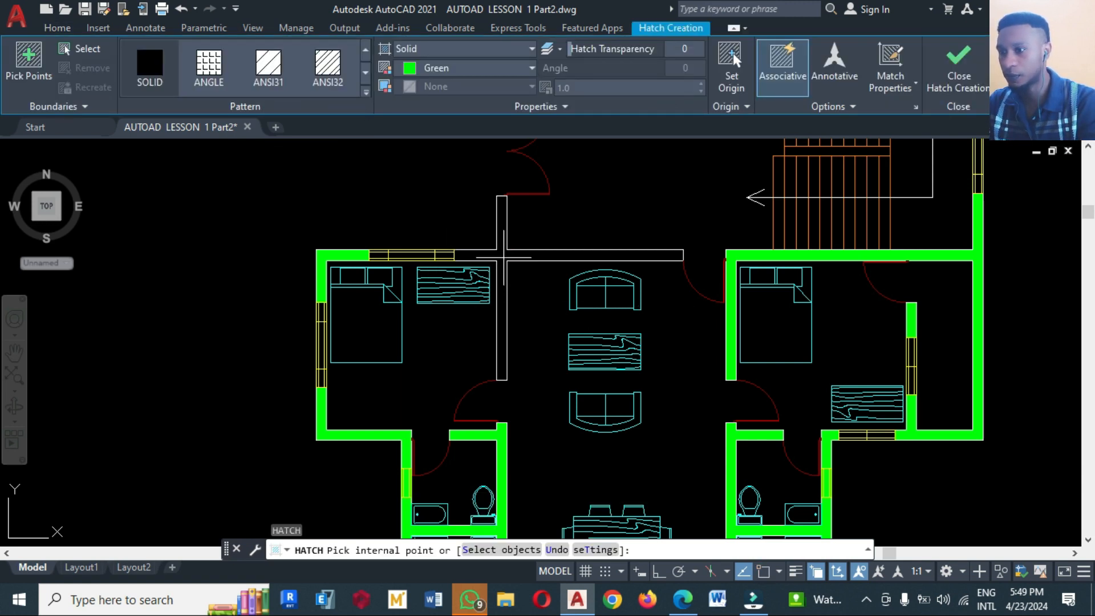
{"action": "left_click", "coordinate": [504, 257]}
{"action": "scroll", "coordinate": [498, 211], "scroll_direction": "down", "scroll_amount": 2}
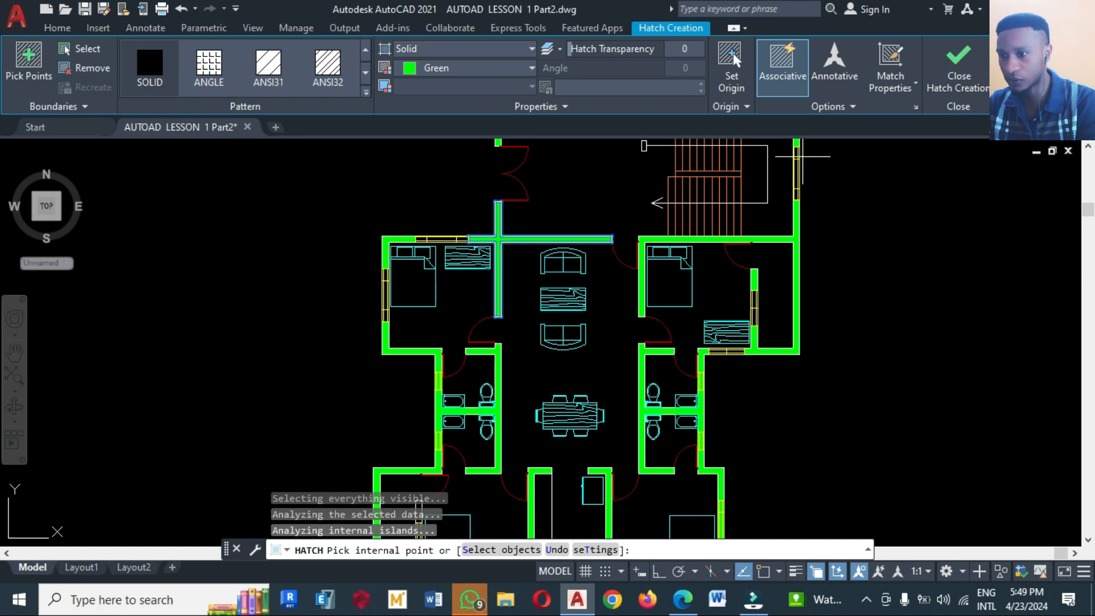
{"action": "scroll", "coordinate": [807, 202], "scroll_direction": "down", "scroll_amount": 3}
{"action": "scroll", "coordinate": [821, 248], "scroll_direction": "right", "scroll_amount": 3}
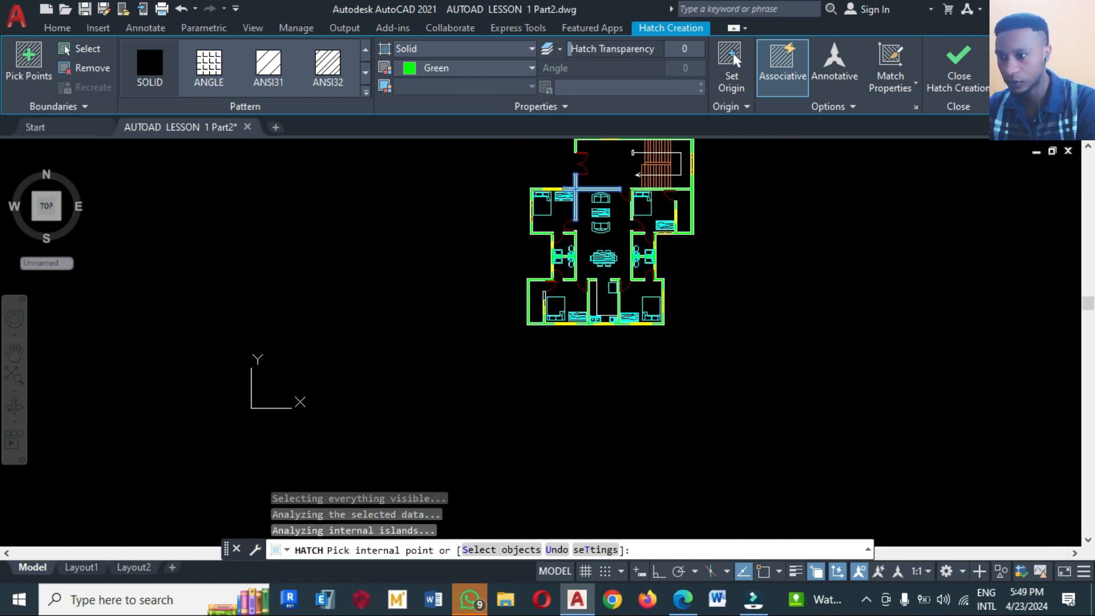
{"action": "key", "text": "Escape"}
Step: Recolor the WINDOW layer, trying index color 210 and settling on 230, and close the layer manager
{"action": "scroll", "coordinate": [722, 345], "scroll_direction": "down", "scroll_amount": 2}
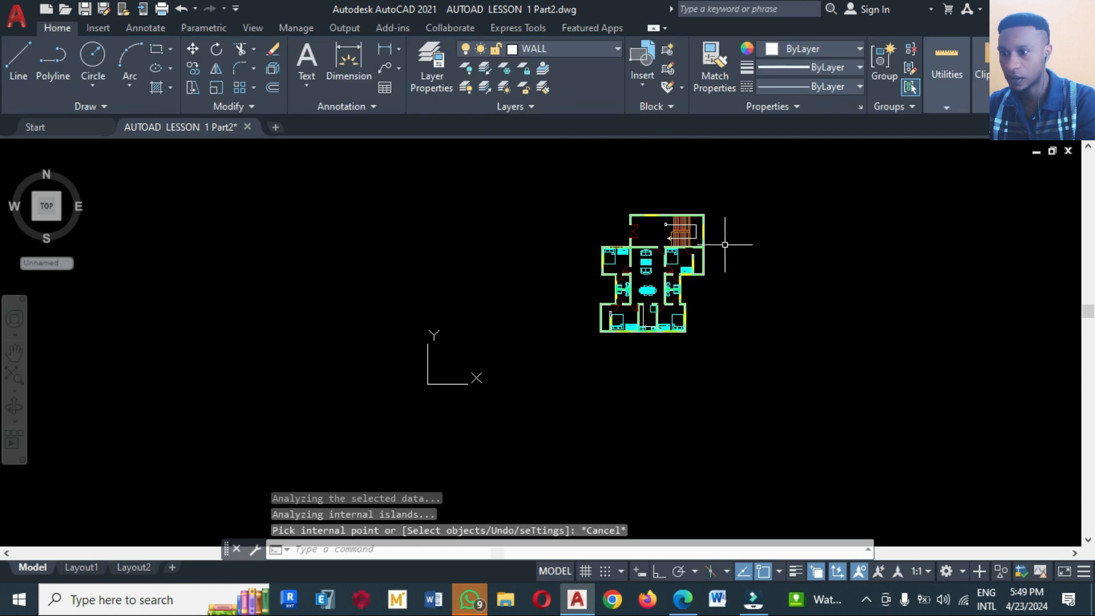
{"action": "scroll", "coordinate": [685, 229], "scroll_direction": "up", "scroll_amount": 2}
{"action": "scroll", "coordinate": [639, 312], "scroll_direction": "right", "scroll_amount": 3}
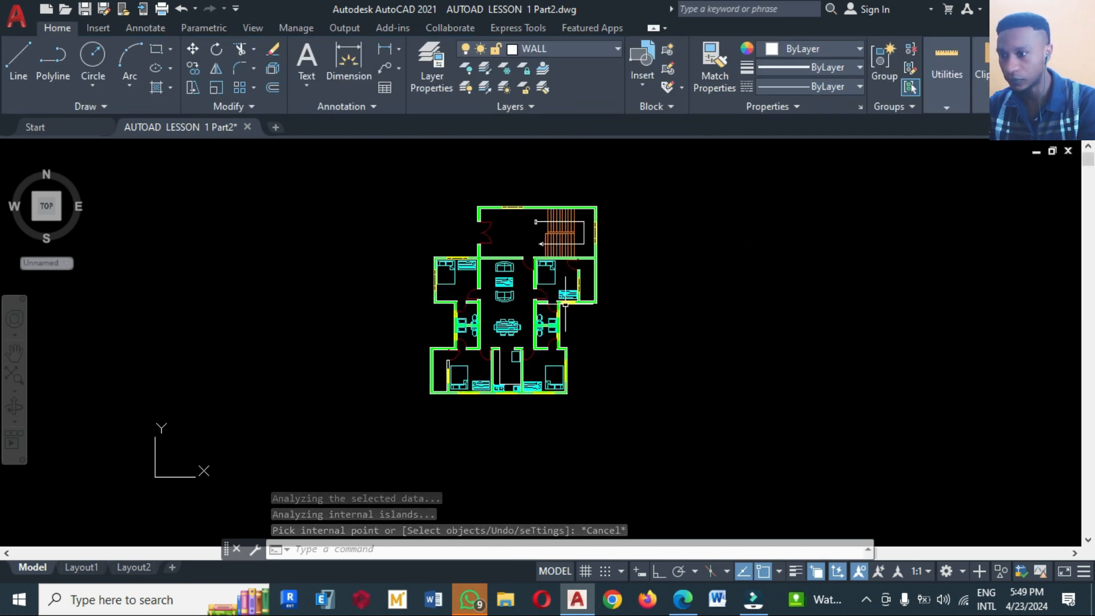
{"action": "scroll", "coordinate": [466, 258], "scroll_direction": "up", "scroll_amount": 2}
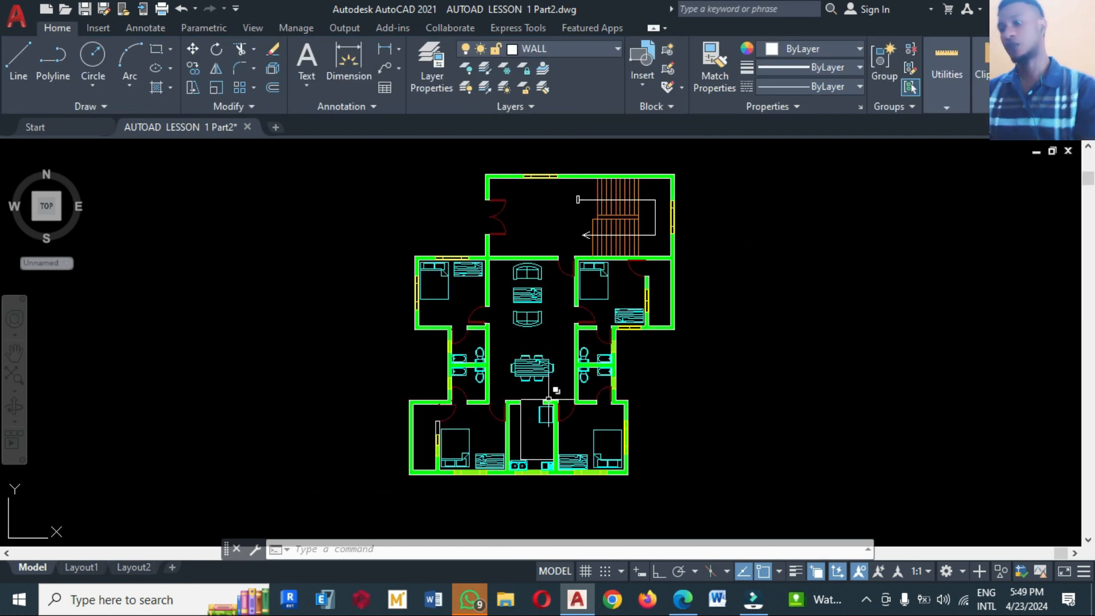
{"action": "left_click", "coordinate": [431, 83]}
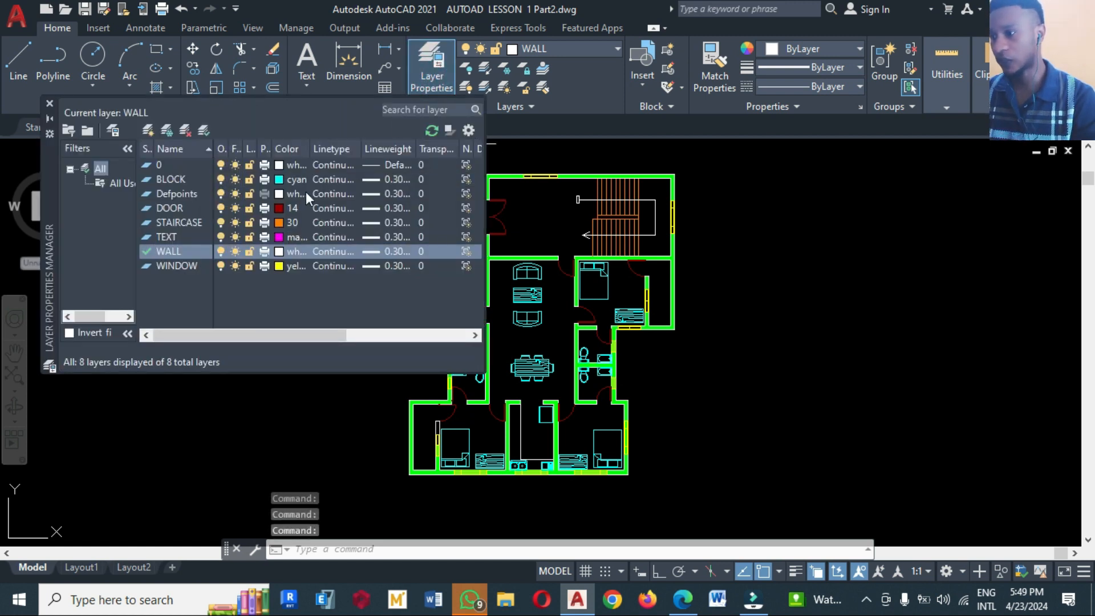
{"action": "left_click", "coordinate": [280, 266]}
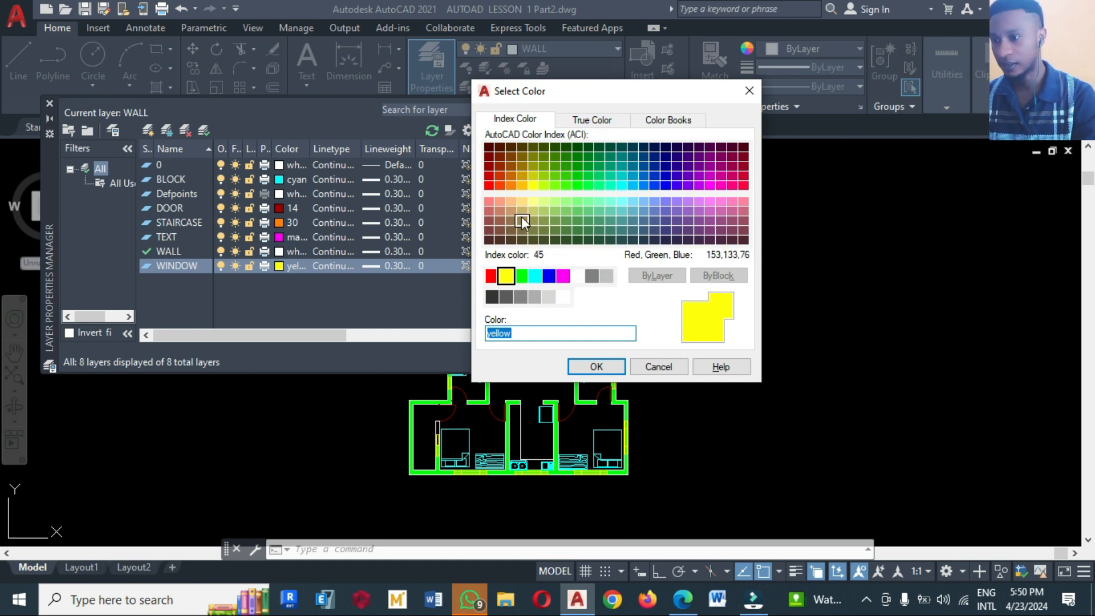
{"action": "left_click", "coordinate": [710, 186]}
{"action": "left_click", "coordinate": [596, 366]}
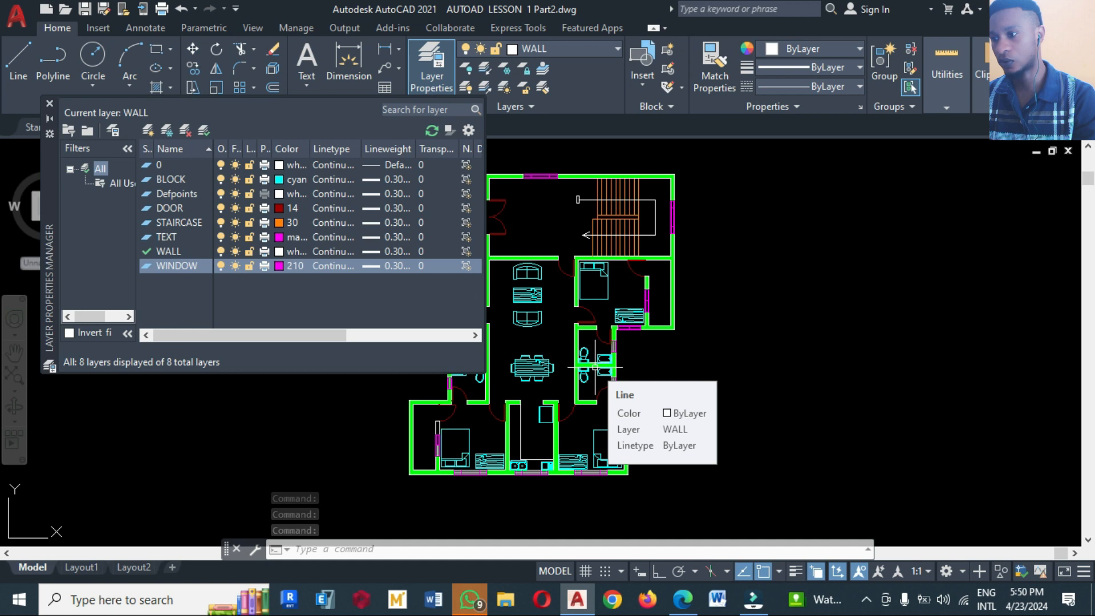
{"action": "left_click", "coordinate": [279, 266]}
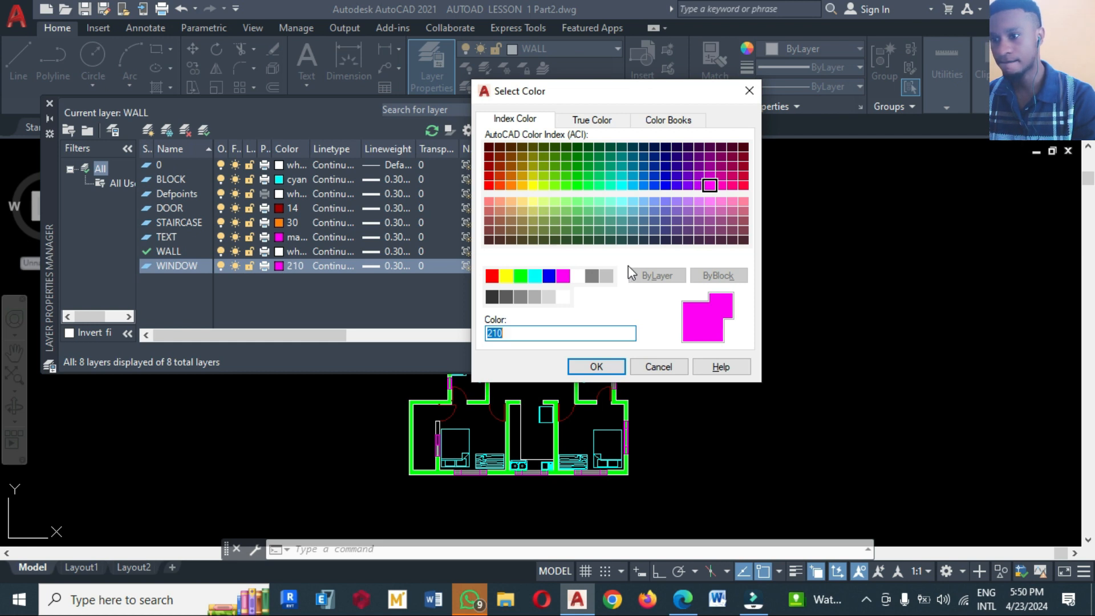
{"action": "left_click", "coordinate": [733, 184]}
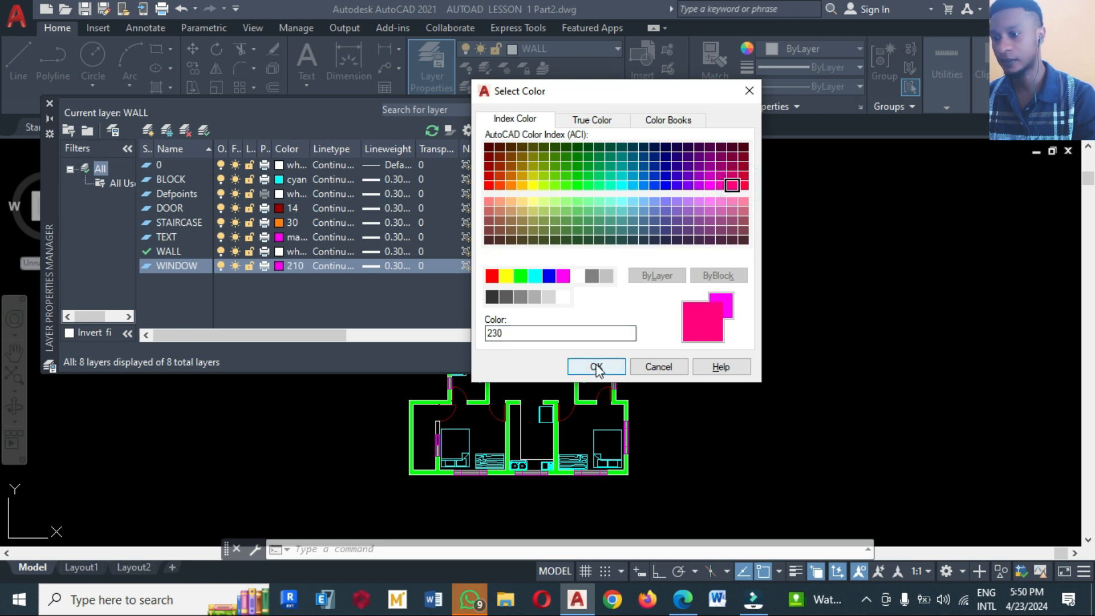
{"action": "left_click", "coordinate": [588, 362]}
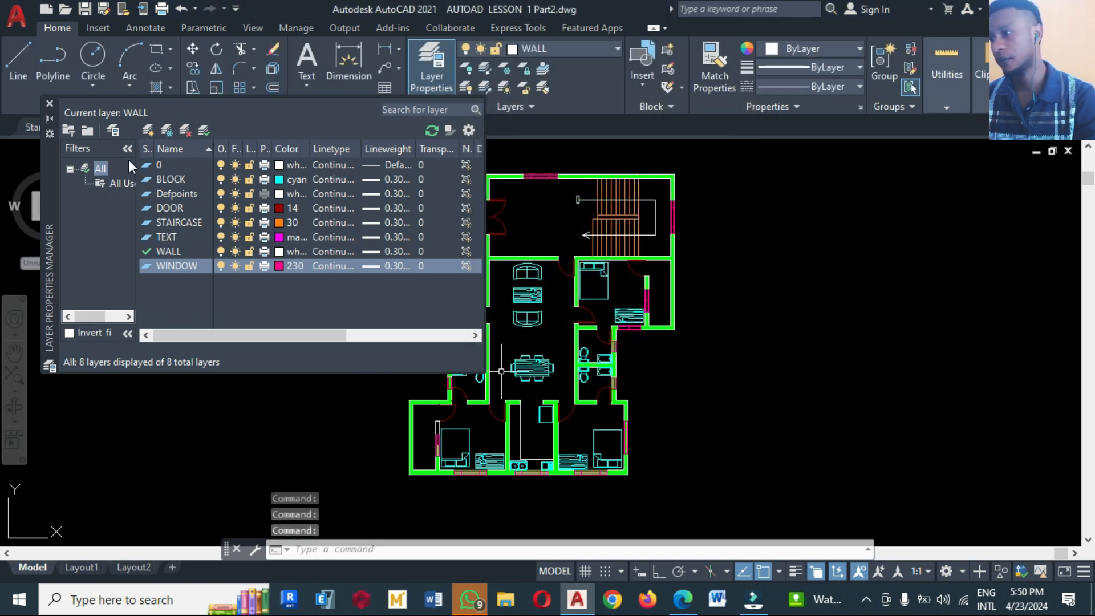
{"action": "left_click", "coordinate": [50, 103]}
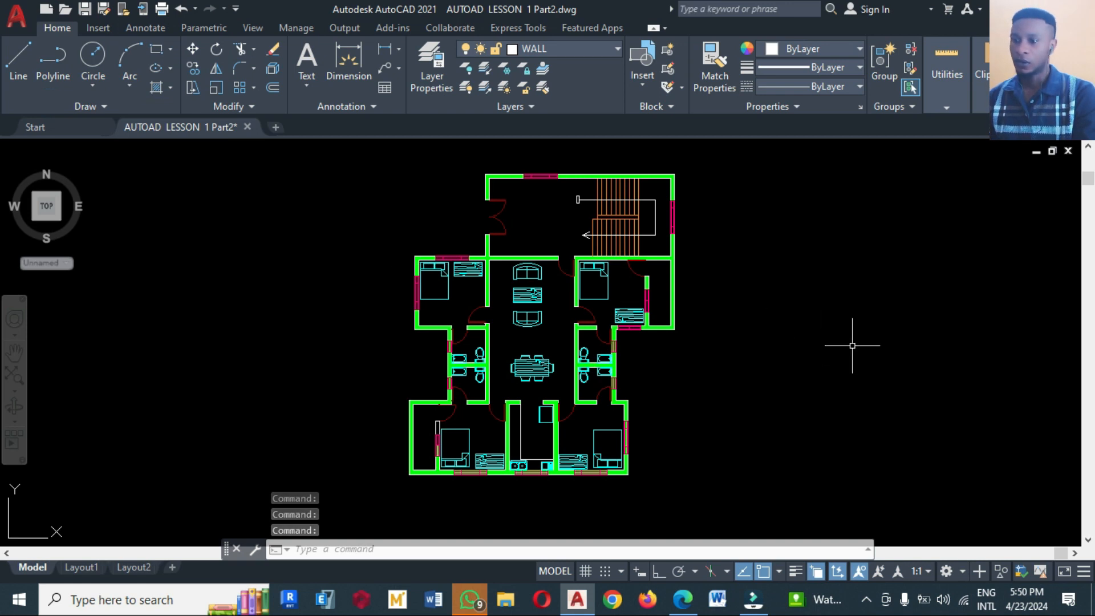
Step: Create a multiline text reading "Masster's bedroom" in the empty area left of the plan
{"action": "scroll", "coordinate": [852, 346], "scroll_direction": "down", "scroll_amount": 2}
{"action": "scroll", "coordinate": [692, 358], "scroll_direction": "up", "scroll_amount": 4}
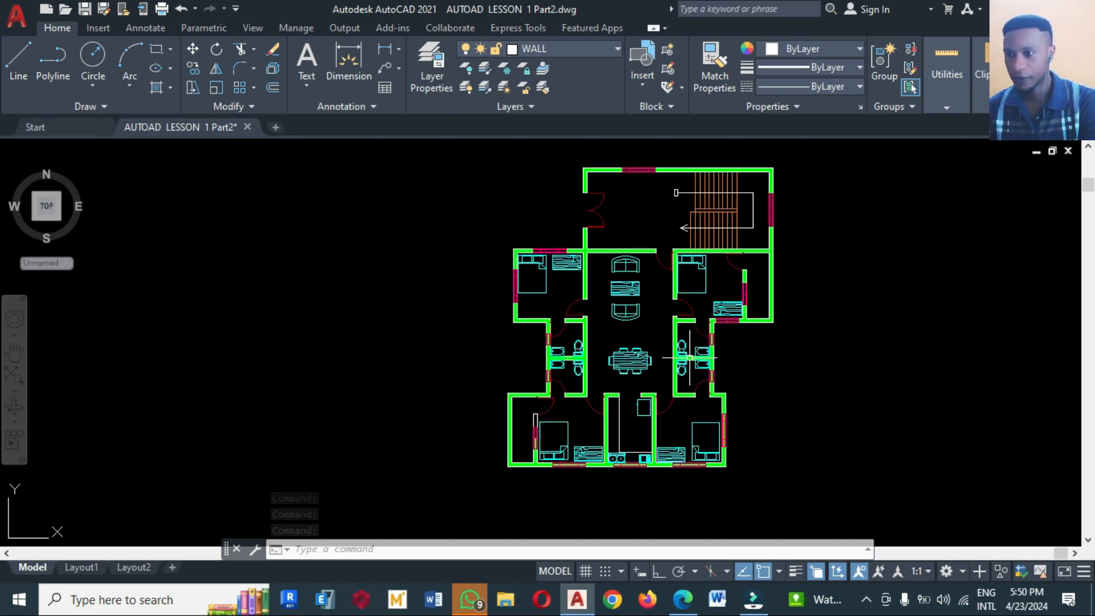
{"action": "scroll", "coordinate": [627, 365], "scroll_direction": "down", "scroll_amount": 2}
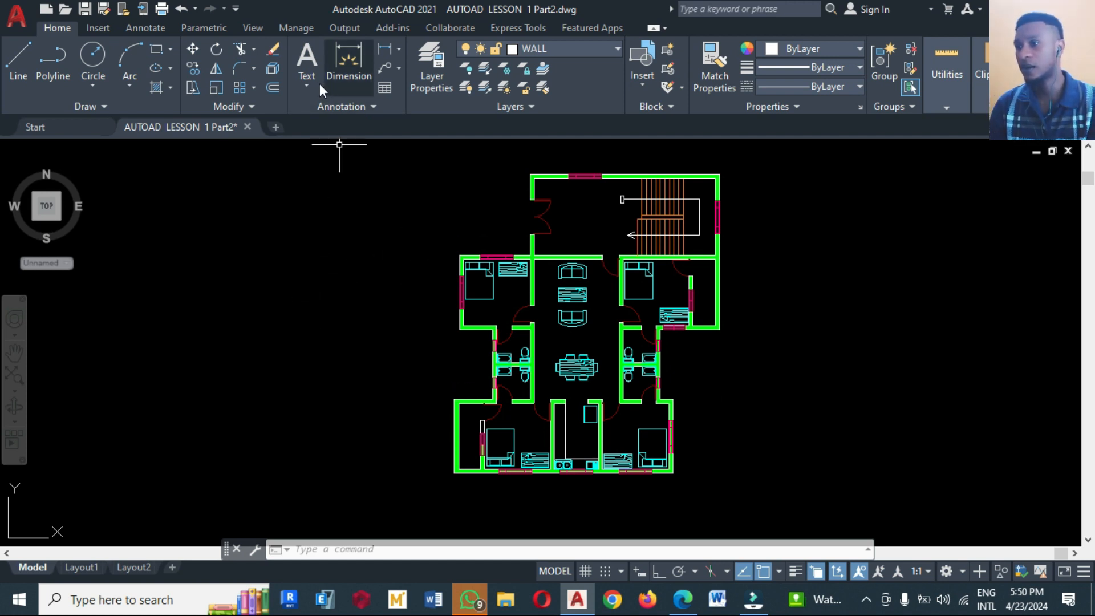
{"action": "left_click", "coordinate": [307, 63]}
{"action": "left_click", "coordinate": [264, 288]}
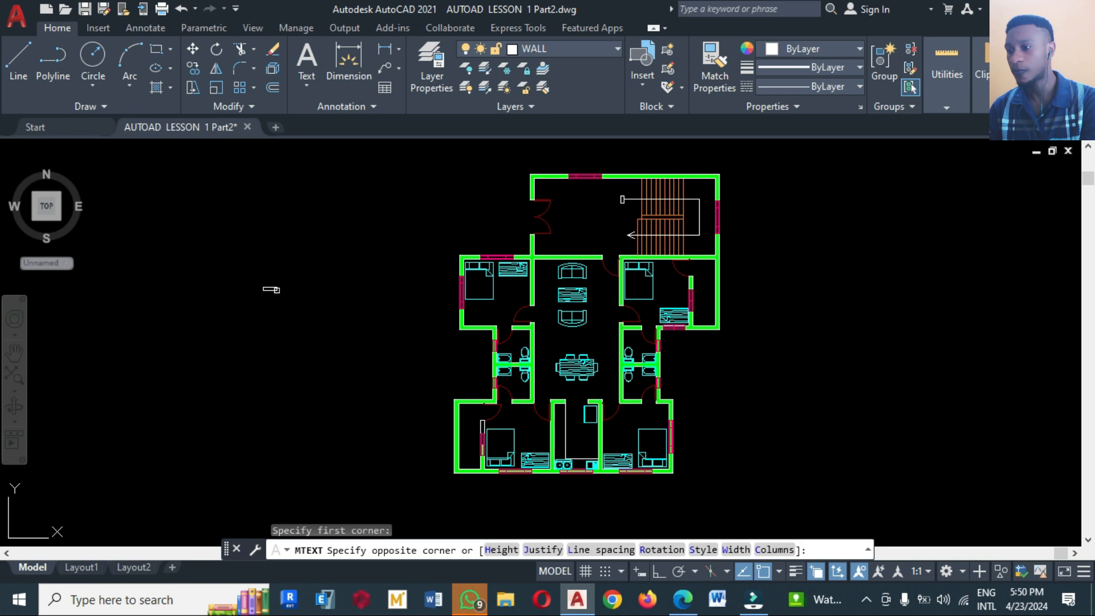
{"action": "left_click", "coordinate": [335, 321]}
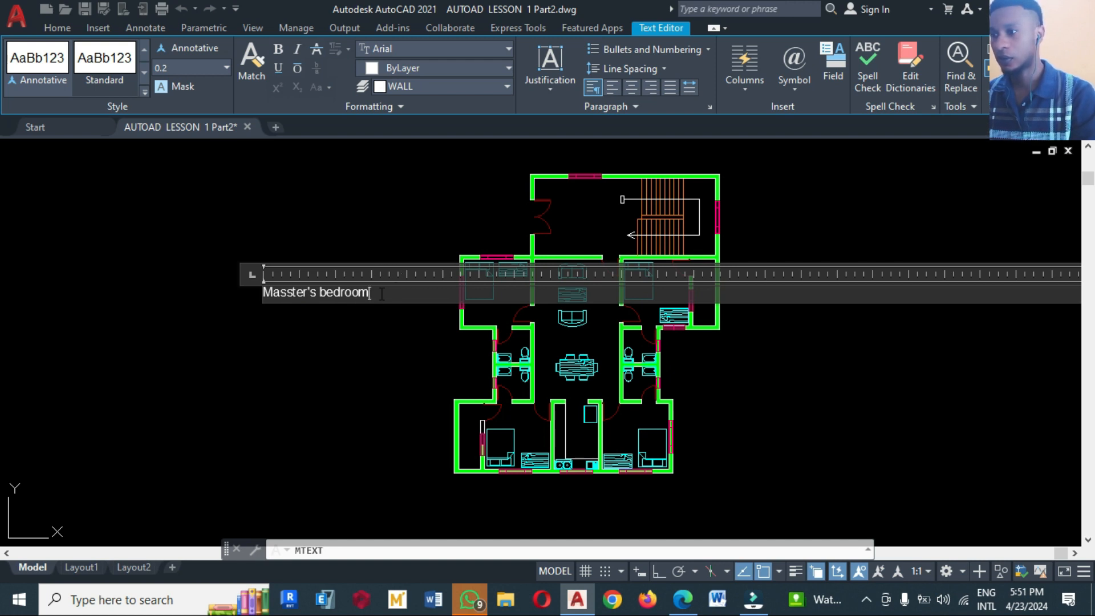
Step: Set the whole "Masster's bedroom" text to a height of 220 and finish the text edit
{"action": "left_click_drag", "start_coordinate": [379, 293], "coordinate": [261, 293]}
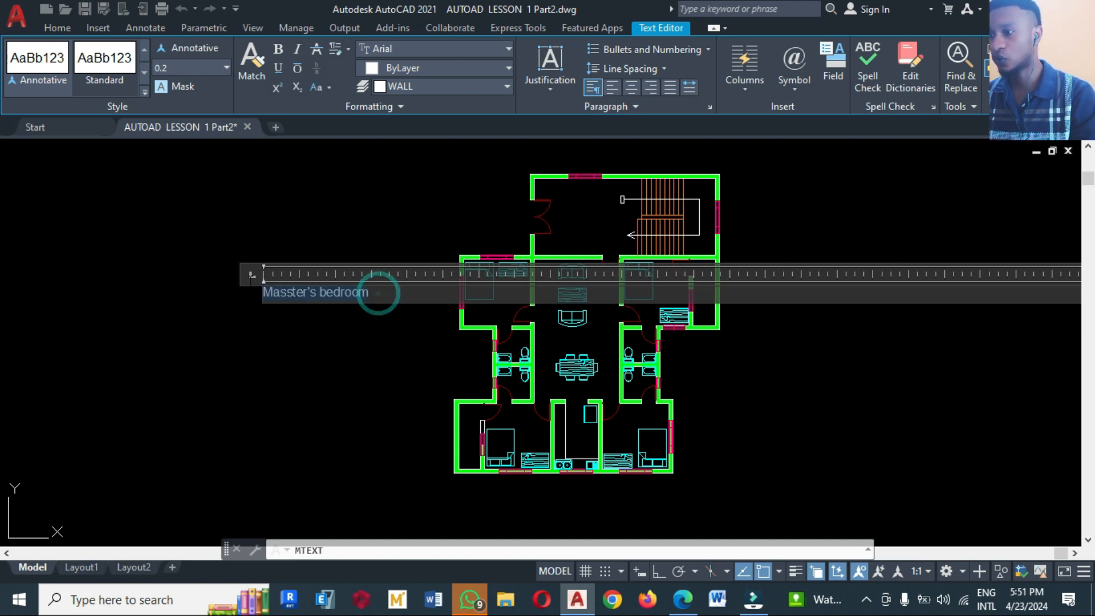
{"action": "left_click", "coordinate": [226, 69]}
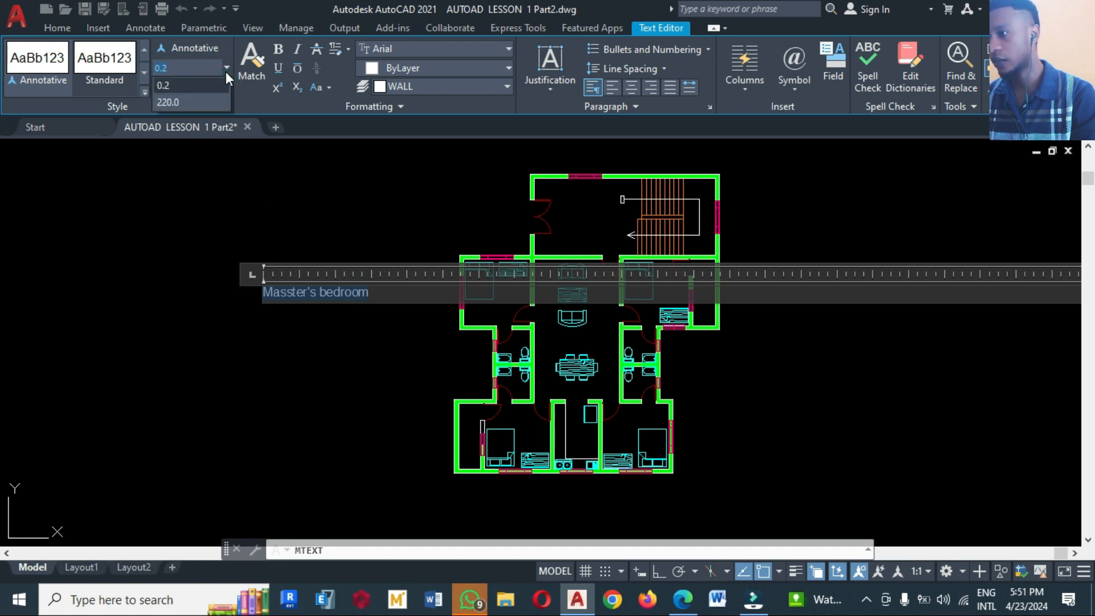
{"action": "left_click", "coordinate": [176, 104]}
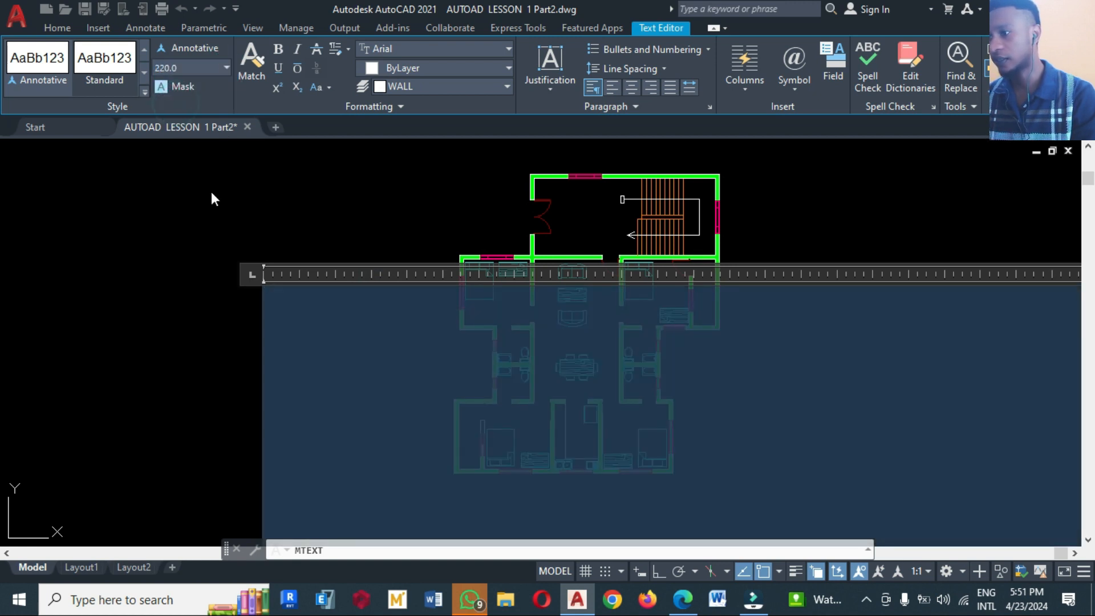
{"action": "left_click", "coordinate": [1055, 64]}
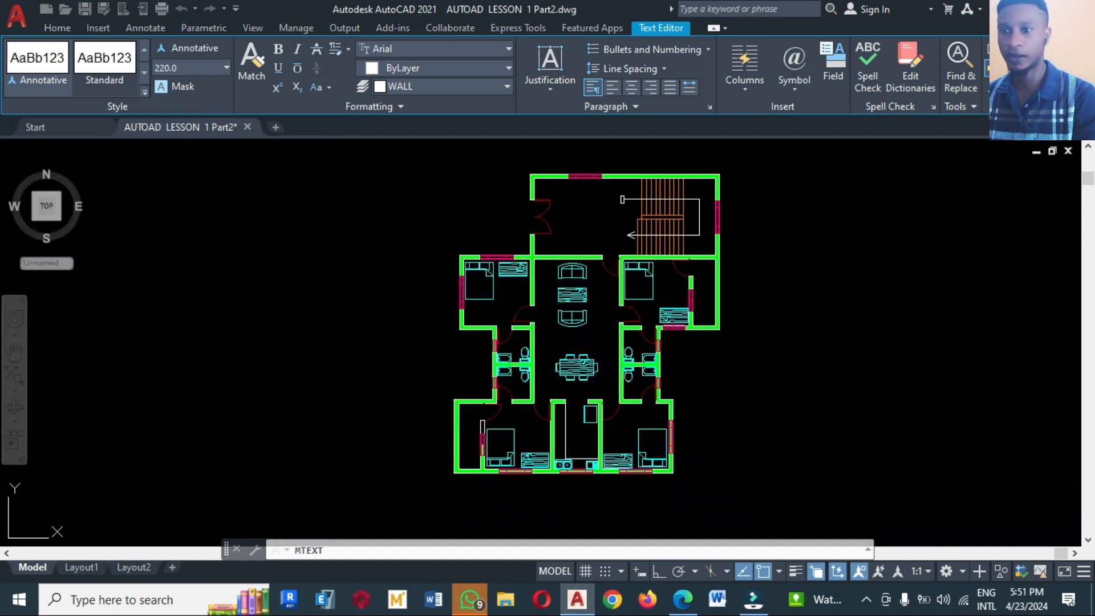
{"action": "scroll", "coordinate": [262, 303], "scroll_direction": "up", "scroll_amount": 2}
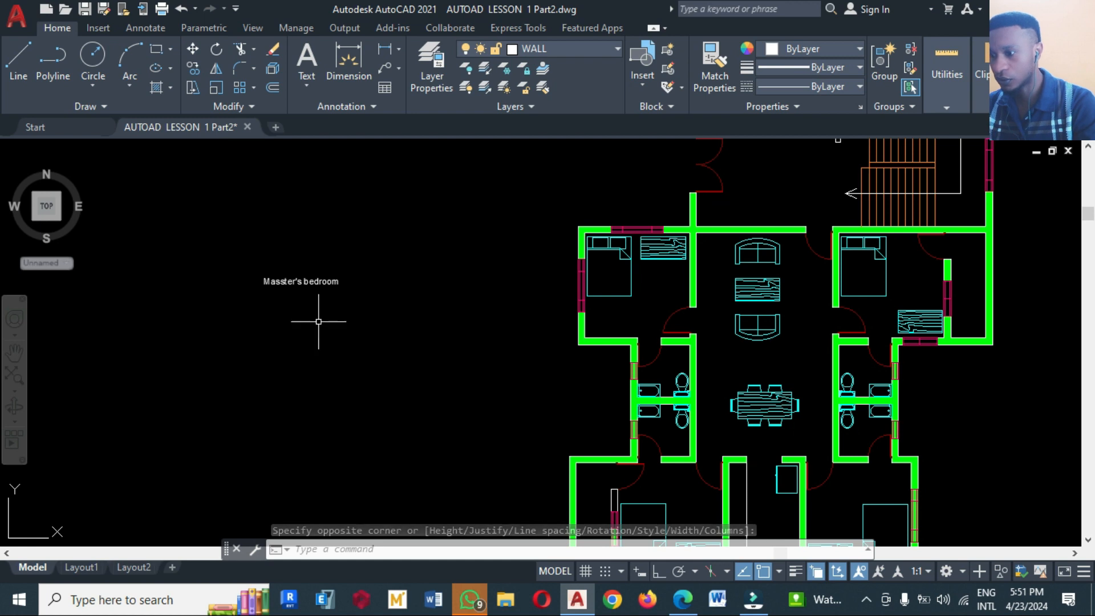
Step: Break the "Masster's bedroom" text into two lines before "bedroom" and center-align both lines
{"action": "type", "text": "ED"}
{"action": "key", "text": "Return"}
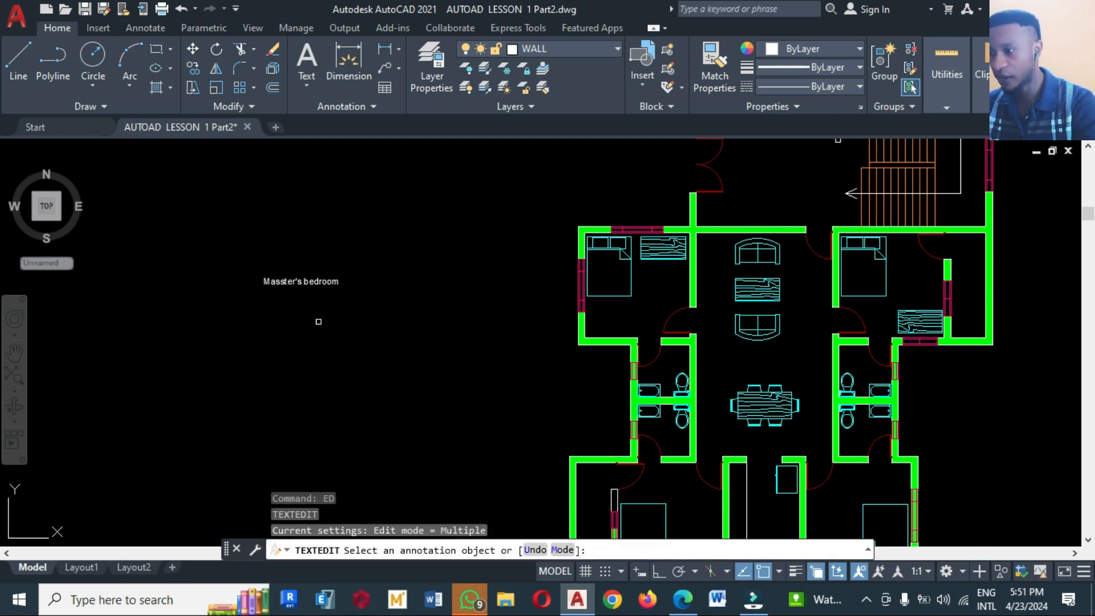
{"action": "left_click", "coordinate": [312, 283]}
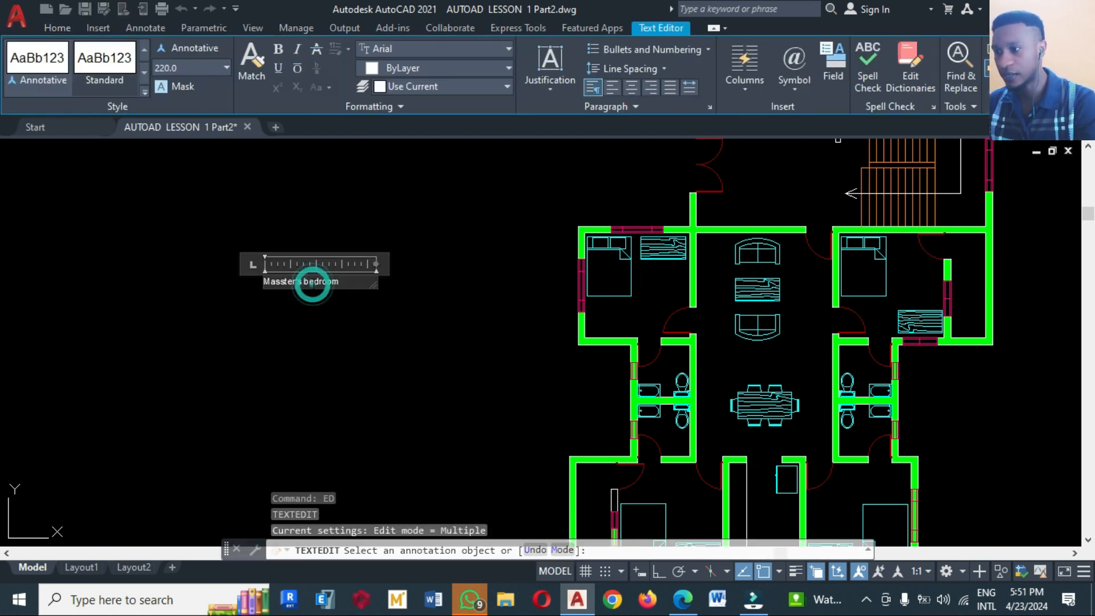
{"action": "key", "text": "Return"}
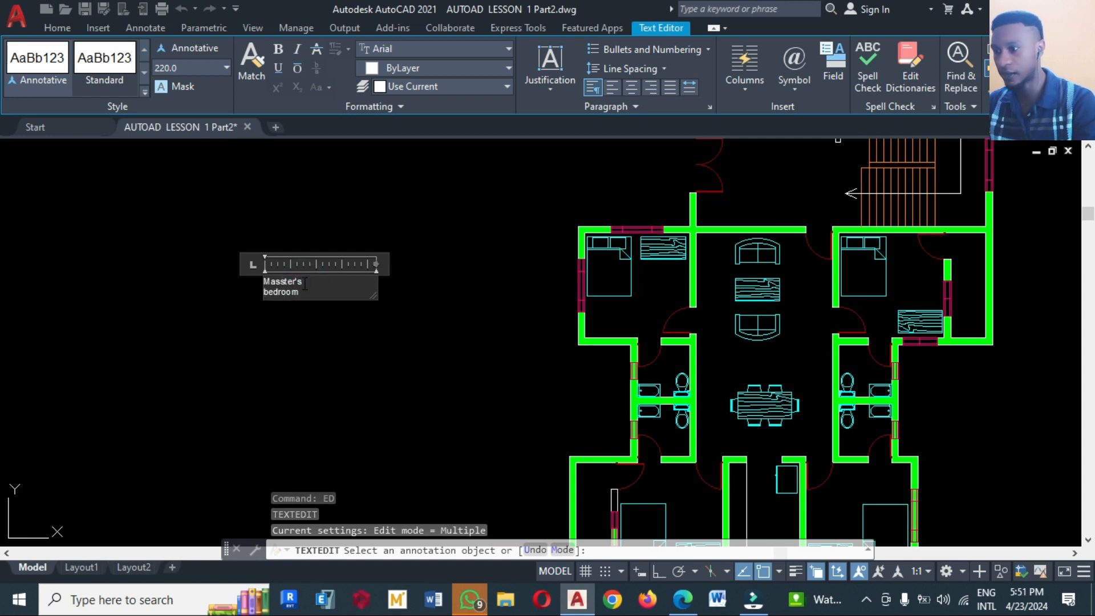
{"action": "left_click", "coordinate": [312, 336]}
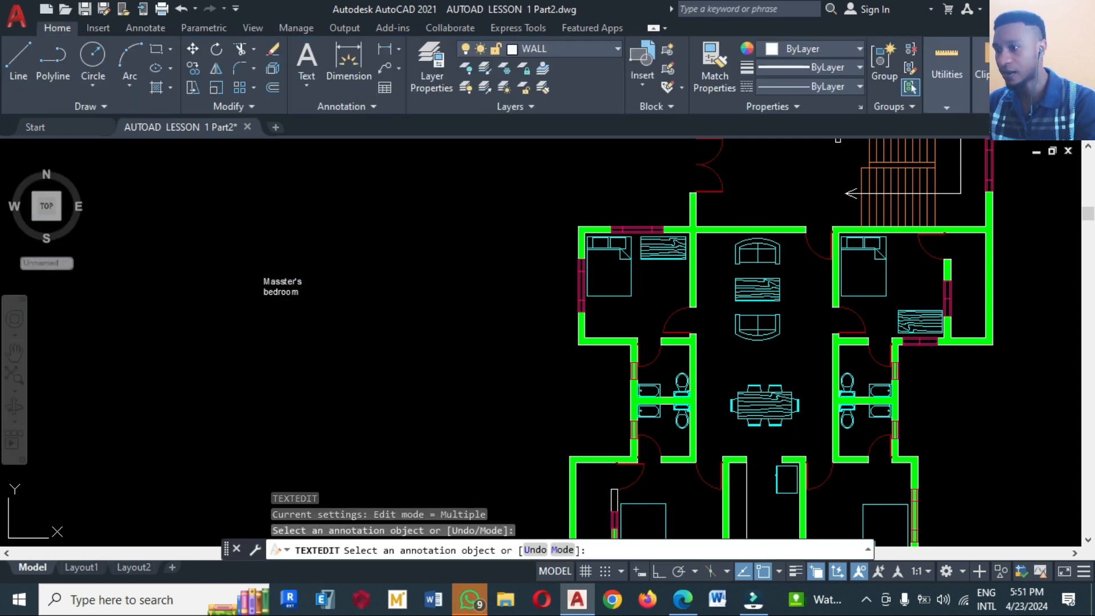
{"action": "left_click", "coordinate": [281, 287]}
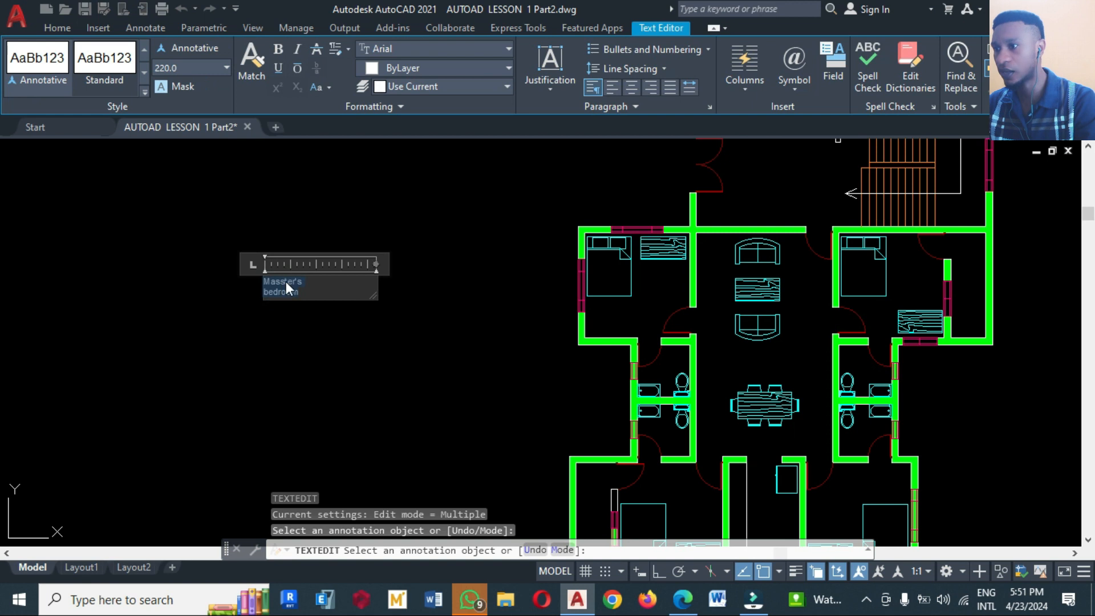
{"action": "left_click", "coordinate": [631, 87]}
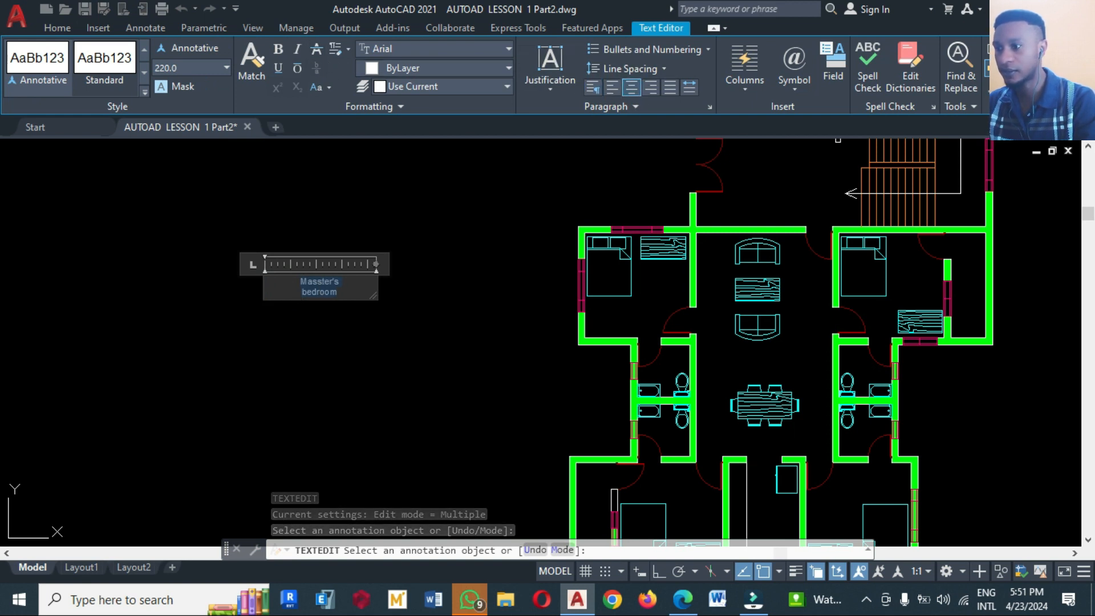
{"action": "left_click", "coordinate": [463, 290]}
{"action": "key", "text": "Return"}
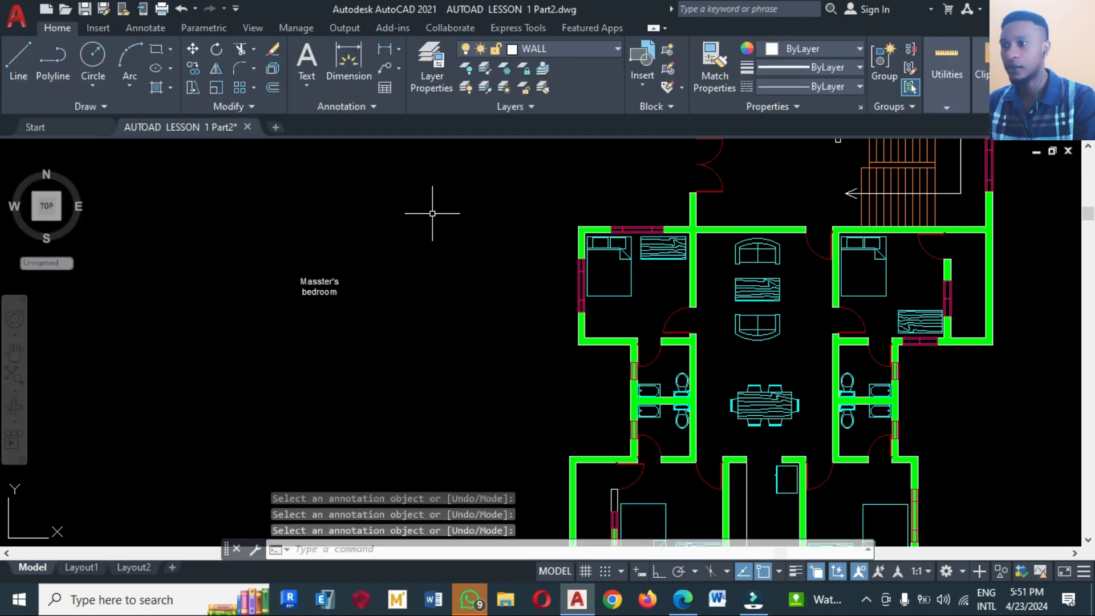
Step: Create a new layer named LABEL
{"action": "left_click", "coordinate": [434, 81]}
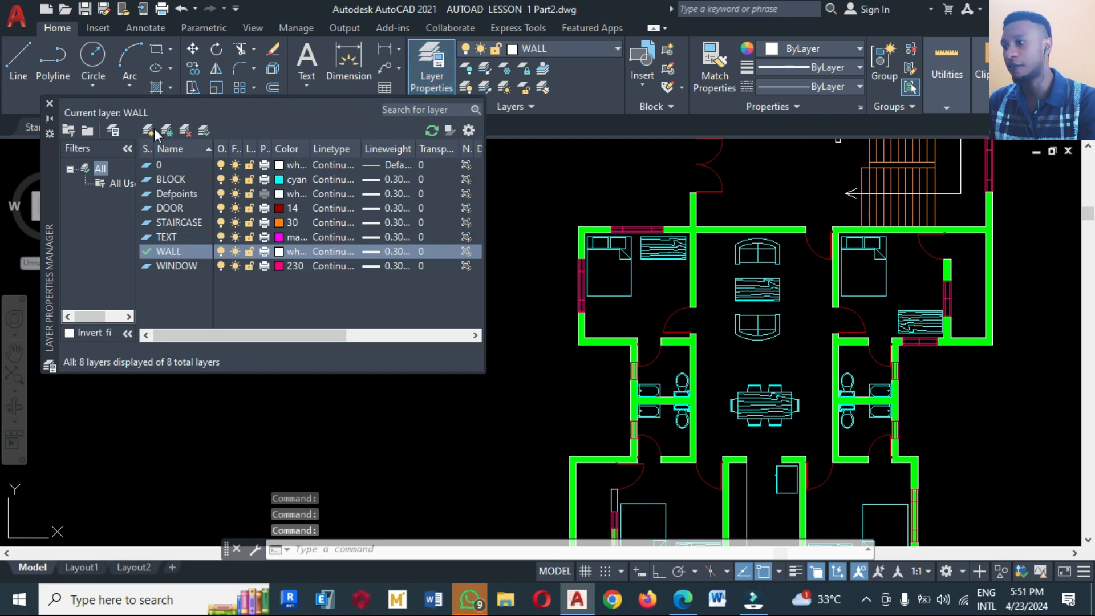
{"action": "left_click", "coordinate": [148, 132]}
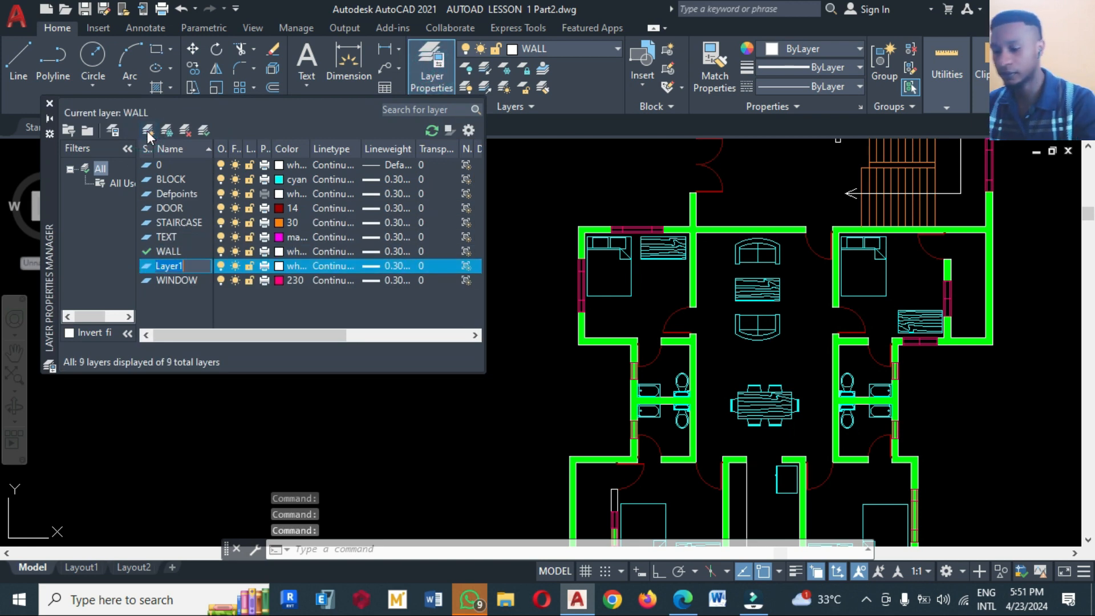
{"action": "type", "text": "labe"}
{"action": "key", "text": "BackSpace"}
{"action": "key", "text": "BackSpace"}
{"action": "key", "text": "BackSpace"}
{"action": "key", "text": "BackSpace"}
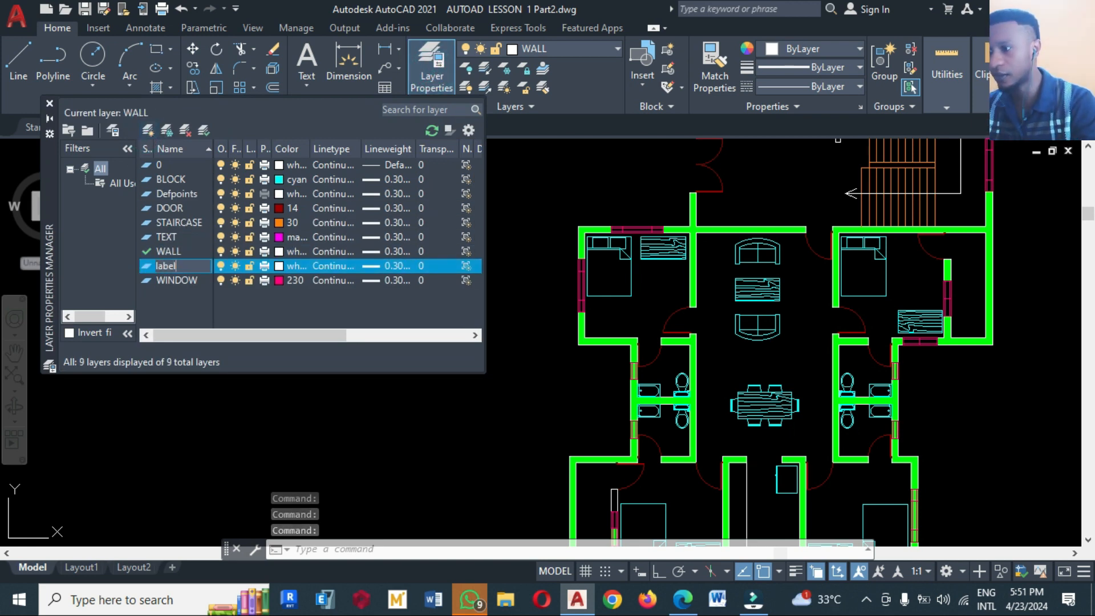
{"action": "type", "text": "LABEL"}
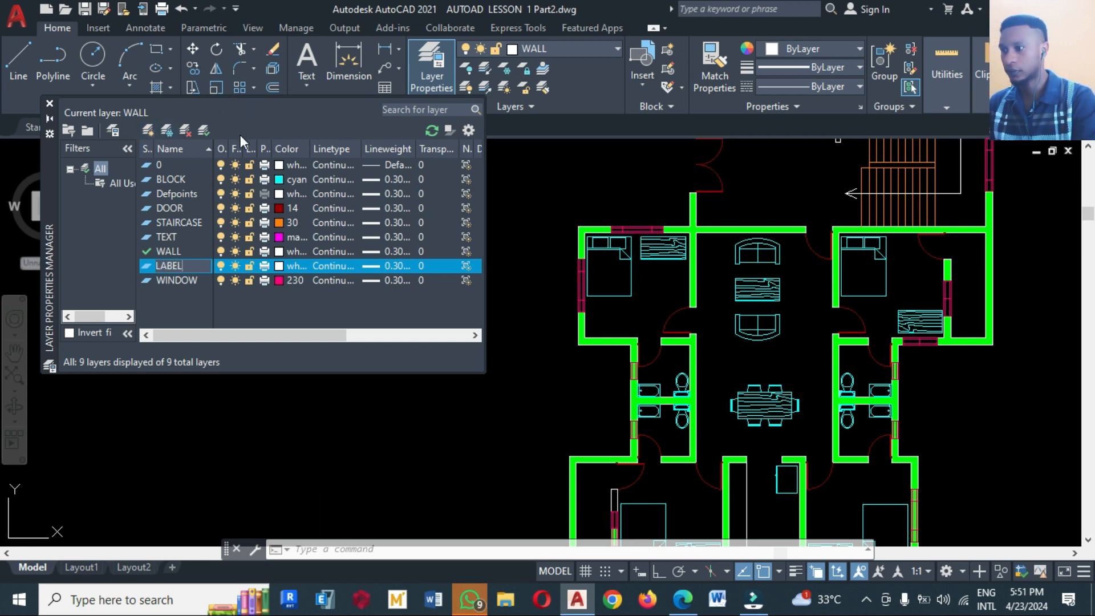
Step: Set the LABEL layer's color to blue and close the layer manager
{"action": "left_click", "coordinate": [279, 266]}
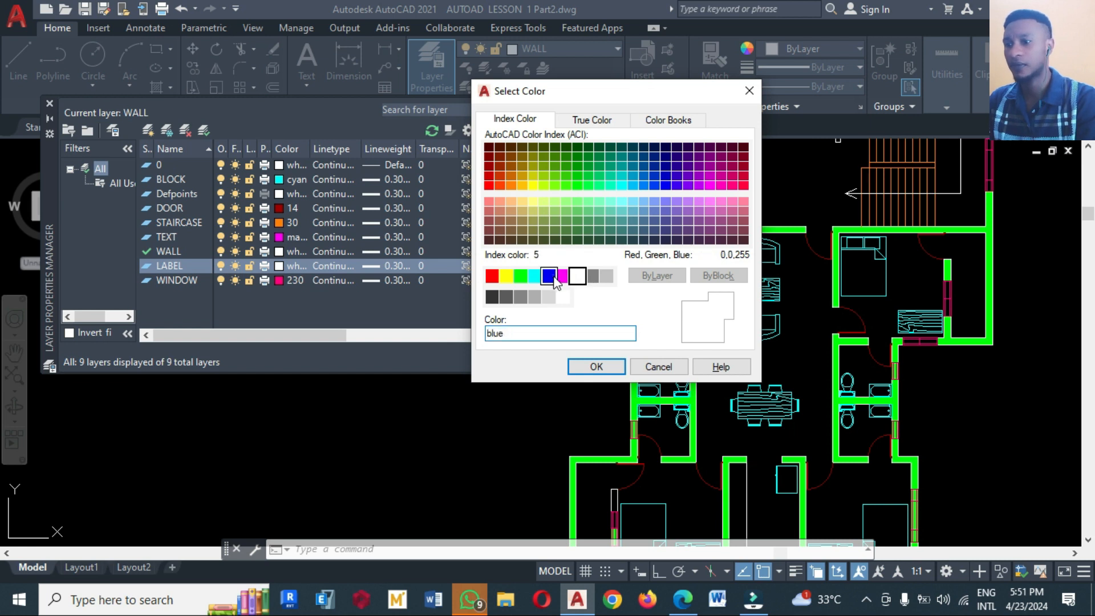
{"action": "left_click", "coordinate": [594, 368]}
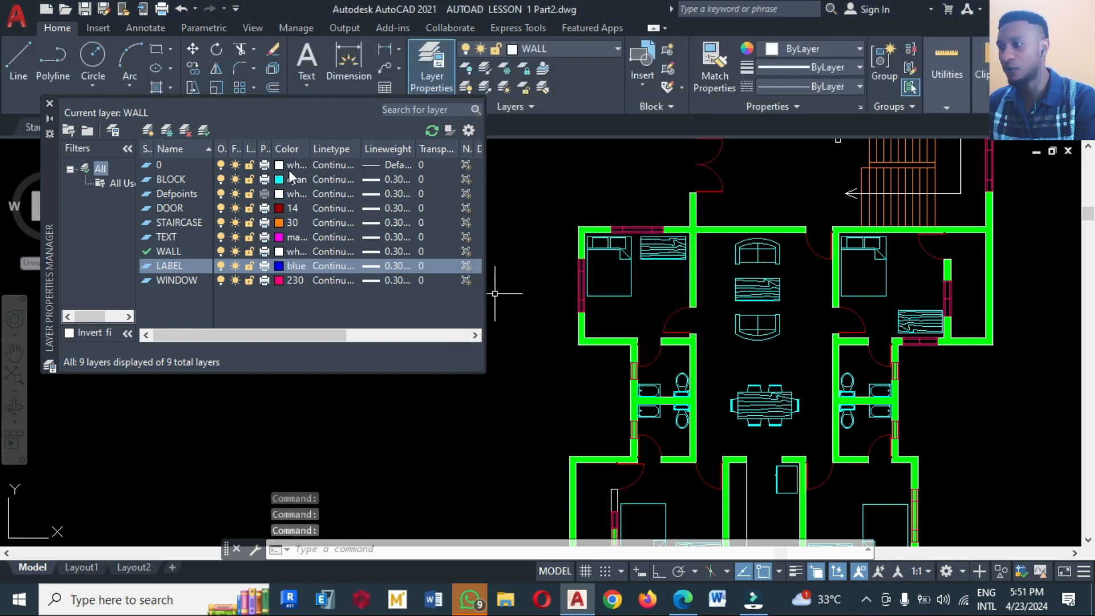
{"action": "left_click", "coordinate": [50, 103]}
Step: Assign the "Masster's bedroom" text to the LABEL layer
{"action": "left_click", "coordinate": [322, 289]}
{"action": "double_click", "coordinate": [322, 288]}
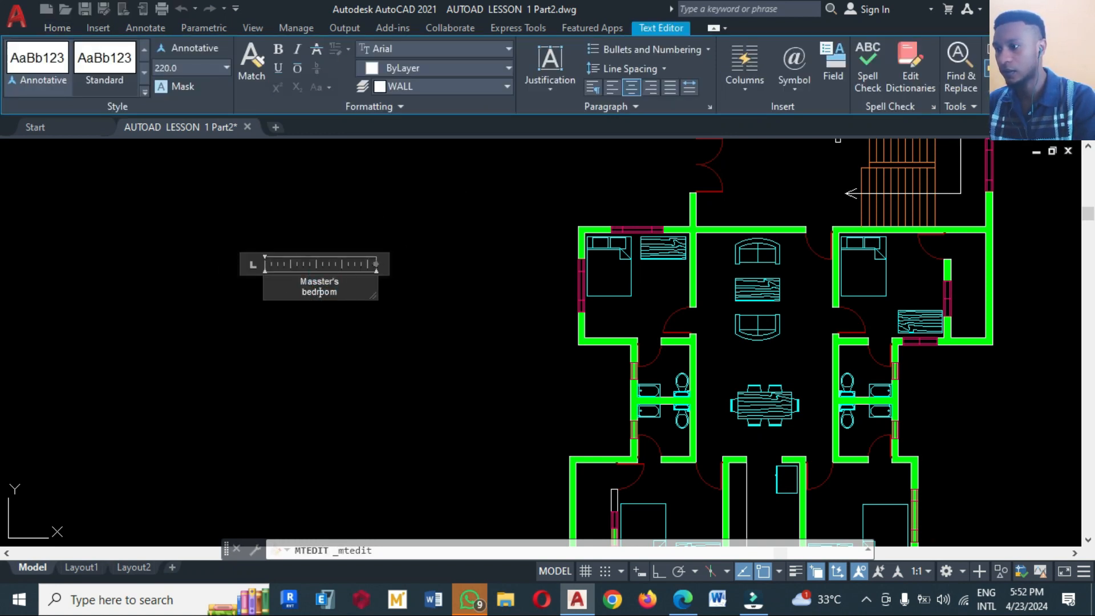
{"action": "key", "text": "Escape"}
{"action": "left_click", "coordinate": [313, 278]}
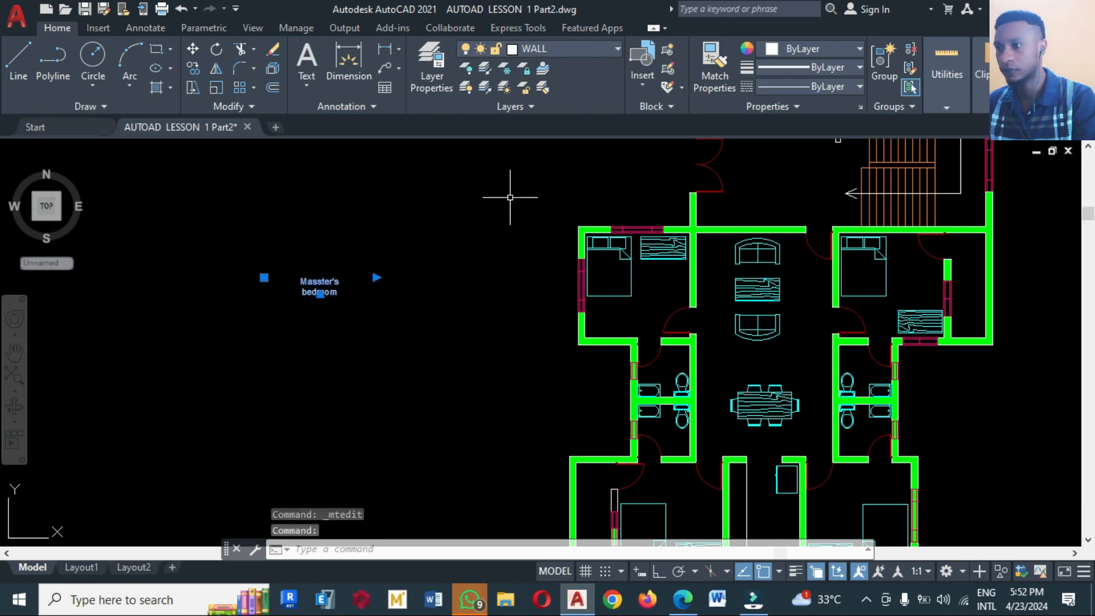
{"action": "left_click", "coordinate": [545, 50]}
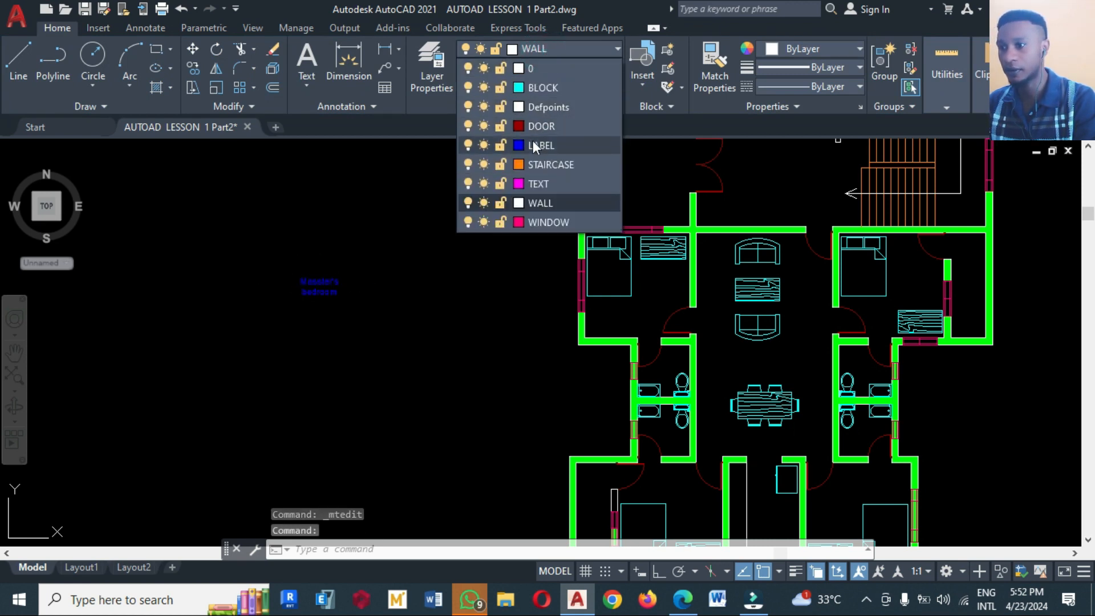
{"action": "left_click", "coordinate": [533, 146]}
{"action": "key", "text": "Escape"}
Step: Move the "Masster's bedroom" text into the lower-right bedroom beside the bed, with object snap off
{"action": "type", "text": "m"}
{"action": "key", "text": "Return"}
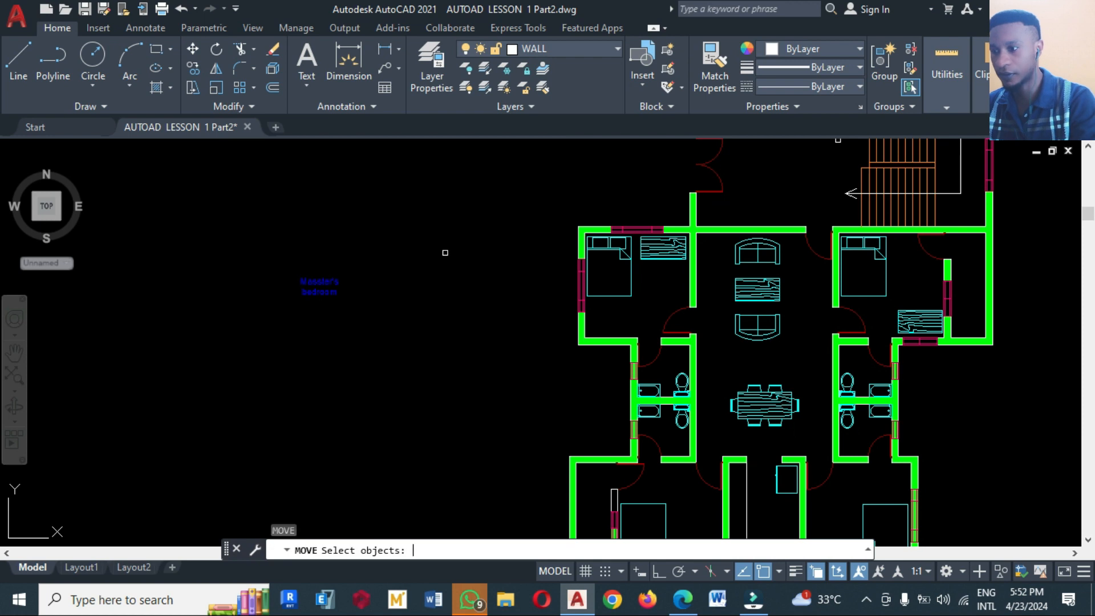
{"action": "left_click", "coordinate": [337, 281]}
{"action": "key", "text": "Return"}
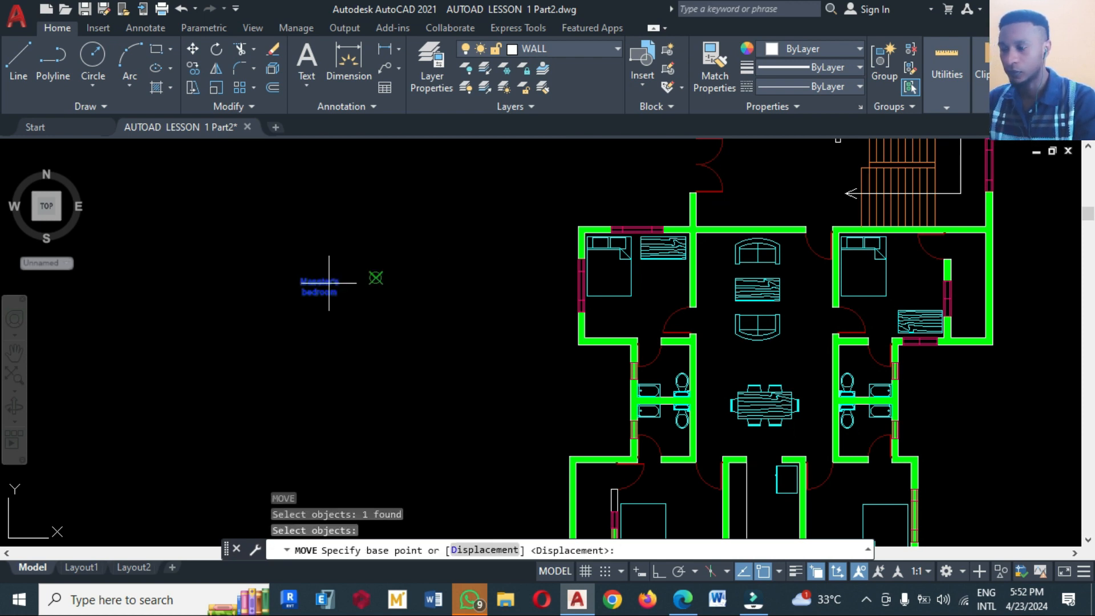
{"action": "left_click", "coordinate": [763, 570]}
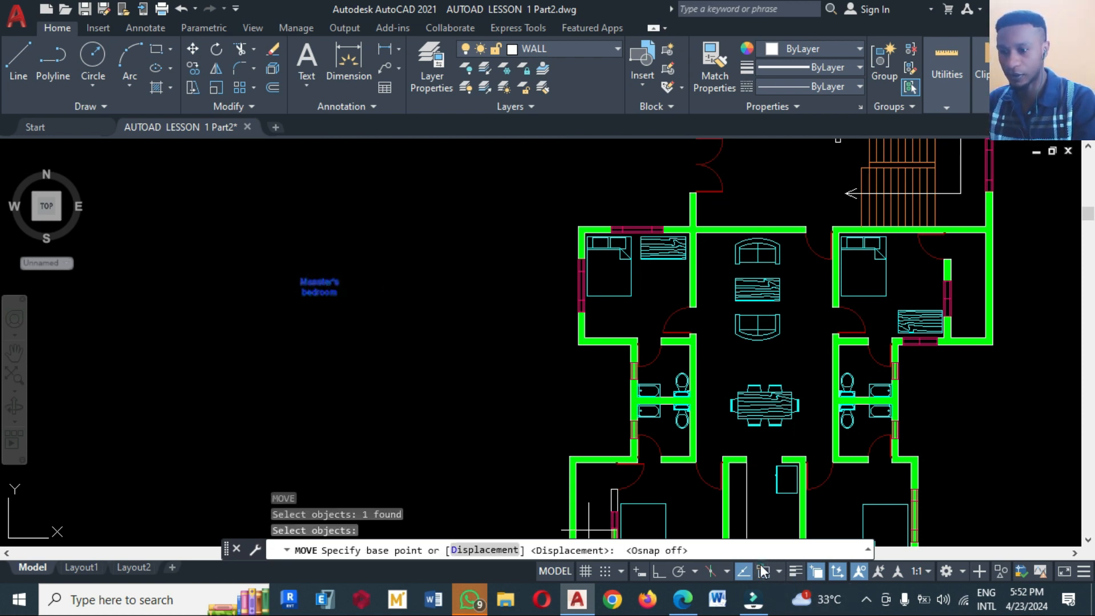
{"action": "left_click", "coordinate": [318, 288]}
{"action": "scroll", "coordinate": [379, 228], "scroll_direction": "down", "scroll_amount": 4}
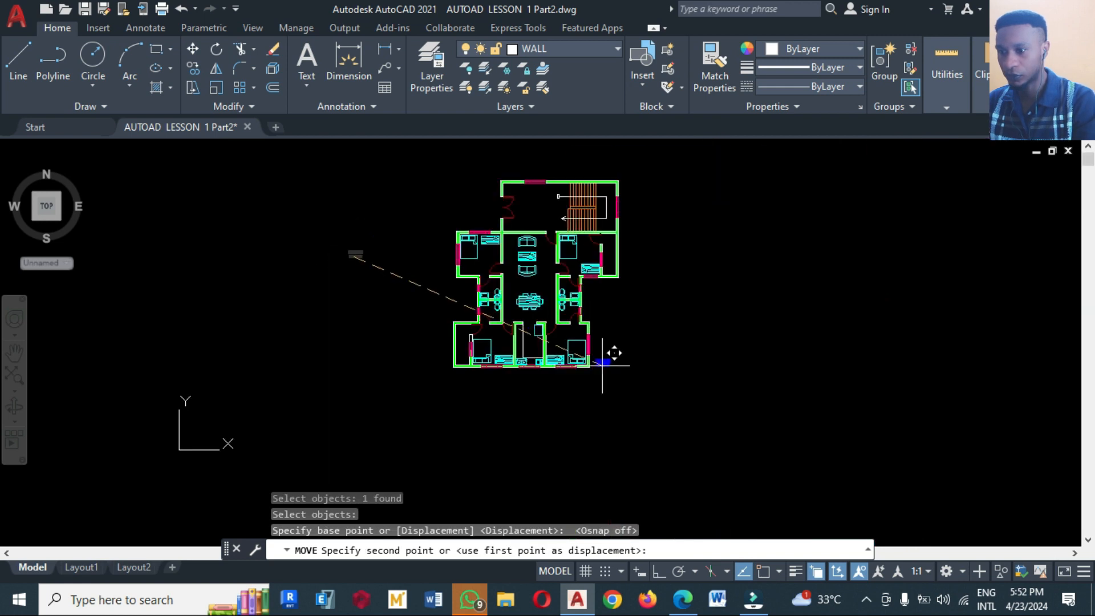
{"action": "scroll", "coordinate": [562, 365], "scroll_direction": "up", "scroll_amount": 4}
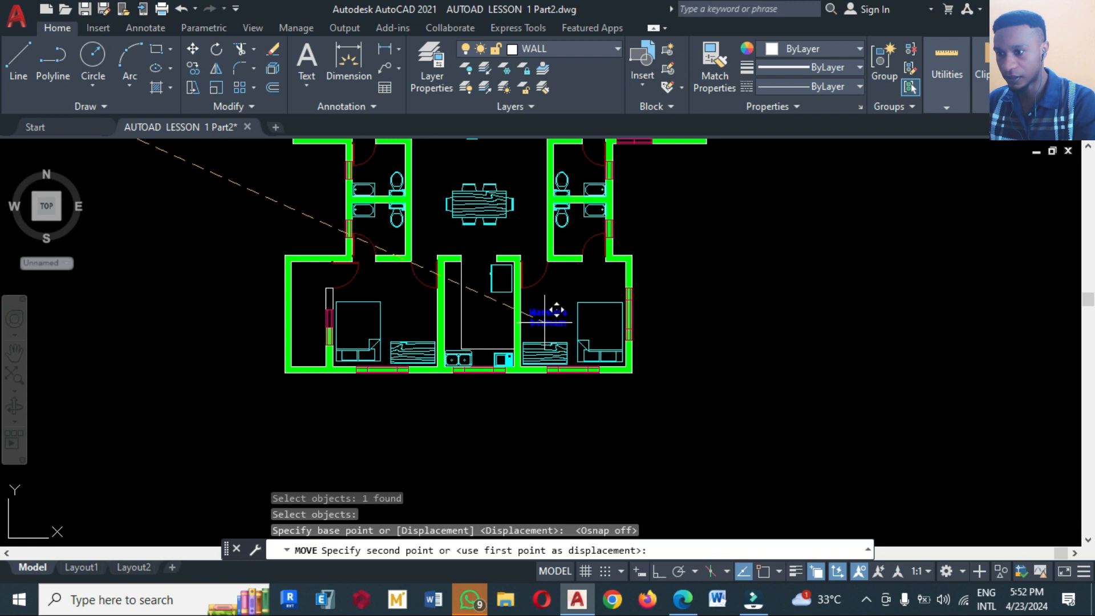
{"action": "left_click", "coordinate": [546, 319]}
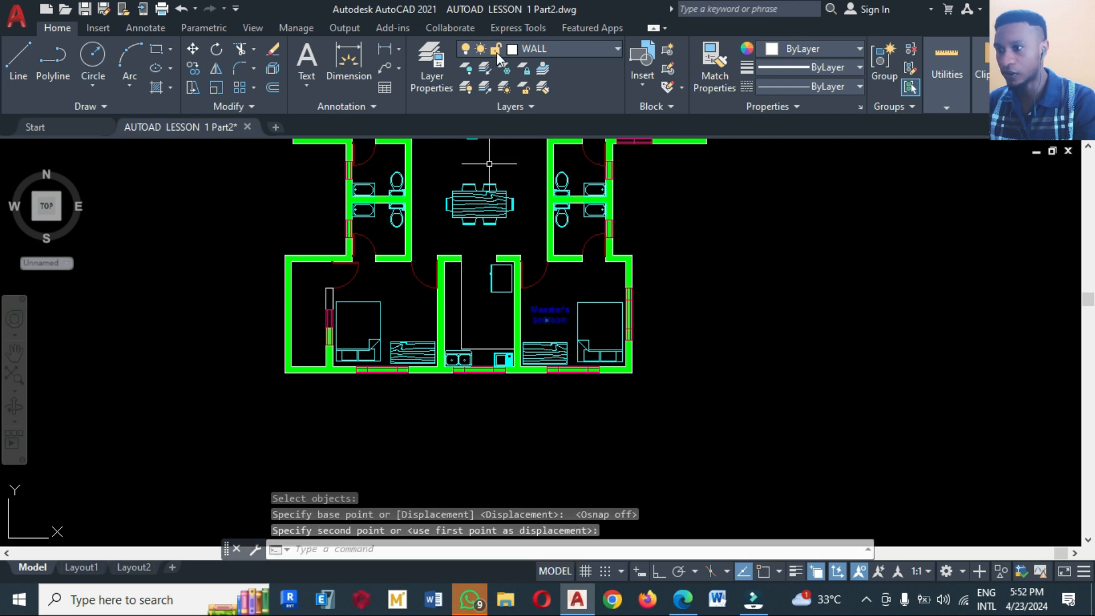
Step: Change the LABEL layer's color to white and close the layer manager
{"action": "left_click", "coordinate": [425, 68]}
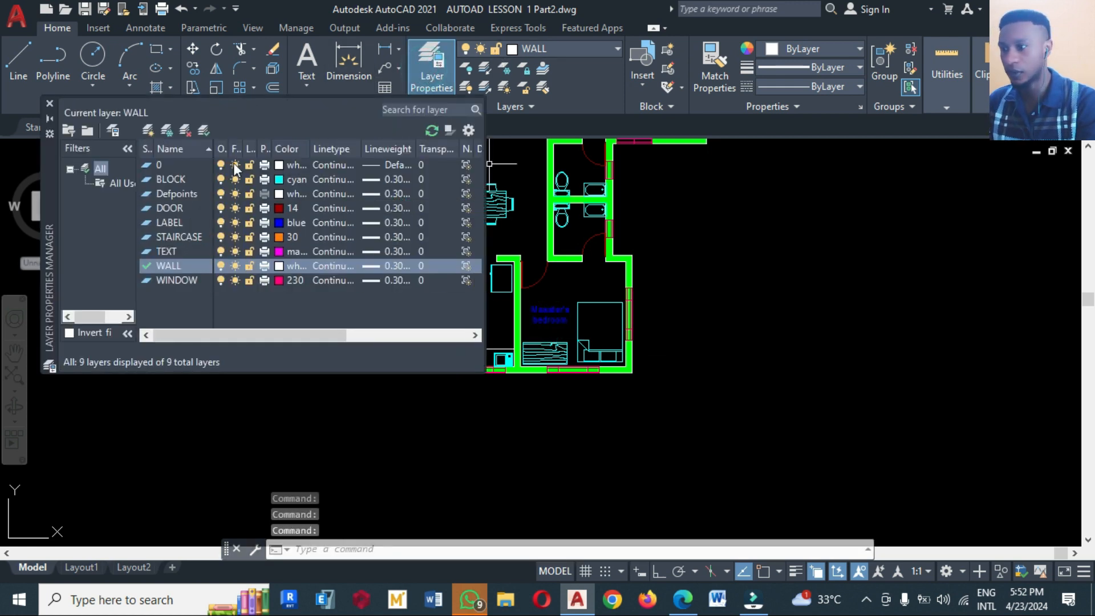
{"action": "left_click", "coordinate": [278, 224]}
{"action": "left_click", "coordinate": [578, 276]}
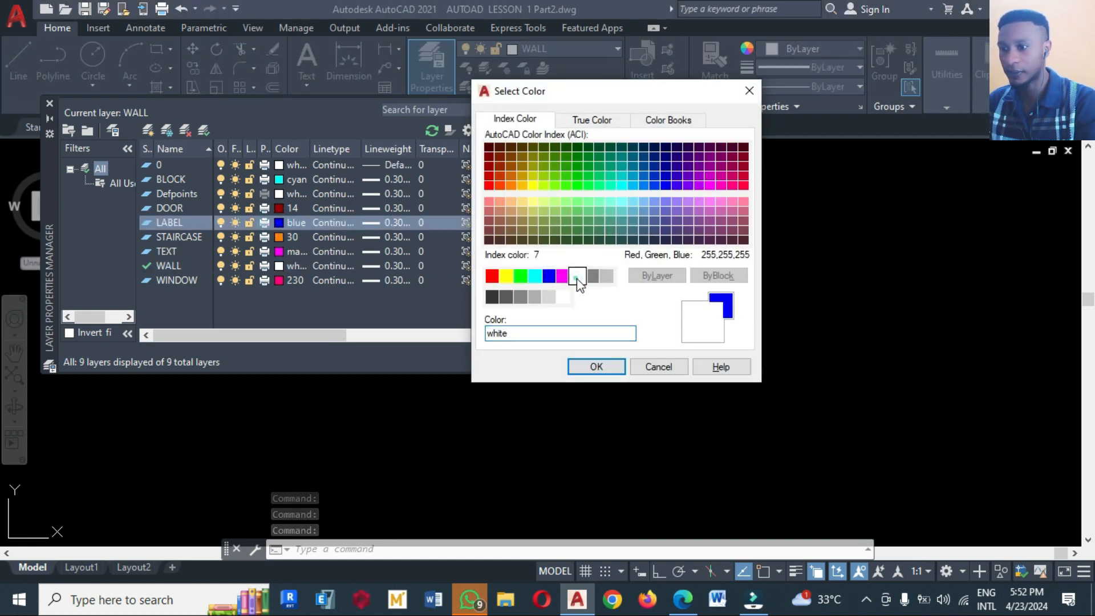
{"action": "left_click", "coordinate": [588, 367]}
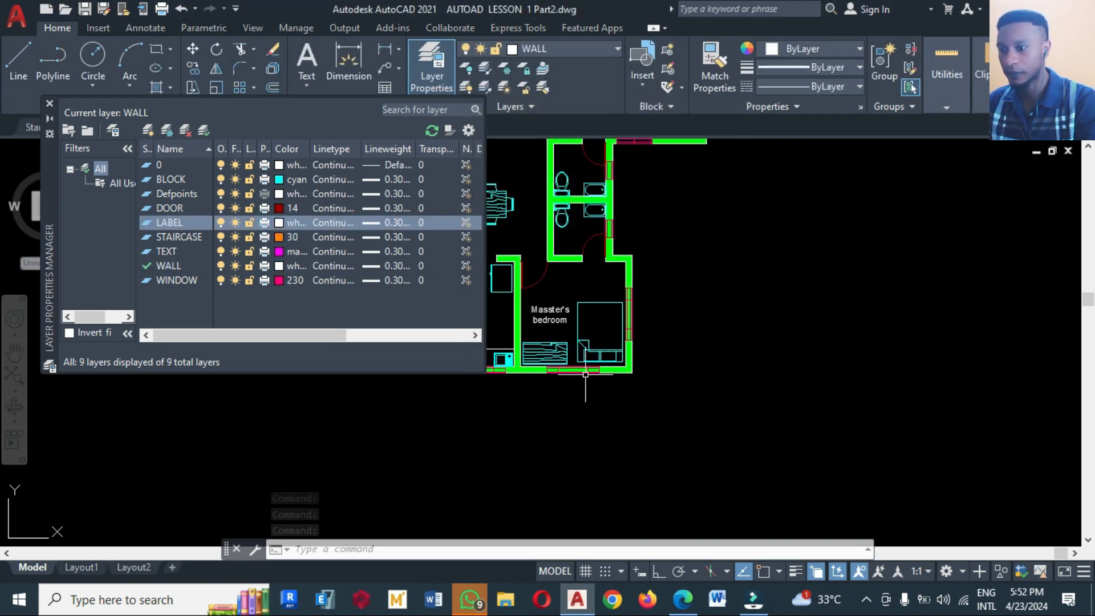
{"action": "left_click", "coordinate": [49, 103]}
Step: Copy the "Masster's bedroom" label from the lower-right bedroom into the lower-left bedroom, above the wardrobe
{"action": "scroll", "coordinate": [661, 444], "scroll_direction": "down", "scroll_amount": 2}
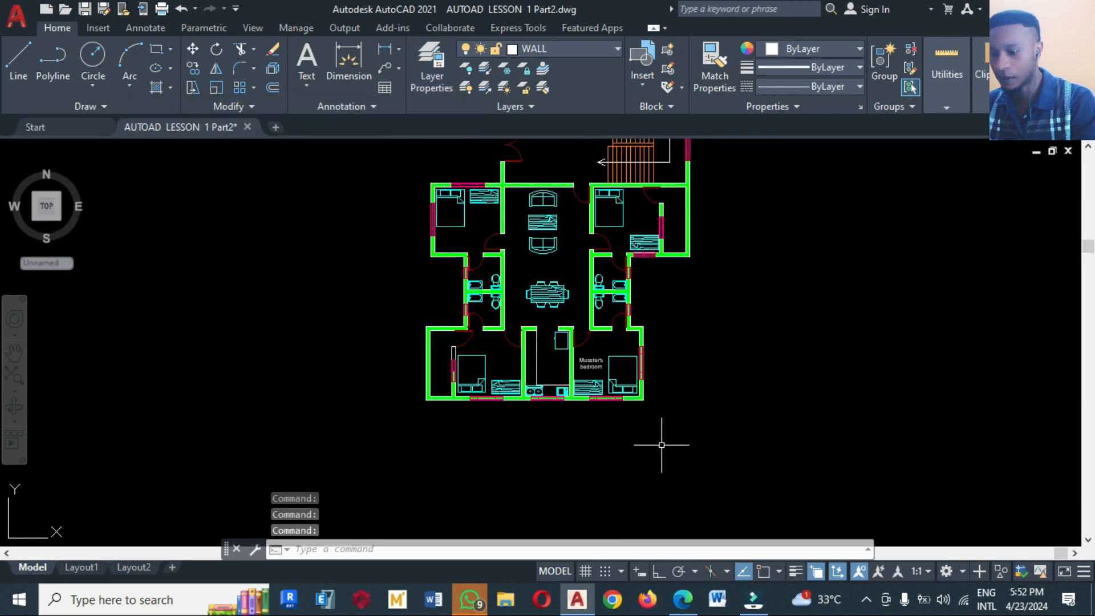
{"action": "type", "text": "co"}
{"action": "key", "text": "Return"}
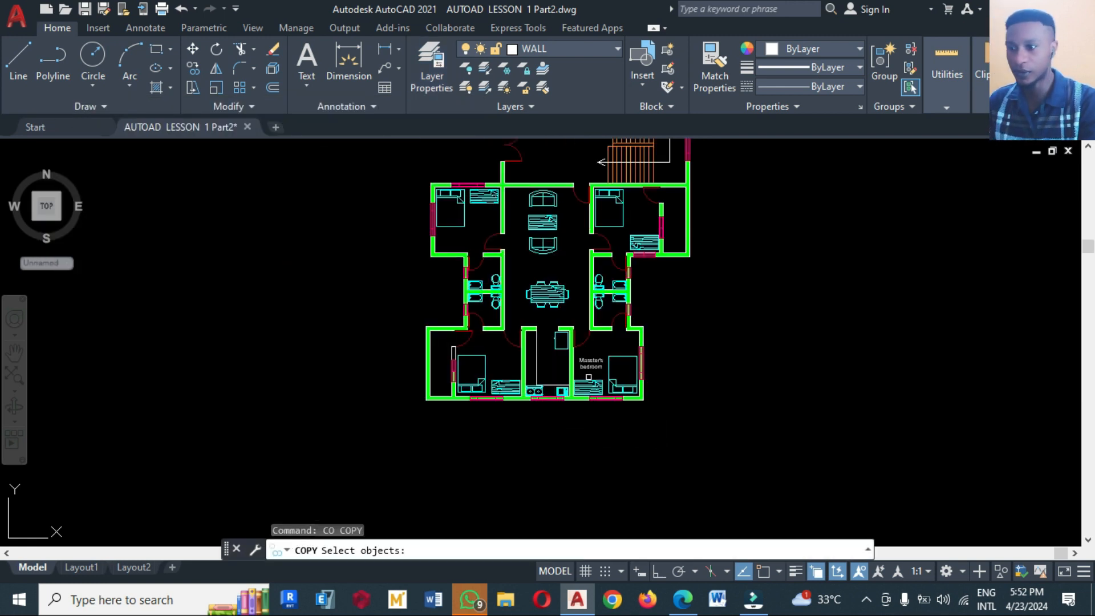
{"action": "scroll", "coordinate": [618, 381], "scroll_direction": "up", "scroll_amount": 2}
{"action": "left_click", "coordinate": [588, 362]}
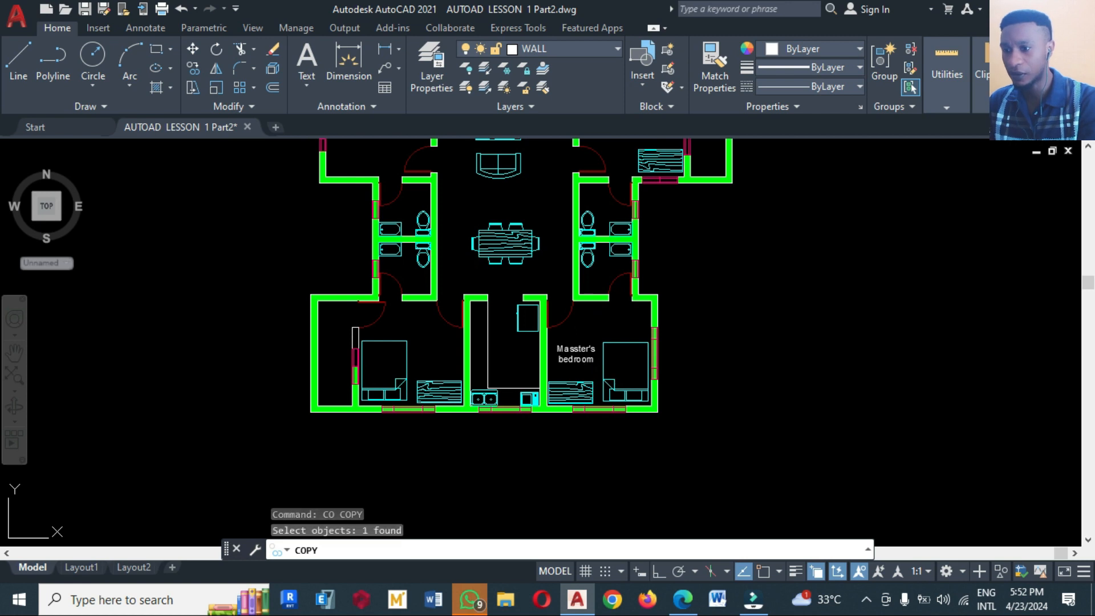
{"action": "key", "text": "Return"}
{"action": "left_click", "coordinate": [578, 362]}
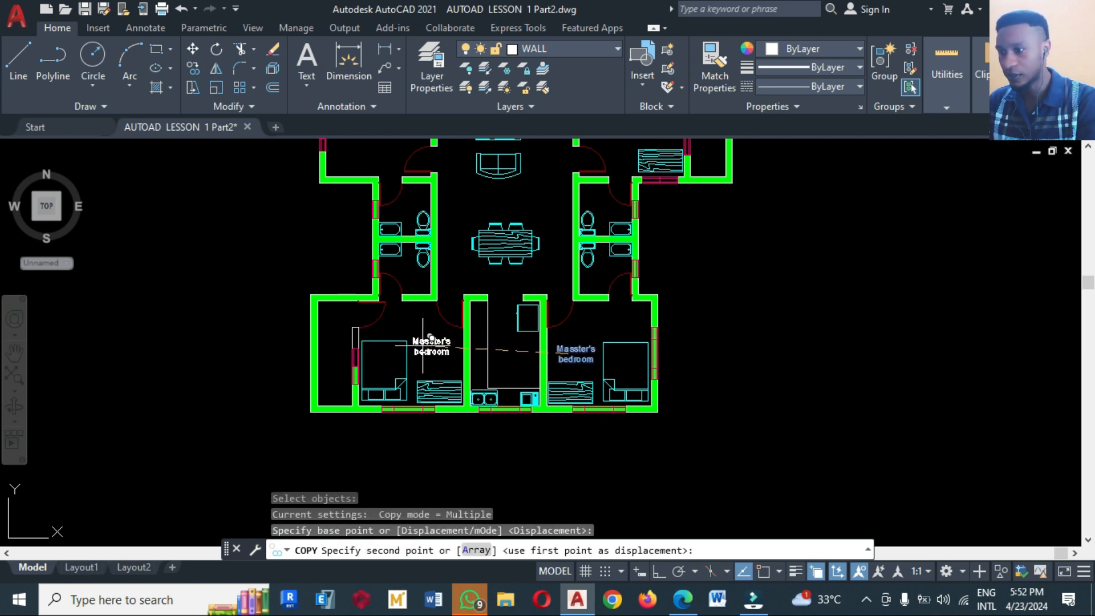
{"action": "left_click", "coordinate": [423, 348]}
{"action": "key", "text": "Return"}
Step: Change the lower-left bedroom's label to "Madamr's bedroom"
{"action": "type", "text": "ed"}
{"action": "key", "text": "Return"}
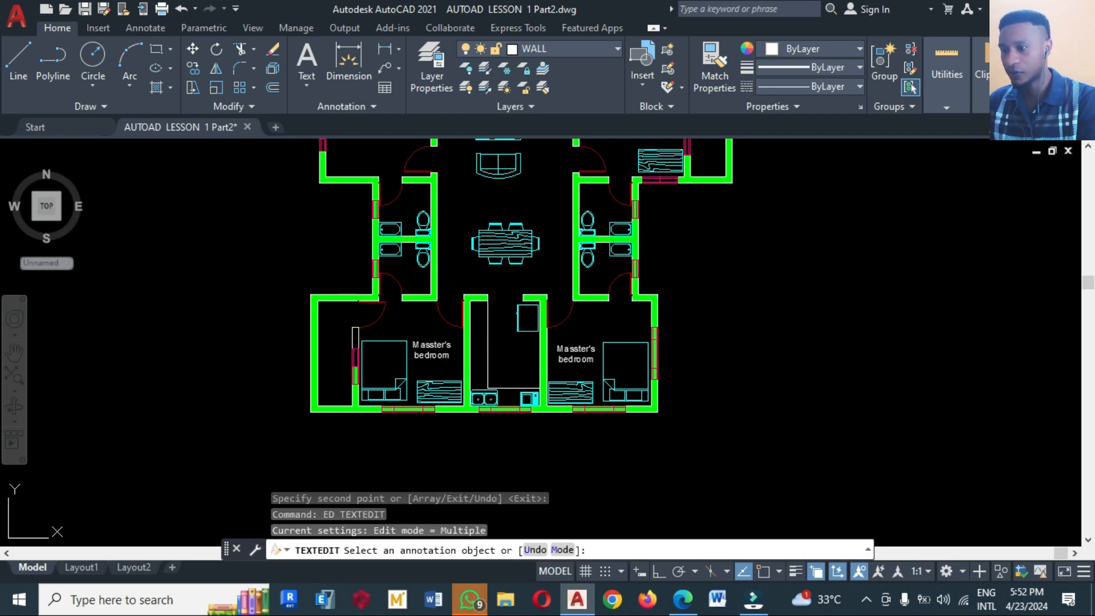
{"action": "left_click", "coordinate": [414, 347]}
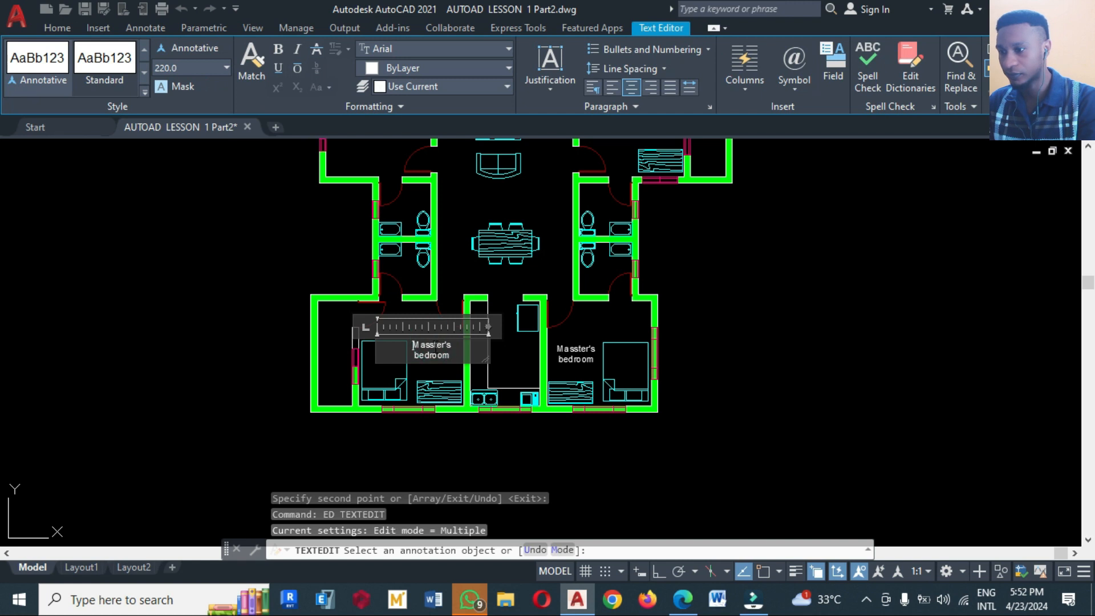
{"action": "left_click", "coordinate": [435, 347]}
{"action": "key", "text": "BackSpace"}
{"action": "key", "text": "BackSpace"}
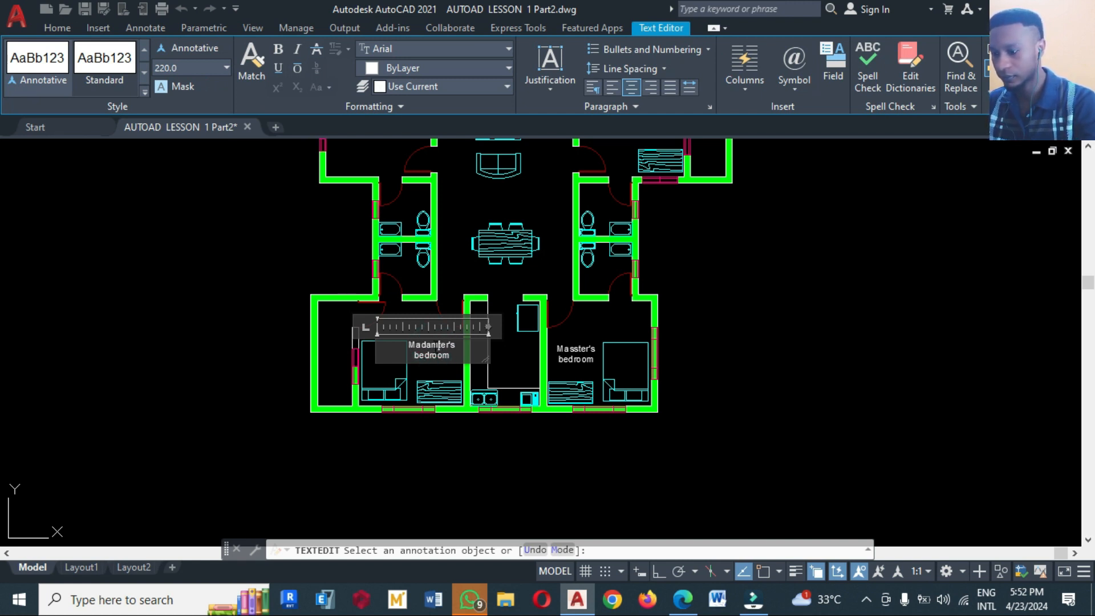
Step: Correct the lower-right bedroom's label to "Master's bedroom" and copy it into both upper bedrooms
{"action": "left_click", "coordinate": [571, 359]}
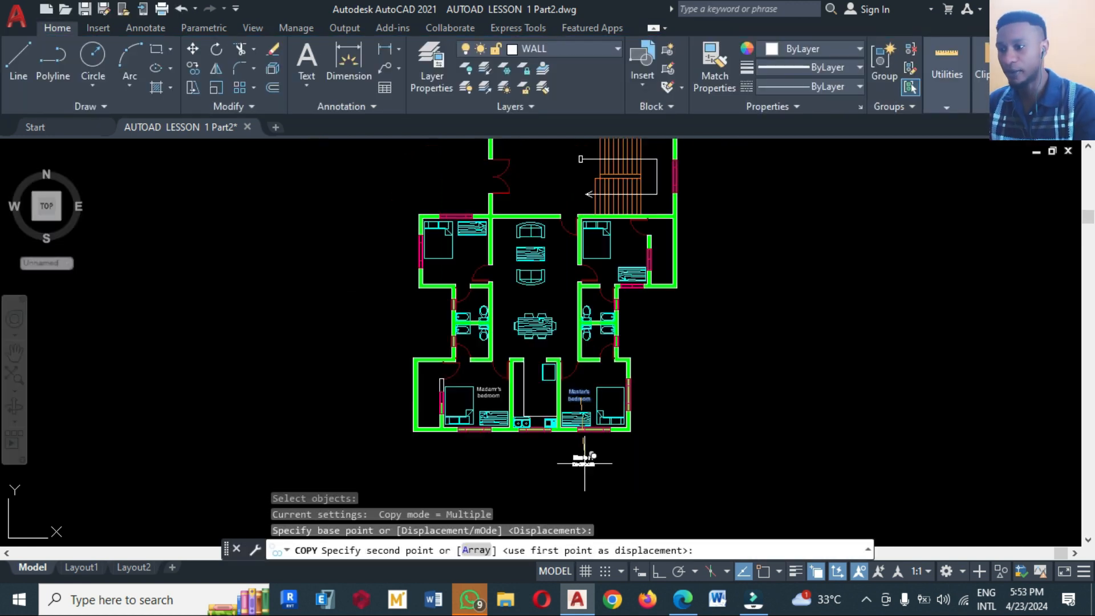
{"action": "scroll", "coordinate": [586, 452], "scroll_direction": "up", "scroll_amount": 5}
{"action": "left_click", "coordinate": [895, 254]}
Step: Change the upper-left bedroom's copied label to "Bedroom 1"
{"action": "type", "text": "ed"}
{"action": "key", "text": "Return"}
{"action": "left_click", "coordinate": [485, 251]}
{"action": "key", "text": "BackSpace"}
{"action": "key", "text": "BackSpace"}
{"action": "key", "text": "BackSpace"}
{"action": "key", "text": "BackSpace"}
{"action": "key", "text": "BackSpace"}
{"action": "key", "text": "BackSpace"}
{"action": "key", "text": "BackSpace"}
{"action": "key", "text": "BackSpace"}
{"action": "type", "text": "1"}
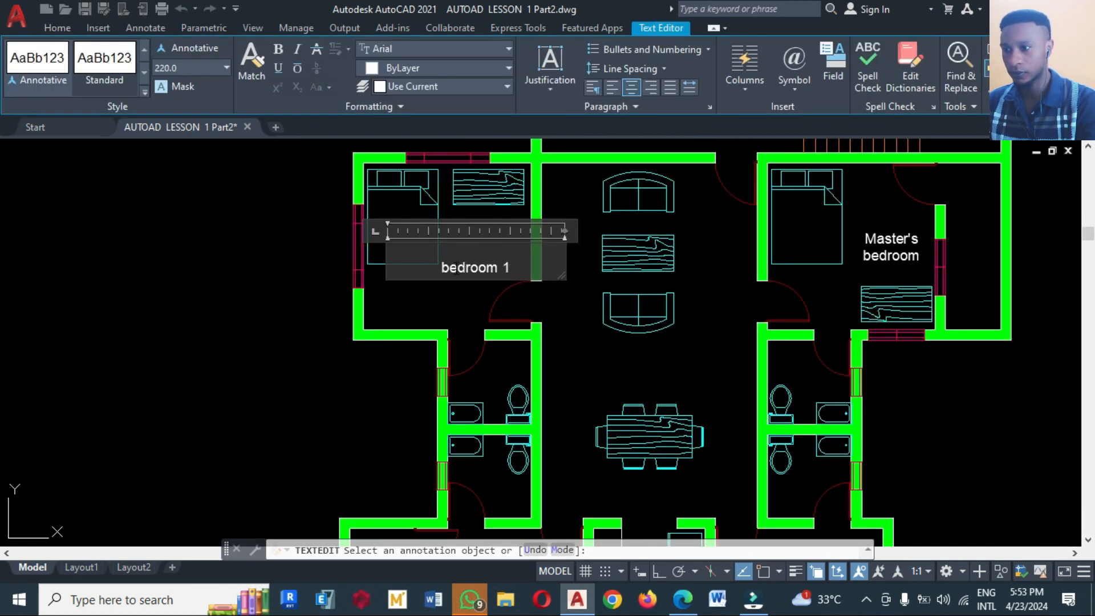
{"action": "key", "text": "BackSpace"}
{"action": "type", "text": "B"}
{"action": "left_click", "coordinate": [808, 419]}
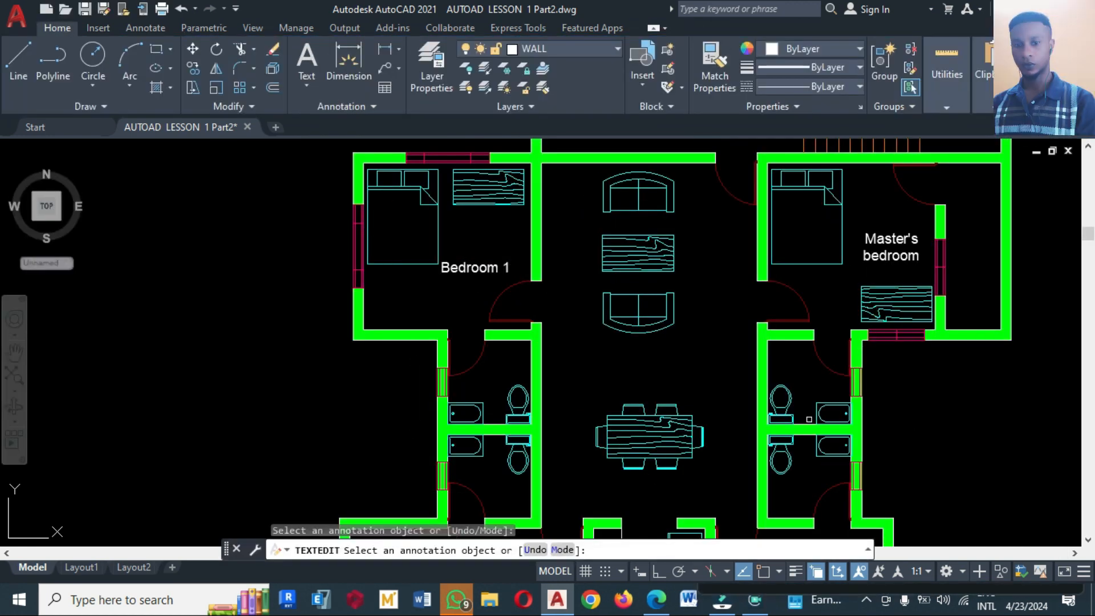
Step: Change the upper-right bedroom's copied label to "Bedroom 2"
{"action": "scroll", "coordinate": [809, 419], "scroll_direction": "down", "scroll_amount": 2}
{"action": "type", "text": "ed"}
{"action": "key", "text": "Return"}
{"action": "left_click", "coordinate": [861, 308]}
{"action": "type", "text": "Bedroom 2"}
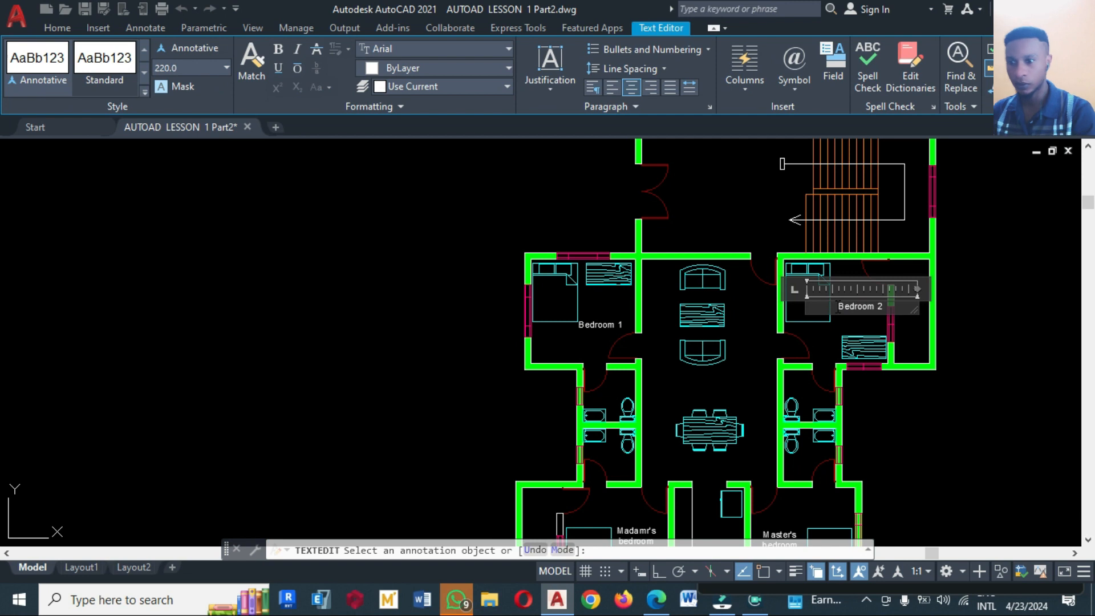
{"action": "left_click", "coordinate": [950, 378]}
Step: Label the lower right-hand toilet "Toilet" and copy that label straight up into the toilet above it, with ortho on
{"action": "type", "text": "co"}
{"action": "left_click", "coordinate": [853, 301]}
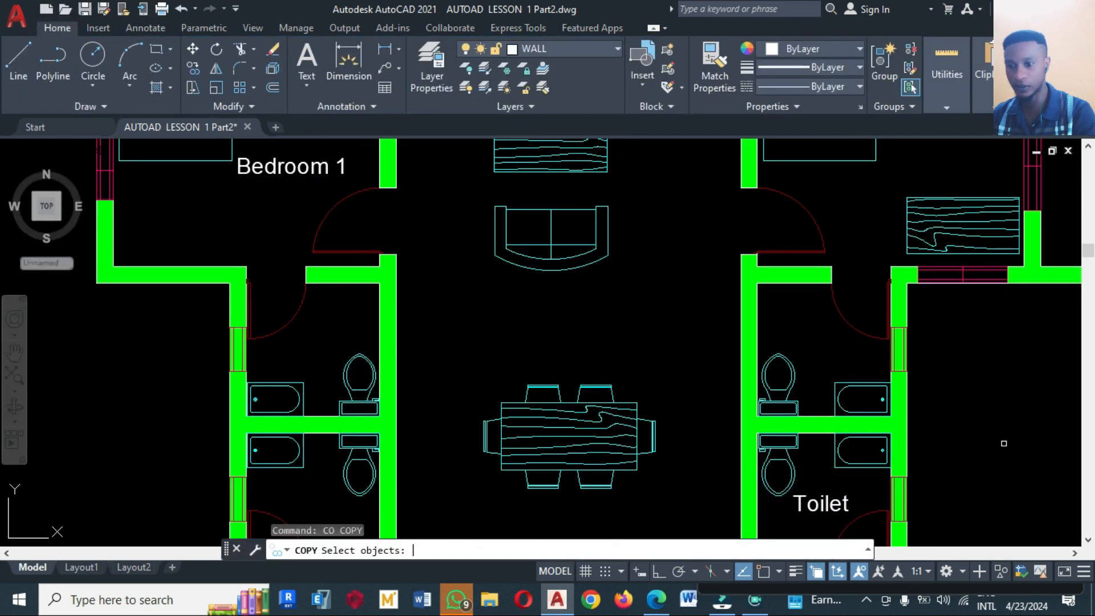
{"action": "left_click", "coordinate": [821, 503]}
{"action": "key", "text": "Return"}
{"action": "left_click", "coordinate": [659, 571]}
{"action": "left_click", "coordinate": [819, 505]}
{"action": "left_click", "coordinate": [819, 342]}
Step: Copy both right-hand "Toilet" labels horizontally into the two left-hand toilets
{"action": "type", "text": "co"}
{"action": "left_click", "coordinate": [827, 503]}
{"action": "left_click", "coordinate": [833, 343]}
{"action": "scroll", "coordinate": [367, 289], "scroll_direction": "down", "scroll_amount": 2}
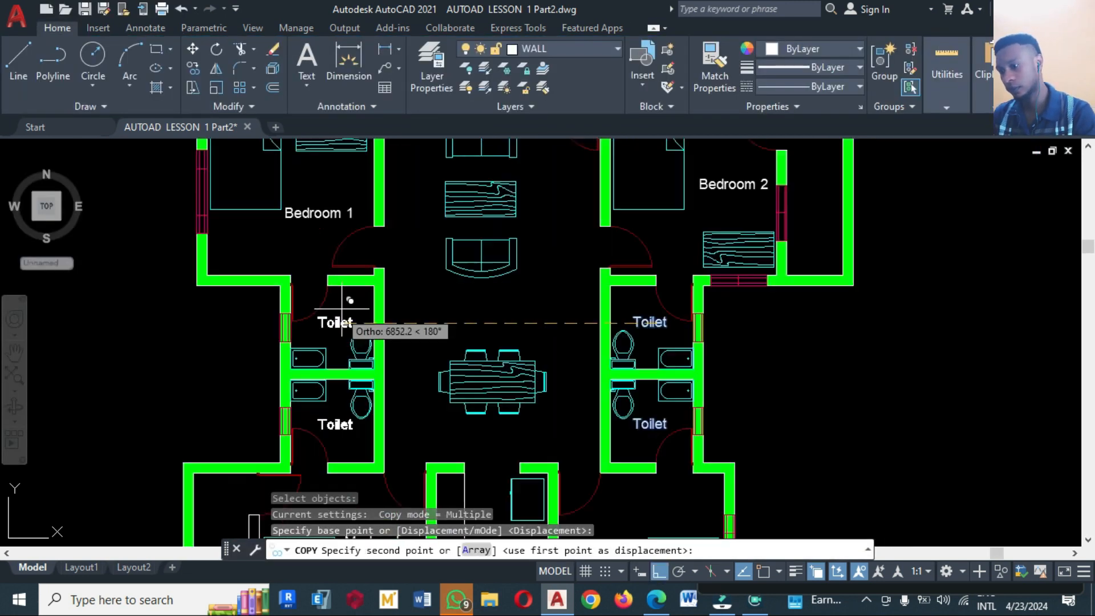
{"action": "left_click", "coordinate": [342, 310]}
Step: Copy the lower left-hand "Toilet" label horizontally to the space below the dining table
{"action": "type", "text": "co"}
{"action": "key", "text": "Return"}
{"action": "left_click", "coordinate": [439, 389]}
{"action": "key", "text": "Return"}
{"action": "left_click", "coordinate": [763, 409]}
{"action": "left_click", "coordinate": [861, 410]}
{"action": "key", "text": "Return"}
Step: Change the copied label below the dining table to "Dinning"
{"action": "type", "text": "ed"}
{"action": "left_click", "coordinate": [527, 392]}
{"action": "type", "text": "Dinning"}
{"action": "key", "text": "Delete"}
{"action": "key", "text": "Delete"}
{"action": "key", "text": "Delete"}
{"action": "key", "text": "Delete"}
{"action": "key", "text": "Delete"}
{"action": "key", "text": "Delete"}
{"action": "left_click", "coordinate": [782, 428]}
Step: Copy the "Dinning" label up to the space between sofa and dining table, and down into the kitchen
{"action": "type", "text": "co"}
{"action": "left_click", "coordinate": [533, 390]}
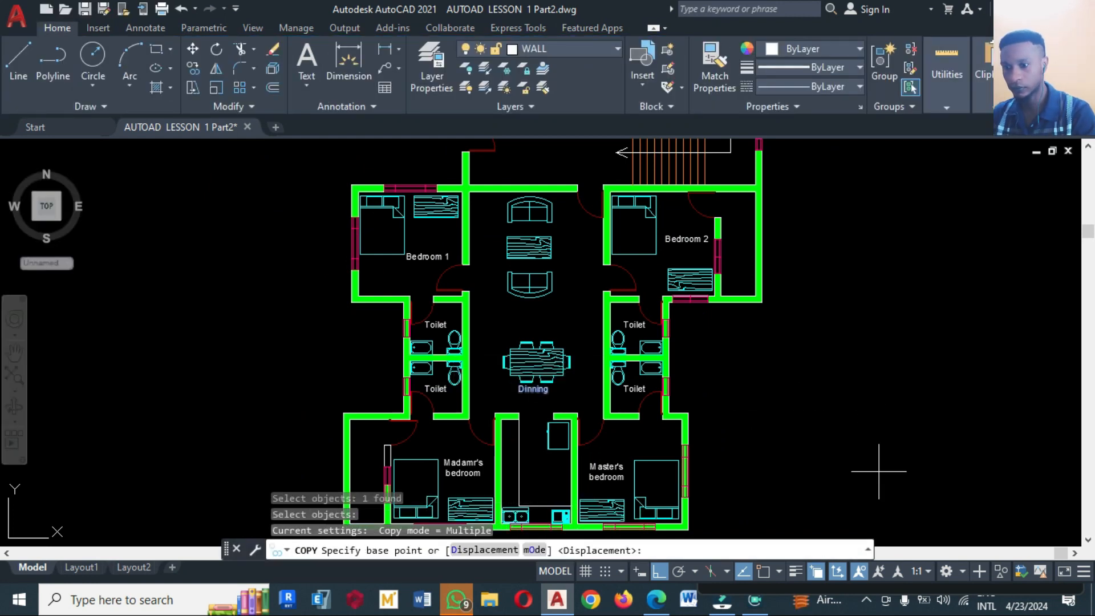
{"action": "left_click", "coordinate": [887, 492]}
{"action": "left_click", "coordinate": [882, 416]}
{"action": "scroll", "coordinate": [877, 330], "scroll_direction": "down", "scroll_amount": 2}
{"action": "left_click", "coordinate": [878, 489]}
{"action": "key", "text": "Return"}
Step: Change the copied label in the kitchen to "Kitchen"
{"action": "scroll", "coordinate": [685, 450], "scroll_direction": "up", "scroll_amount": 4}
{"action": "type", "text": "ed"}
{"action": "key", "text": "Return"}
{"action": "left_click", "coordinate": [627, 387]}
{"action": "type", "text": "Kitchen"}
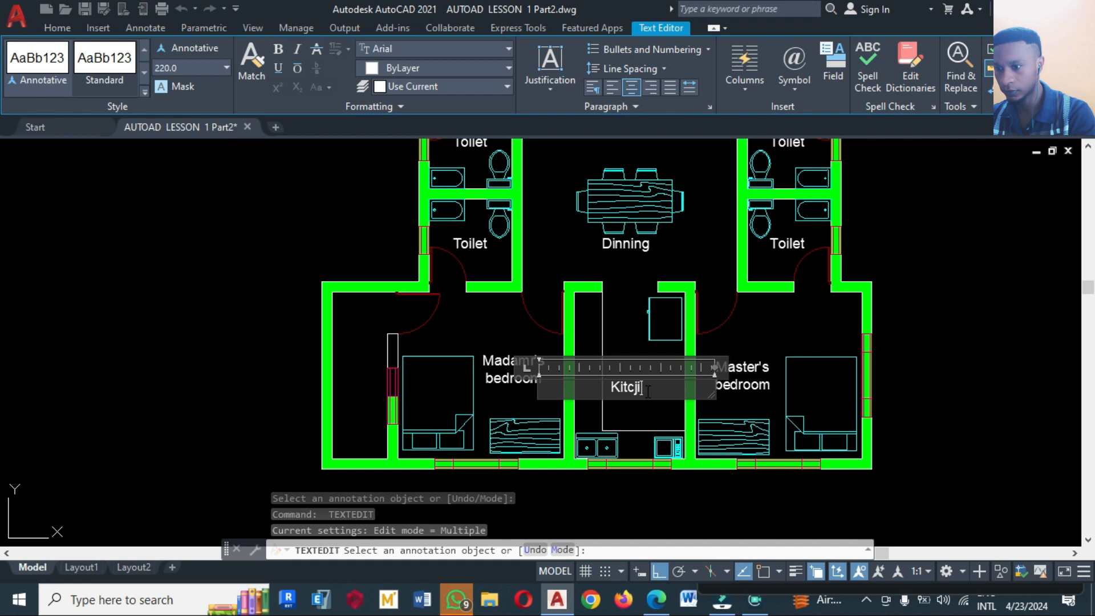
{"action": "left_click", "coordinate": [764, 359]}
Step: Move the "Kitchen" label slightly to the right and down within the kitchen
{"action": "type", "text": "m"}
{"action": "left_click", "coordinate": [627, 387]}
{"action": "left_click", "coordinate": [963, 335]}
{"action": "left_click", "coordinate": [973, 342]}
Step: Rotate the extra "Dinning" label above the dining table so that it reads vertically
{"action": "scroll", "coordinate": [609, 448], "scroll_direction": "down", "scroll_amount": 2}
{"action": "type", "text": "rp"}
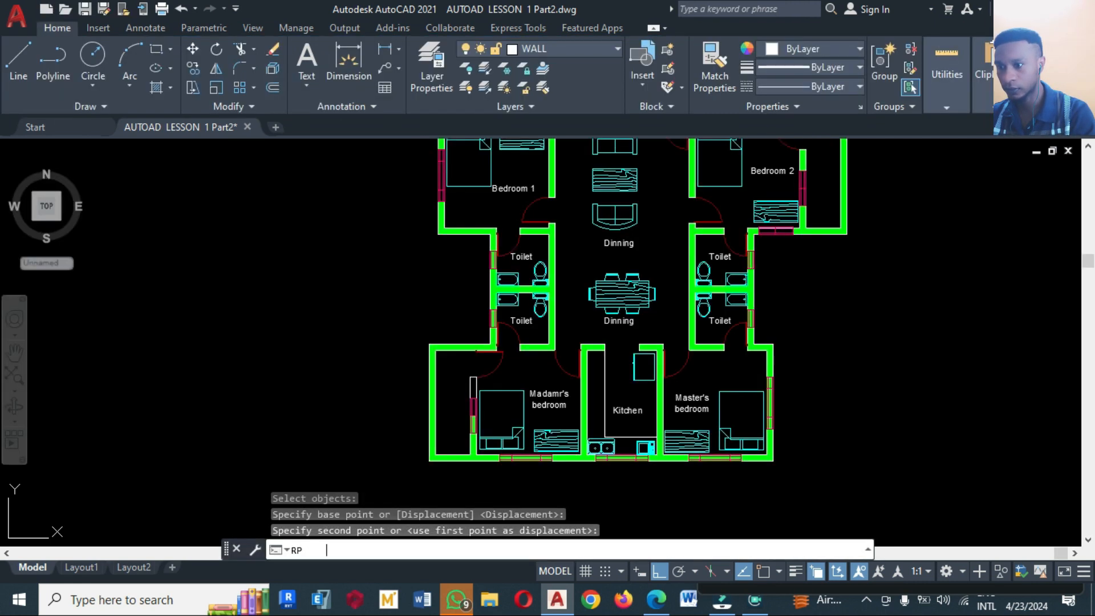
{"action": "key", "text": "Return"}
{"action": "type", "text": "ro"}
{"action": "key", "text": "Return"}
{"action": "left_click", "coordinate": [628, 246]}
{"action": "left_click", "coordinate": [657, 224]}
Step: Move the vertical label into the lounge, between the coffee table and Bedroom 1's wall
{"action": "type", "text": "m"}
{"action": "left_click", "coordinate": [641, 271]}
{"action": "left_click", "coordinate": [645, 169]}
{"action": "left_click", "coordinate": [583, 172]}
Step: Change the vertical label beside the coffee table to "Lounge"
{"action": "type", "text": "ed"}
{"action": "key", "text": "Return"}
{"action": "left_click", "coordinate": [580, 178]}
{"action": "type", "text": "Lounge"}
{"action": "left_click", "coordinate": [577, 183]}
Step: Copy the "Lounge" label into the lower-left veranda with ortho off and change the copy to "Veranda"
{"action": "type", "text": "co"}
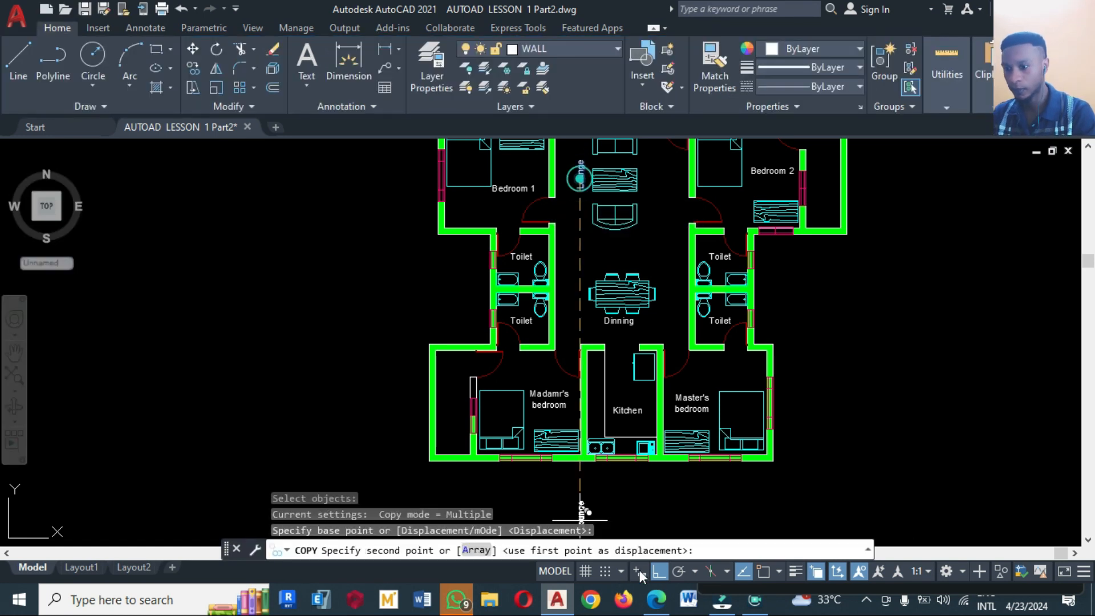
{"action": "left_click", "coordinate": [659, 571]}
{"action": "left_click", "coordinate": [451, 411]}
{"action": "left_click", "coordinate": [453, 413]}
{"action": "type", "text": "Veranda"}
{"action": "left_click", "coordinate": [394, 404]}
Step: Copy the "Veranda" label into the veranda beside Bedroom 2 and into the staircase area
{"action": "type", "text": "co"}
{"action": "key", "text": "Return"}
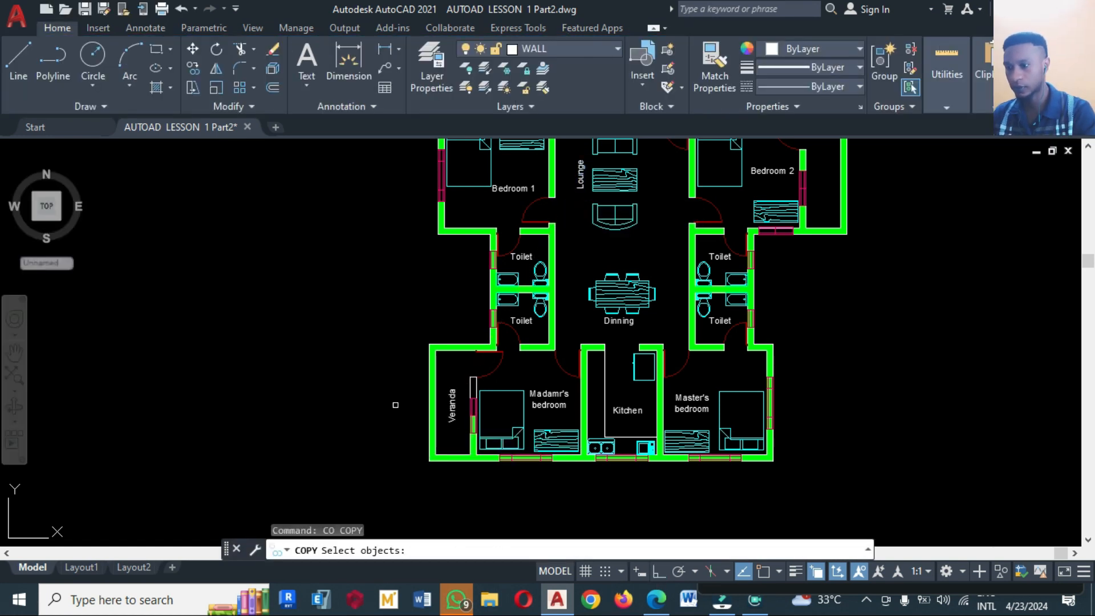
{"action": "left_click", "coordinate": [402, 385]}
{"action": "left_click", "coordinate": [463, 431]}
{"action": "key", "text": "Return"}
{"action": "left_click", "coordinate": [452, 419]}
{"action": "scroll", "coordinate": [400, 431], "scroll_direction": "down", "scroll_amount": 2}
{"action": "left_click", "coordinate": [666, 279]}
{"action": "scroll", "coordinate": [658, 204], "scroll_direction": "up", "scroll_amount": 4}
{"action": "left_click", "coordinate": [630, 251]}
Step: Change the copied label in the staircase area to "Staircase"
{"action": "type", "text": "ed"}
{"action": "left_click", "coordinate": [631, 246]}
{"action": "type", "text": "Staircase"}
{"action": "left_click", "coordinate": [631, 245]}
Step: Copy the "Staircase" label into the open space beside the double entrance door
{"action": "scroll", "coordinate": [796, 313], "scroll_direction": "down", "scroll_amount": 4}
{"action": "type", "text": "co"}
{"action": "scroll", "coordinate": [645, 316], "scroll_direction": "up", "scroll_amount": 2}
{"action": "scroll", "coordinate": [634, 301], "scroll_direction": "down", "scroll_amount": 4}
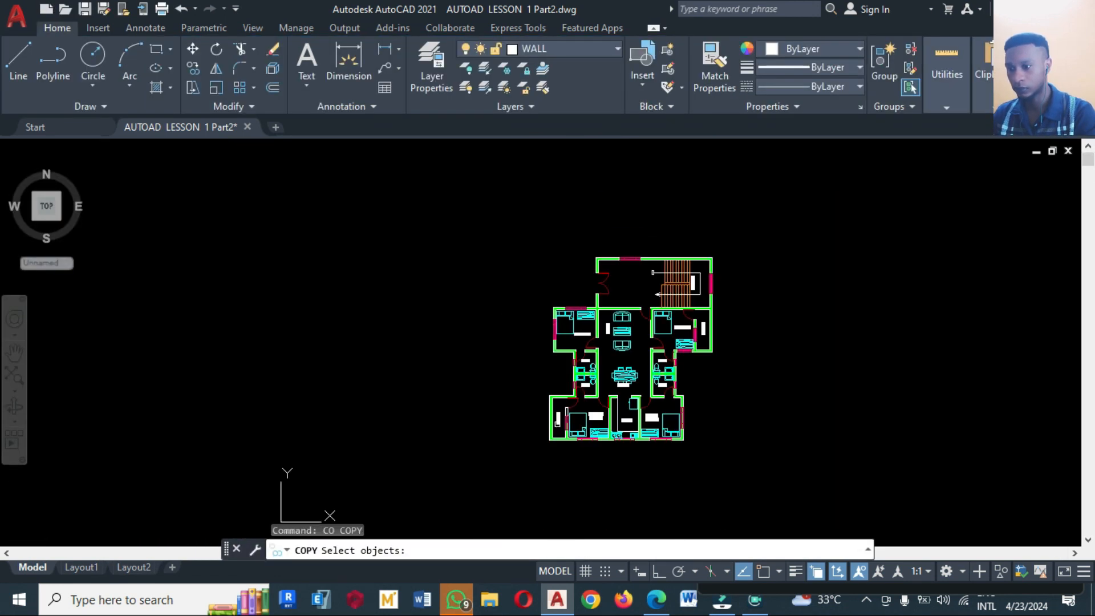
{"action": "left_click", "coordinate": [693, 285]}
{"action": "left_click", "coordinate": [625, 290]}
{"action": "key", "text": "Return"}
{"action": "scroll", "coordinate": [625, 290], "scroll_direction": "up", "scroll_amount": 3}
Step: Change the copied label beside the double entrance door to "Porch"
{"action": "type", "text": "ed"}
{"action": "key", "text": "Return"}
{"action": "left_click", "coordinate": [622, 290]}
{"action": "type", "text": "Porch"}
{"action": "left_click", "coordinate": [622, 287]}
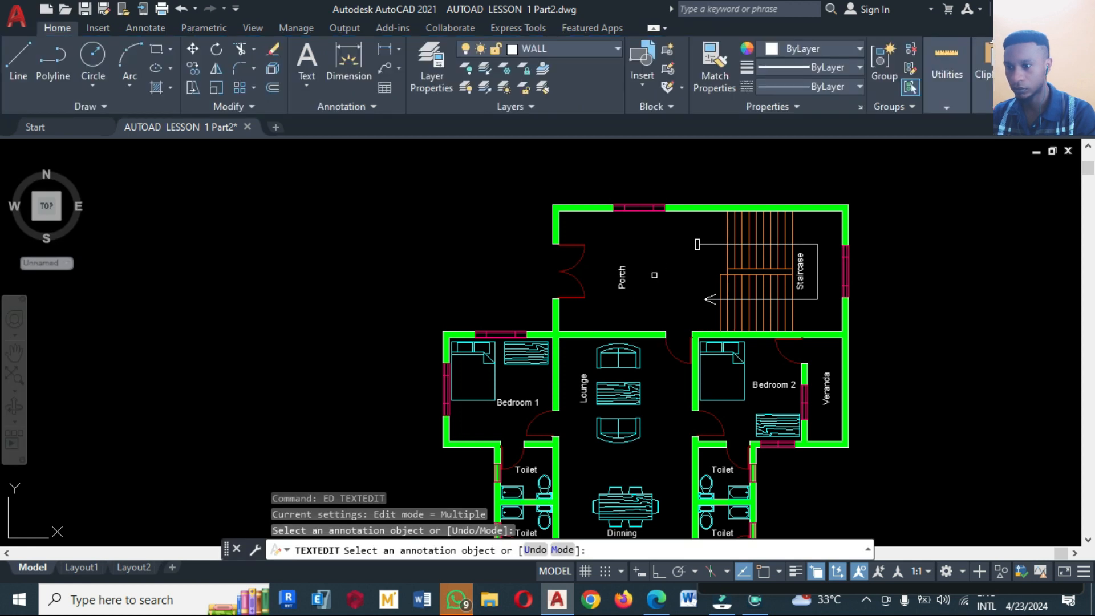
Step: Erase the green wall hatch that covers the toilet windows
{"action": "scroll", "coordinate": [549, 270], "scroll_direction": "down", "scroll_amount": 2}
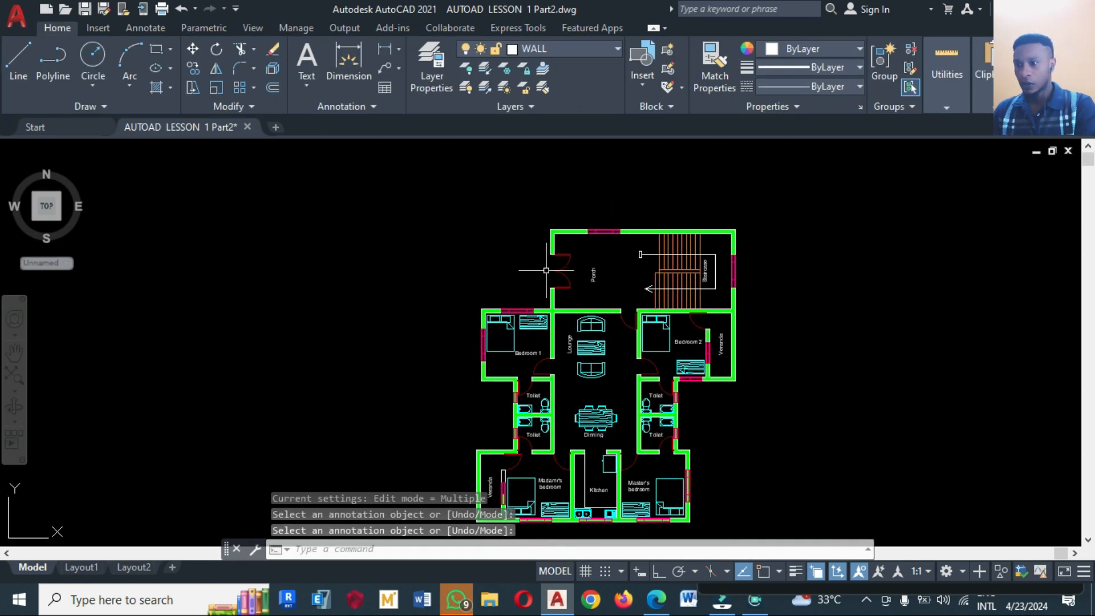
{"action": "scroll", "coordinate": [523, 433], "scroll_direction": "up", "scroll_amount": 5}
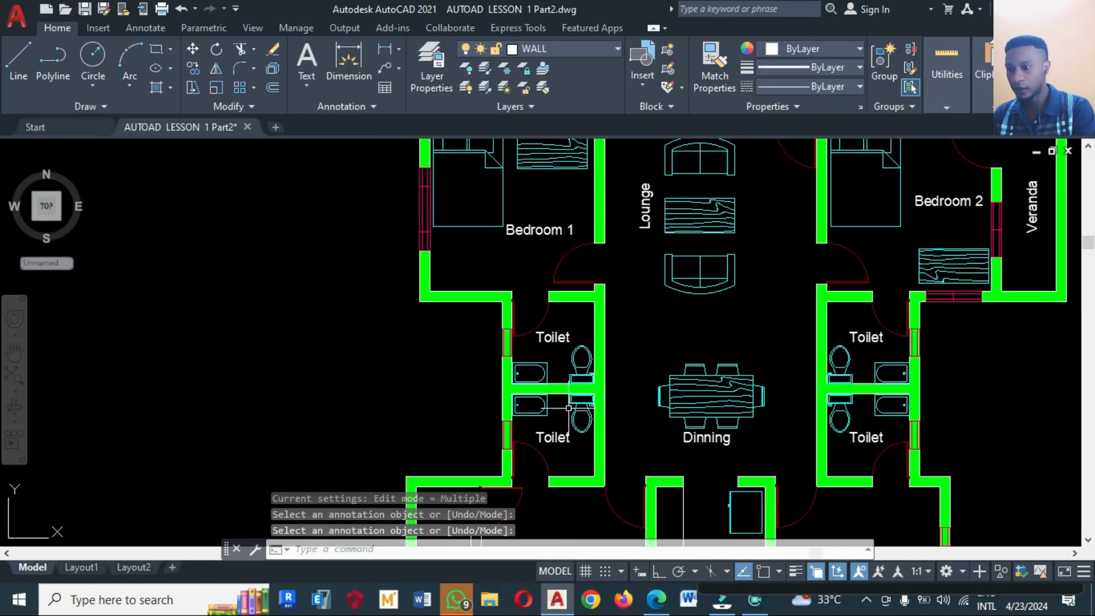
{"action": "scroll", "coordinate": [498, 360], "scroll_direction": "up", "scroll_amount": 5}
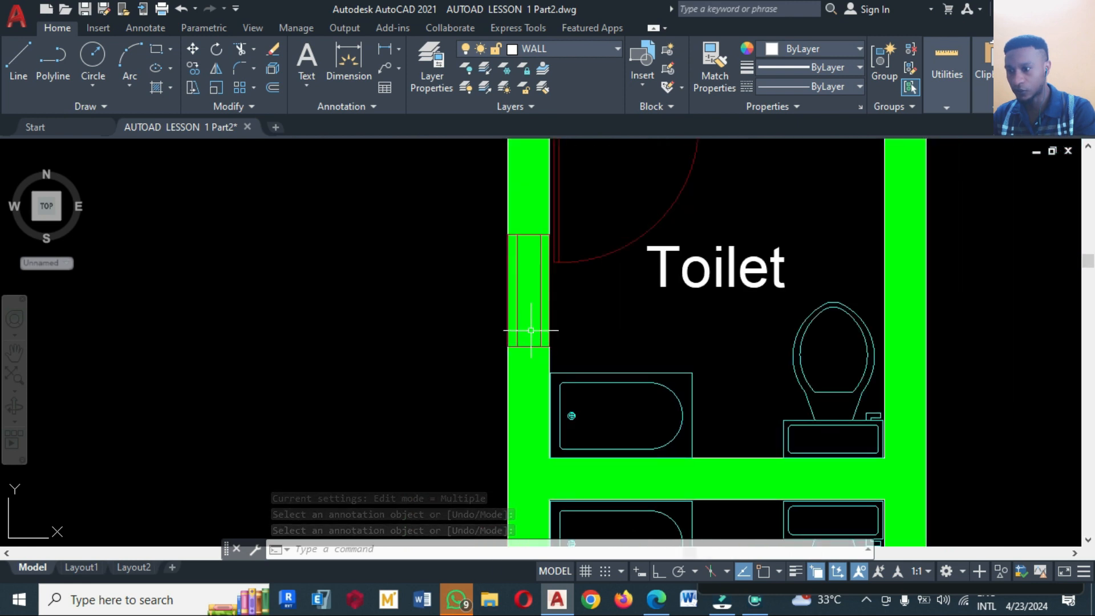
{"action": "scroll", "coordinate": [531, 330], "scroll_direction": "up", "scroll_amount": 4}
{"action": "scroll", "coordinate": [560, 376], "scroll_direction": "down", "scroll_amount": 8}
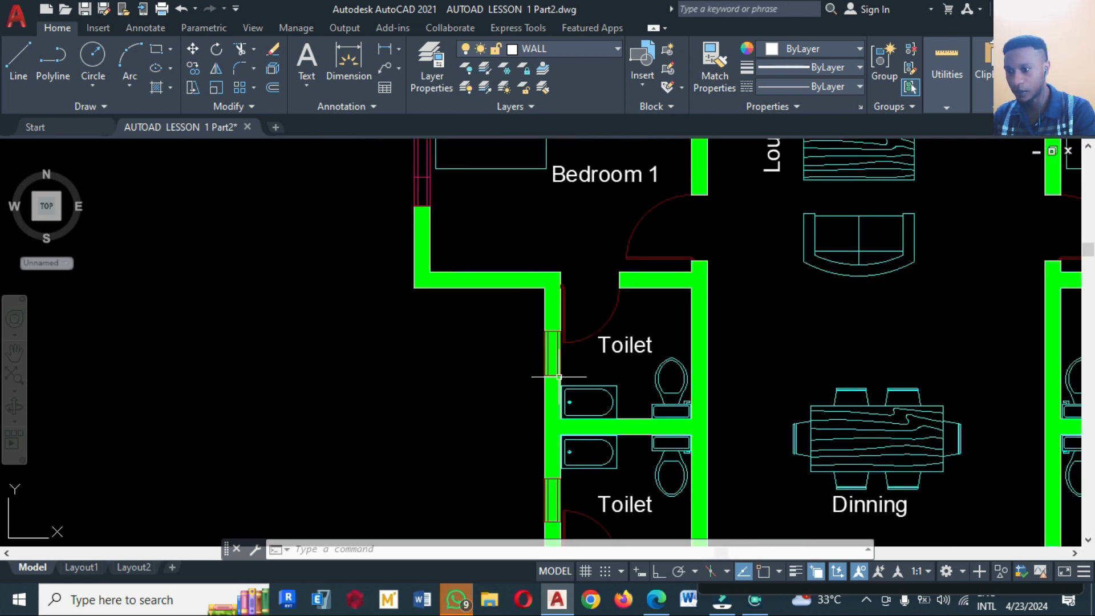
{"action": "scroll", "coordinate": [574, 360], "scroll_direction": "up", "scroll_amount": 2}
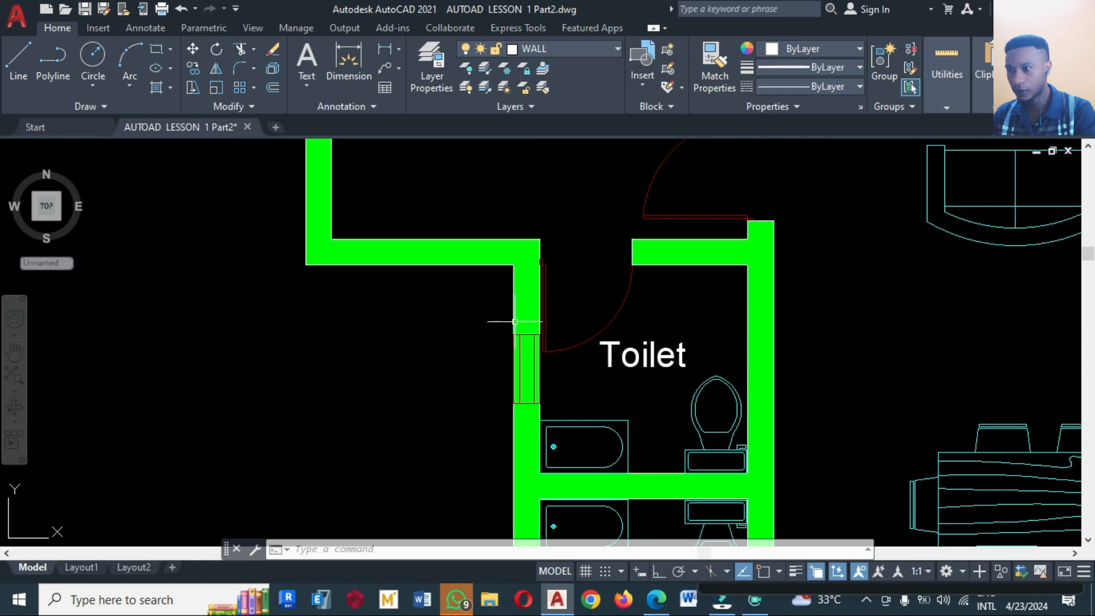
{"action": "left_click", "coordinate": [16, 57]}
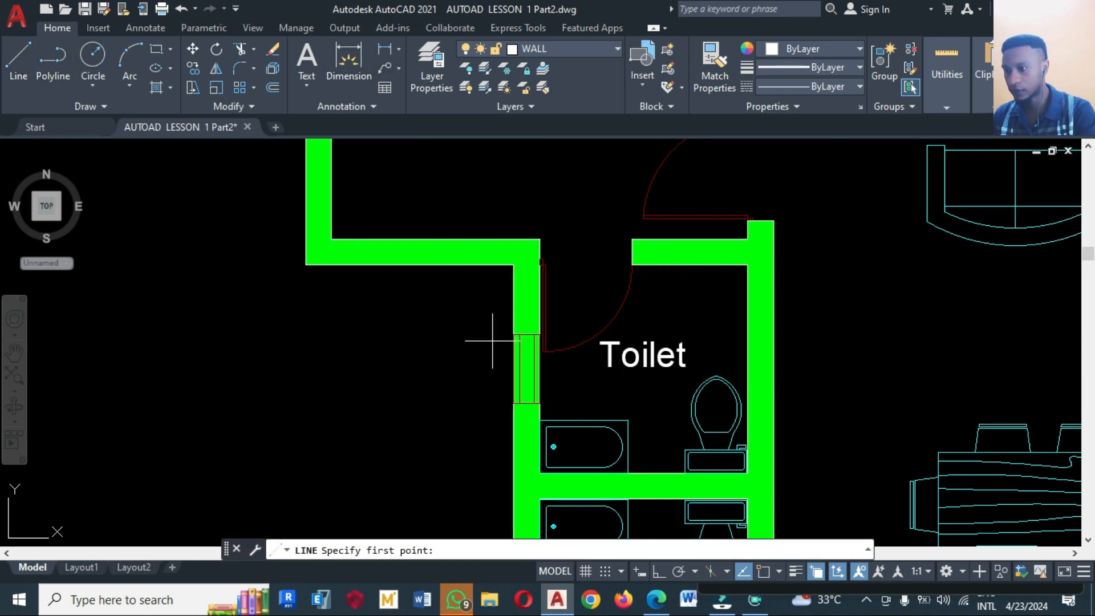
{"action": "key", "text": "Escape"}
{"action": "type", "text": "E"}
{"action": "key", "text": "Return"}
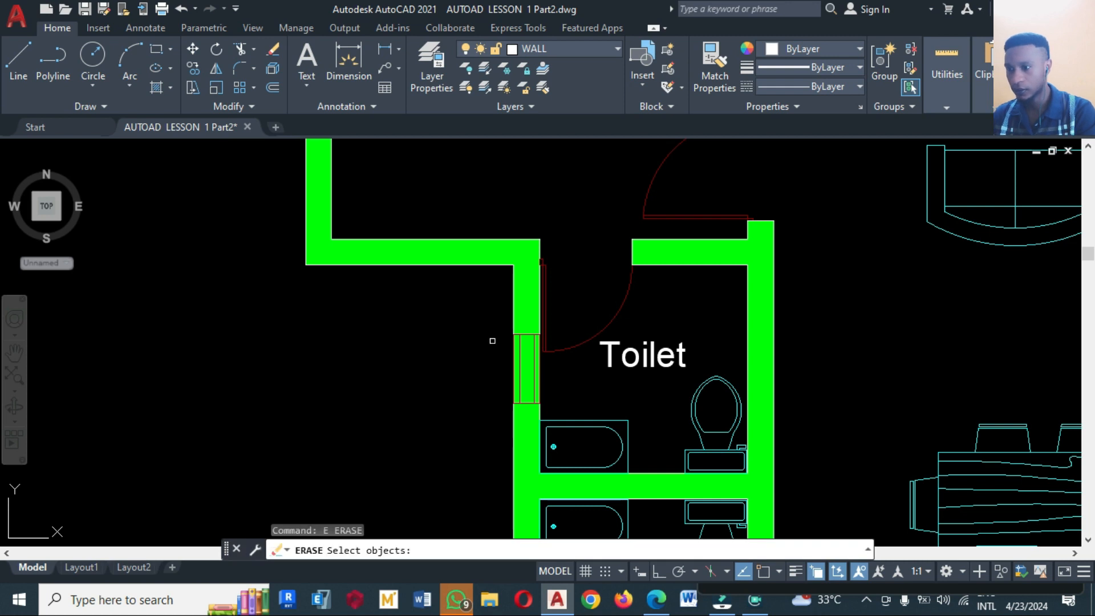
{"action": "left_click", "coordinate": [521, 317]}
{"action": "scroll", "coordinate": [532, 354], "scroll_direction": "down", "scroll_amount": 4}
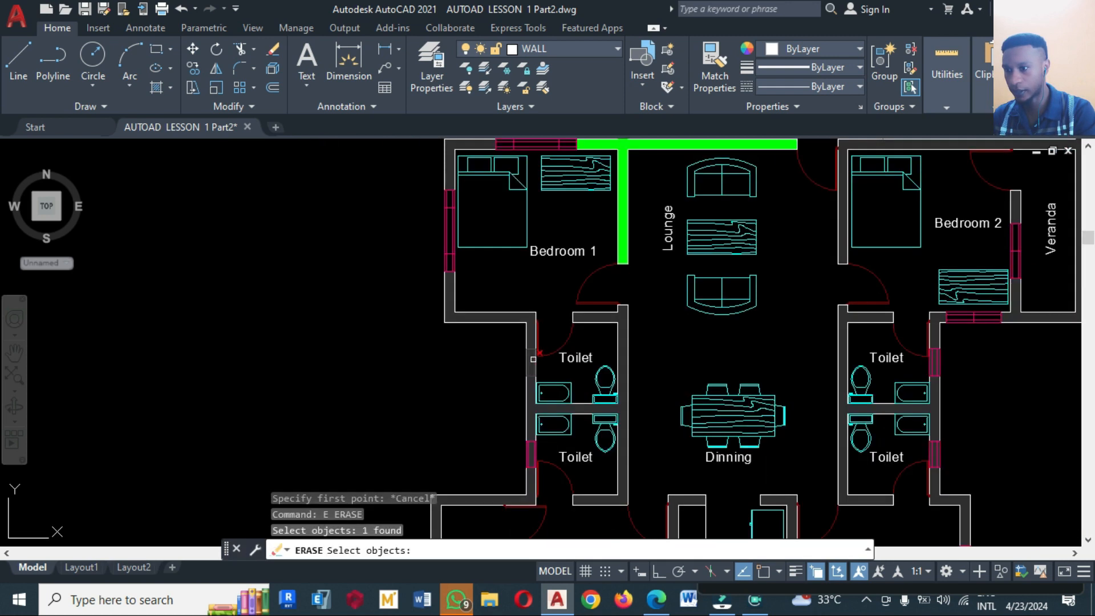
{"action": "scroll", "coordinate": [533, 359], "scroll_direction": "down", "scroll_amount": 4}
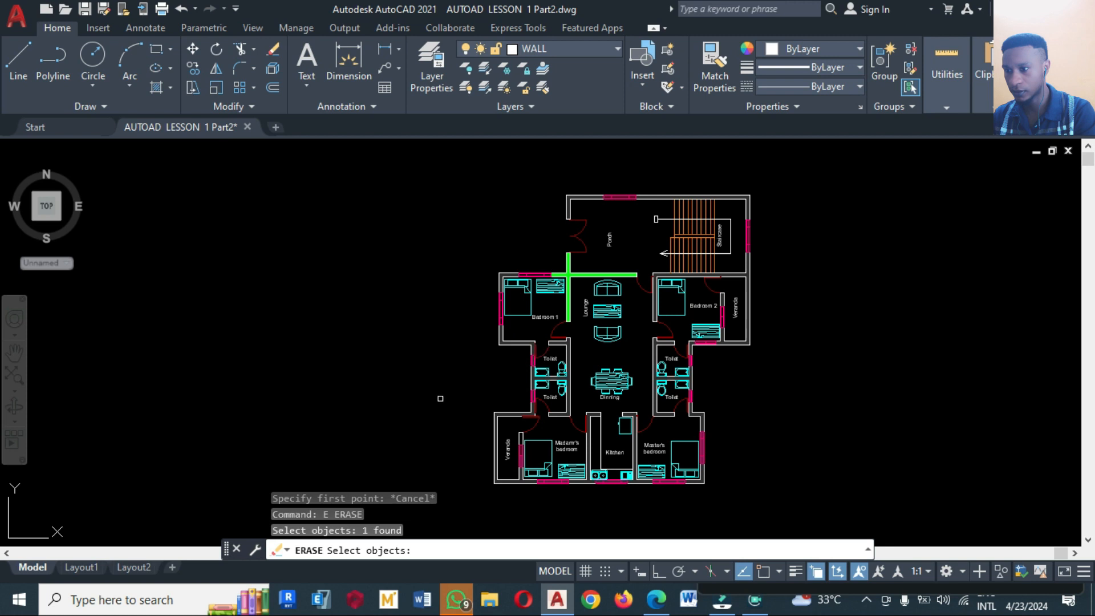
{"action": "key", "text": "Return"}
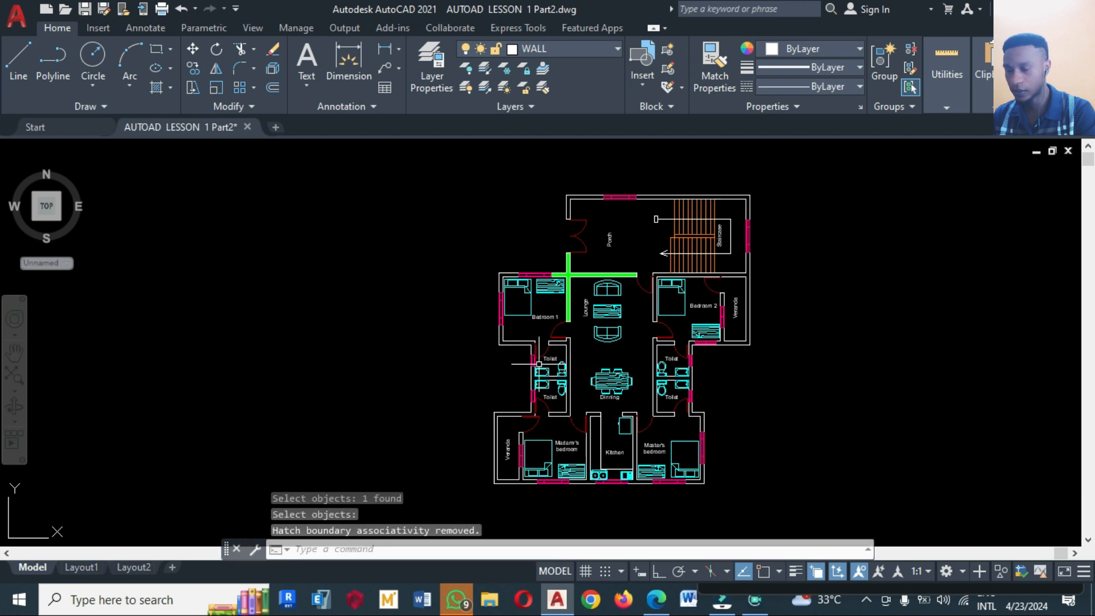
Step: Turn object snap on and draw a line across the wall at the upper end of the upper-left toilet's window
{"action": "scroll", "coordinate": [539, 364], "scroll_direction": "up", "scroll_amount": 6}
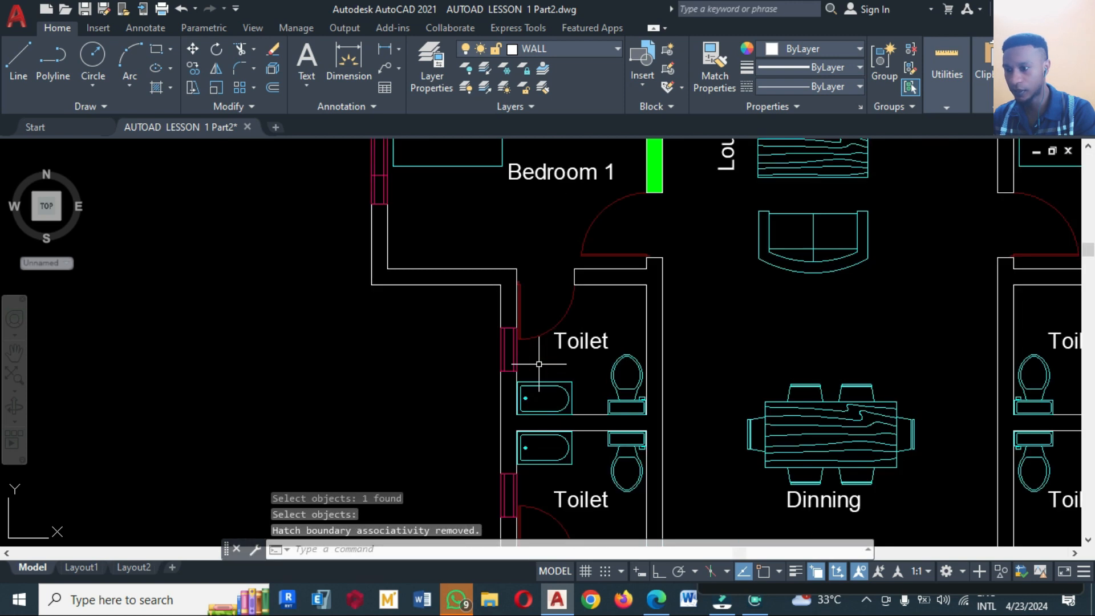
{"action": "left_click", "coordinate": [17, 57]}
{"action": "left_click", "coordinate": [763, 571]}
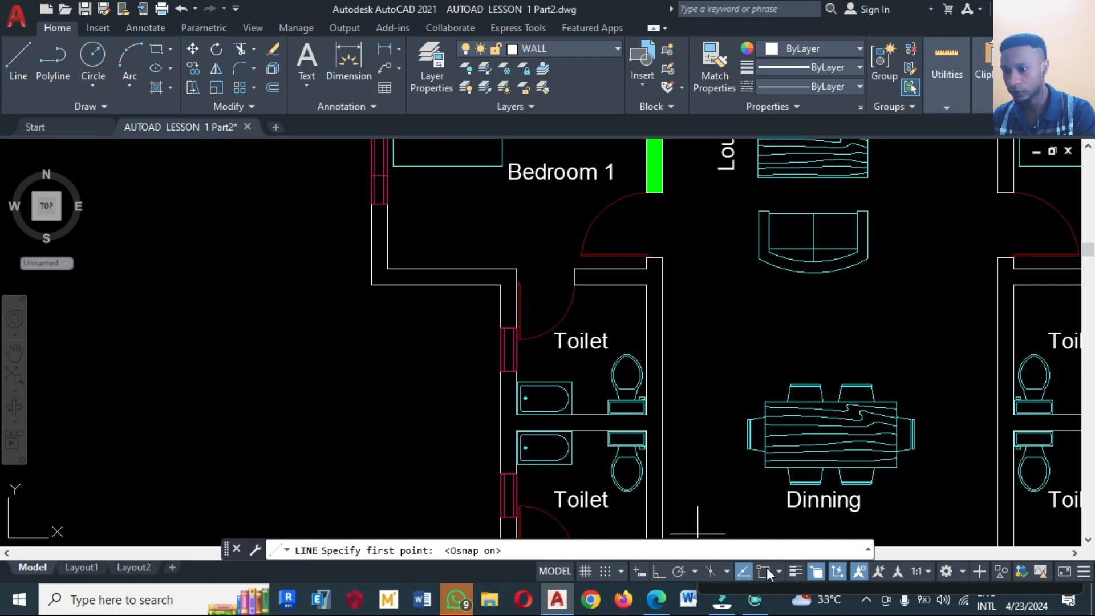
{"action": "left_click", "coordinate": [501, 329]}
{"action": "left_click", "coordinate": [516, 328]}
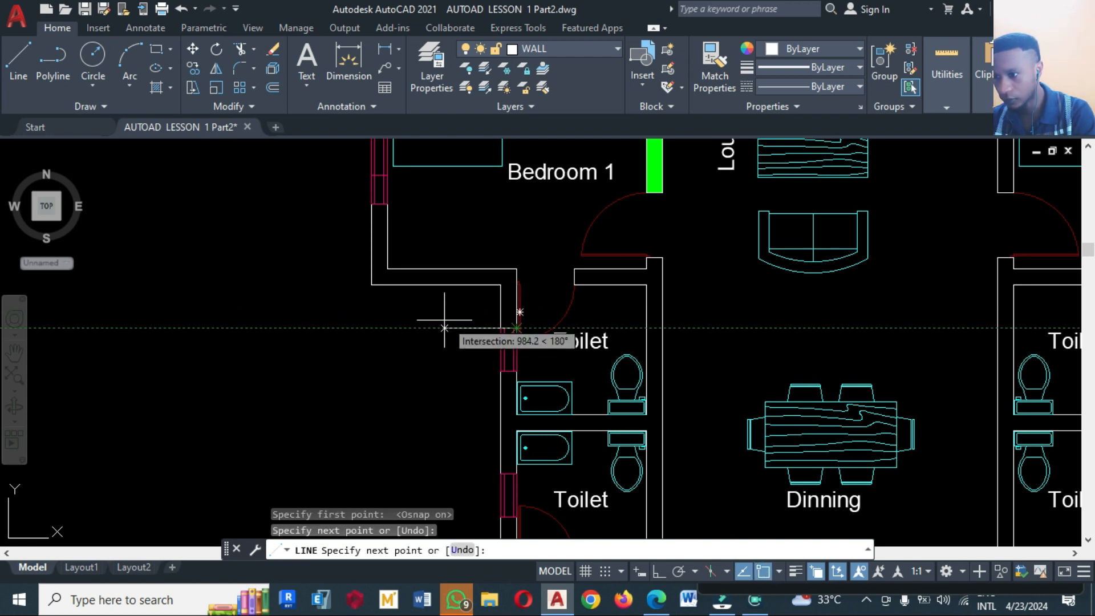
{"action": "key", "text": "Return"}
Step: Draw a line from the outer to the inner wall corner to close the wall above the upper-left toilet's window
{"action": "scroll", "coordinate": [506, 328], "scroll_direction": "up", "scroll_amount": 6}
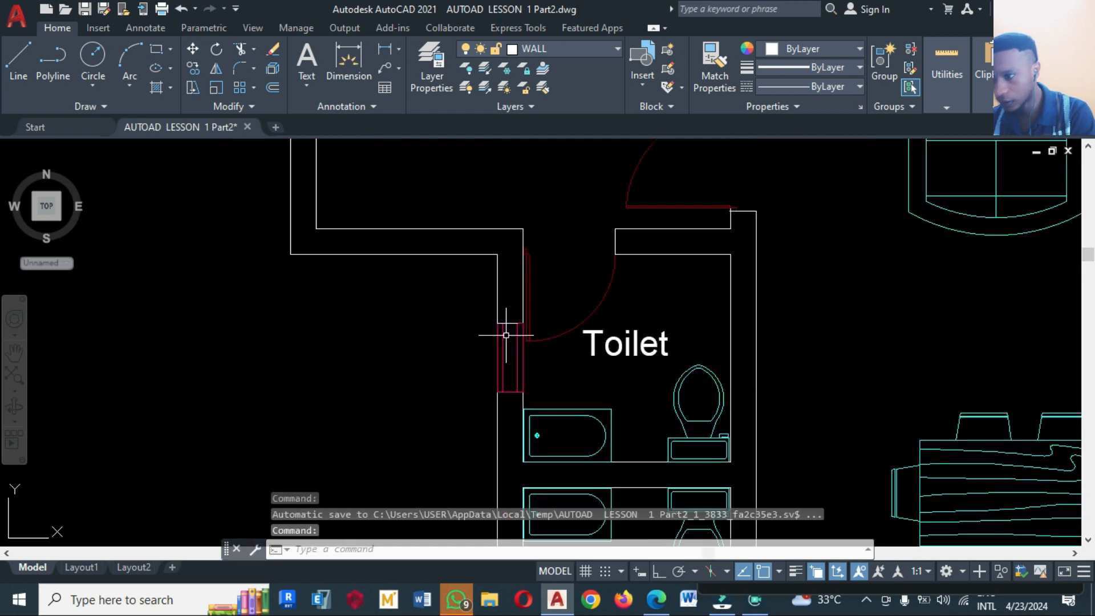
{"action": "type", "text": "l"}
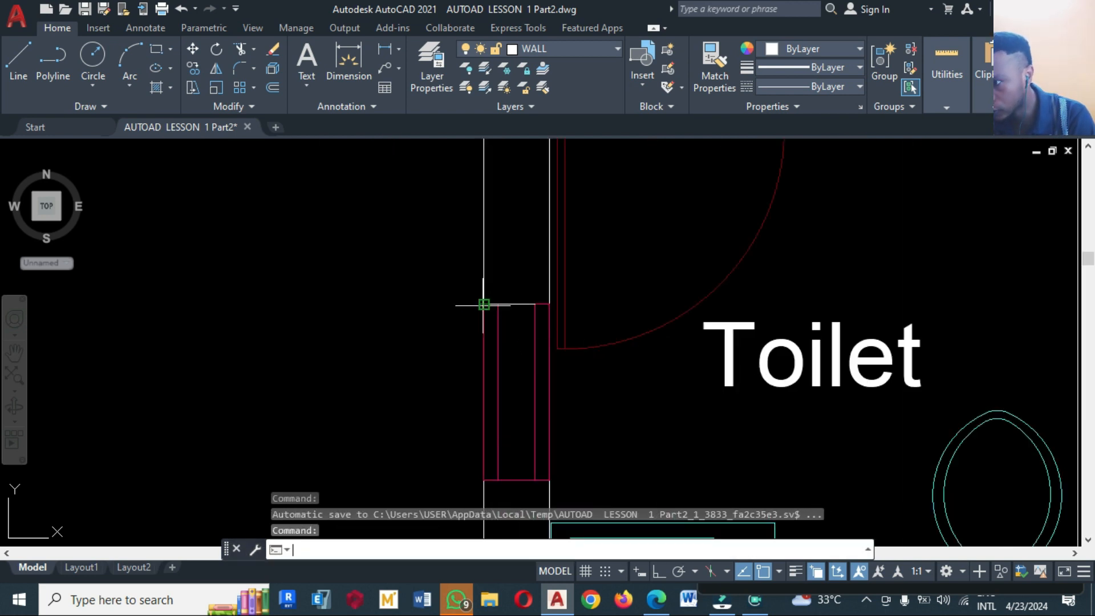
{"action": "key", "text": "Return"}
{"action": "left_click", "coordinate": [484, 304]}
{"action": "left_click", "coordinate": [549, 304]}
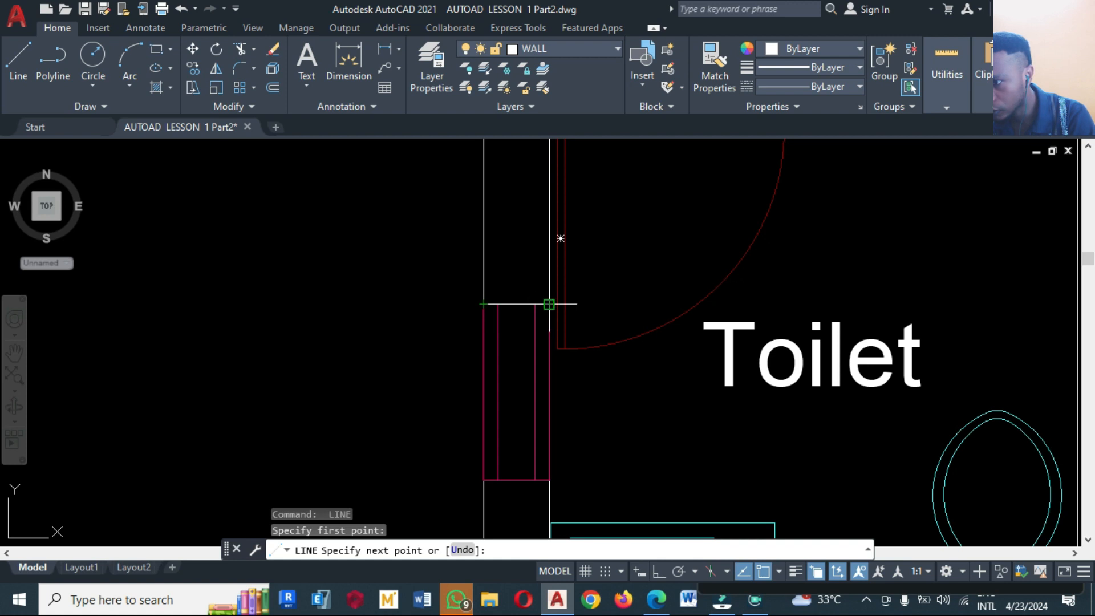
{"action": "key", "text": "Return"}
Step: Draw a line across the full wall thickness at the lower end of the upper-left toilet's window
{"action": "type", "text": "l"}
{"action": "key", "text": "Return"}
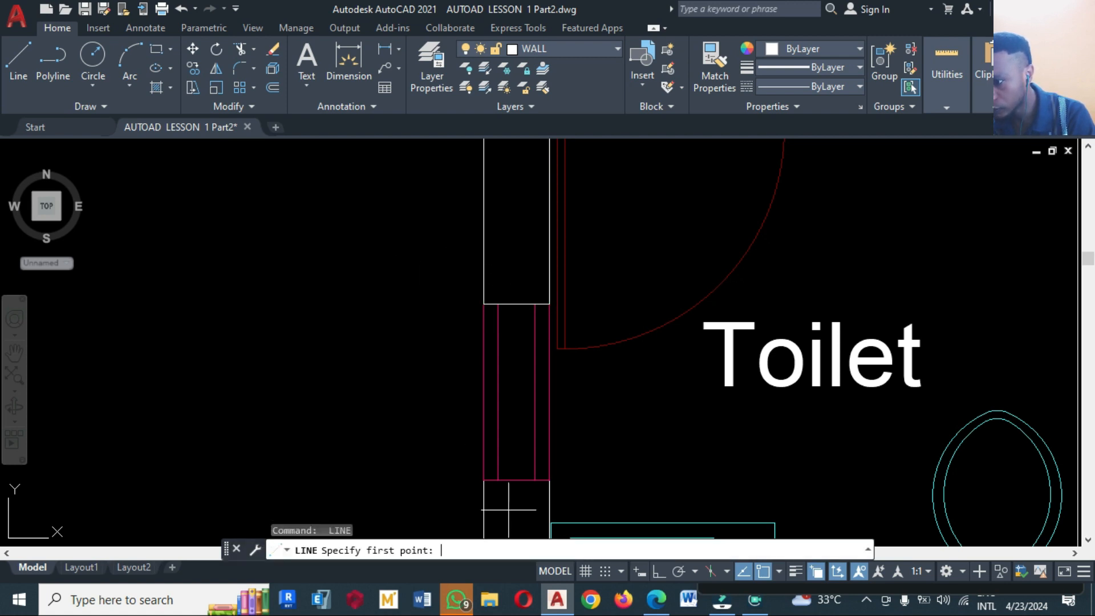
{"action": "left_click", "coordinate": [484, 481]}
{"action": "left_click", "coordinate": [549, 480]}
{"action": "key", "text": "Return"}
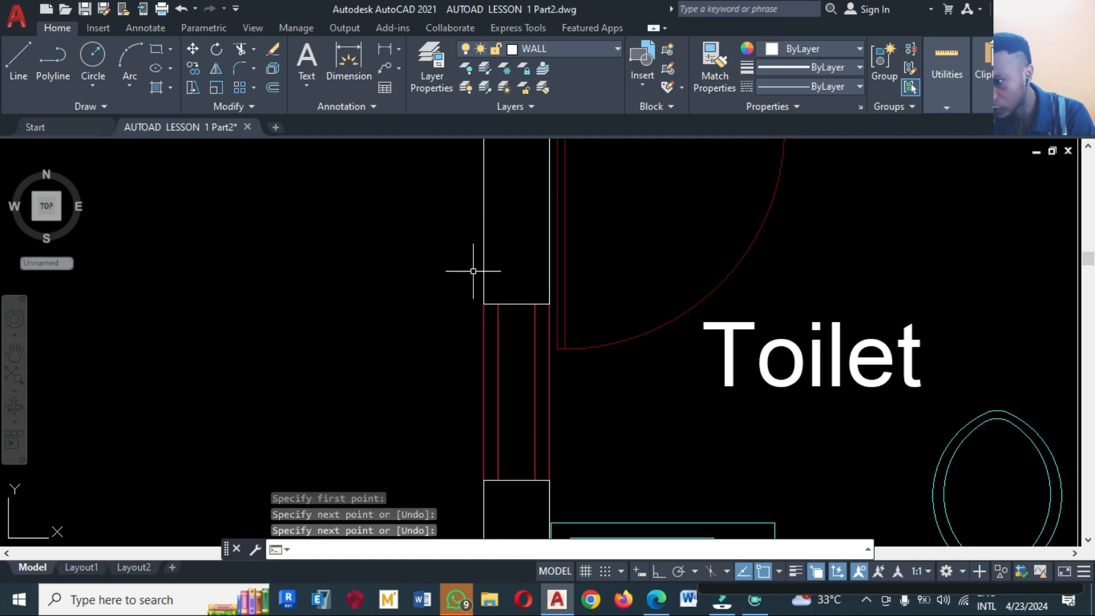
Step: Draw the remaining closing lines across the wall ends at the toilet windows
{"action": "scroll", "coordinate": [414, 223], "scroll_direction": "down", "scroll_amount": 4}
{"action": "key", "text": "Return"}
{"action": "left_click", "coordinate": [444, 493]}
{"action": "left_click", "coordinate": [470, 494]}
{"action": "key", "text": "Return"}
{"action": "scroll", "coordinate": [464, 405], "scroll_direction": "down", "scroll_amount": 3}
{"action": "scroll", "coordinate": [445, 330], "scroll_direction": "up", "scroll_amount": 5}
{"action": "key", "text": "Return"}
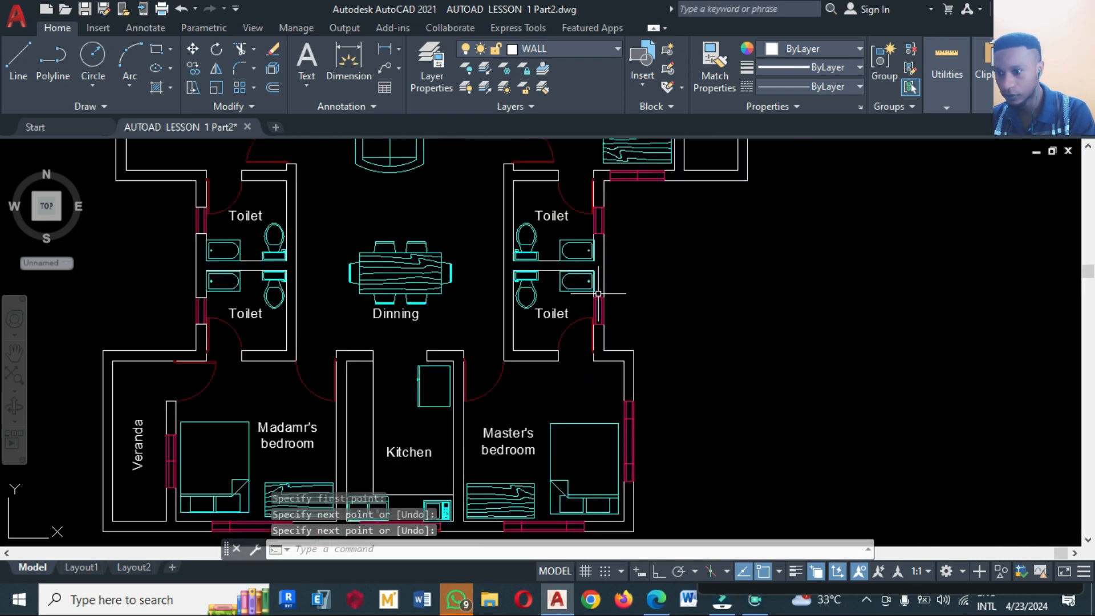
{"action": "scroll", "coordinate": [598, 294], "scroll_direction": "up", "scroll_amount": 2}
{"action": "key", "text": "Return"}
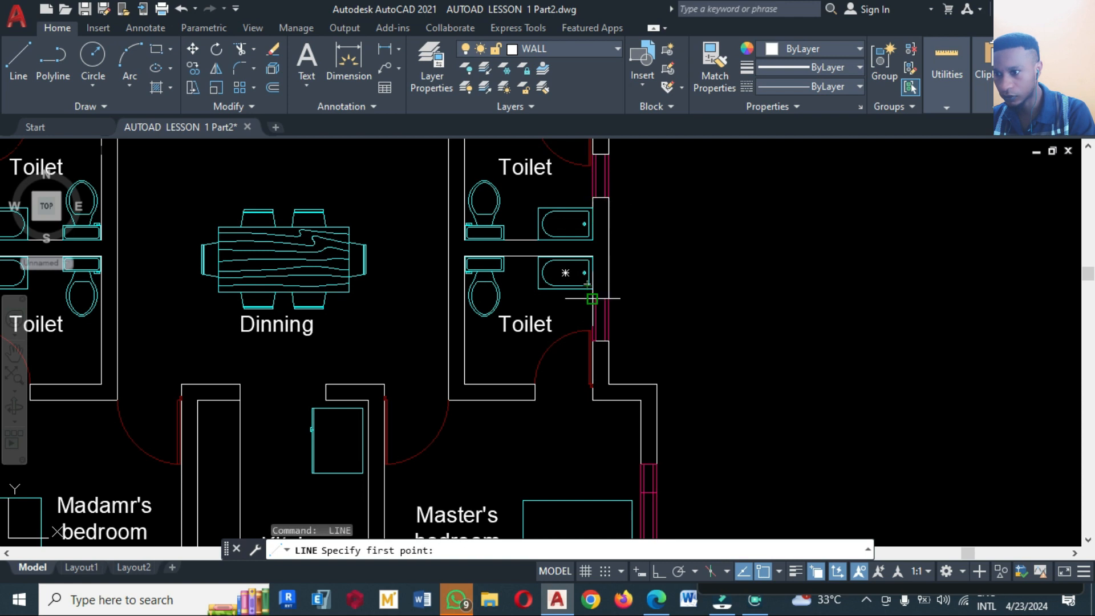
{"action": "key", "text": "Escape"}
Step: Fill the walls around the two right-hand toilets and along Bedroom 2 and its veranda with a solid green hatch
{"action": "type", "text": "h"}
{"action": "key", "text": "Return"}
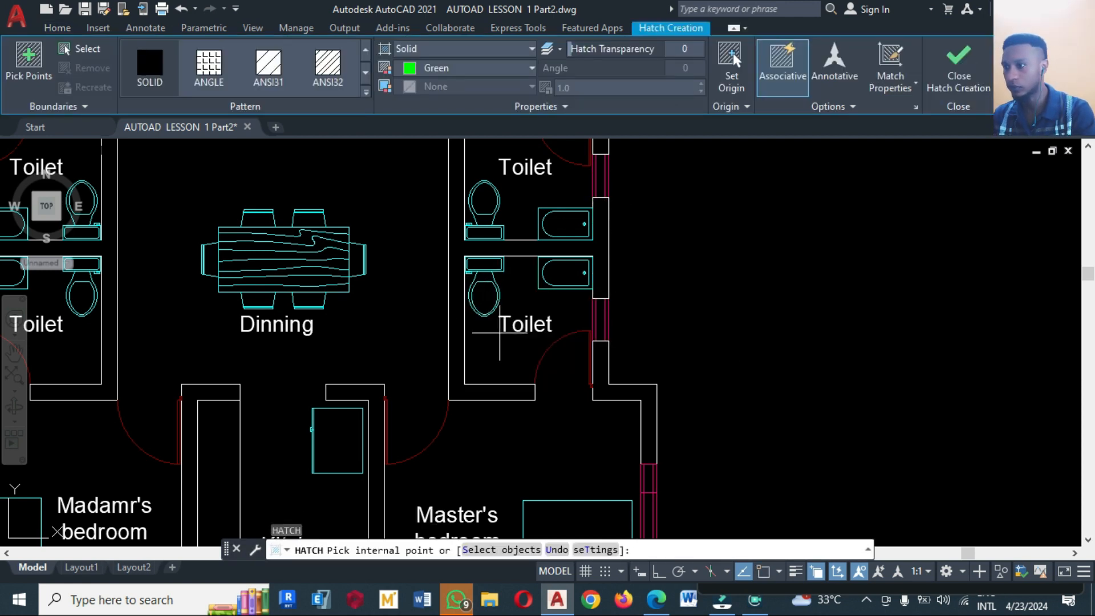
{"action": "left_click", "coordinate": [600, 366]}
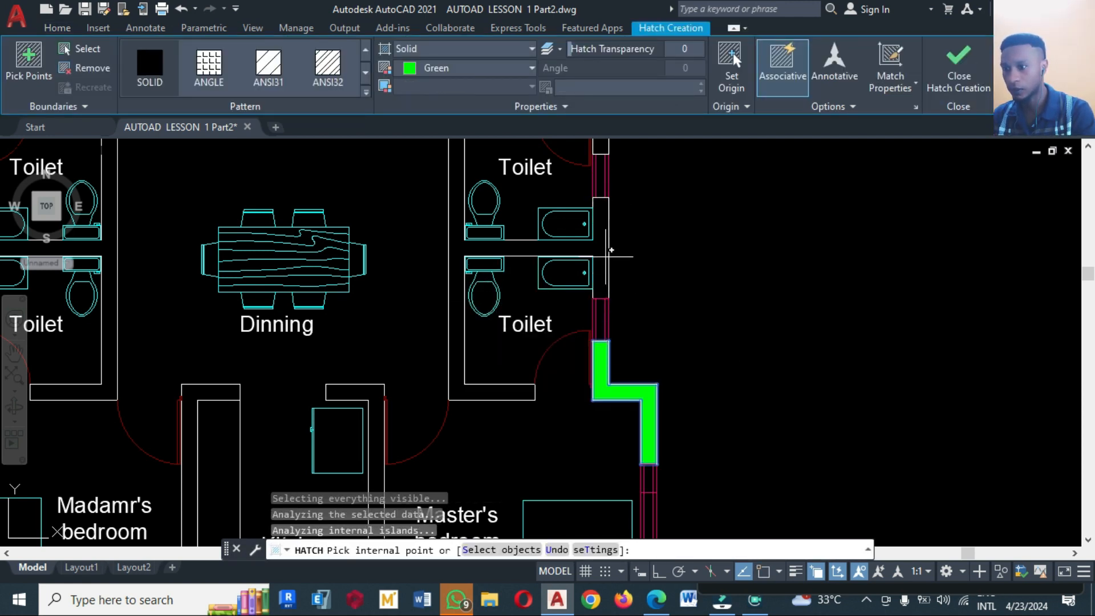
{"action": "left_click", "coordinate": [603, 255]}
{"action": "scroll", "coordinate": [808, 369], "scroll_direction": "down", "scroll_amount": 2}
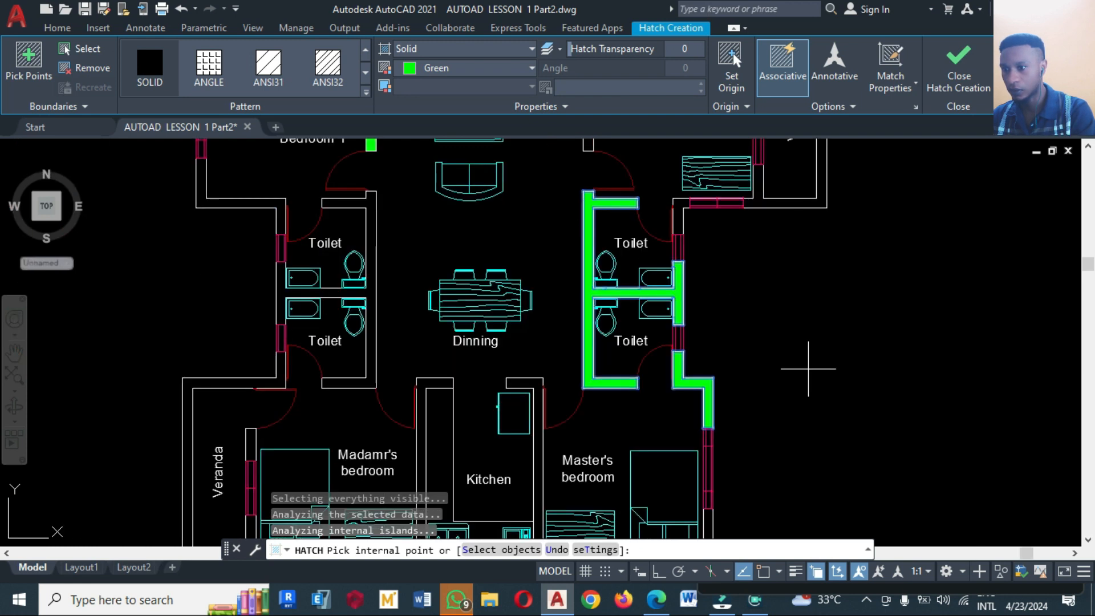
{"action": "left_click", "coordinate": [678, 216]}
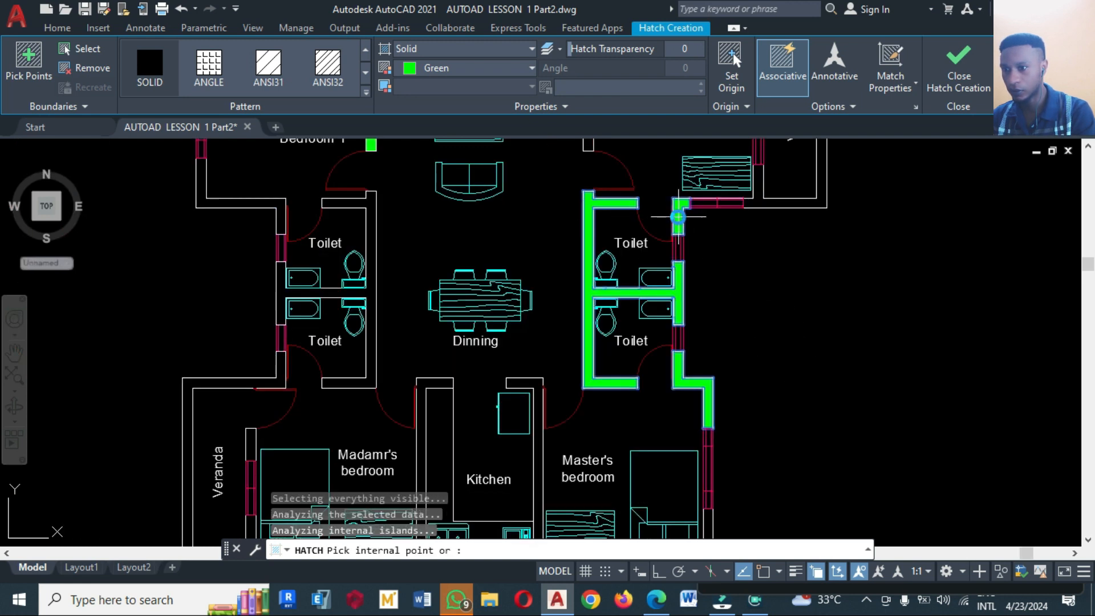
{"action": "left_click", "coordinate": [757, 195]}
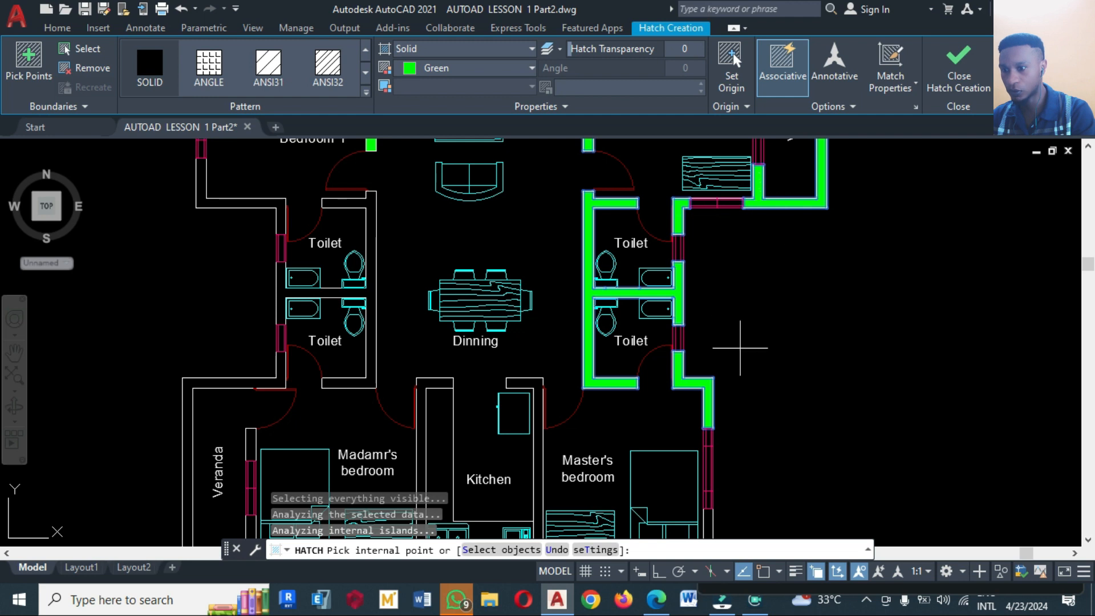
Step: Extend the solid green hatch to the left outer walls and the remaining unfilled walls of the plan
{"action": "scroll", "coordinate": [758, 298], "scroll_direction": "down", "scroll_amount": 4}
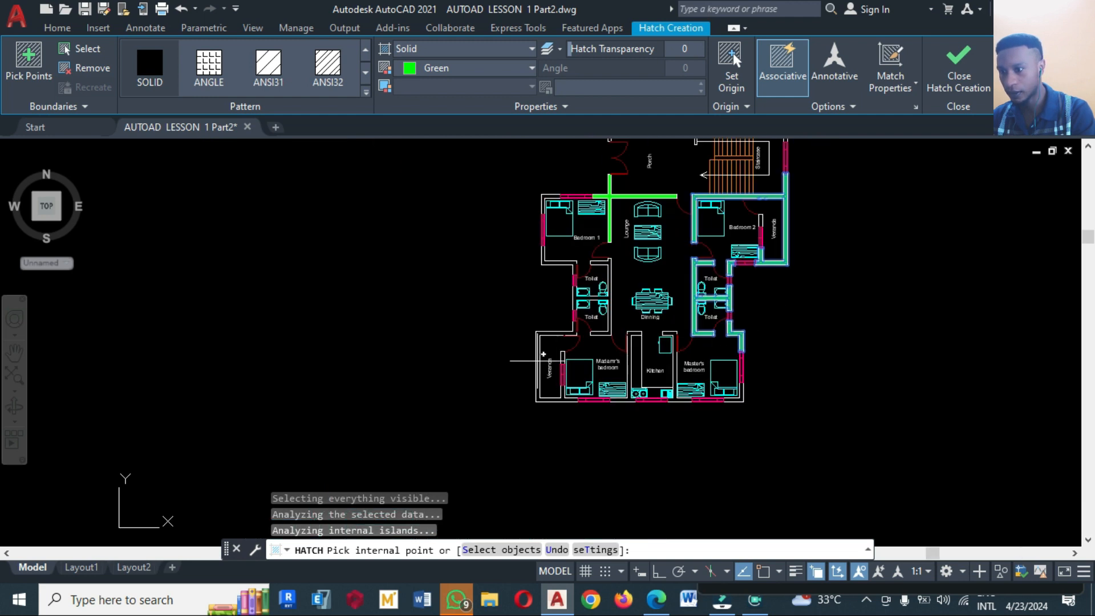
{"action": "left_click", "coordinate": [544, 354]}
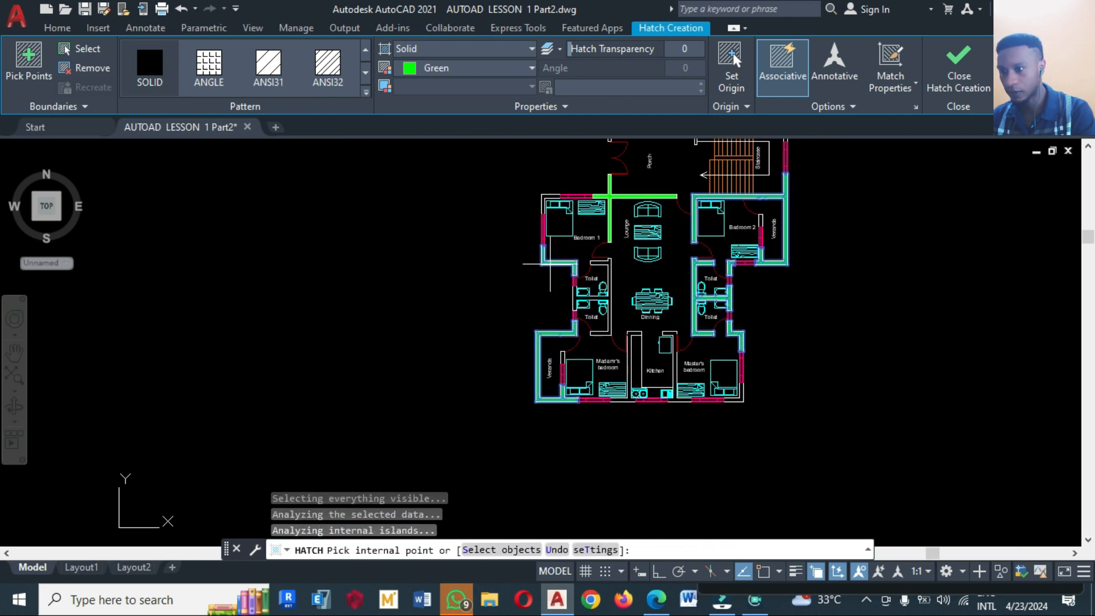
{"action": "scroll", "coordinate": [550, 264], "scroll_direction": "up", "scroll_amount": 4}
{"action": "scroll", "coordinate": [711, 464], "scroll_direction": "down", "scroll_amount": 4}
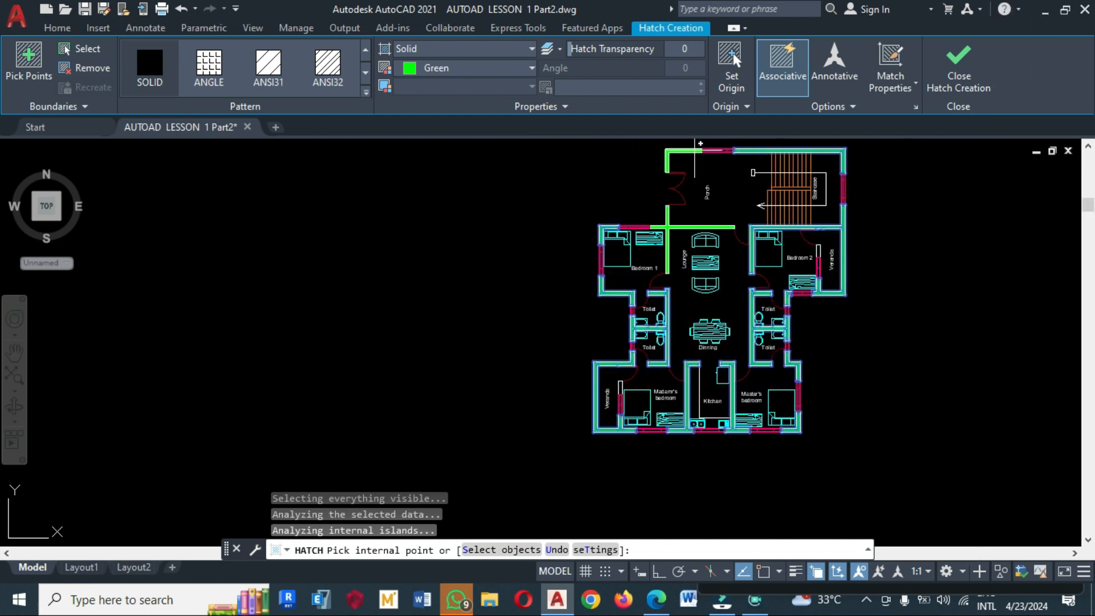
{"action": "key", "text": "Escape"}
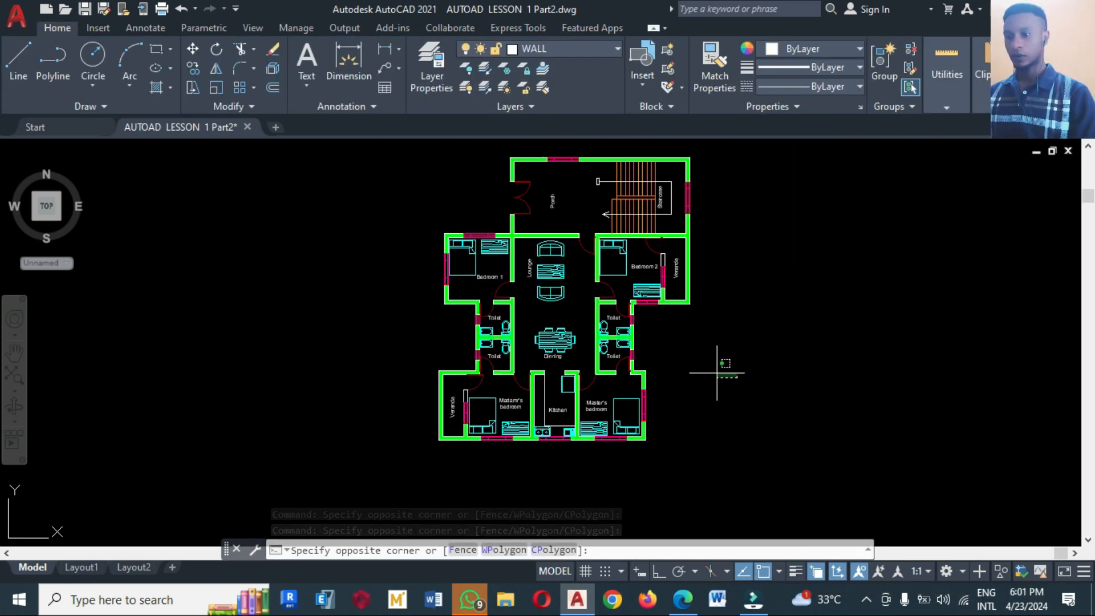
{"action": "left_click", "coordinate": [690, 357]}
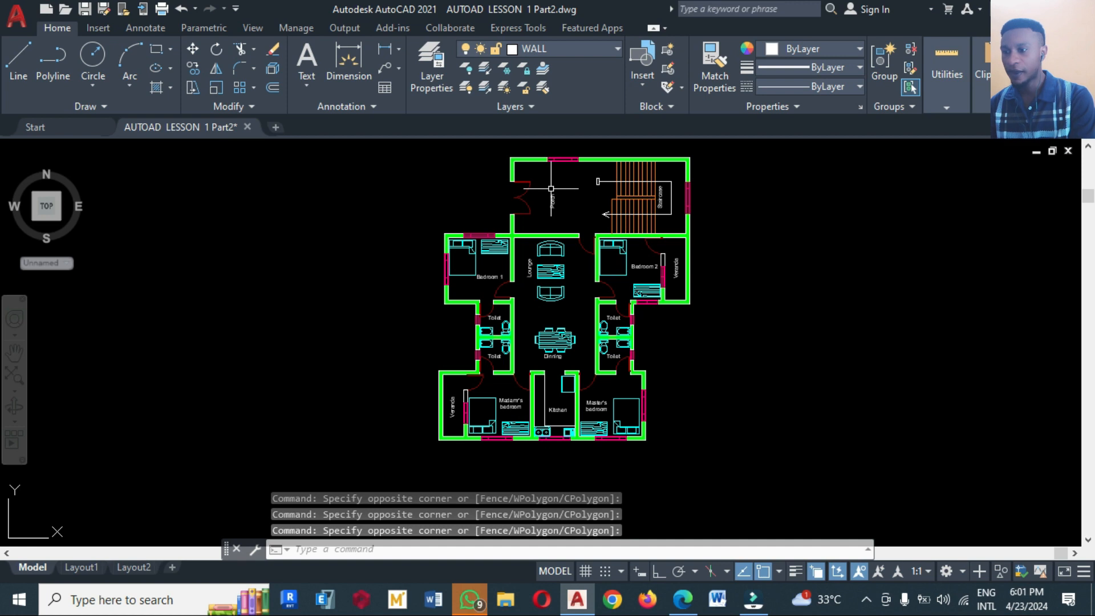
Step: Edit the Porch label to a text height of 500 and make it bold
{"action": "scroll", "coordinate": [551, 190], "scroll_direction": "up", "scroll_amount": 4}
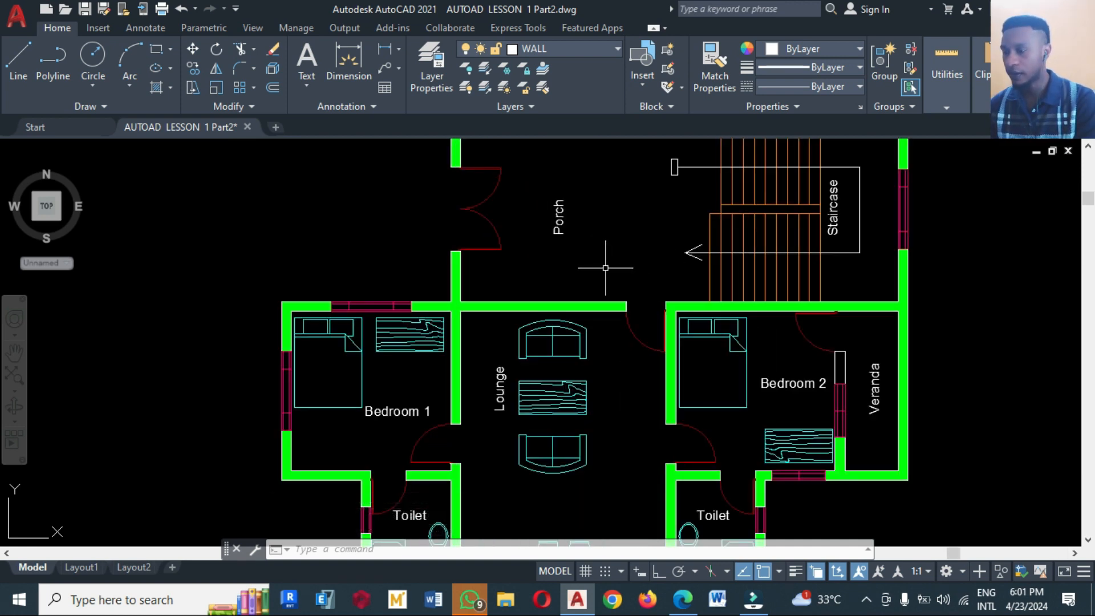
{"action": "type", "text": "ED"}
{"action": "key", "text": "Return"}
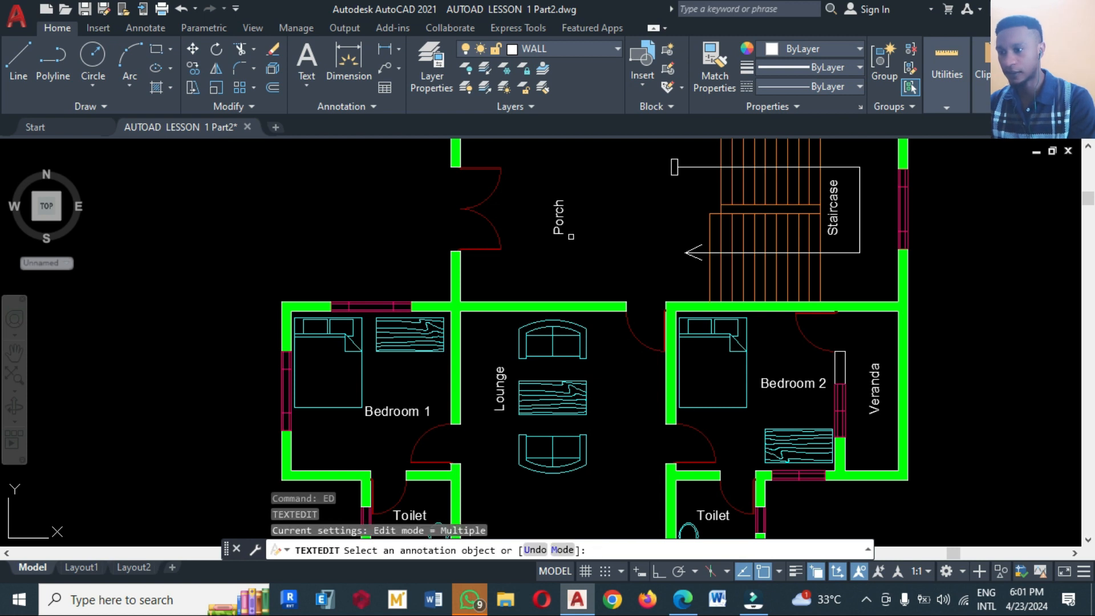
{"action": "left_click", "coordinate": [560, 226]}
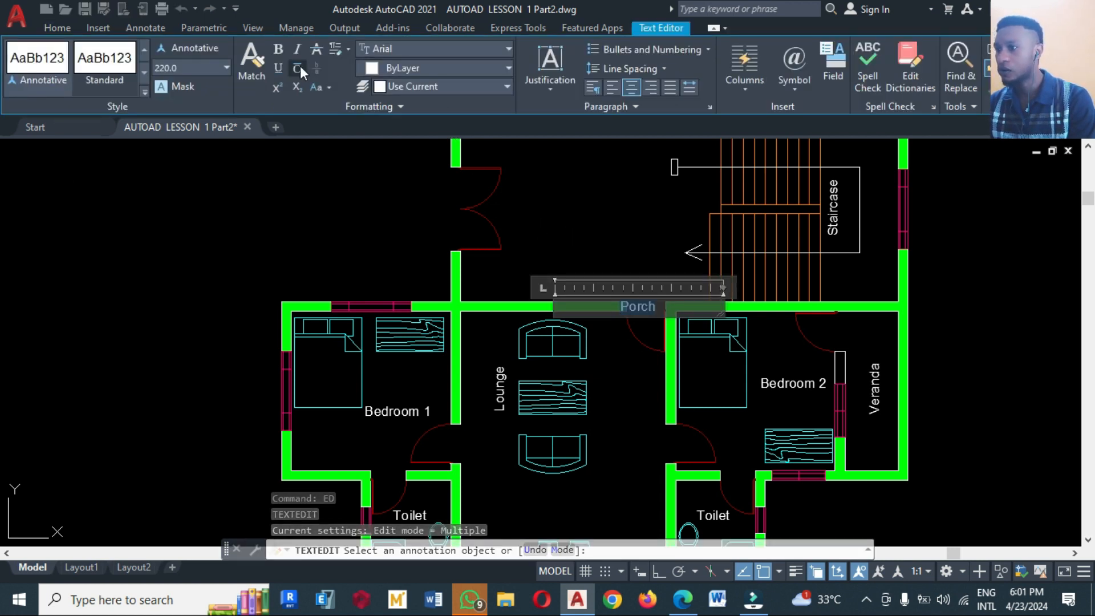
{"action": "left_click", "coordinate": [219, 68]}
{"action": "type", "text": "500"}
{"action": "key", "text": "Return"}
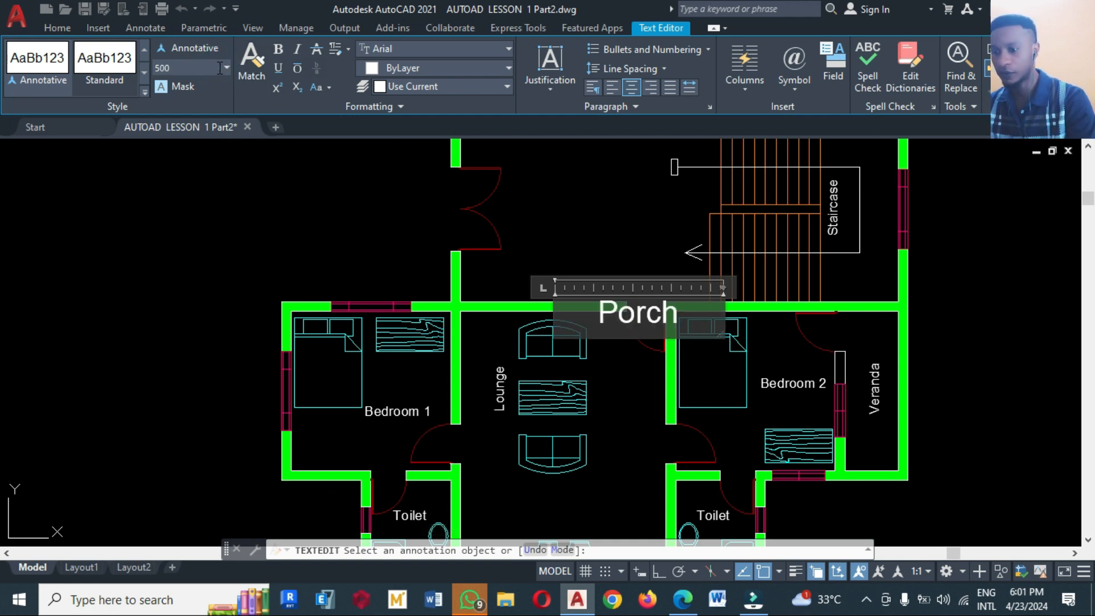
{"action": "left_click", "coordinate": [280, 50]}
{"action": "left_click", "coordinate": [365, 211]}
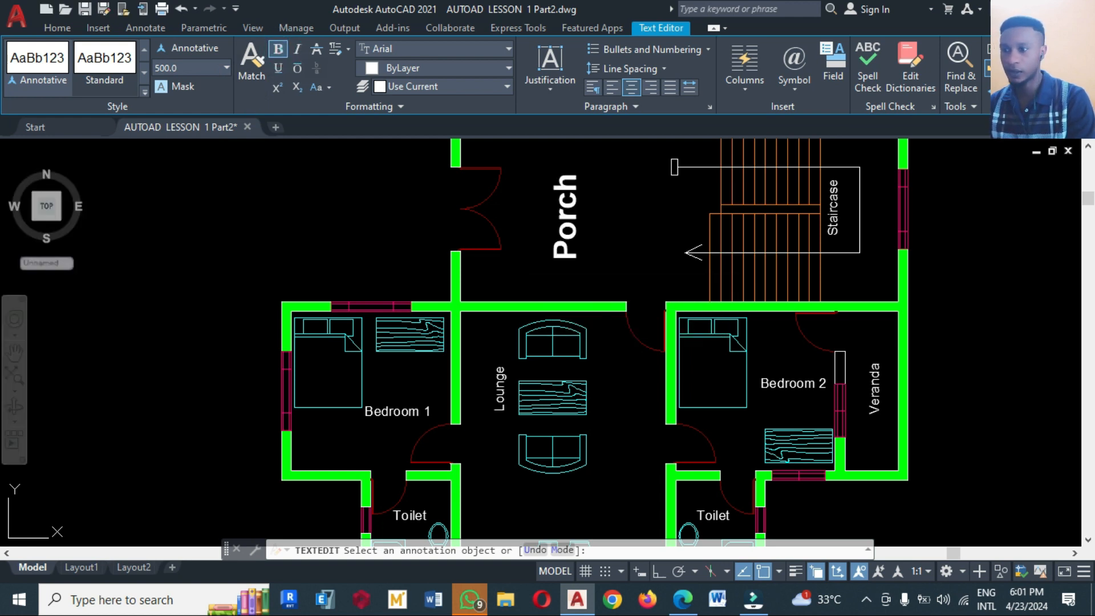
Step: Reduce the Porch label's text height to 350
{"action": "scroll", "coordinate": [585, 305], "scroll_direction": "down", "scroll_amount": 2}
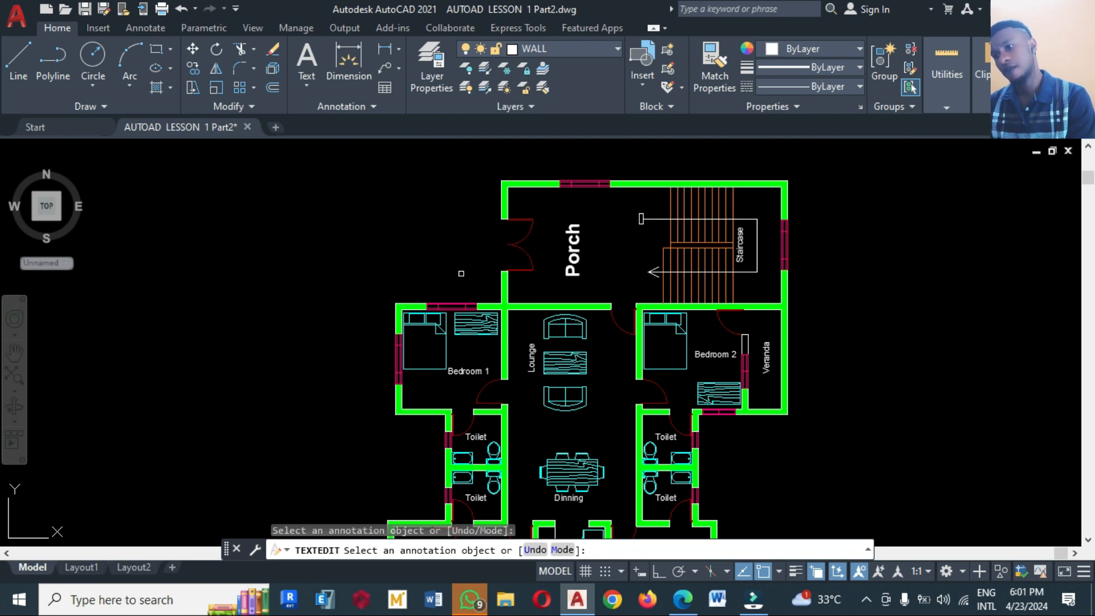
{"action": "left_click", "coordinate": [573, 265]}
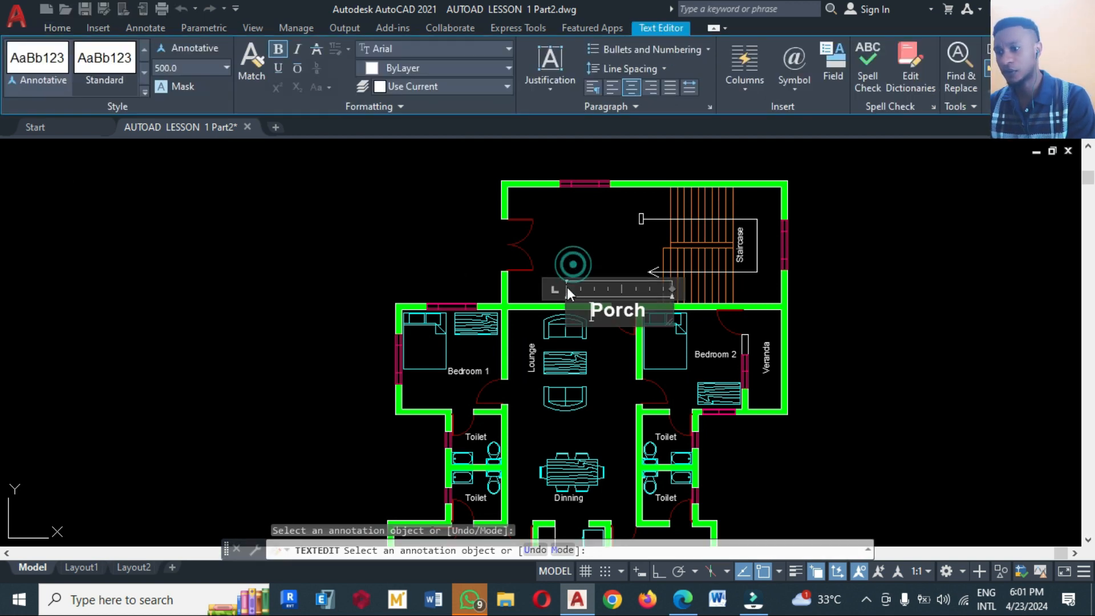
{"action": "double_click", "coordinate": [194, 68]}
{"action": "type", "text": "350"}
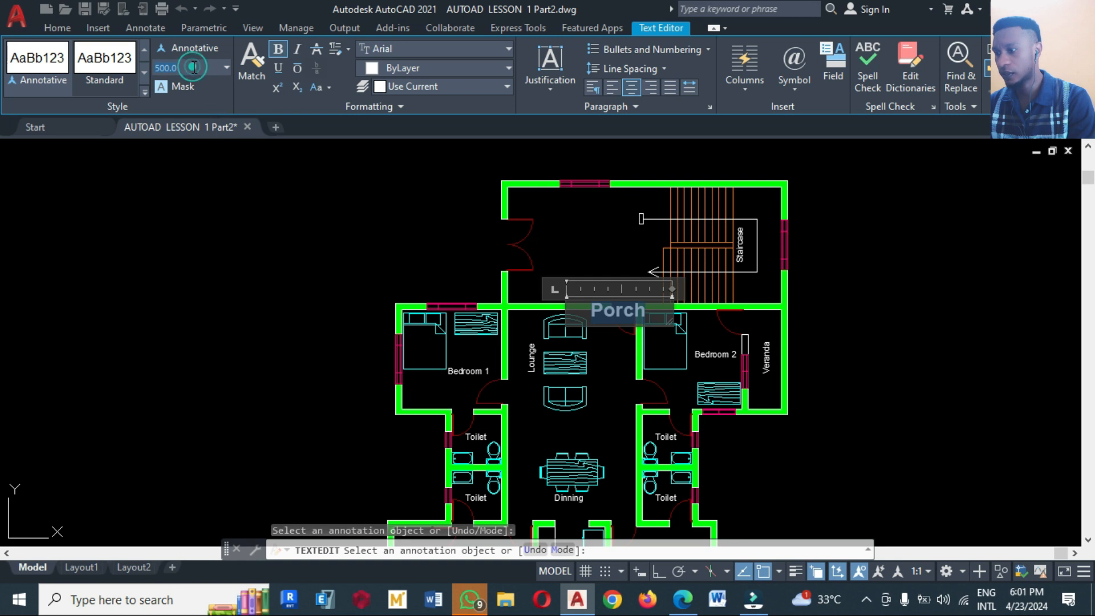
{"action": "key", "text": "Return"}
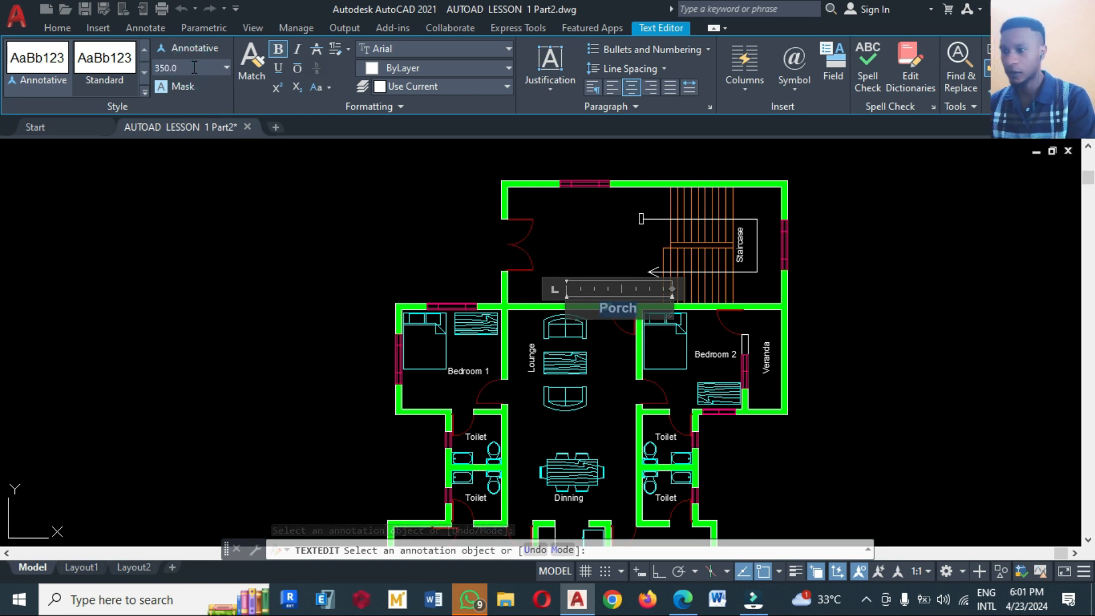
{"action": "left_click", "coordinate": [582, 234]}
{"action": "key", "text": "Escape"}
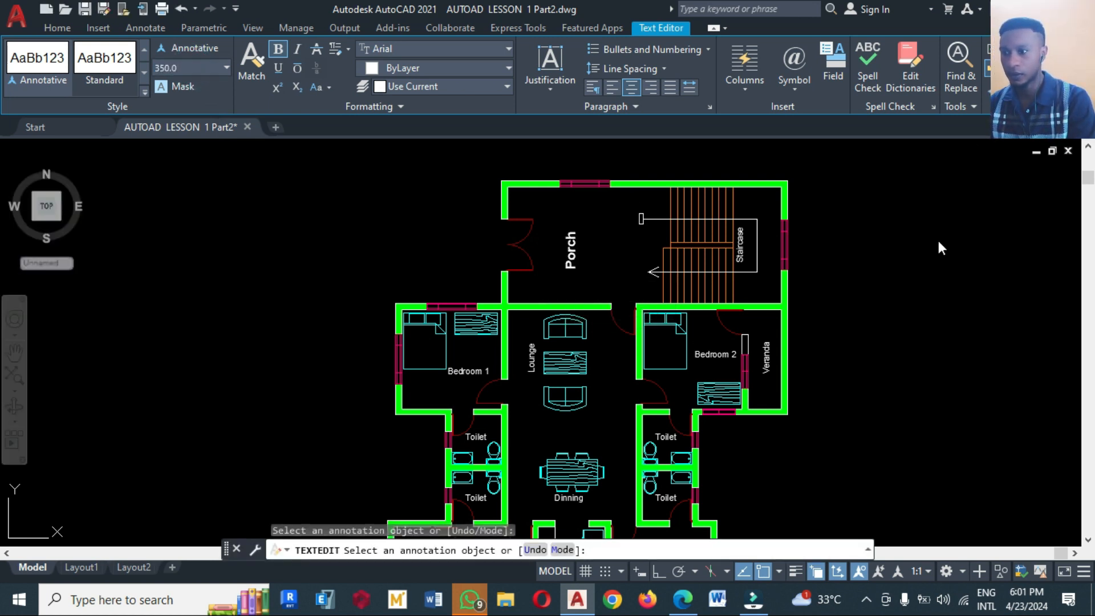
Step: Match the Porch label's properties onto the Staircase, Lounge and both Veranda labels
{"action": "type", "text": "ma"}
{"action": "key", "text": "Return"}
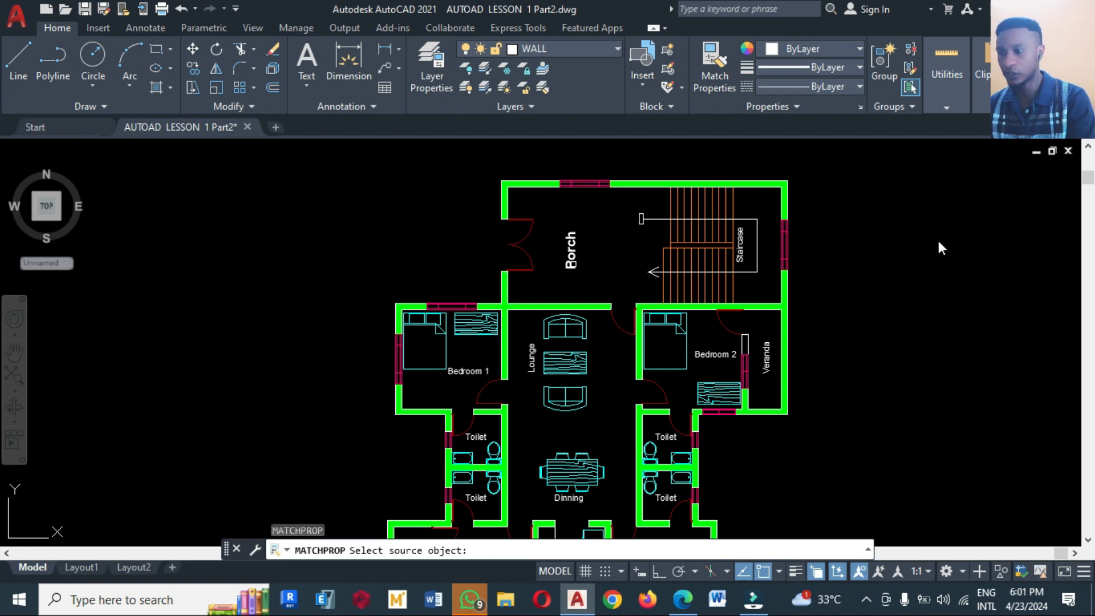
{"action": "key", "text": "Escape"}
{"action": "type", "text": "ma"}
{"action": "key", "text": "Return"}
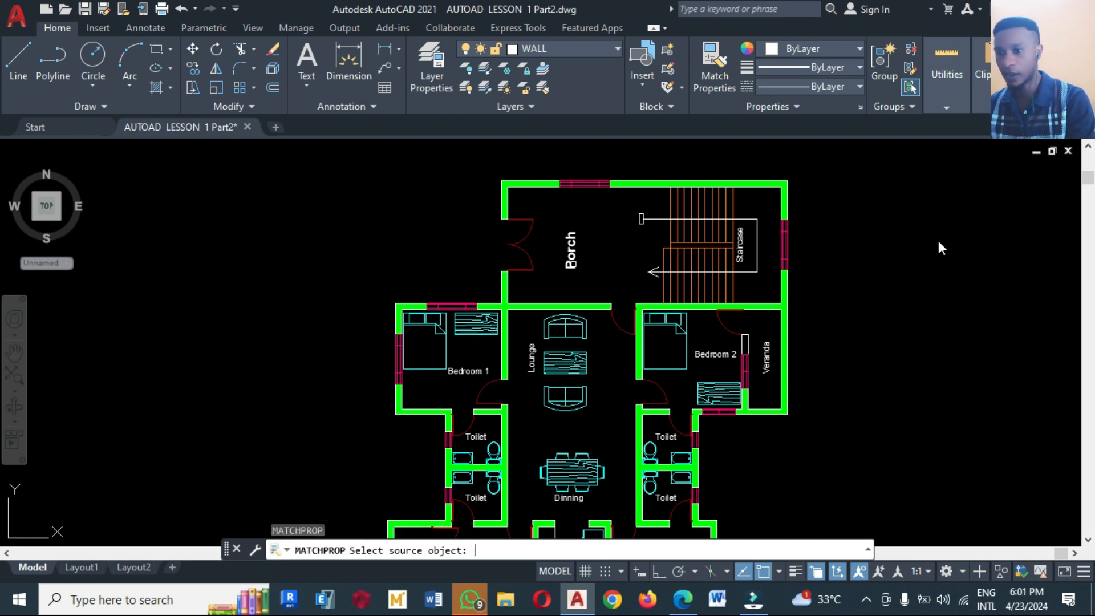
{"action": "left_click", "coordinate": [575, 249]}
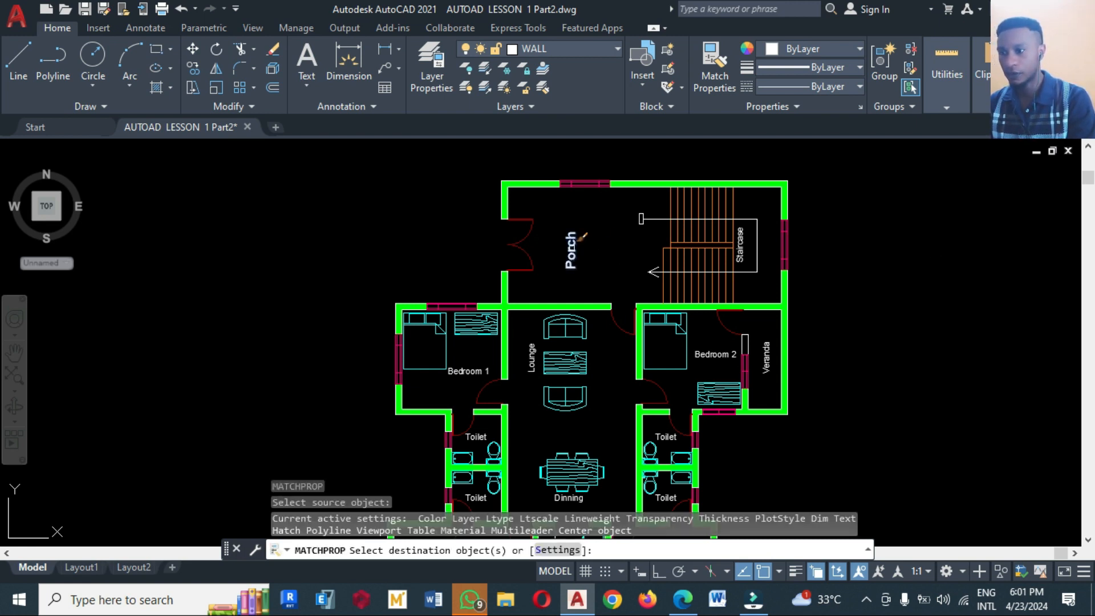
{"action": "left_click", "coordinate": [752, 230]}
{"action": "left_click", "coordinate": [769, 357]}
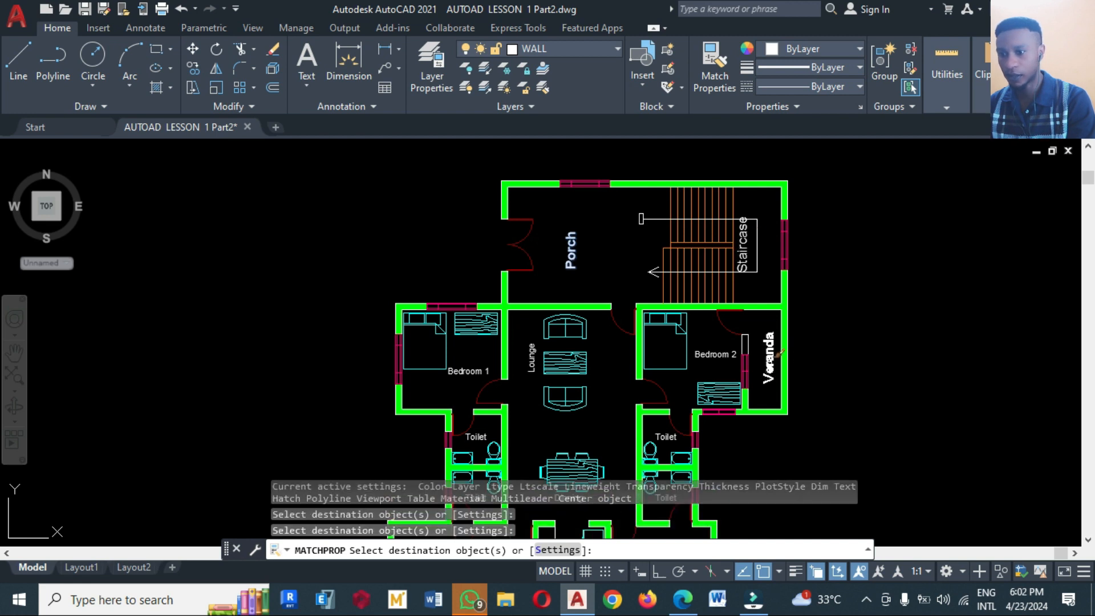
{"action": "scroll", "coordinate": [583, 272], "scroll_direction": "down", "scroll_amount": 2}
{"action": "key", "text": "Return"}
Step: Edit the Bedroom 1 label to a larger text height and make it bold
{"action": "type", "text": "ed"}
{"action": "key", "text": "Return"}
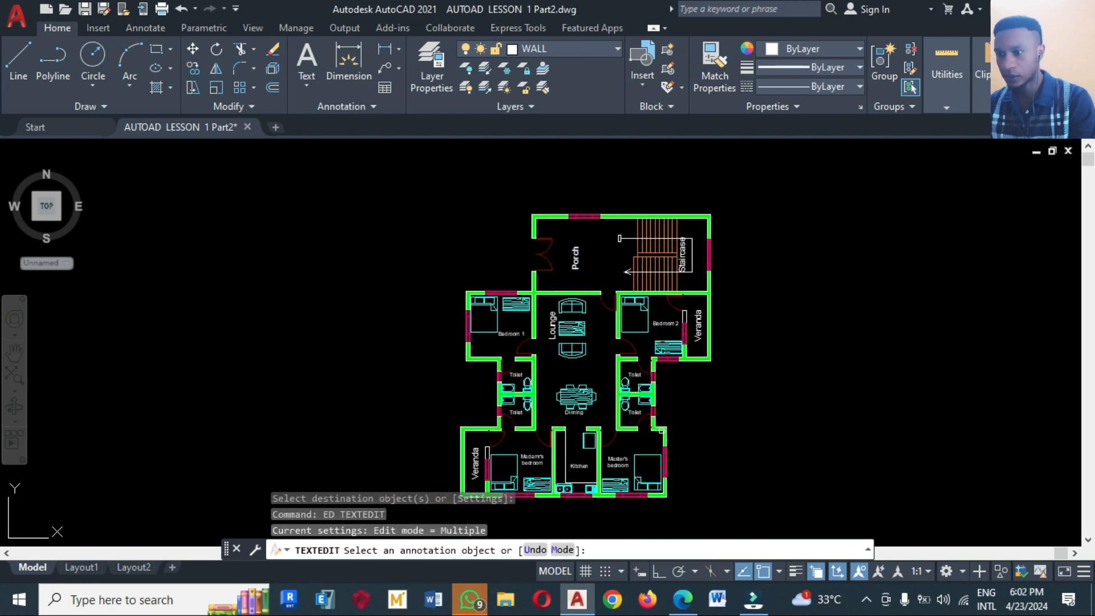
{"action": "left_click", "coordinate": [509, 335]}
{"action": "left_click", "coordinate": [192, 69]}
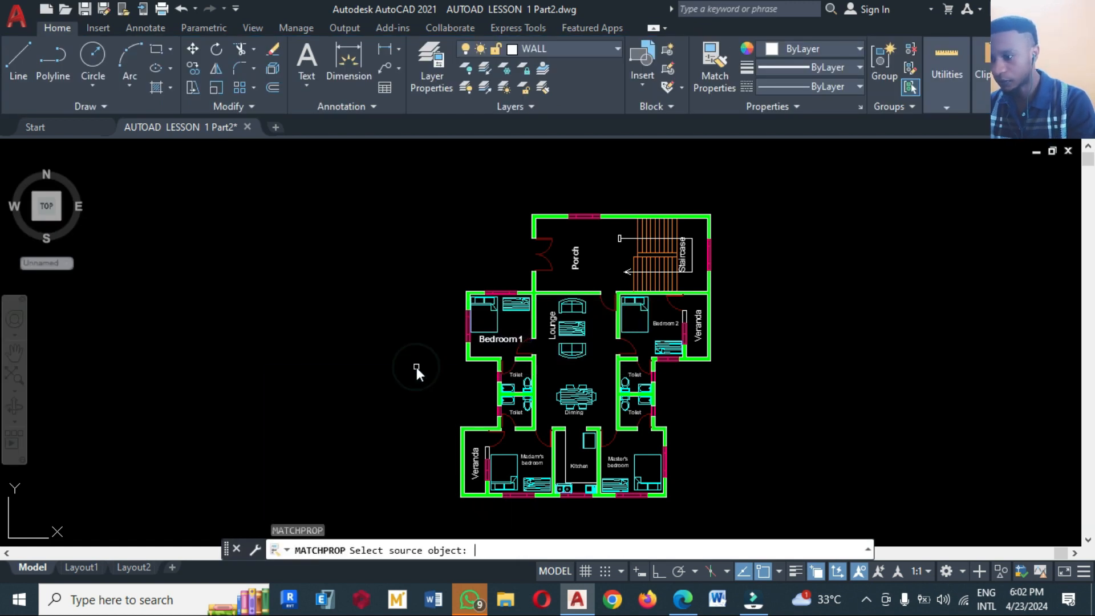
Step: Match the Bedroom 1 label's properties onto the Kitchen, other bedroom and four Toilet labels
{"action": "left_click", "coordinate": [500, 339]}
{"action": "left_click", "coordinate": [580, 466]}
{"action": "left_click", "coordinate": [618, 463]}
{"action": "left_click", "coordinate": [635, 375]}
{"action": "left_click", "coordinate": [634, 412]}
{"action": "left_click", "coordinate": [516, 375]}
{"action": "left_click", "coordinate": [516, 413]}
{"action": "key", "text": "Return"}
Step: Move the Bedroom 2 and Toilet labels so they sit clear of the walls, windows and fixtures
{"action": "scroll", "coordinate": [676, 338], "scroll_direction": "up", "scroll_amount": 2}
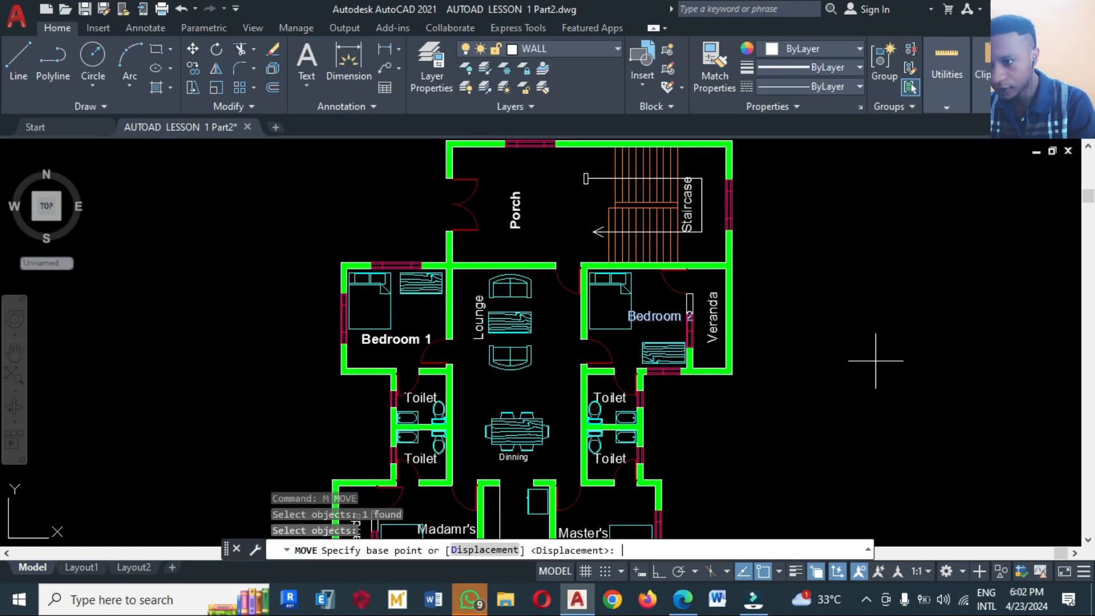
{"action": "left_click", "coordinate": [397, 339]}
{"action": "key", "text": "Return"}
{"action": "left_click", "coordinate": [420, 398]}
{"action": "left_click", "coordinate": [610, 458]}
{"action": "scroll", "coordinate": [647, 506], "scroll_direction": "up", "scroll_amount": 4}
{"action": "key", "text": "Return"}
{"action": "left_click", "coordinate": [557, 231]}
{"action": "key", "text": "Return"}
{"action": "left_click", "coordinate": [750, 335]}
{"action": "scroll", "coordinate": [822, 285], "scroll_direction": "down", "scroll_amount": 6}
{"action": "scroll", "coordinate": [697, 382], "scroll_direction": "up", "scroll_amount": 2}
Step: Enlarge the Dinning label to match the other room labels and move the Master's bedroom label up, clear of the dresser
{"action": "left_click", "coordinate": [679, 276]}
{"action": "left_click", "coordinate": [752, 364]}
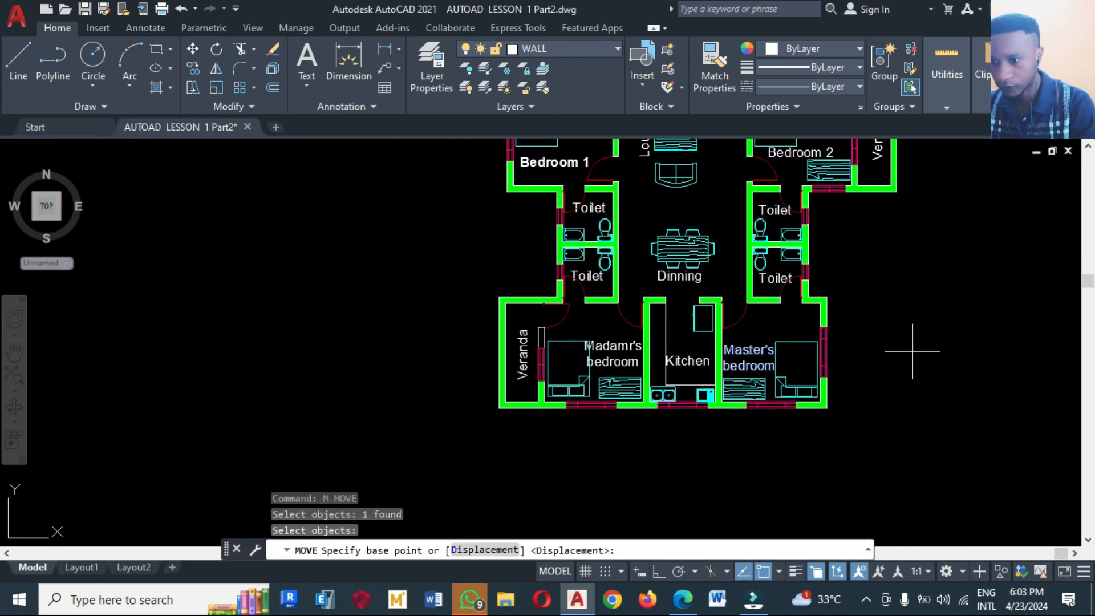
{"action": "left_click", "coordinate": [911, 350]}
Step: Move the Madamr's bedroom label up and left into free space, and shift the Kitchen label slightly within its room
{"action": "left_click", "coordinate": [613, 353]}
{"action": "key", "text": "Return"}
{"action": "left_click", "coordinate": [448, 358]}
{"action": "left_click", "coordinate": [429, 343]}
{"action": "key", "text": "Return"}
{"action": "left_click", "coordinate": [688, 361]}
{"action": "key", "text": "Return"}
{"action": "left_click", "coordinate": [440, 361]}
{"action": "left_click", "coordinate": [442, 360]}
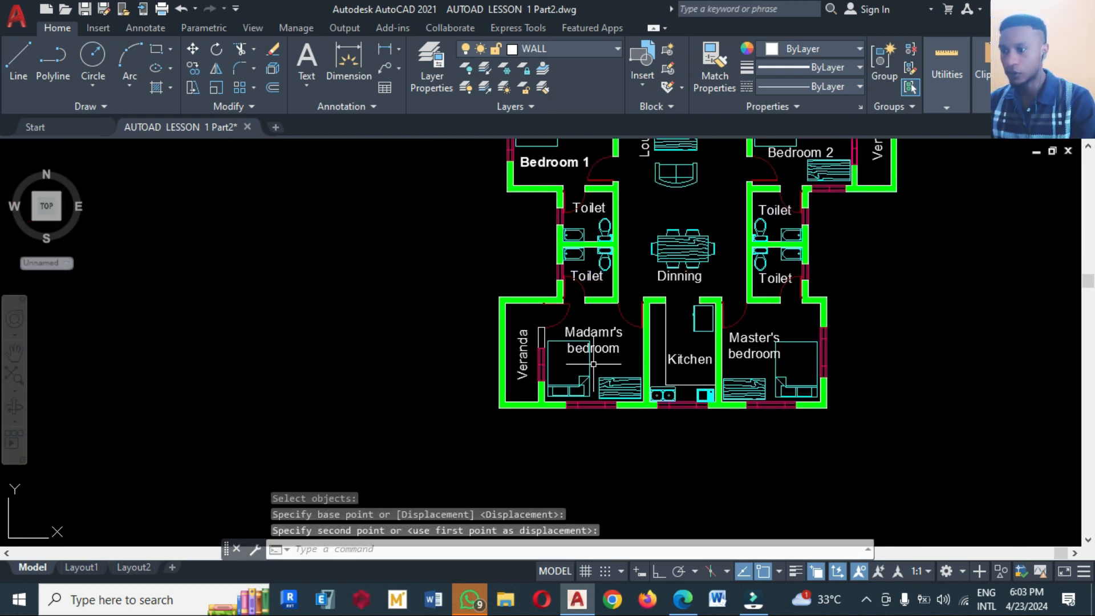
Step: Fill the kitchen countertop with a solid hatch in the orange-brown colour 205,105,40
{"action": "type", "text": "h"}
{"action": "key", "text": "Return"}
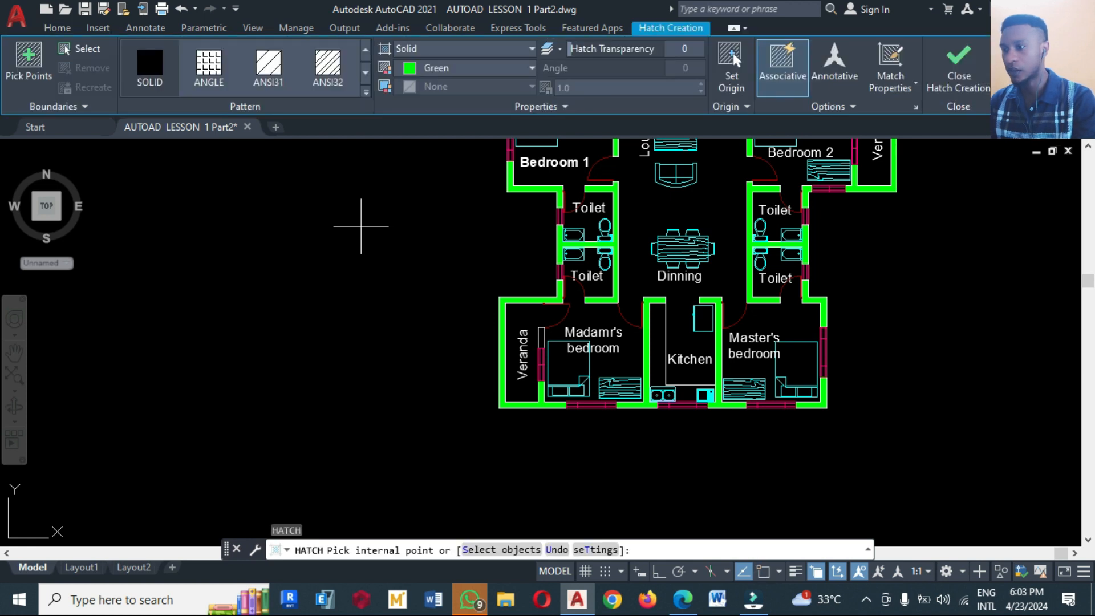
{"action": "left_click", "coordinate": [419, 64]}
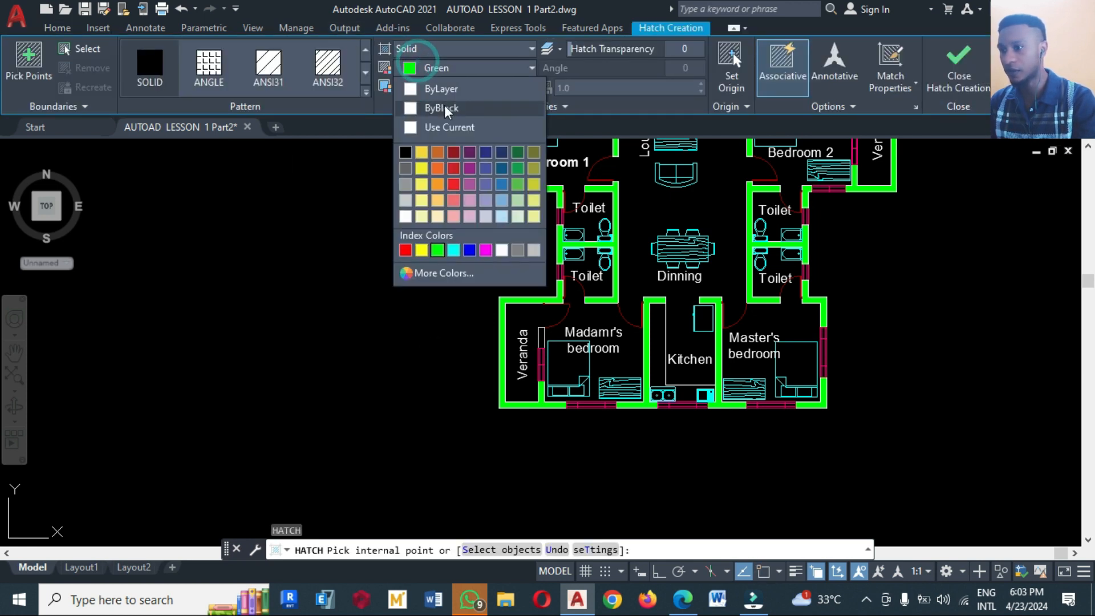
{"action": "left_click", "coordinate": [437, 151]}
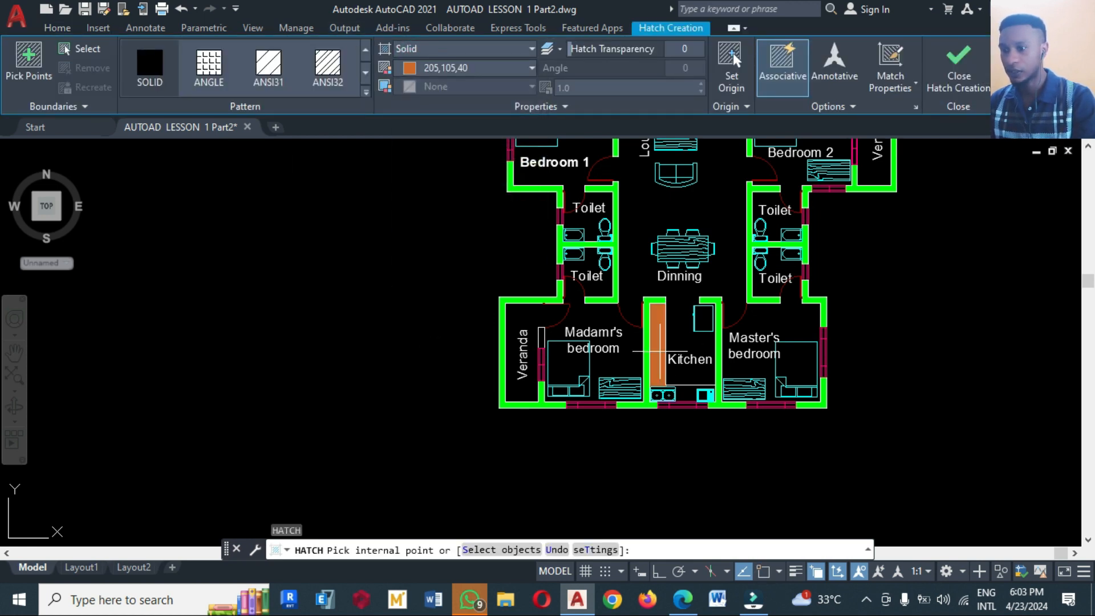
{"action": "left_click", "coordinate": [660, 351]}
{"action": "key", "text": "Escape"}
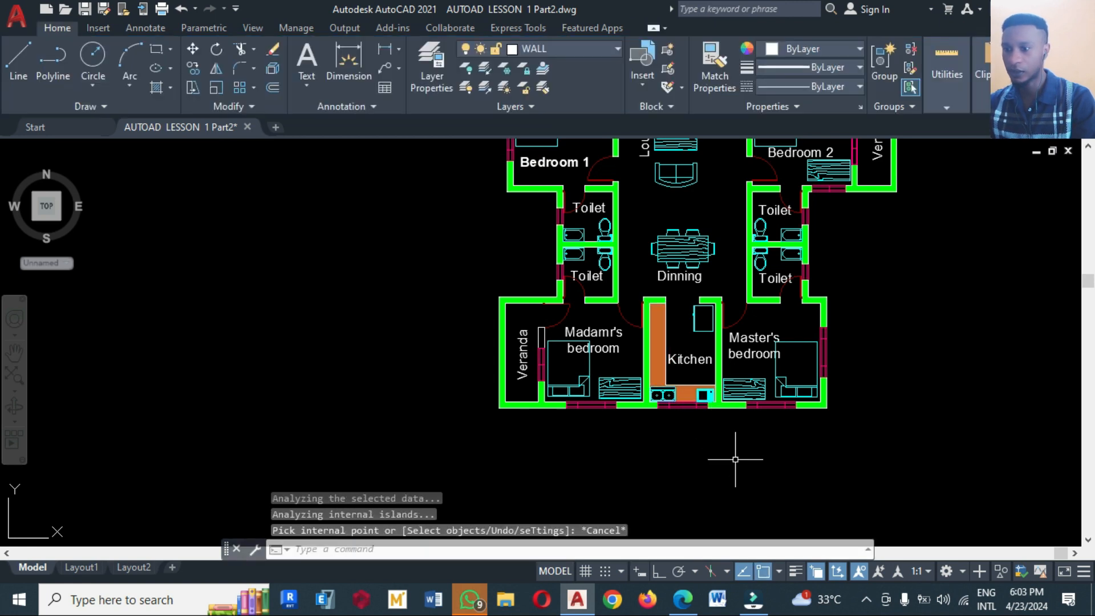
Step: Move the Staircase label right, off the stair treads and direction line, into the free space beside the outer wall's window
{"action": "scroll", "coordinate": [640, 450], "scroll_direction": "down", "scroll_amount": 2}
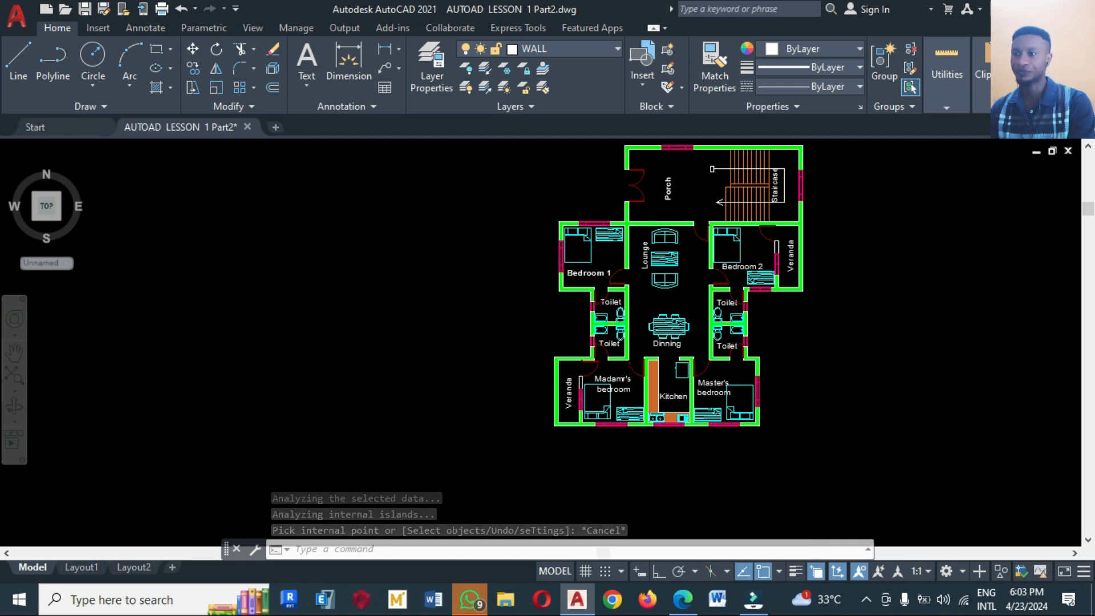
{"action": "scroll", "coordinate": [548, 451], "scroll_direction": "down", "scroll_amount": 2}
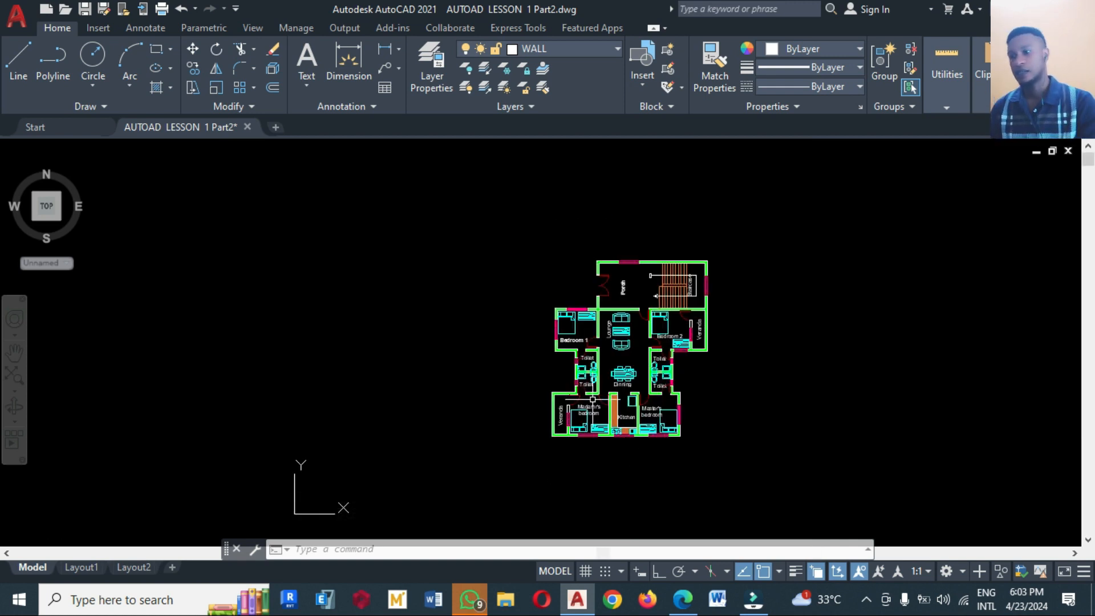
{"action": "scroll", "coordinate": [641, 390], "scroll_direction": "up", "scroll_amount": 2}
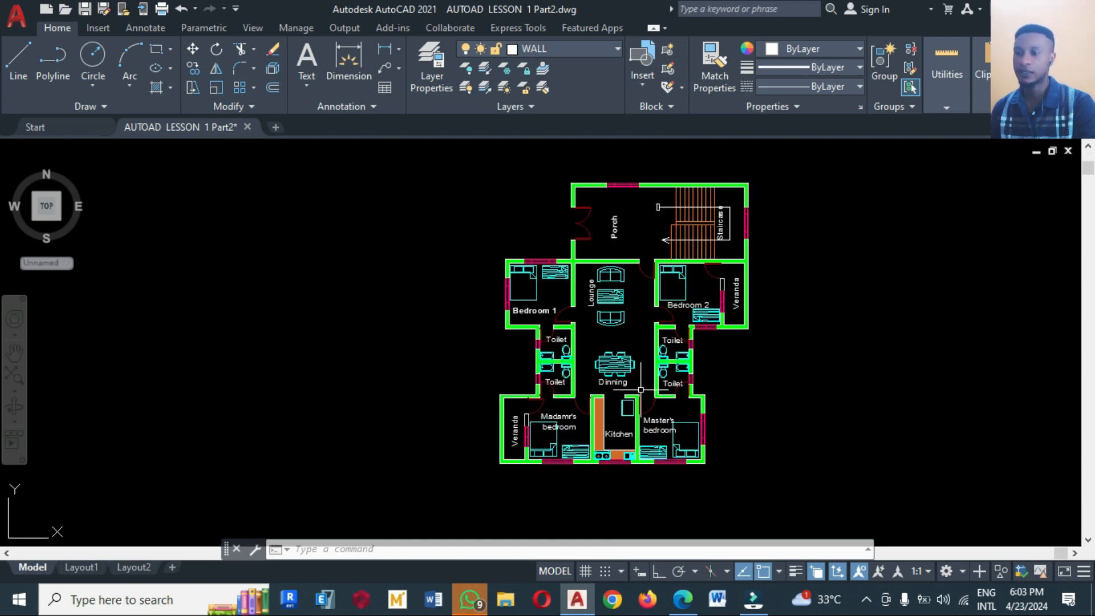
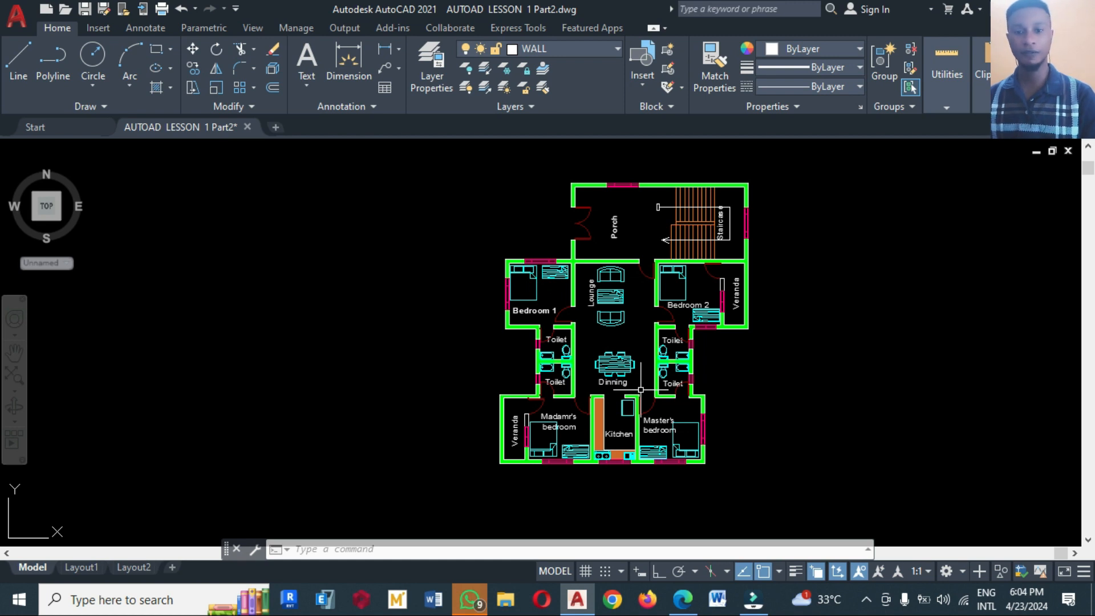
{"action": "scroll", "coordinate": [736, 231], "scroll_direction": "up", "scroll_amount": 4}
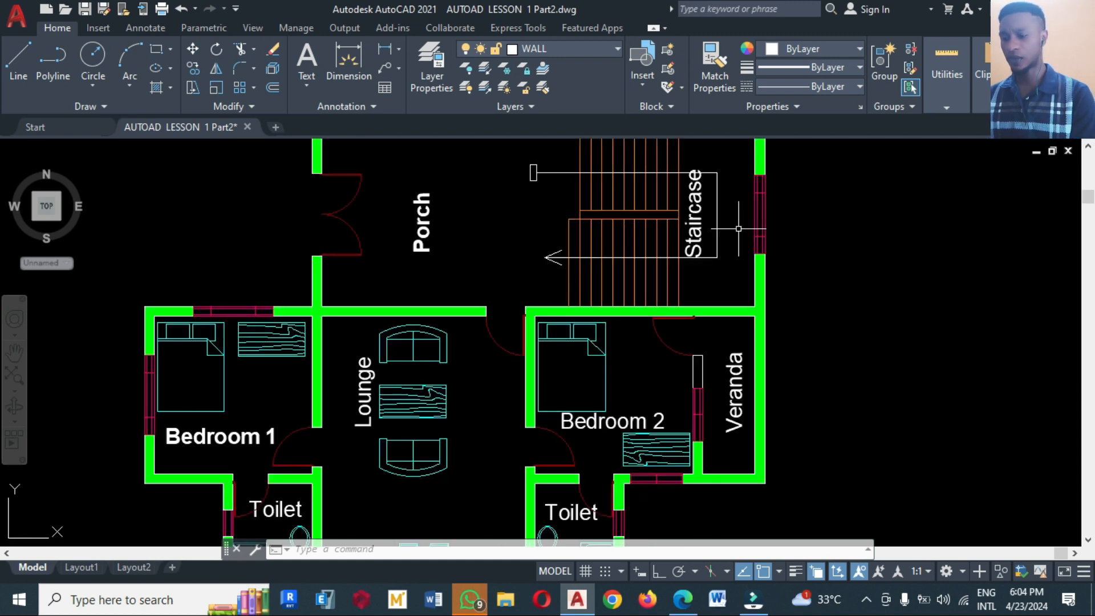
{"action": "type", "text": "m"}
{"action": "key", "text": "Return"}
{"action": "left_click", "coordinate": [699, 227]}
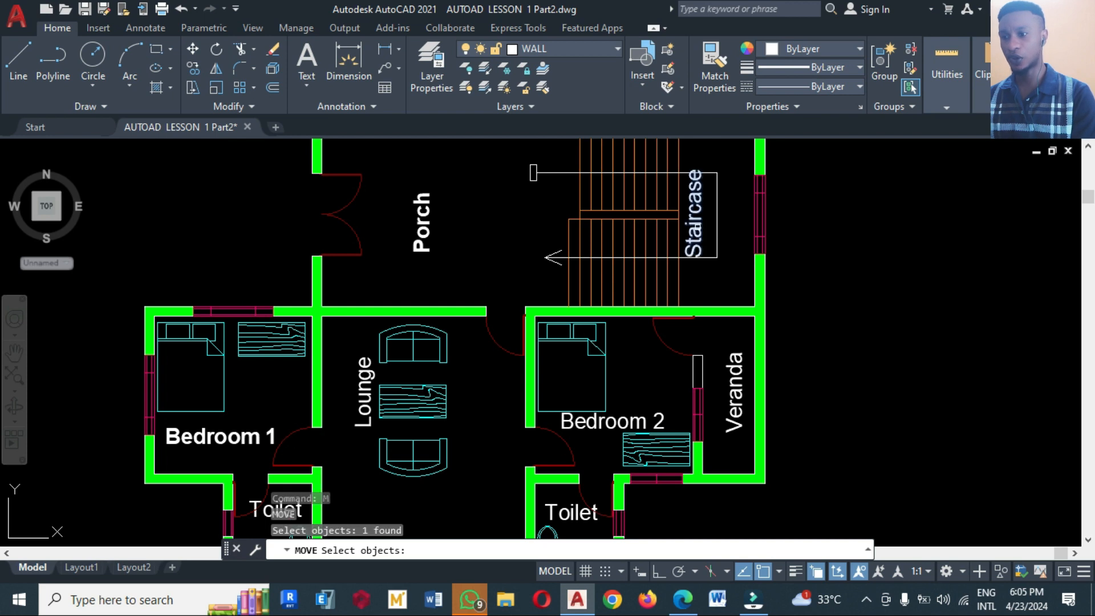
{"action": "key", "text": "Return"}
{"action": "left_click", "coordinate": [861, 245]}
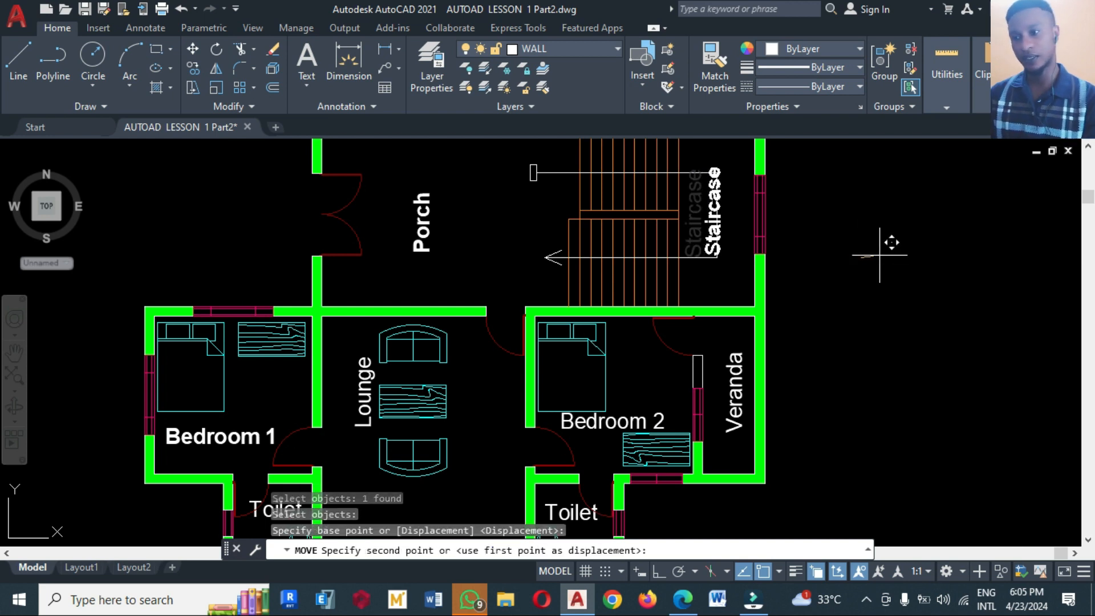
{"action": "left_click", "coordinate": [894, 247]}
{"action": "scroll", "coordinate": [868, 303], "scroll_direction": "down", "scroll_amount": 2}
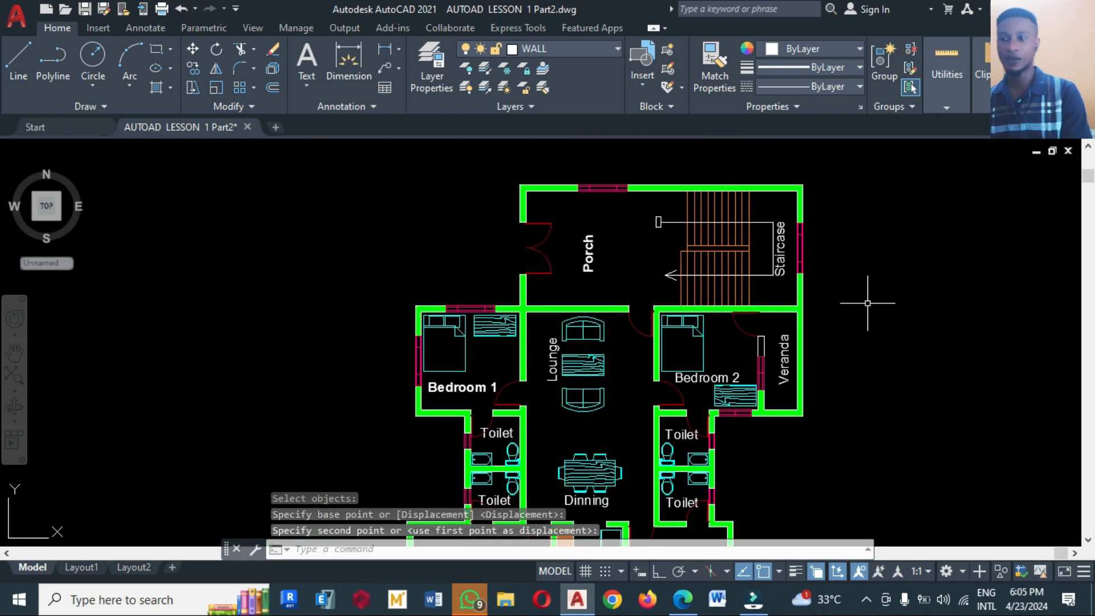